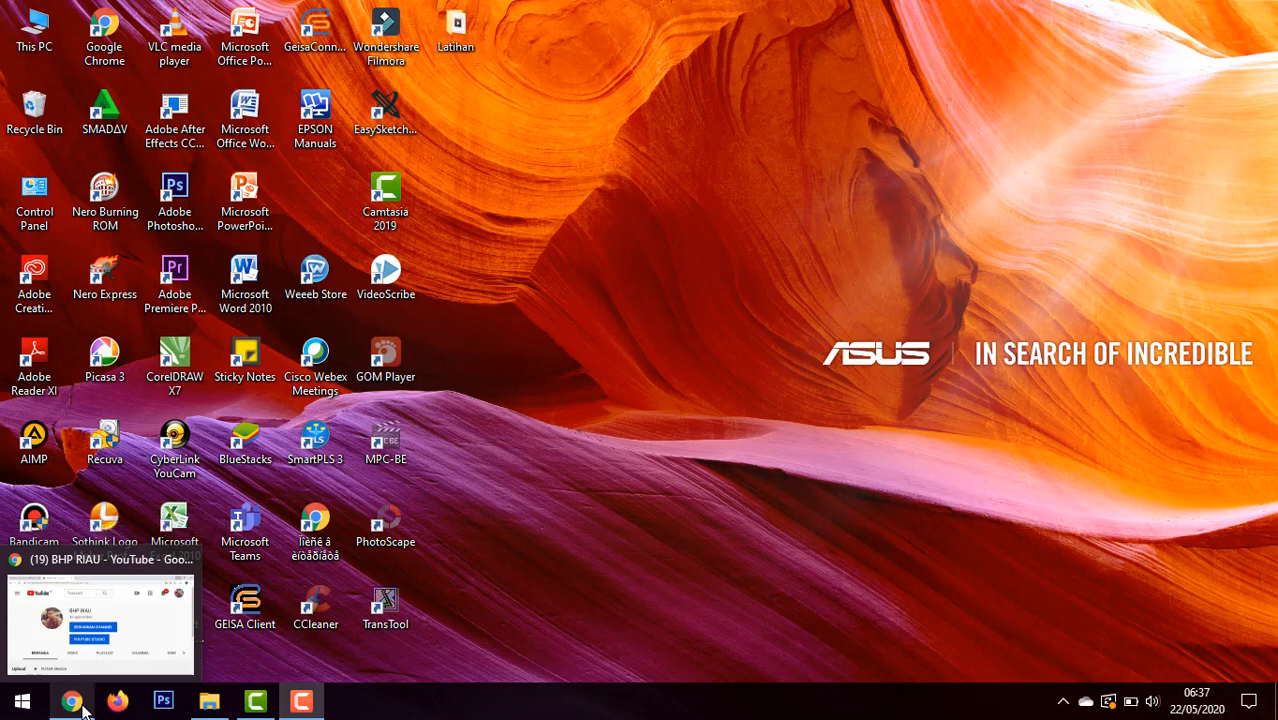
Step: Switch to Google Chrome and open canva.com in a new tab
click(80, 705)
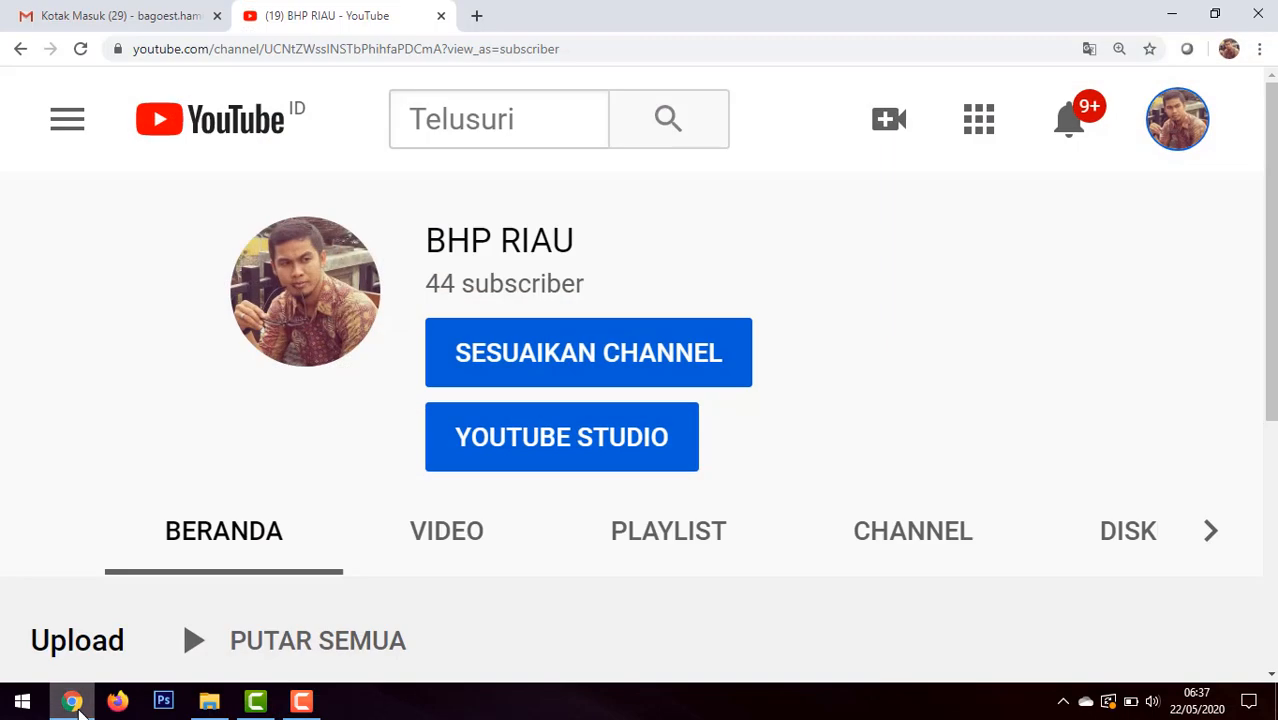
click(478, 18)
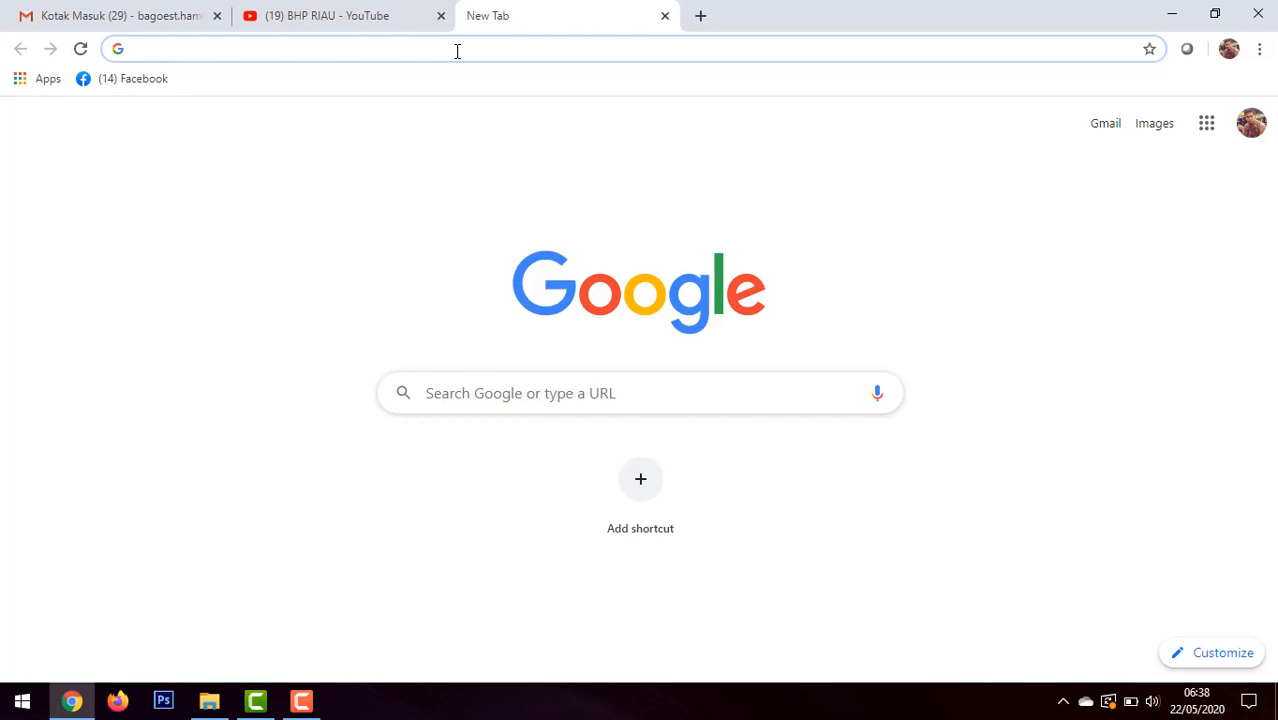
text(can)
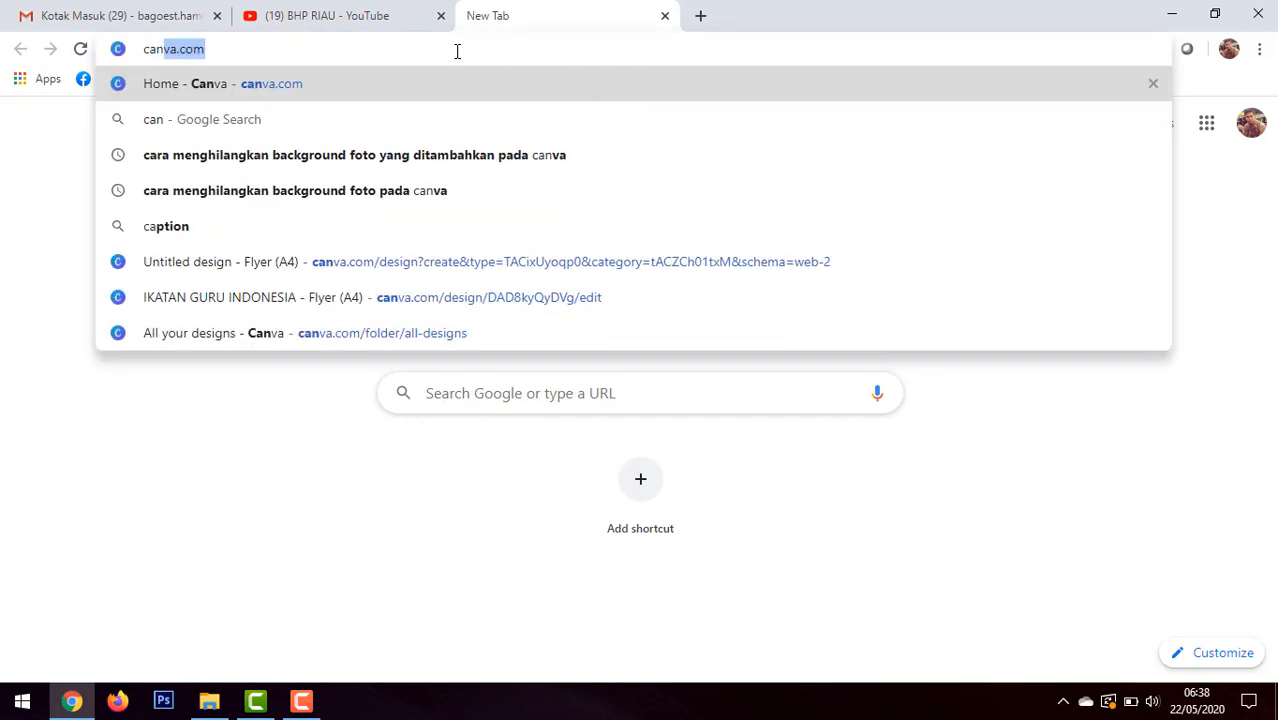
text(wa.c)
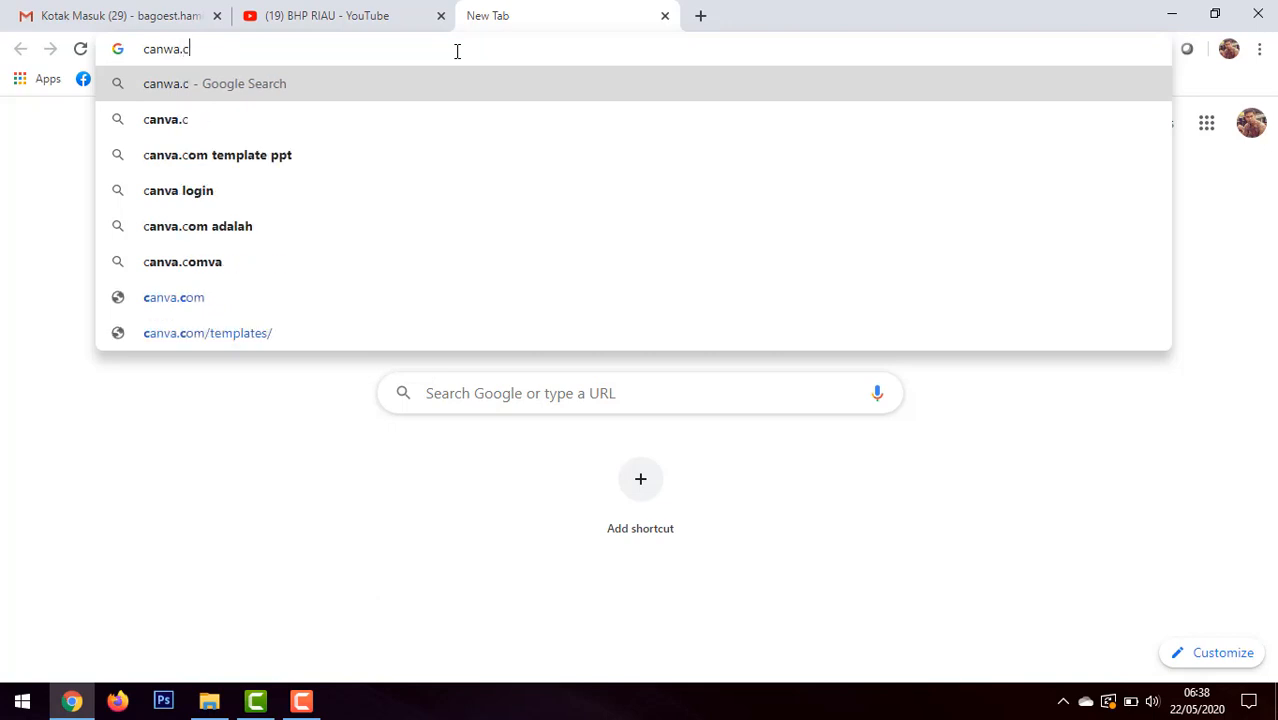
text(om)
key(BackSpace)
key(BackSpace)
key(BackSpace)
key(BackSpace)
key(BackSpace)
key(BackSpace)
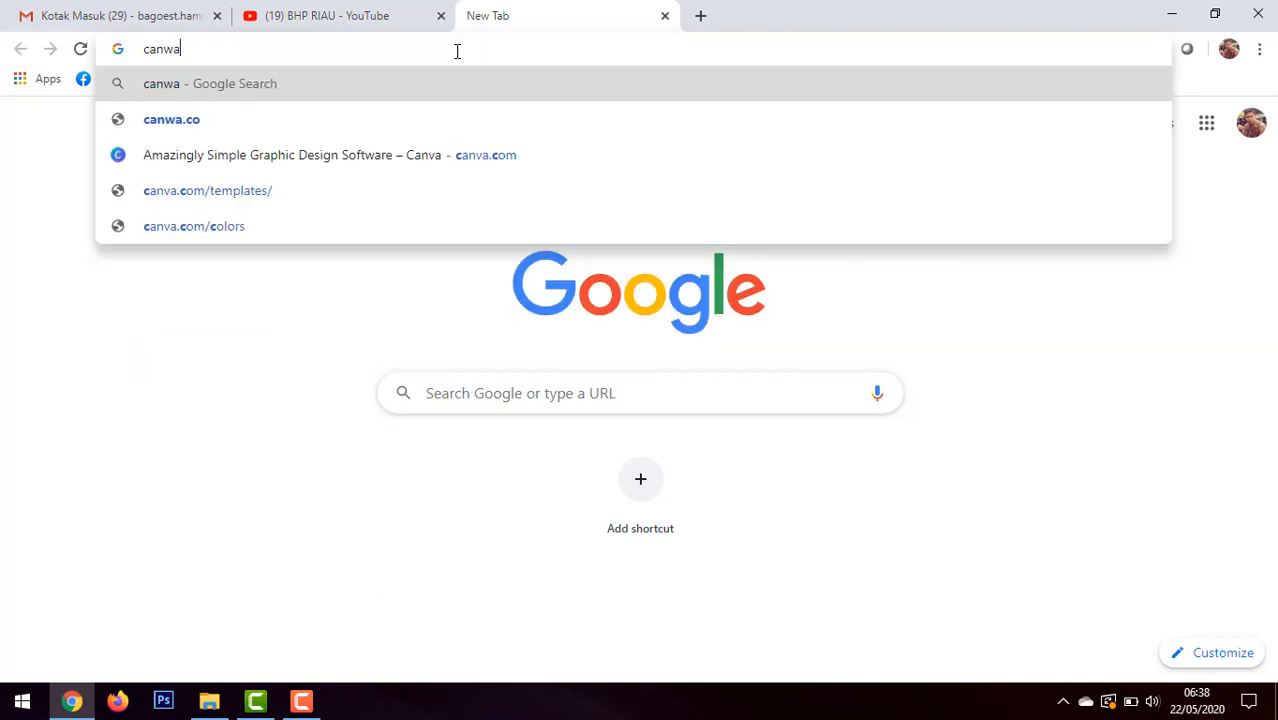
text(va.com)
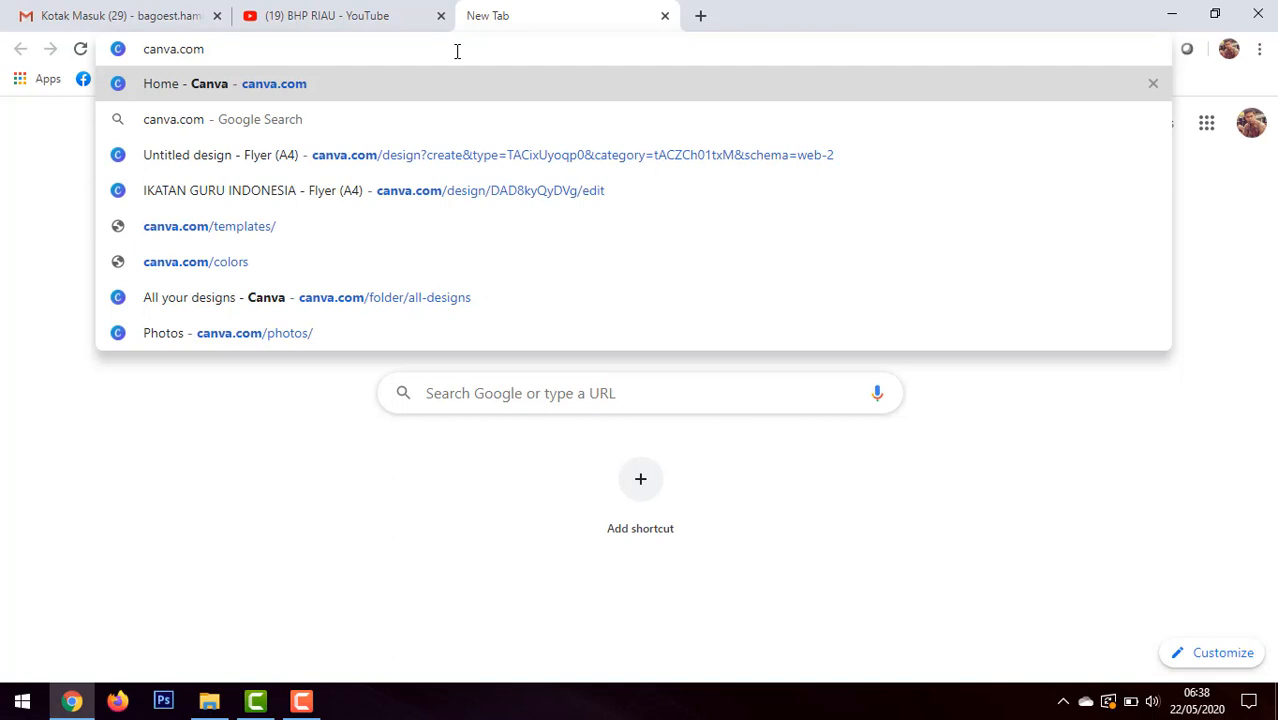
key(Return)
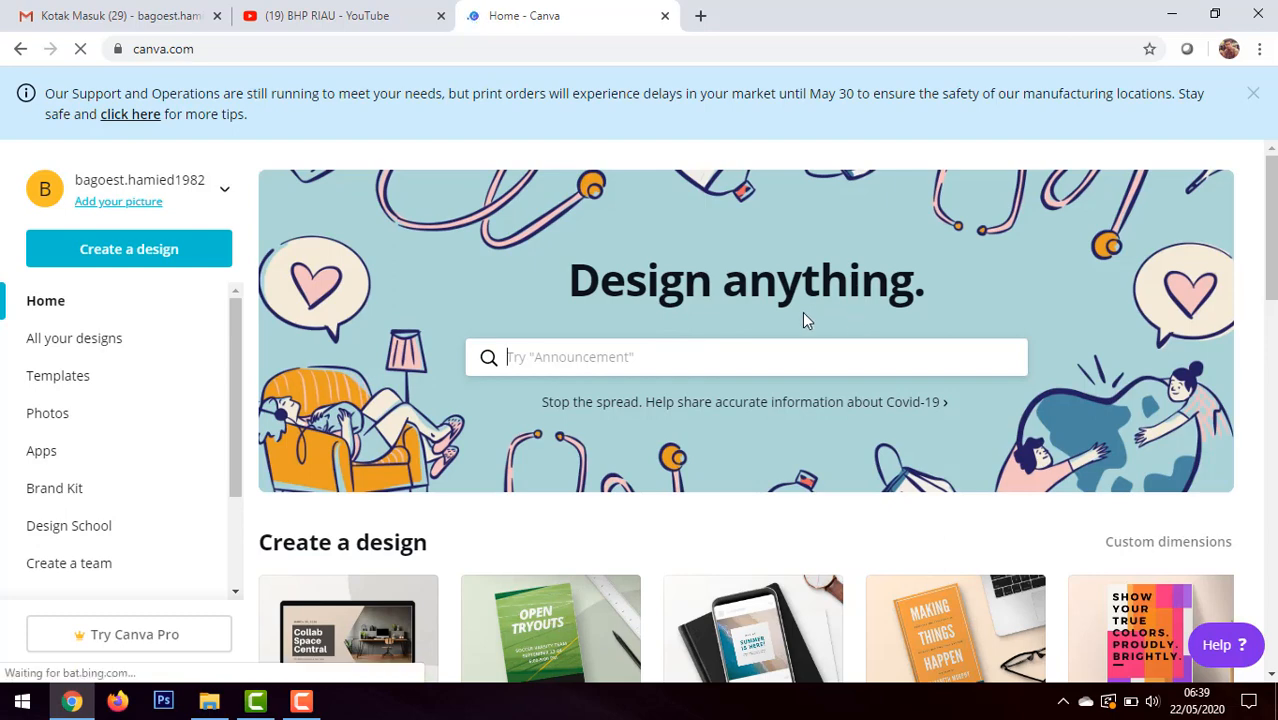
Step: Open the collection of all saved designs and look through the existing flyers and posters
scroll(53, 273, down, 1)
scroll(177, 331, up, 1)
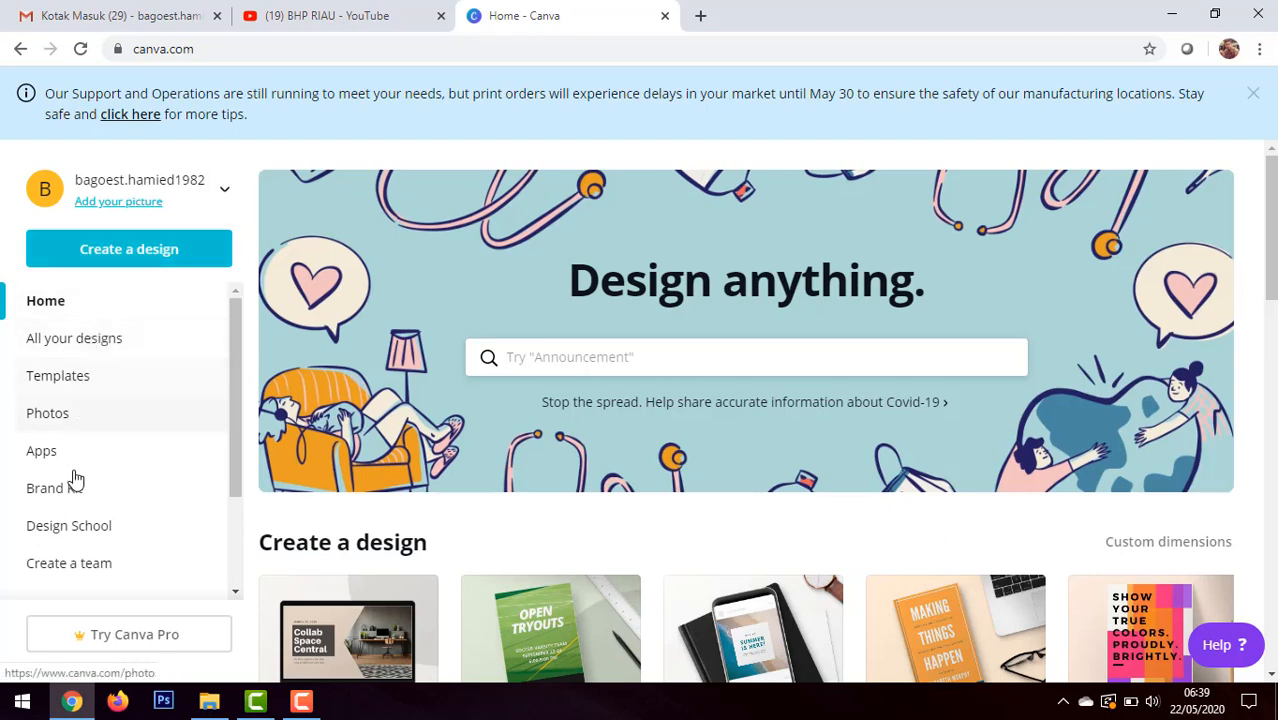
click(73, 341)
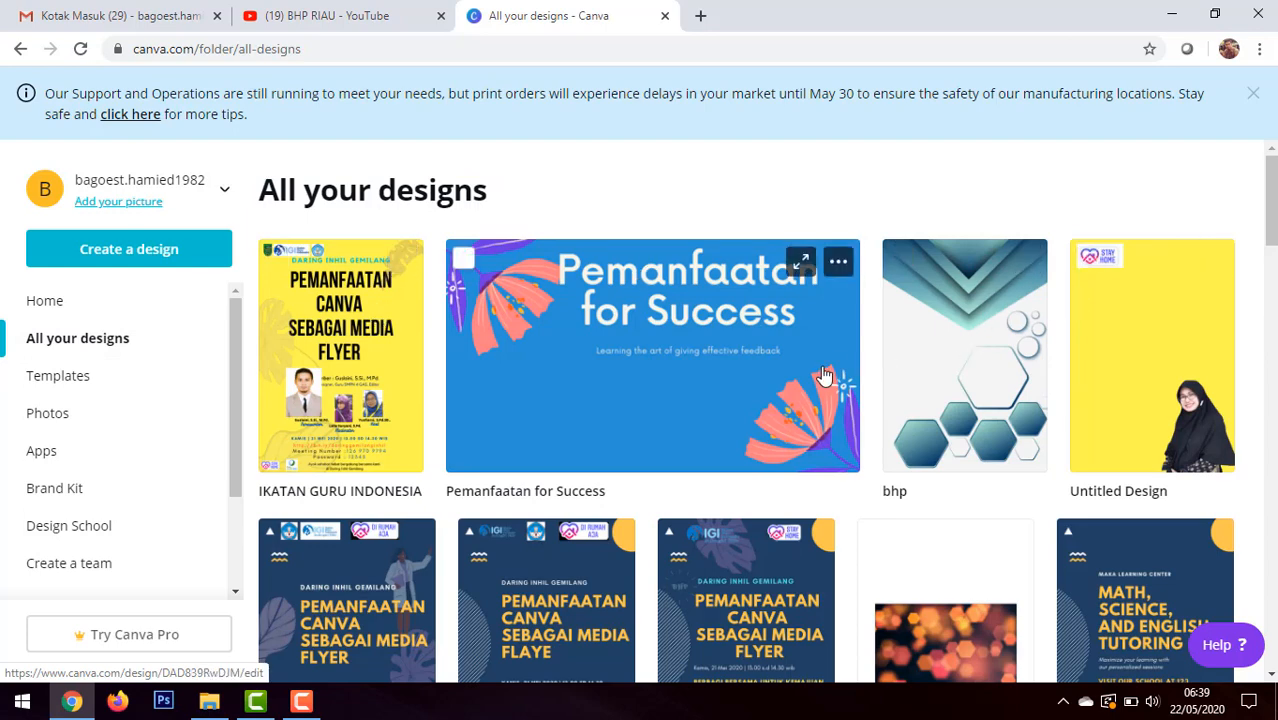
scroll(845, 352, down, 5)
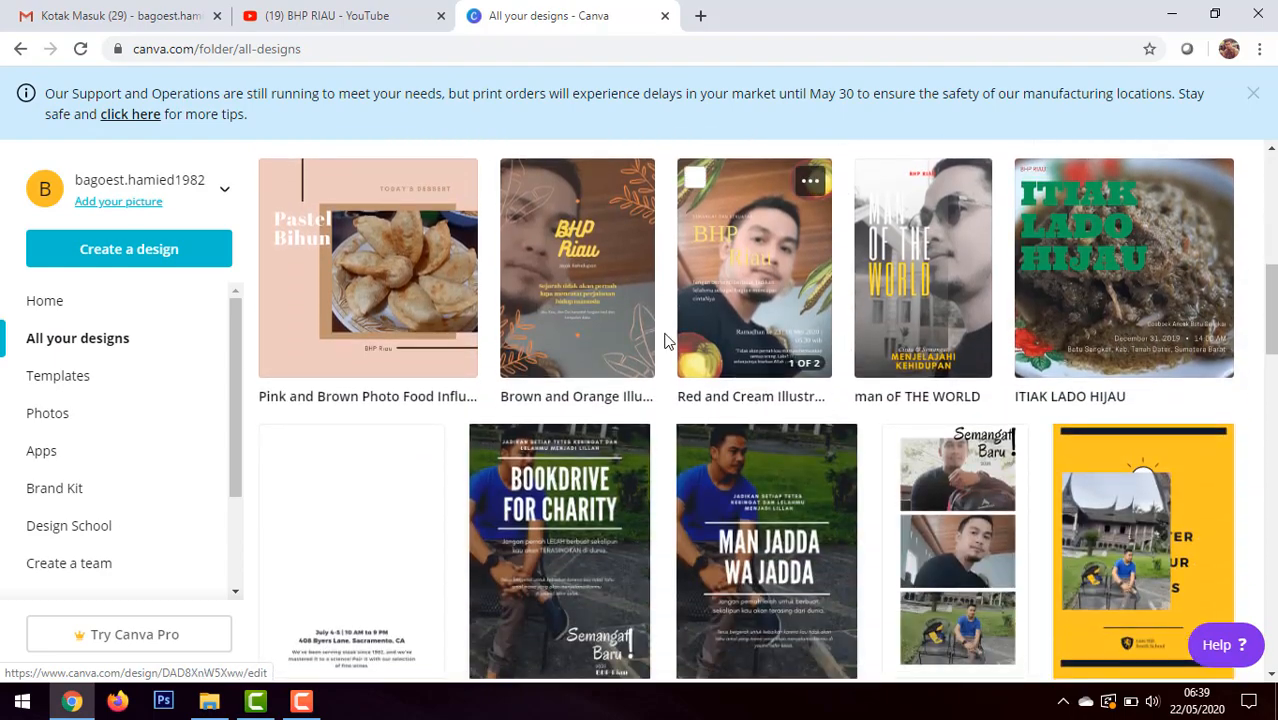
scroll(655, 338, up, 5)
scroll(655, 338, down, 9)
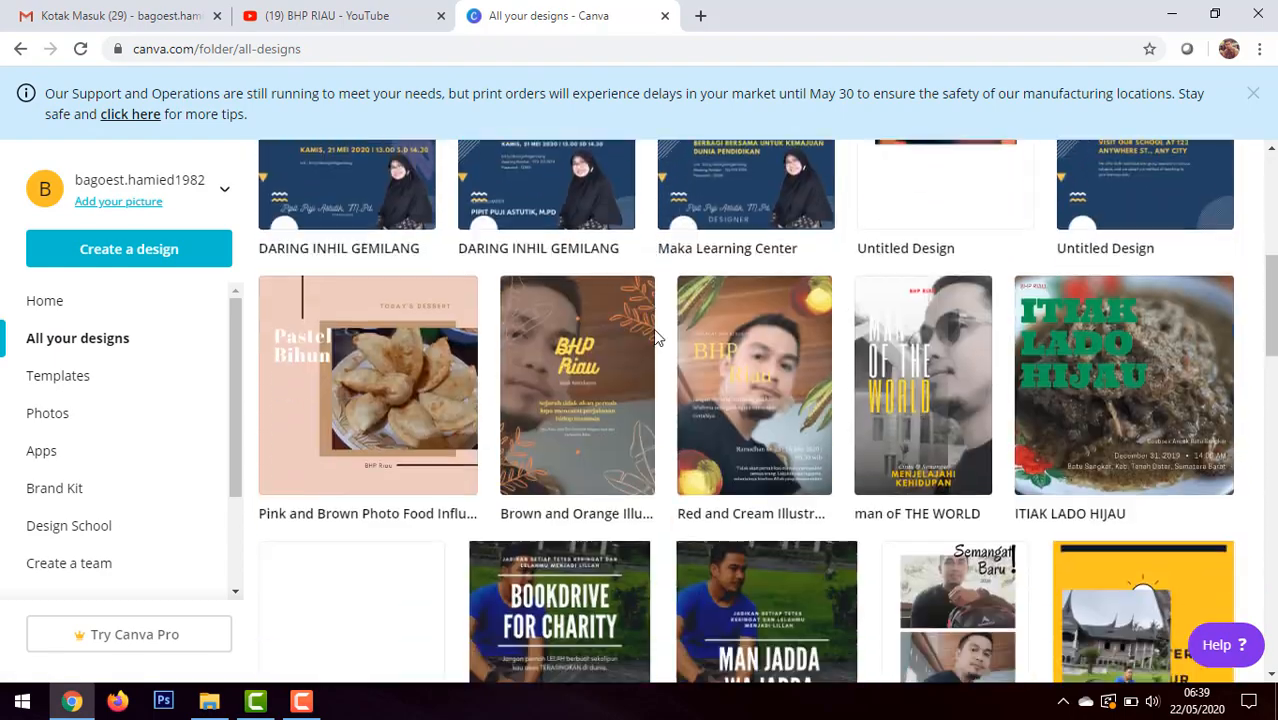
scroll(655, 338, up, 5)
scroll(655, 338, up, 6)
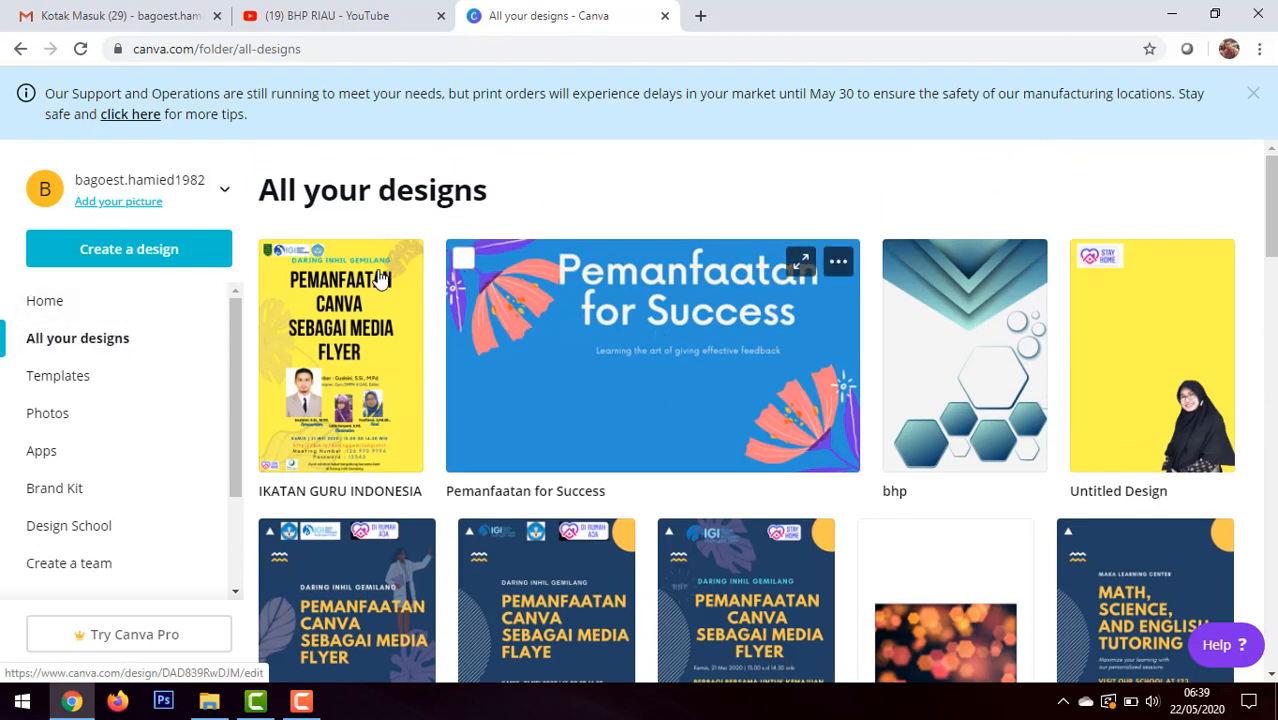
Step: Look through the available design types and create a new blank Flyer design
click(155, 257)
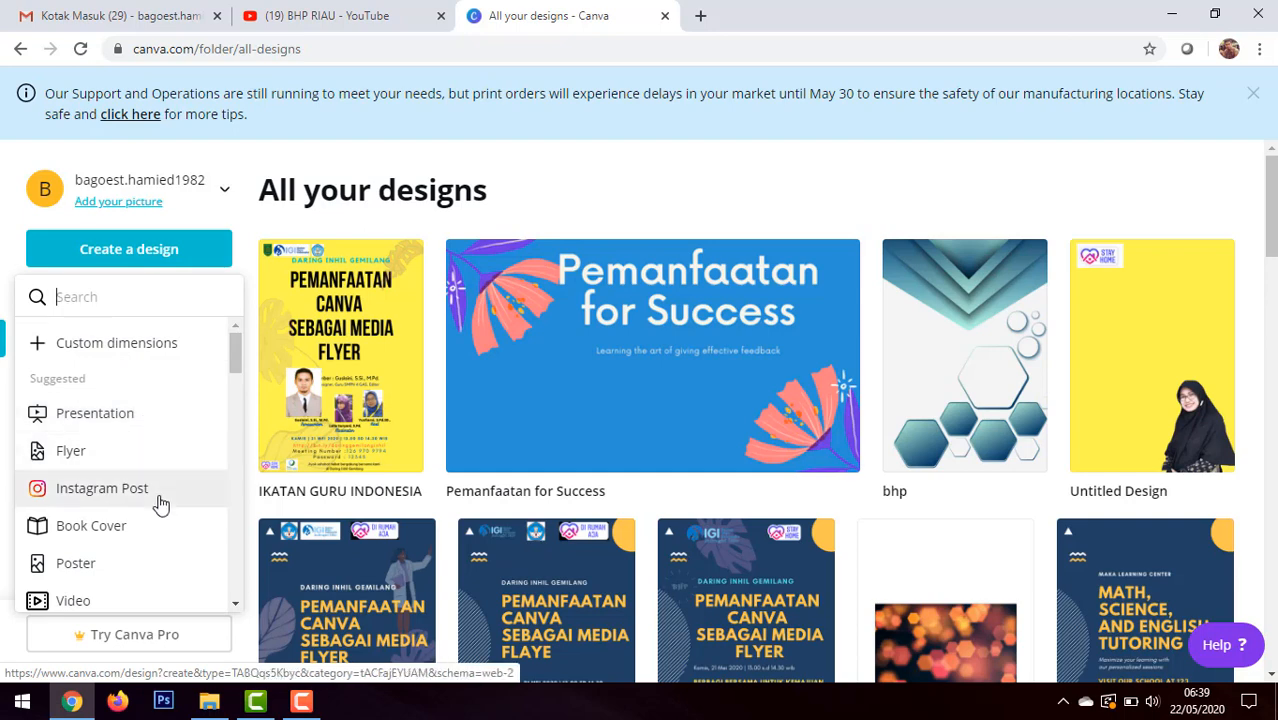
scroll(160, 504, down, 1)
scroll(155, 485, down, 1)
scroll(129, 500, down, 4)
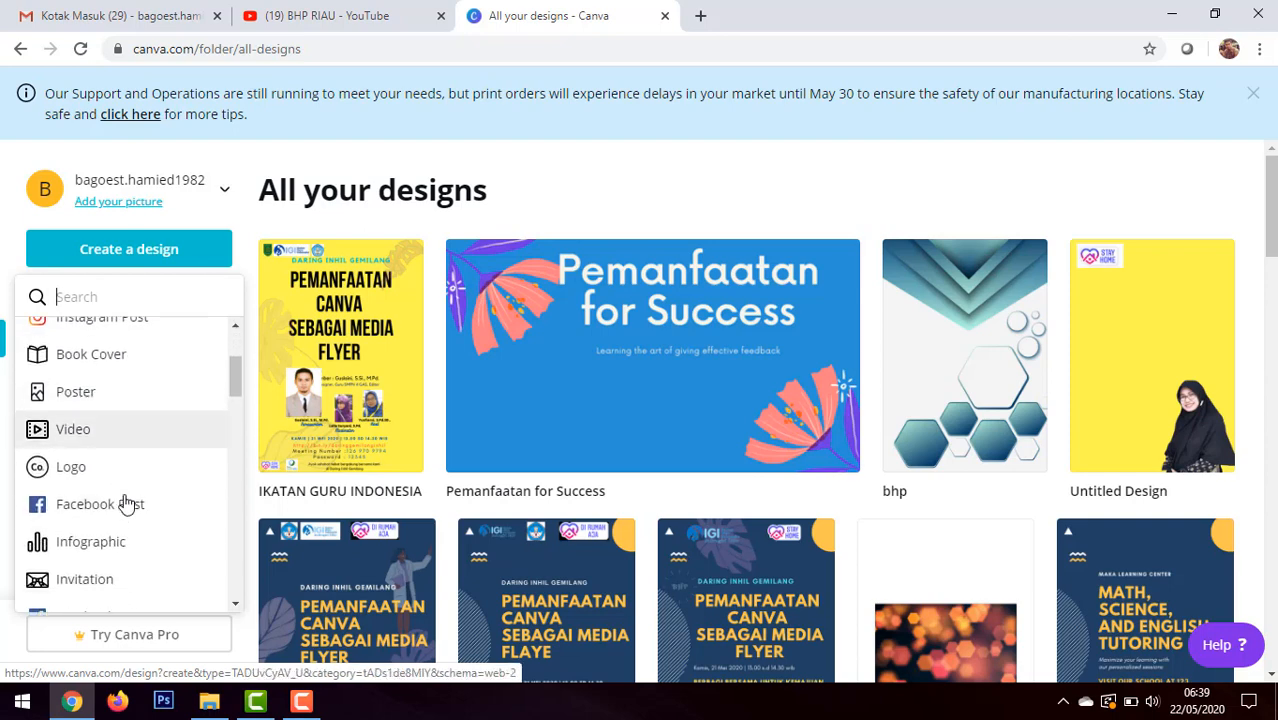
scroll(125, 507, down, 10)
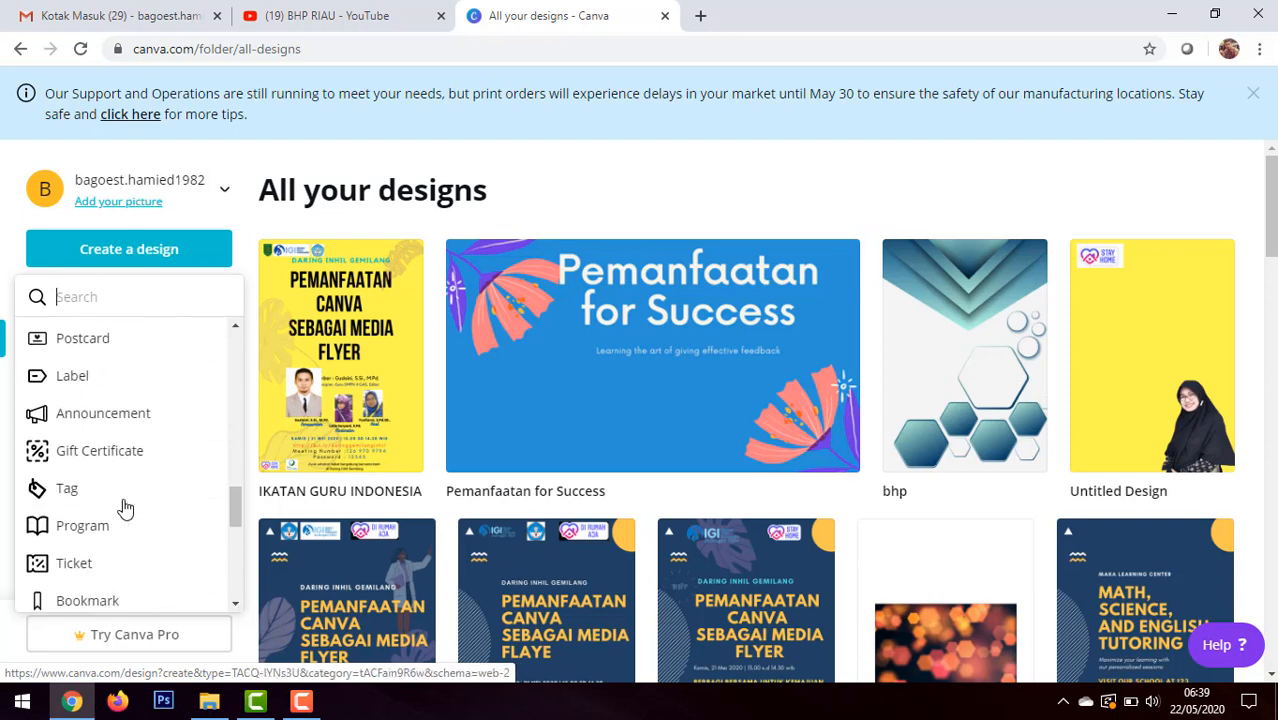
scroll(125, 510, down, 8)
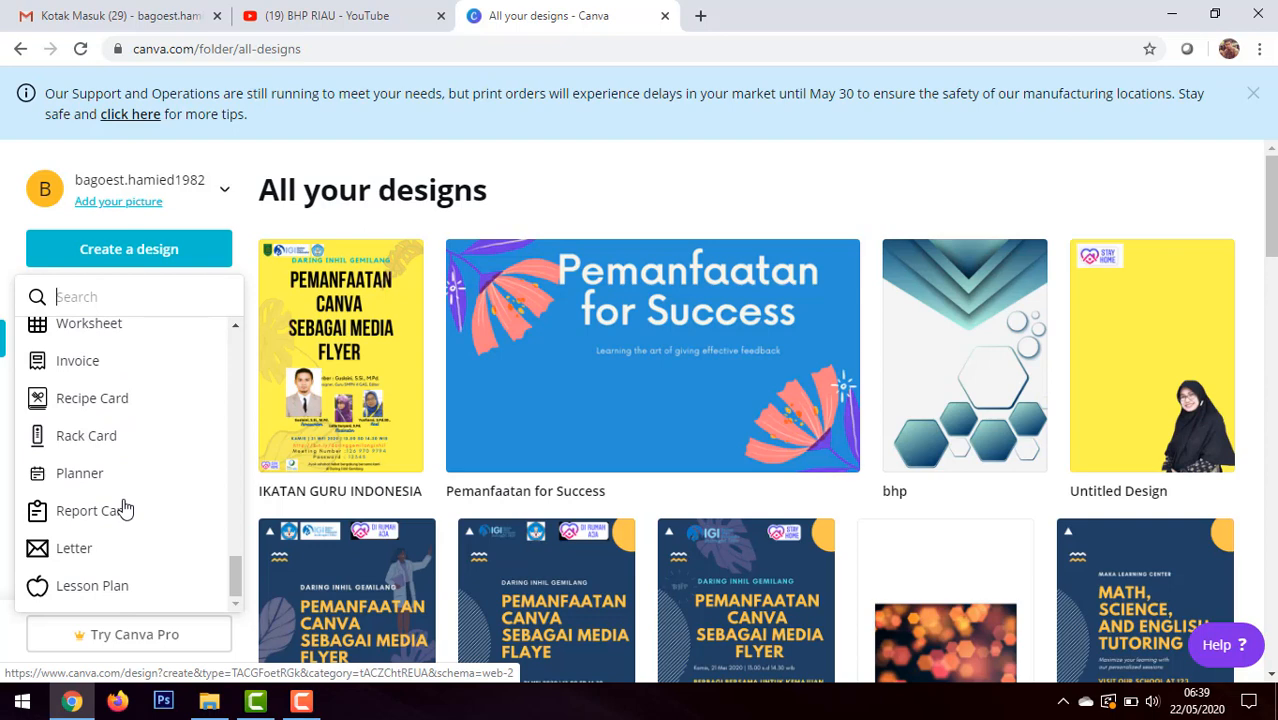
scroll(125, 510, up, 20)
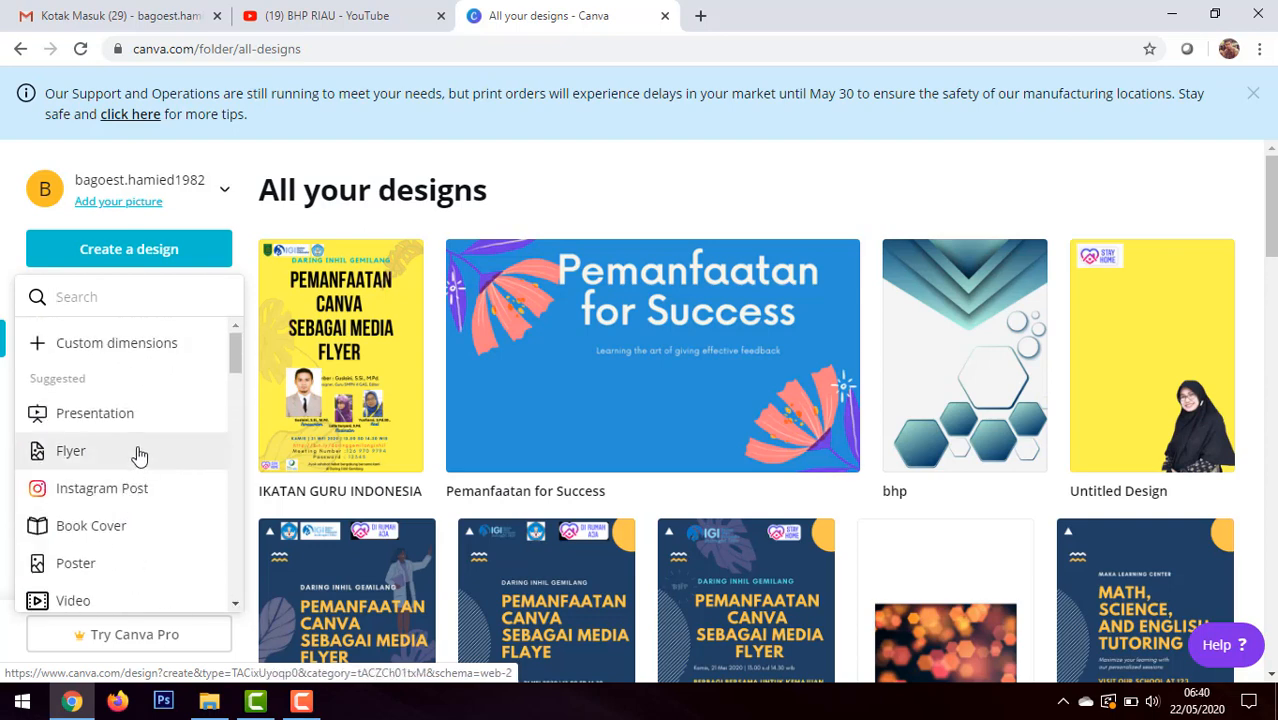
click(74, 453)
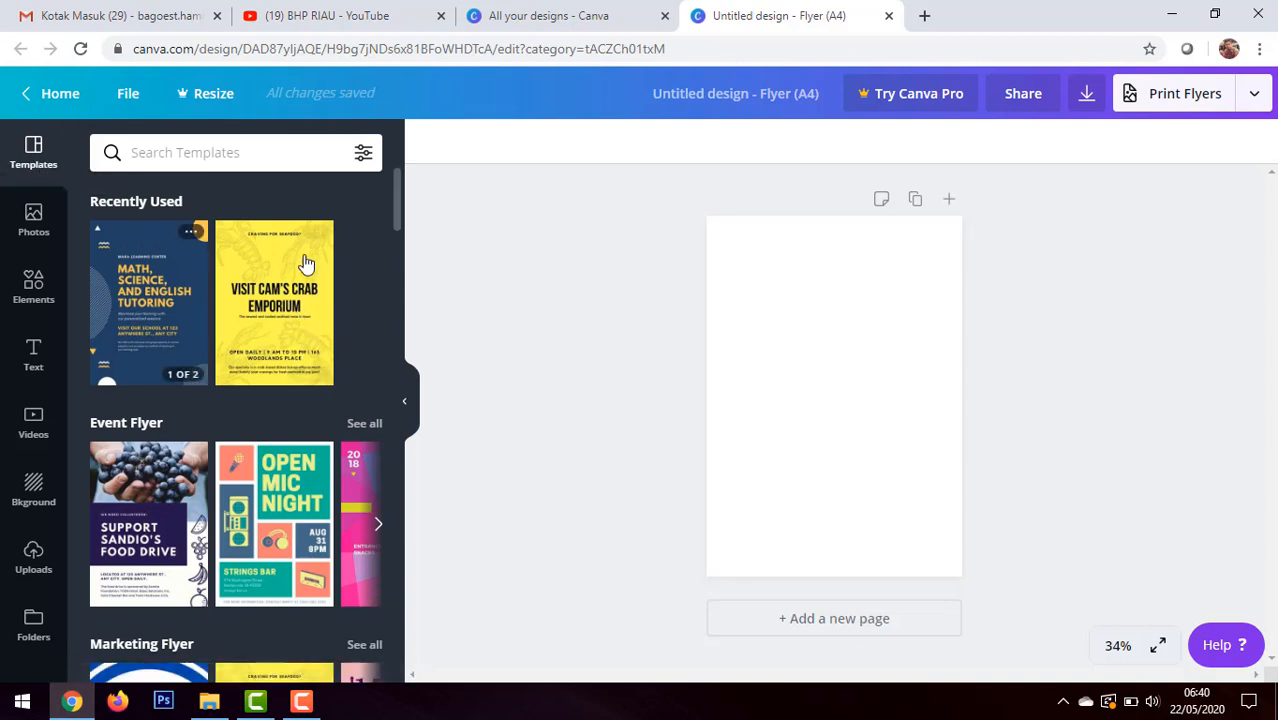
Step: Examine the flyer template categories, from Event and Marketing through to Halloween and Music
scroll(330, 455, down, 1)
scroll(329, 455, down, 2)
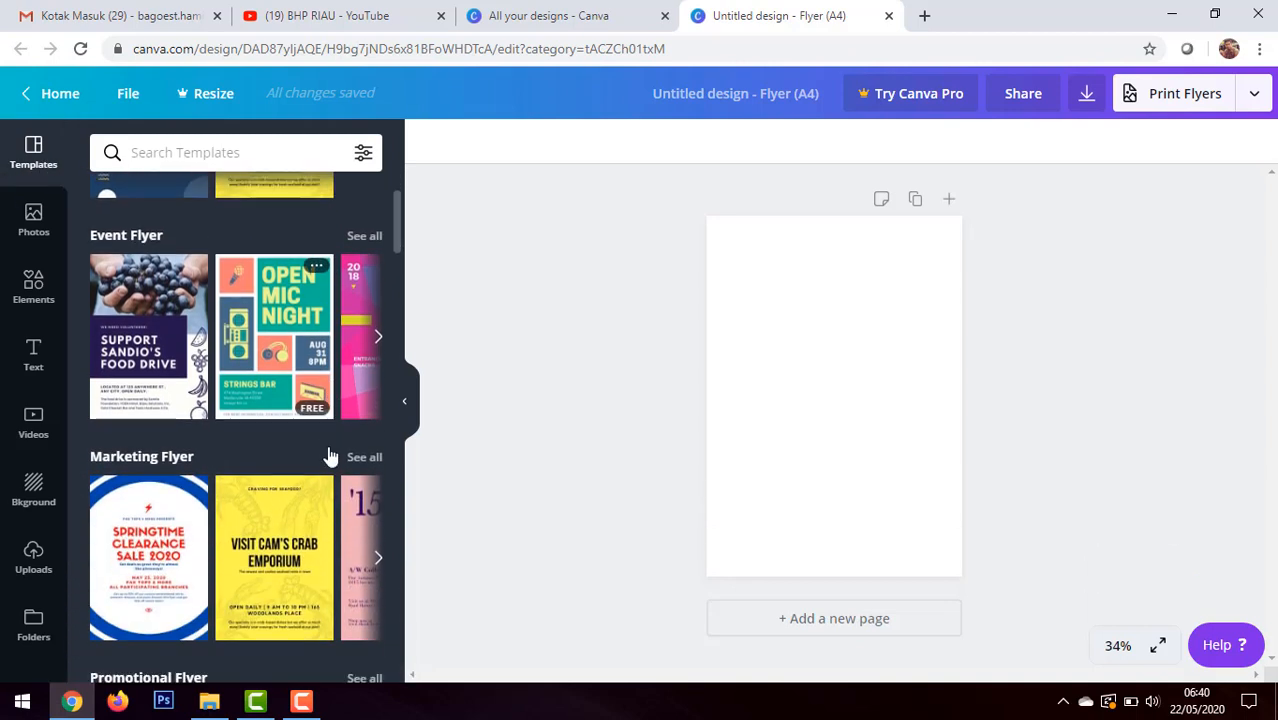
scroll(329, 455, down, 4)
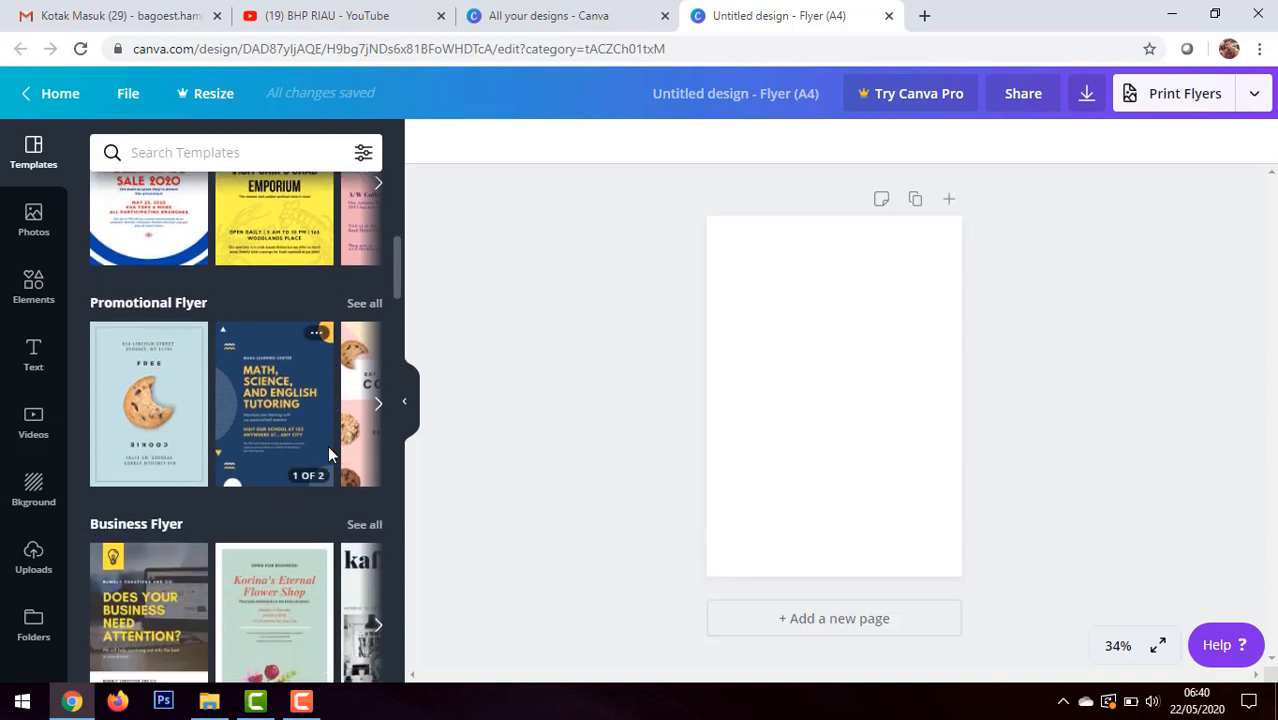
scroll(327, 445, down, 3)
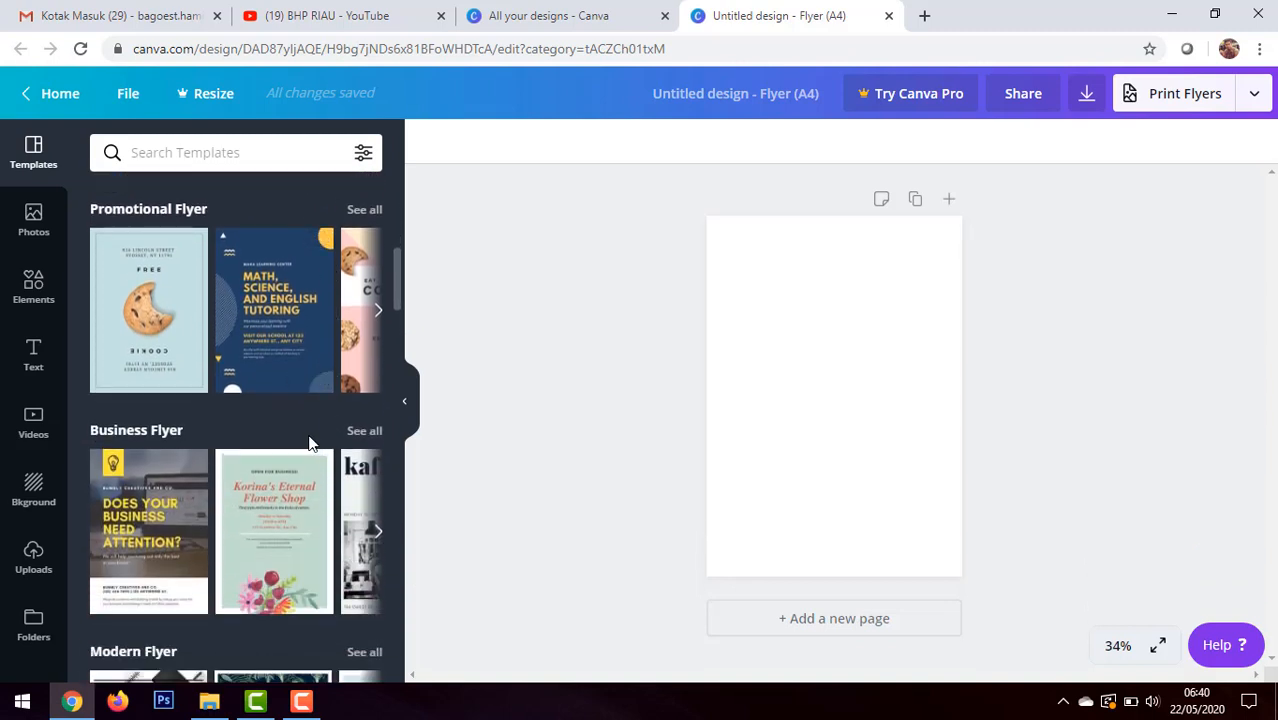
scroll(309, 443, down, 6)
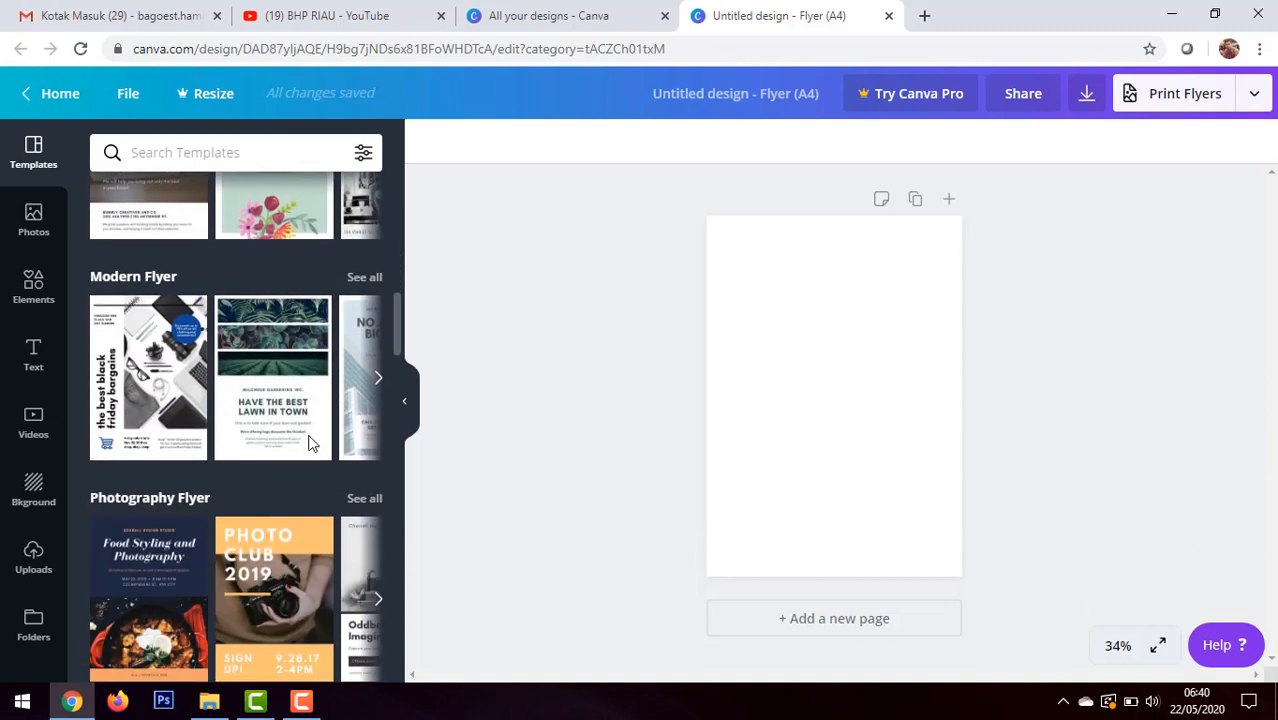
scroll(309, 443, down, 2)
scroll(309, 443, down, 1)
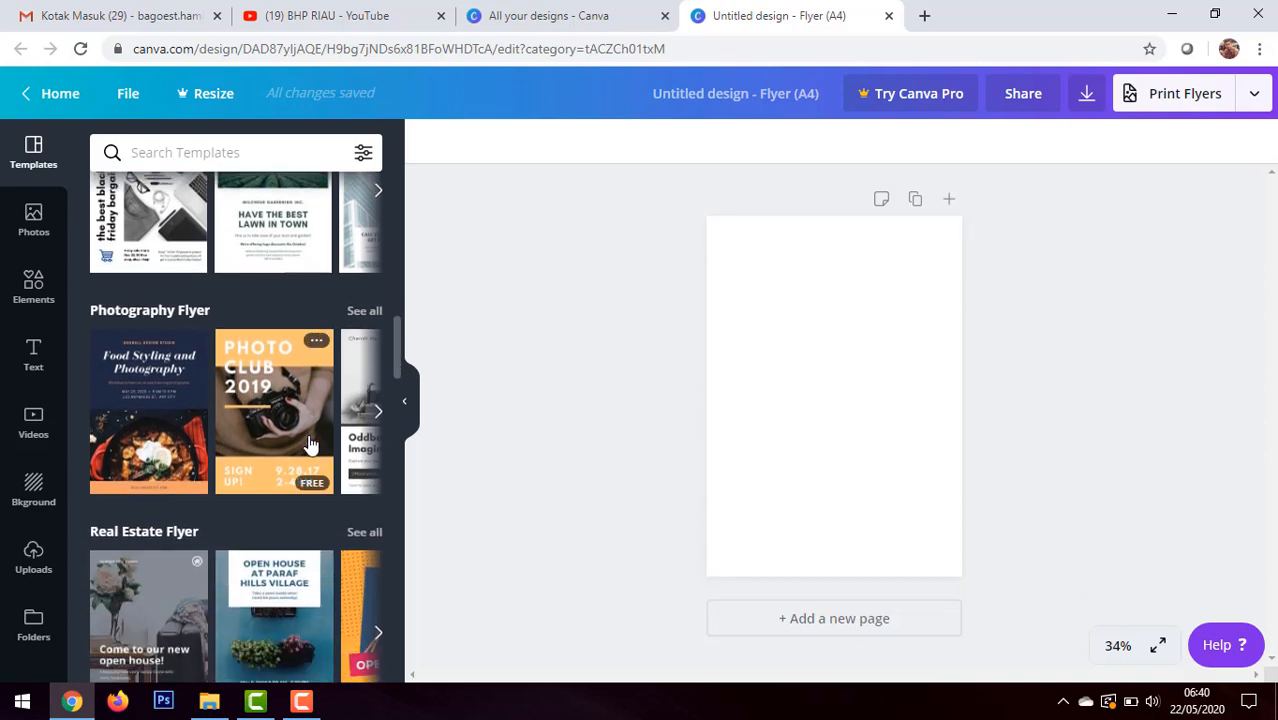
scroll(309, 443, down, 3)
scroll(309, 443, down, 6)
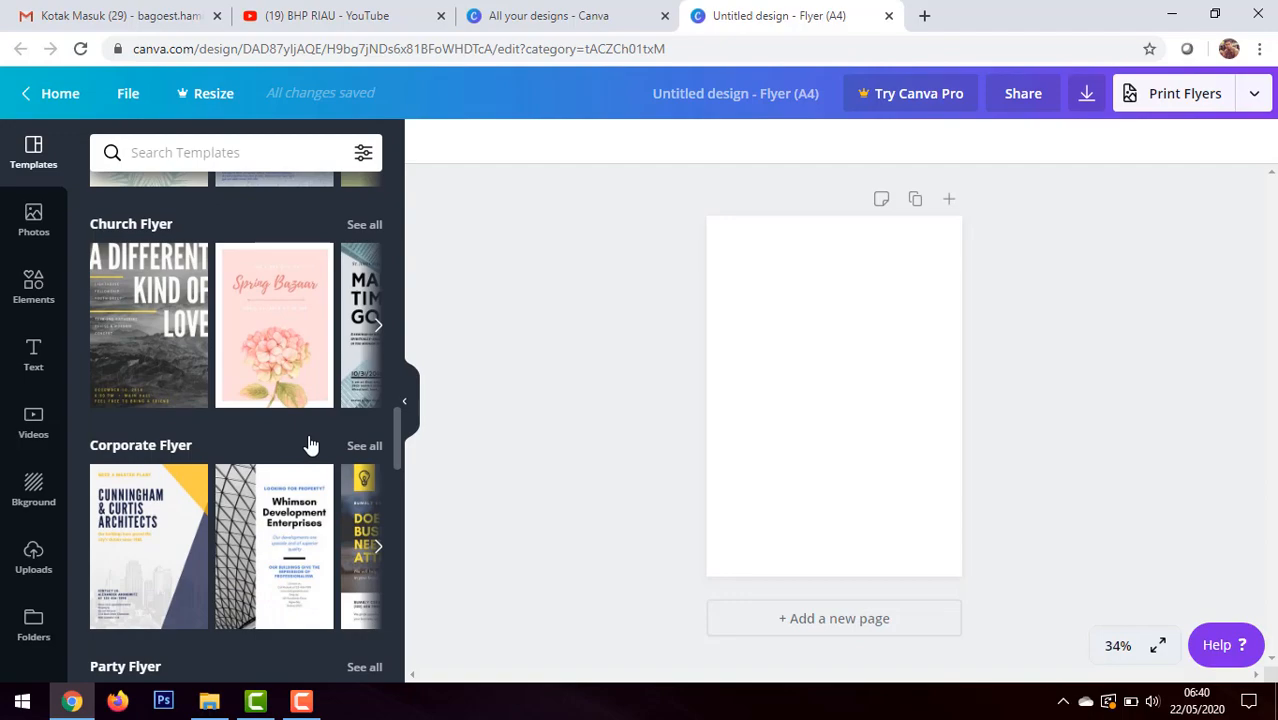
scroll(309, 443, up, 15)
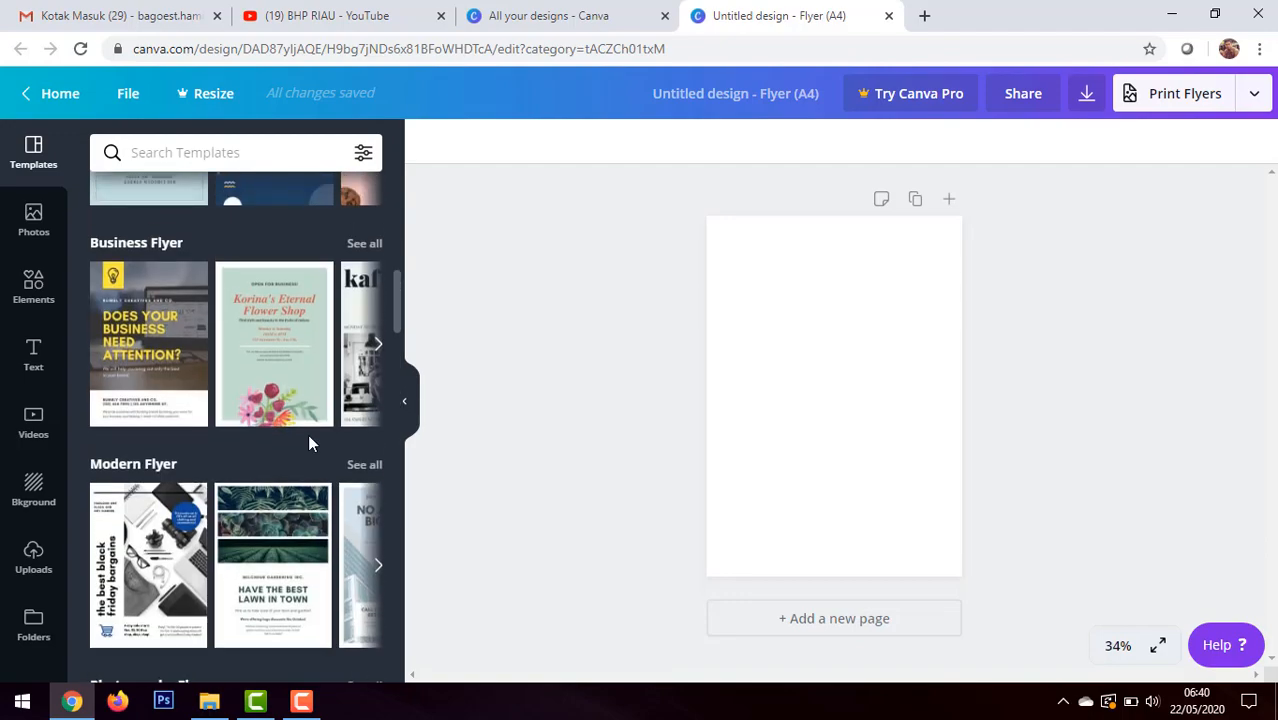
scroll(309, 443, up, 2)
scroll(309, 440, down, 20)
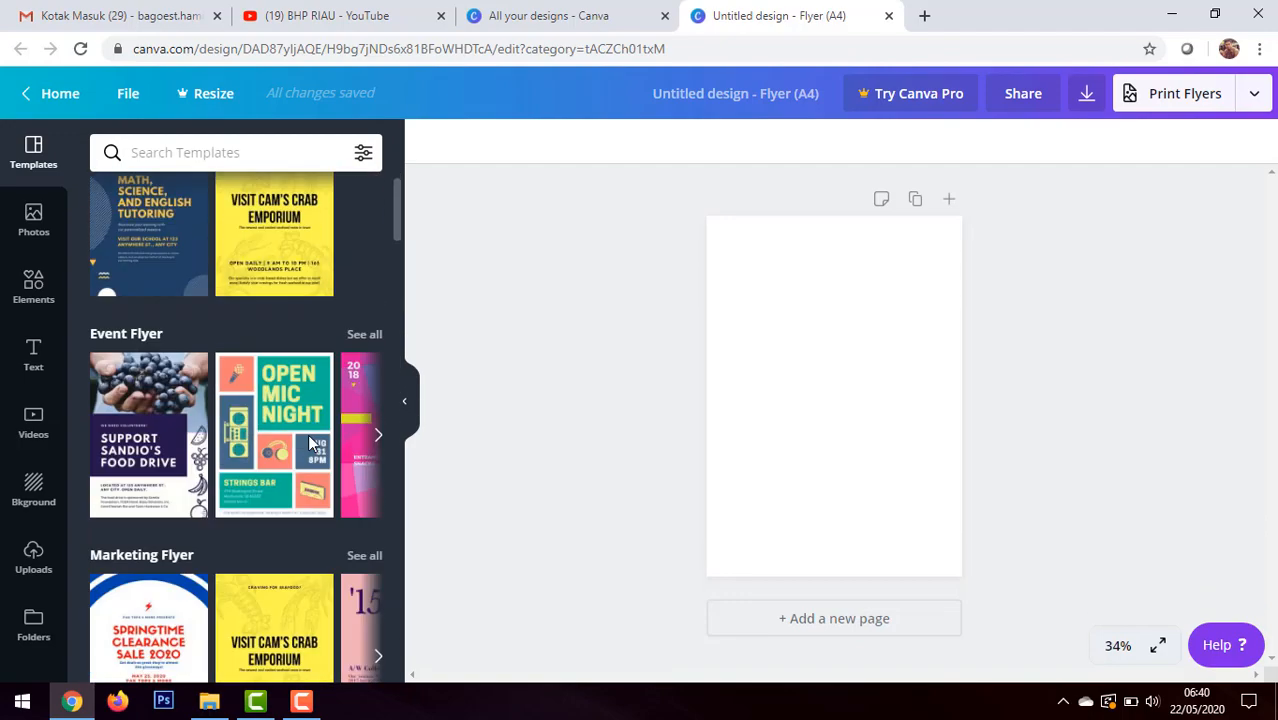
scroll(309, 455, down, 15)
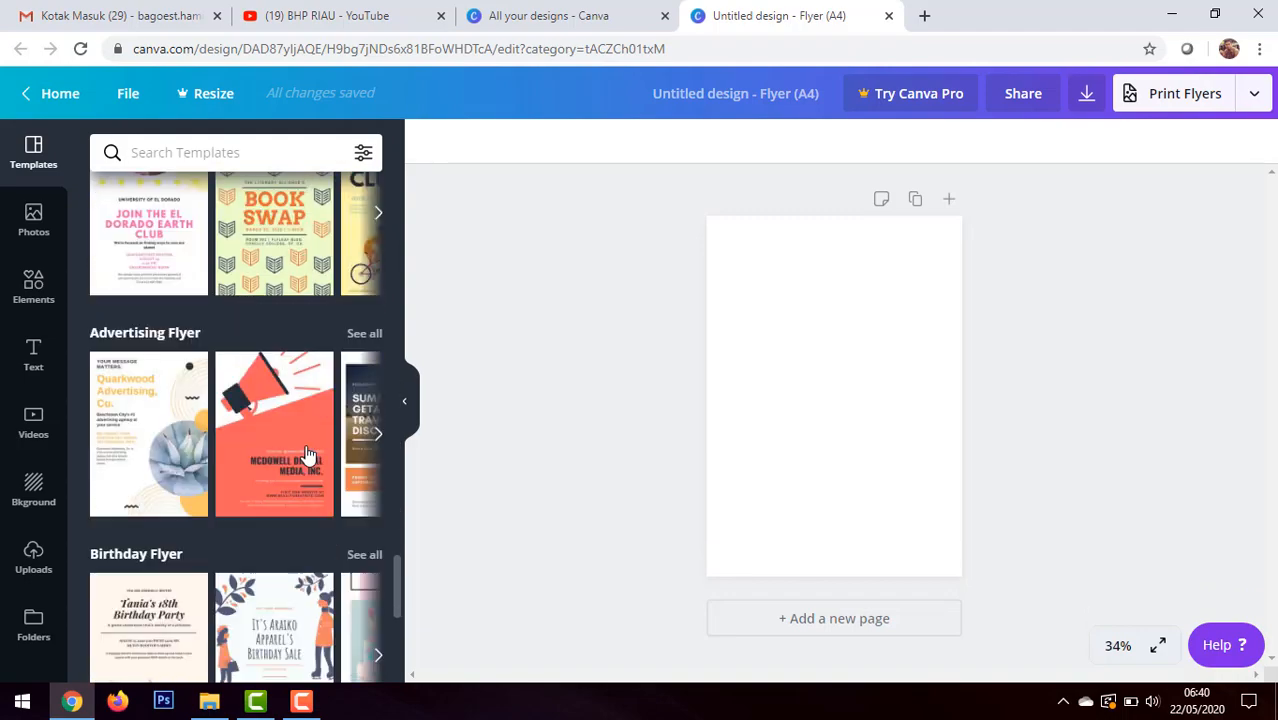
scroll(307, 450, down, 3)
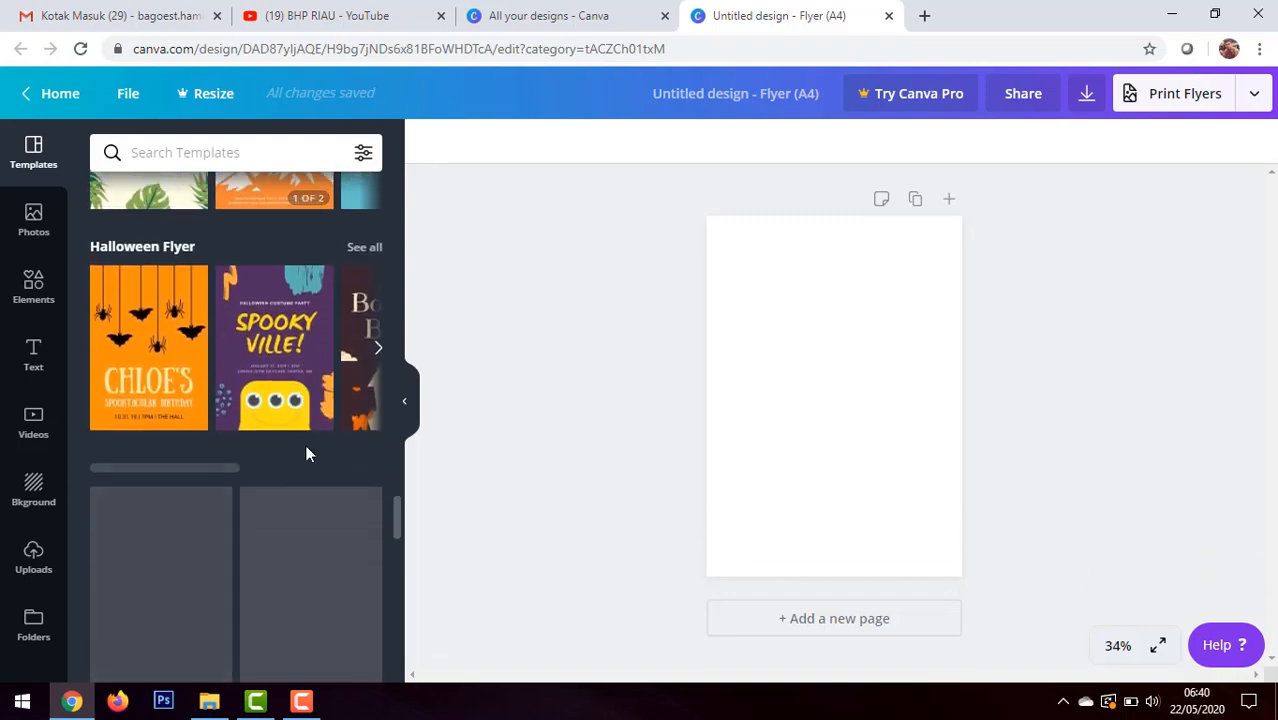
scroll(307, 450, up, 5)
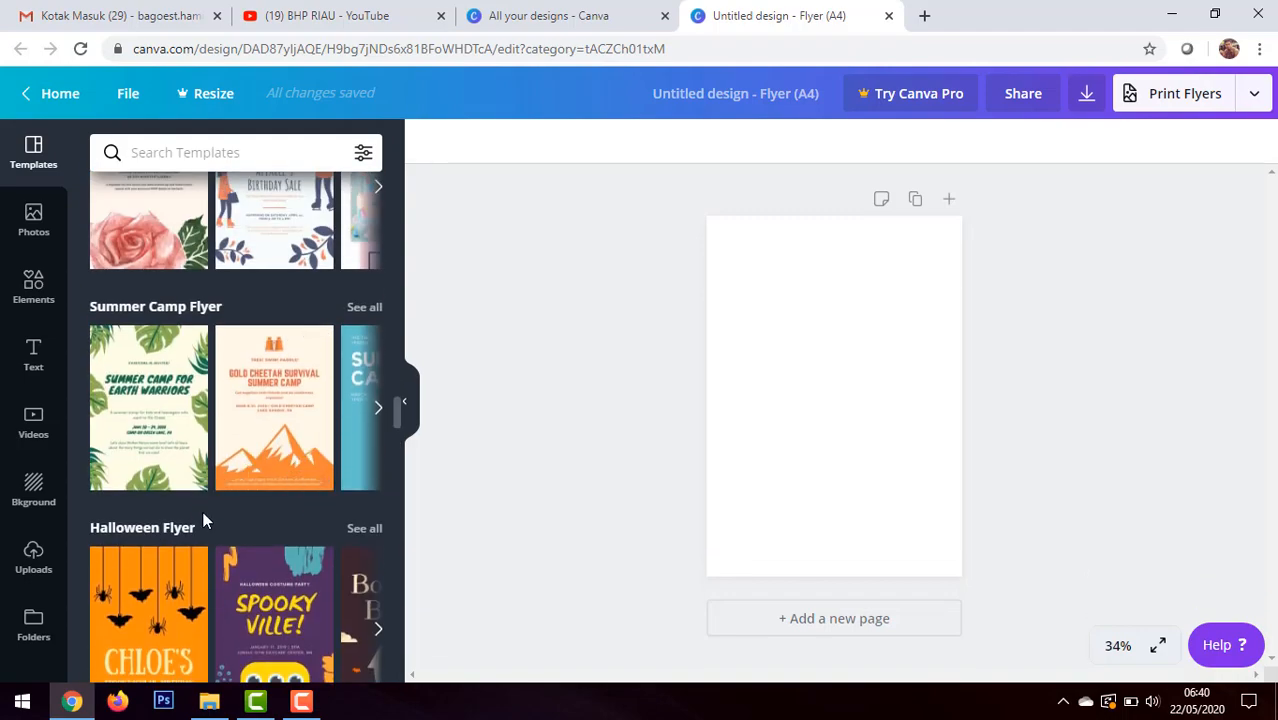
scroll(210, 495, down, 3)
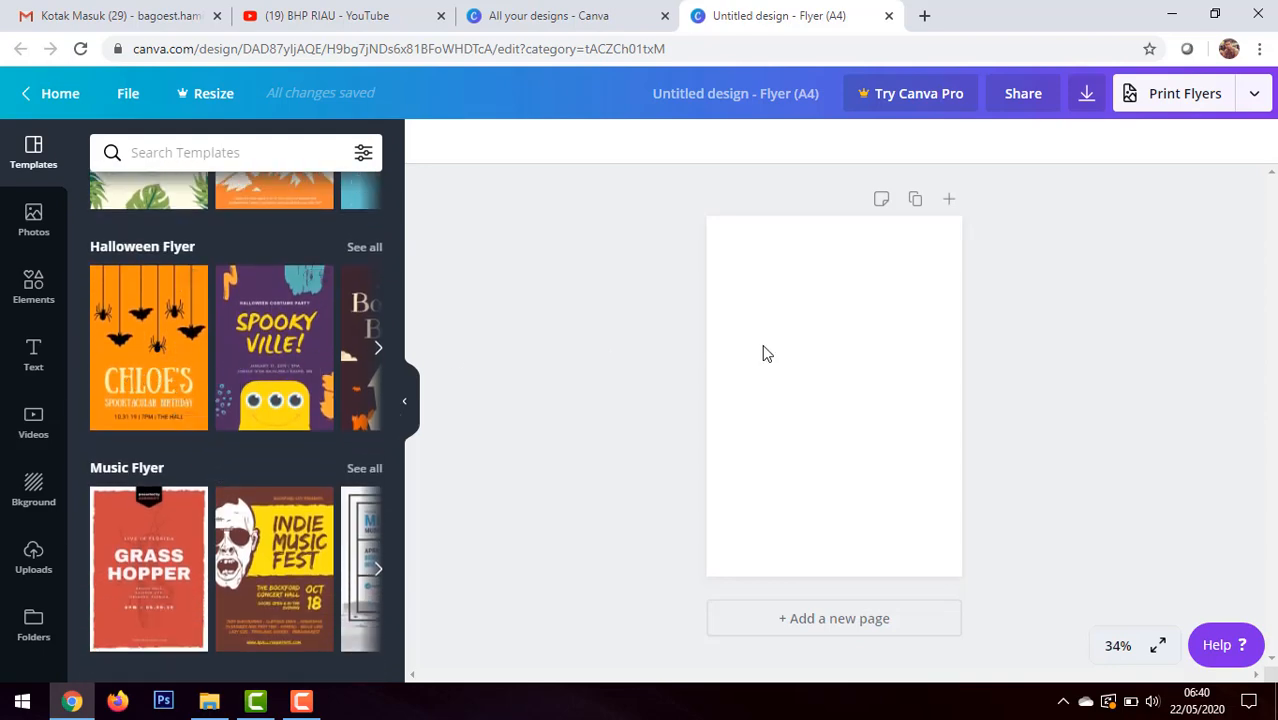
Step: Apply the orange Halloween flyer template with hanging spiders and bats to the page and delete its orange background
click(168, 340)
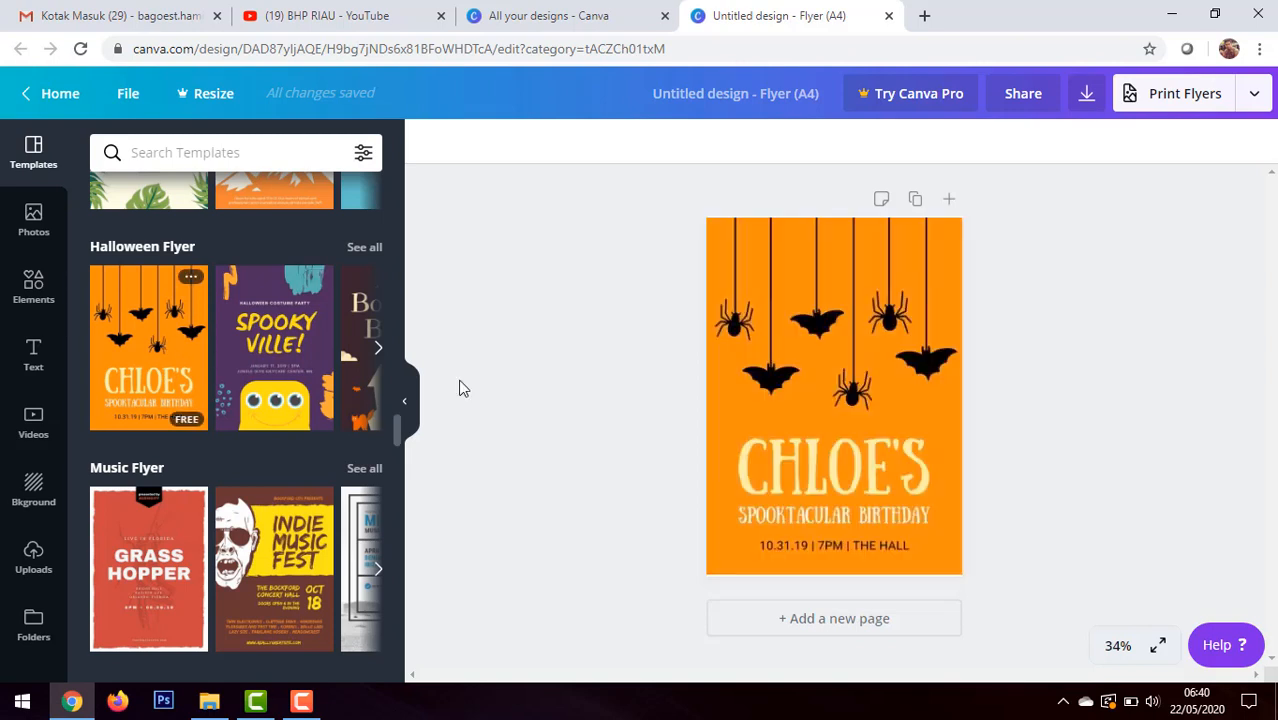
click(865, 266)
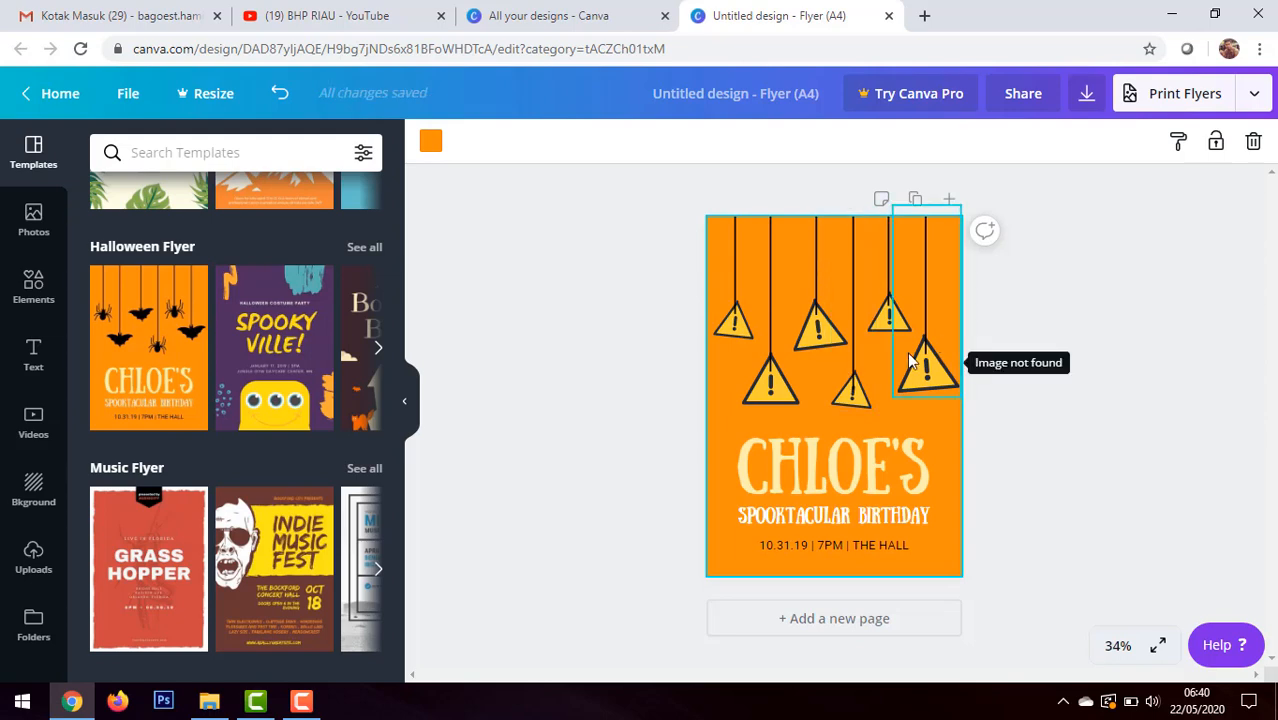
click(1018, 440)
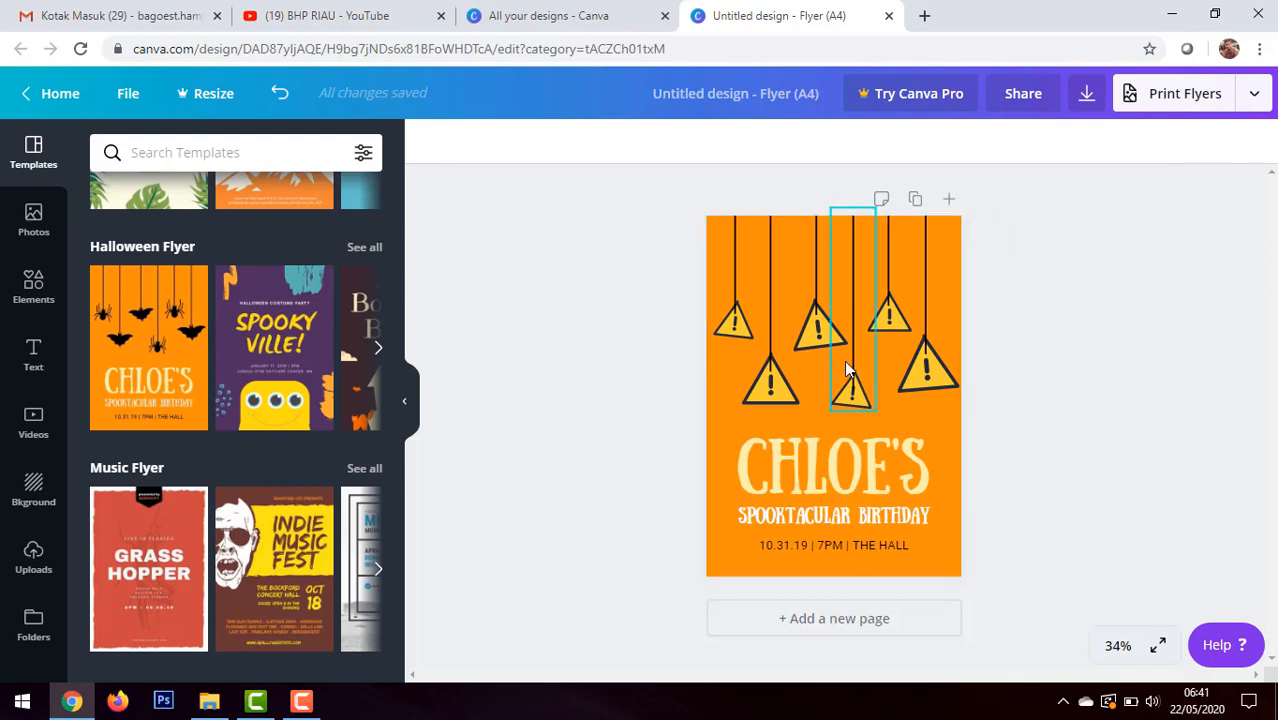
click(957, 514)
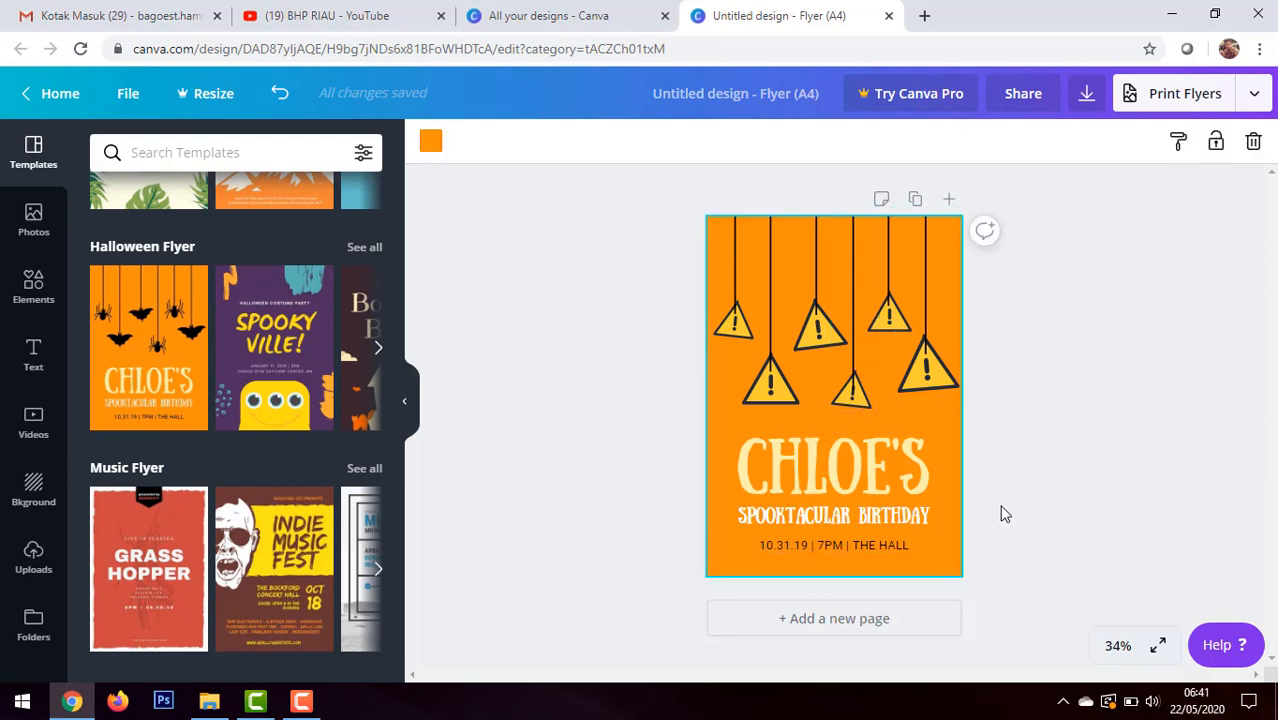
key(Delete)
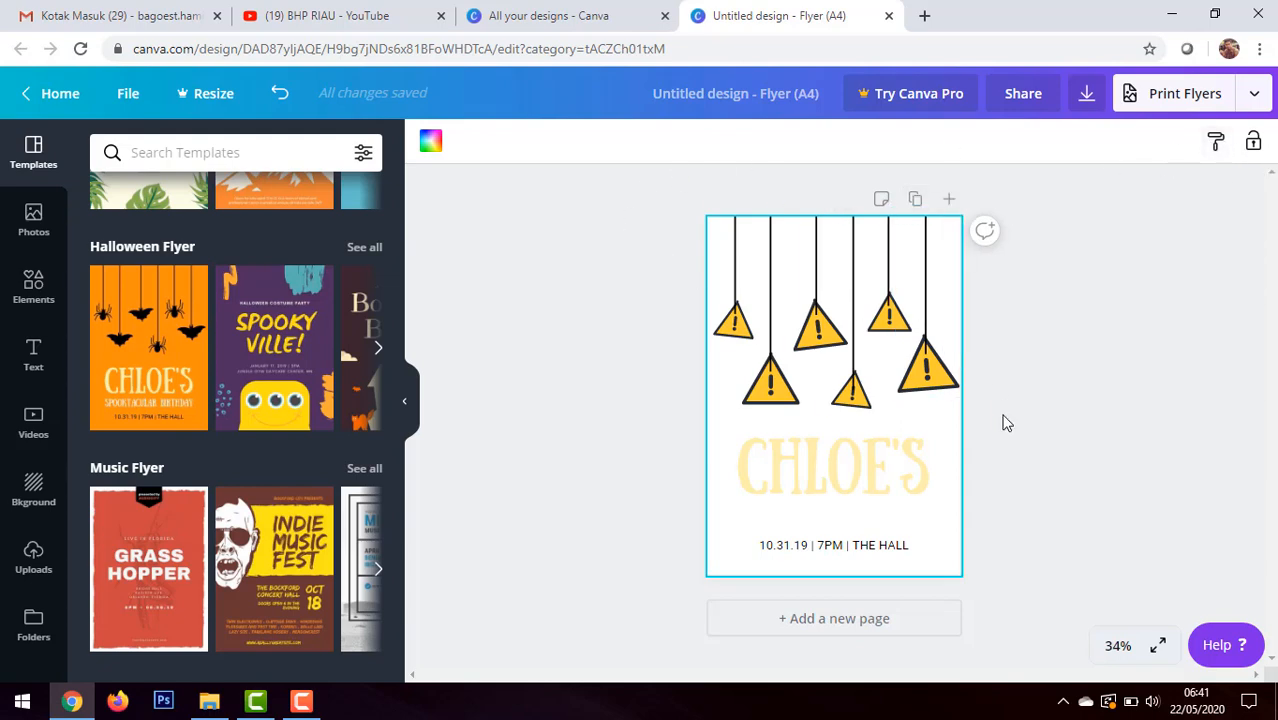
Step: Undo the last deletions on the Halloween flyer and apply the first page of the Green Tropical Leaves Summer Camp Flyer template
key(ctrl+z)
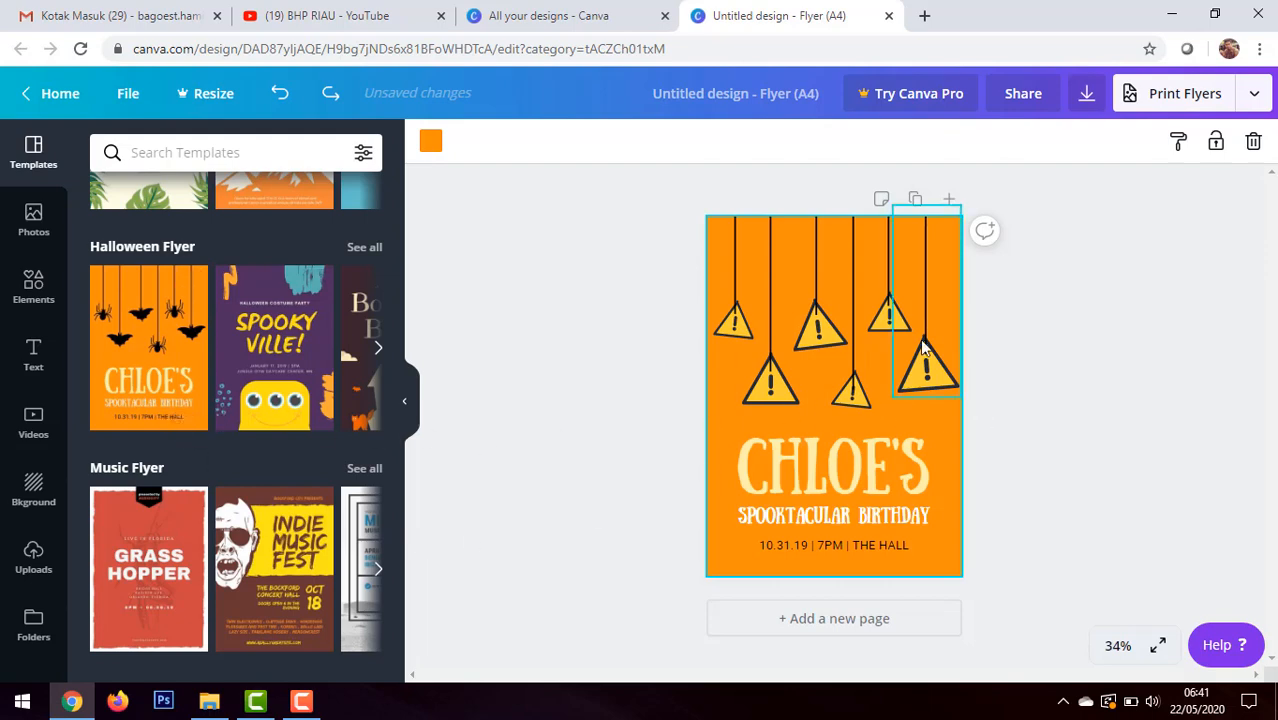
scroll(203, 390, up, 4)
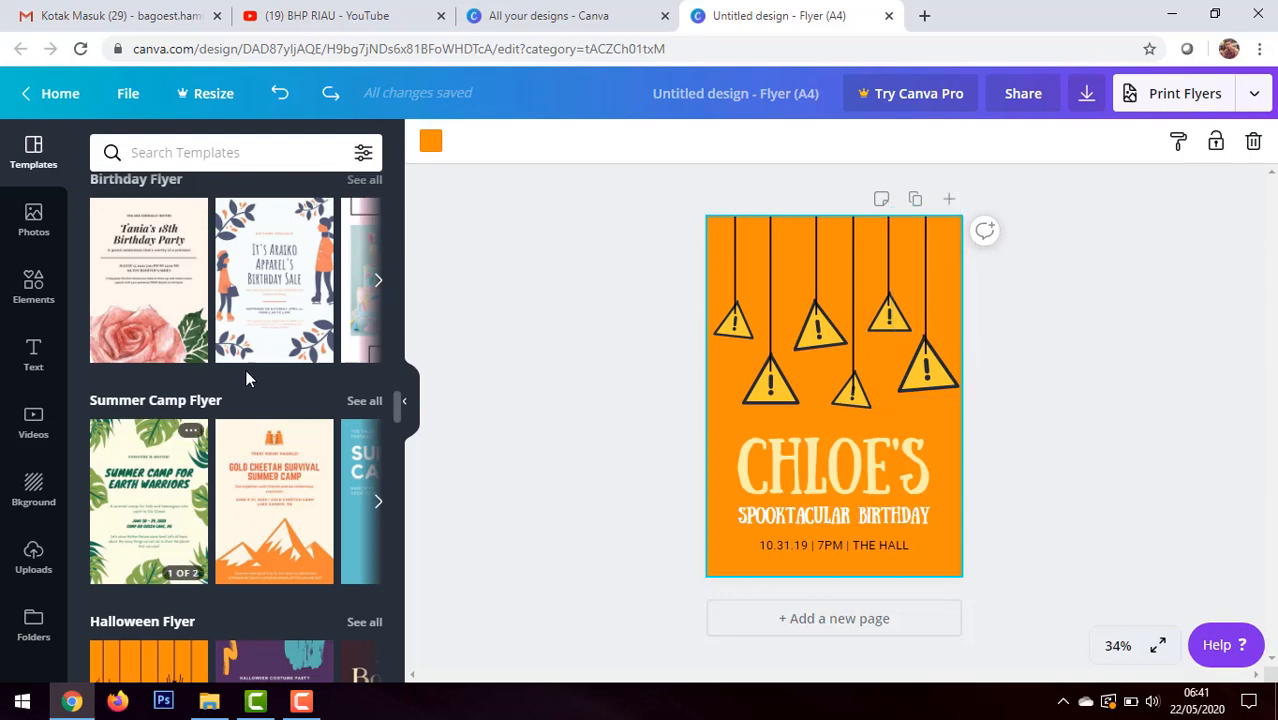
scroll(253, 370, down, 3)
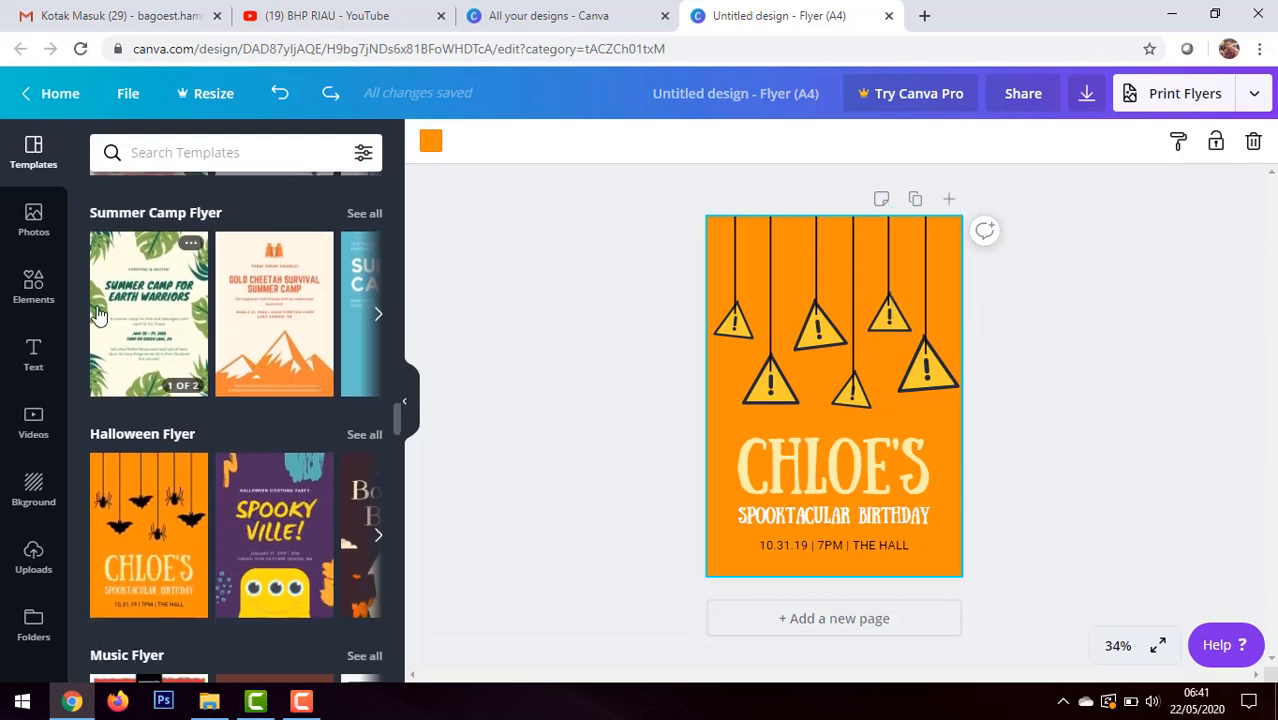
click(172, 382)
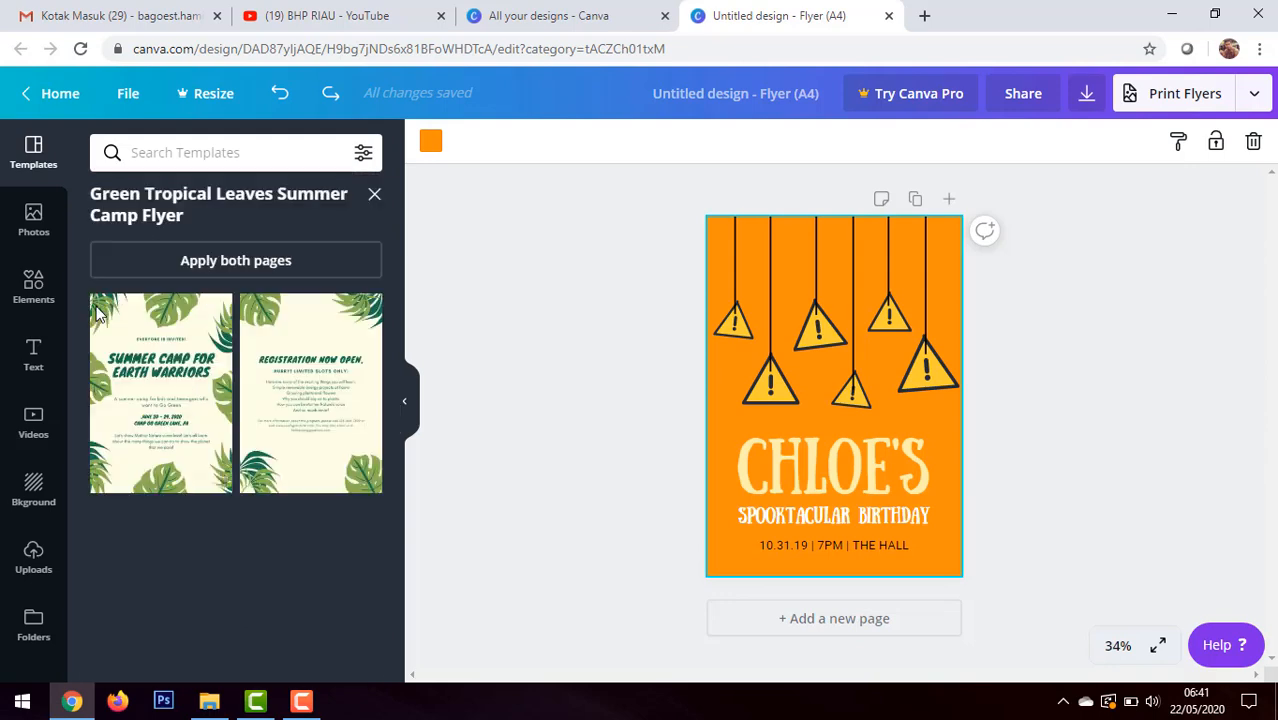
click(167, 390)
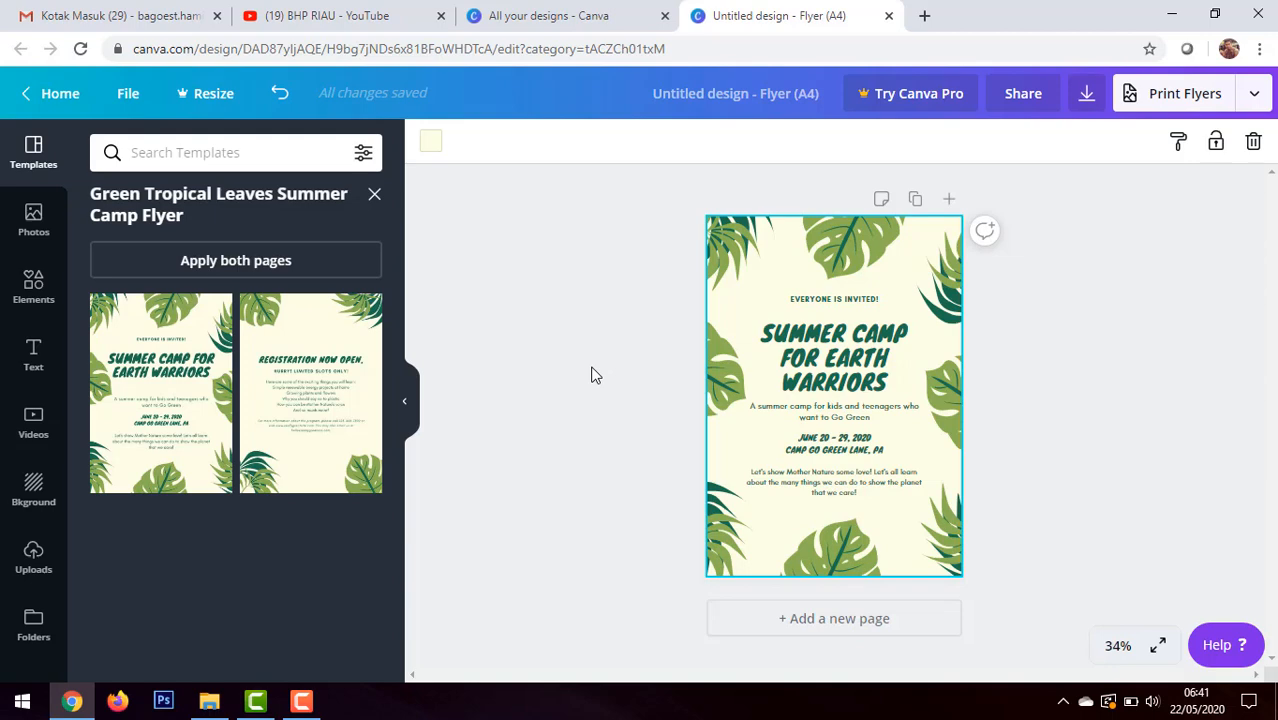
click(840, 306)
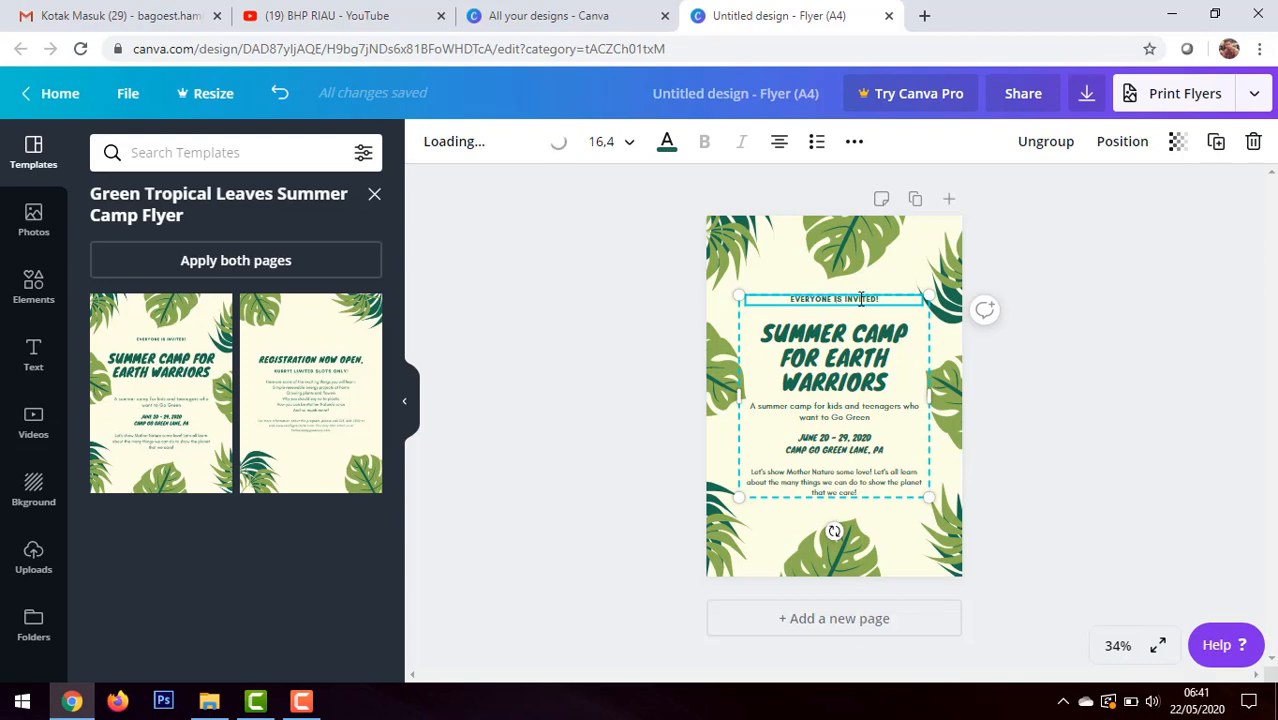
drag(889, 301, 818, 306)
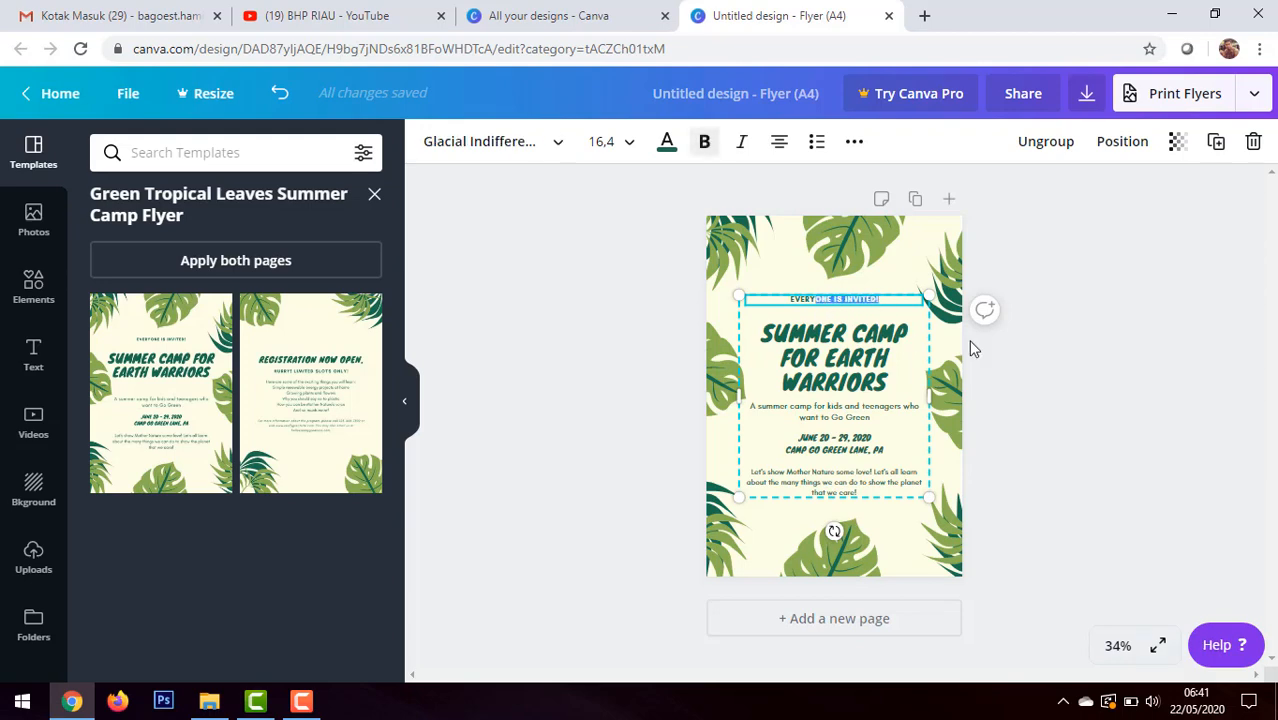
click(1075, 370)
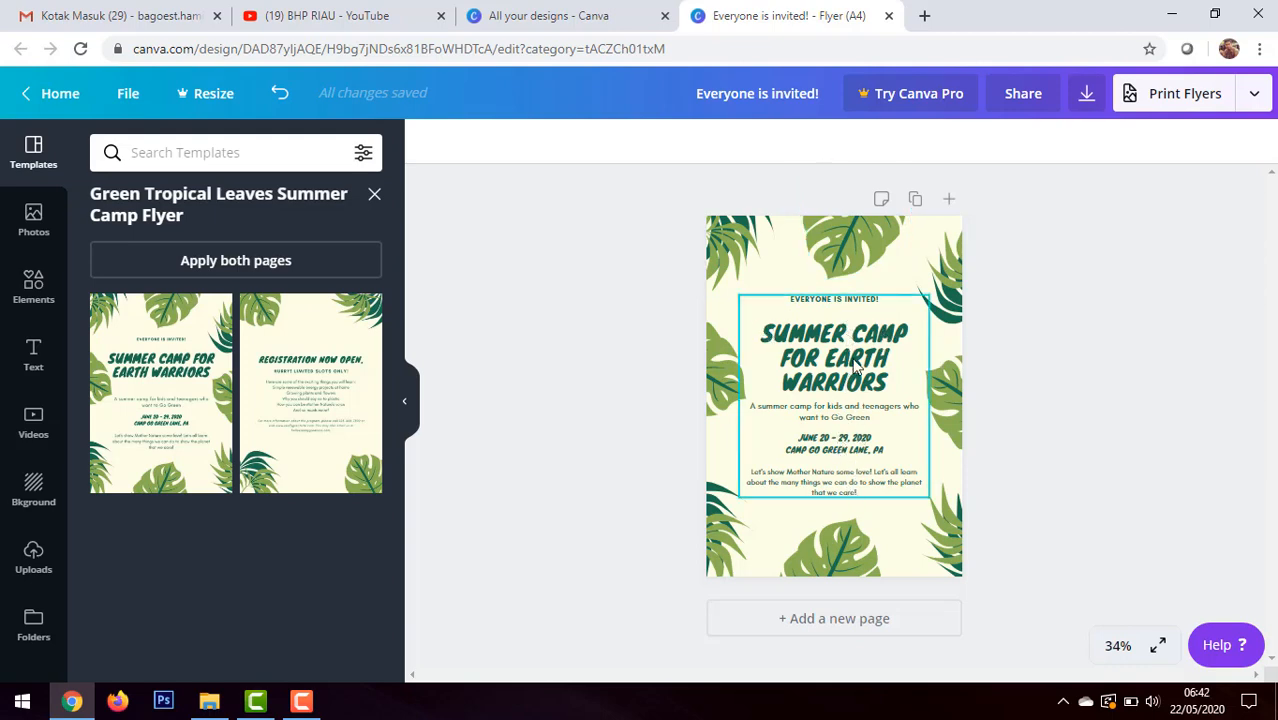
Step: Replace the small "EVERYONE IS INVITED!" line above the headline with "DARING INHIL GEMILANG"
click(843, 309)
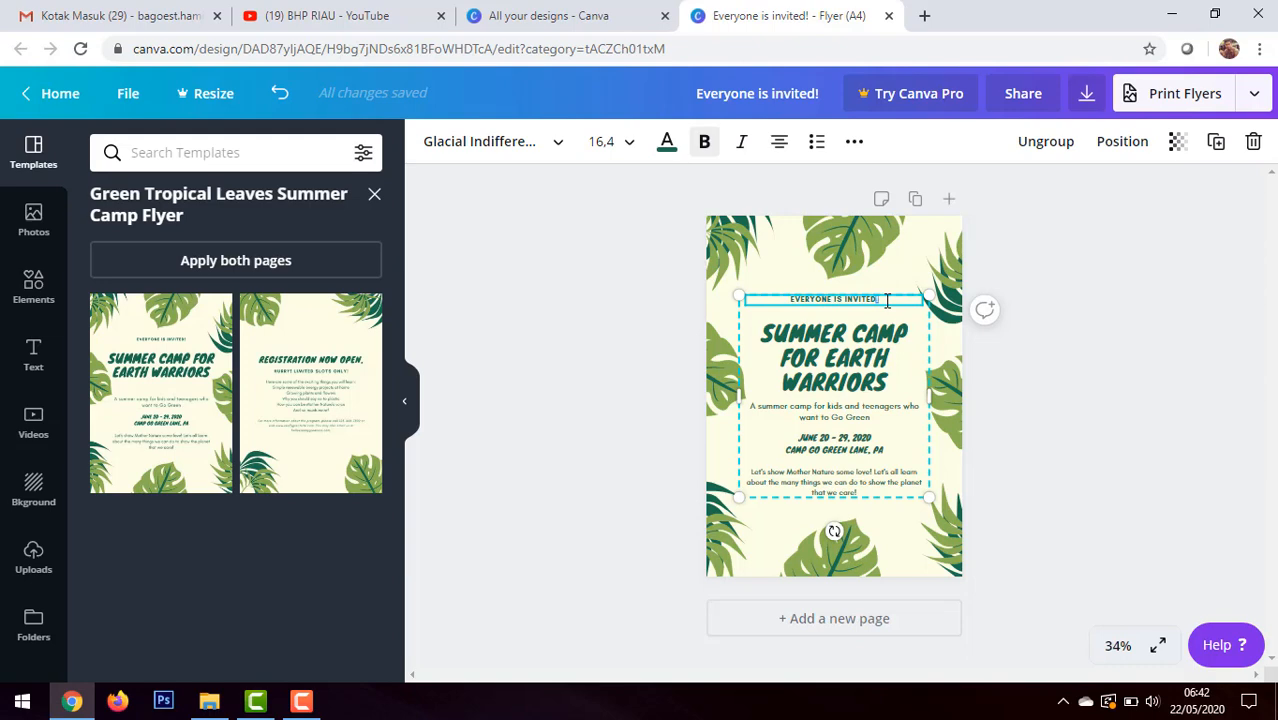
double_click(886, 301)
text(IKA)
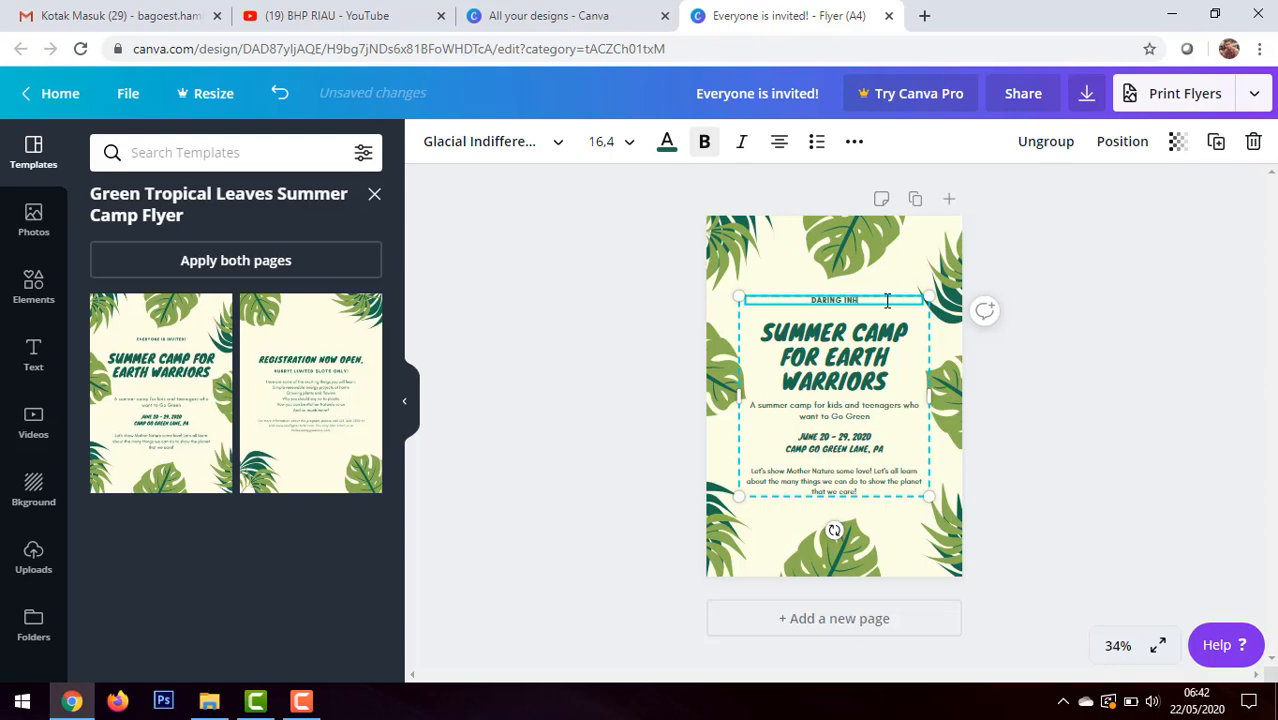
text(IL GEMILANG)
Step: Change the font of the whole DARING INHIL GEMILANG line to Archivo Black
key(ctrl+a)
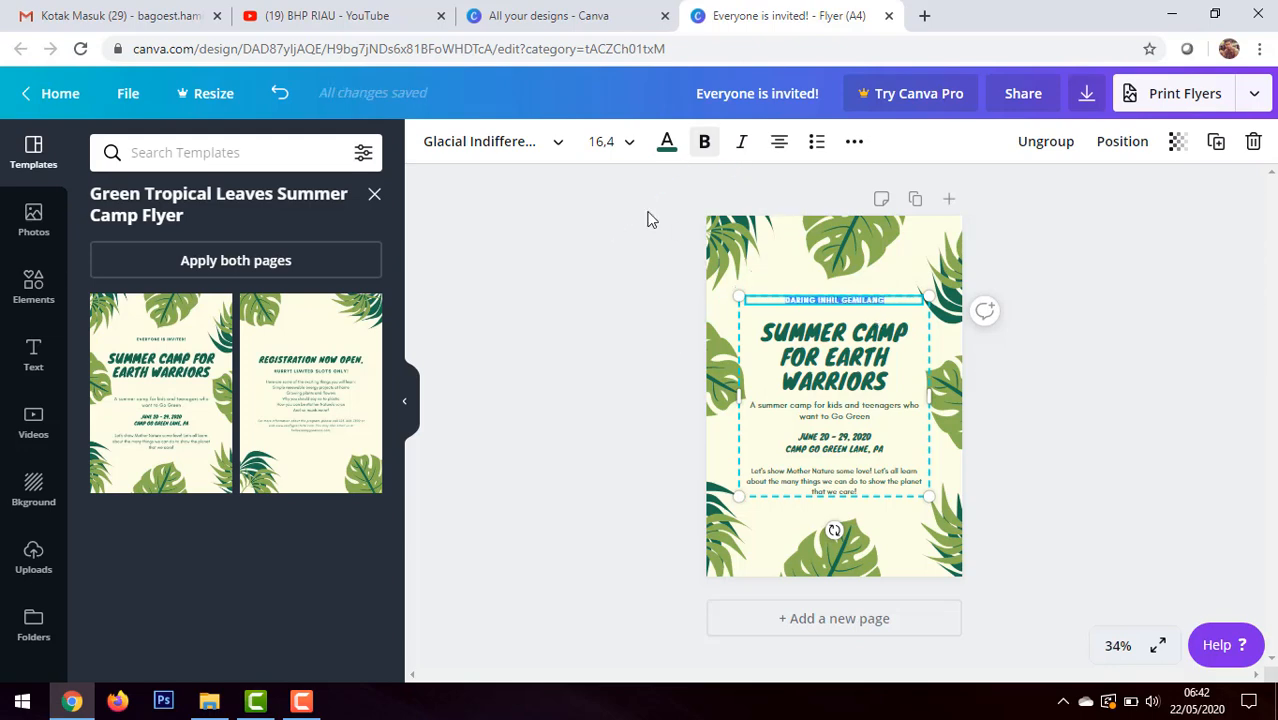
click(560, 145)
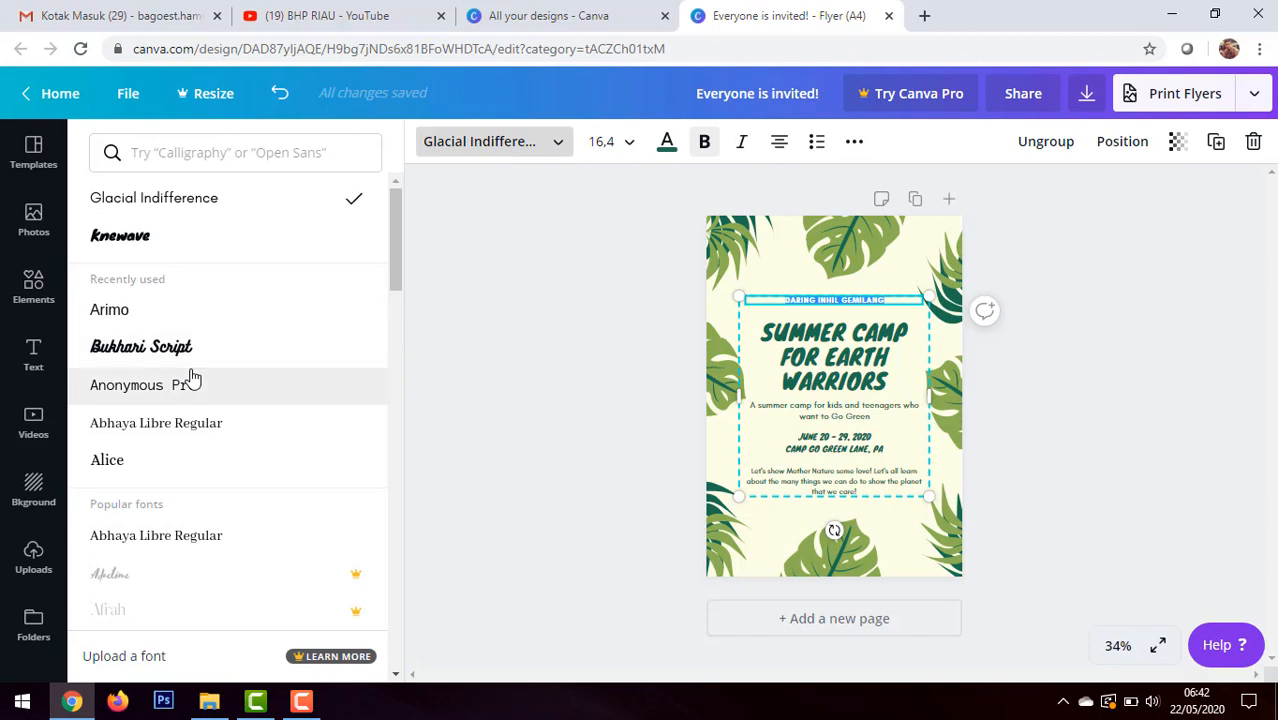
scroll(225, 408, down, 5)
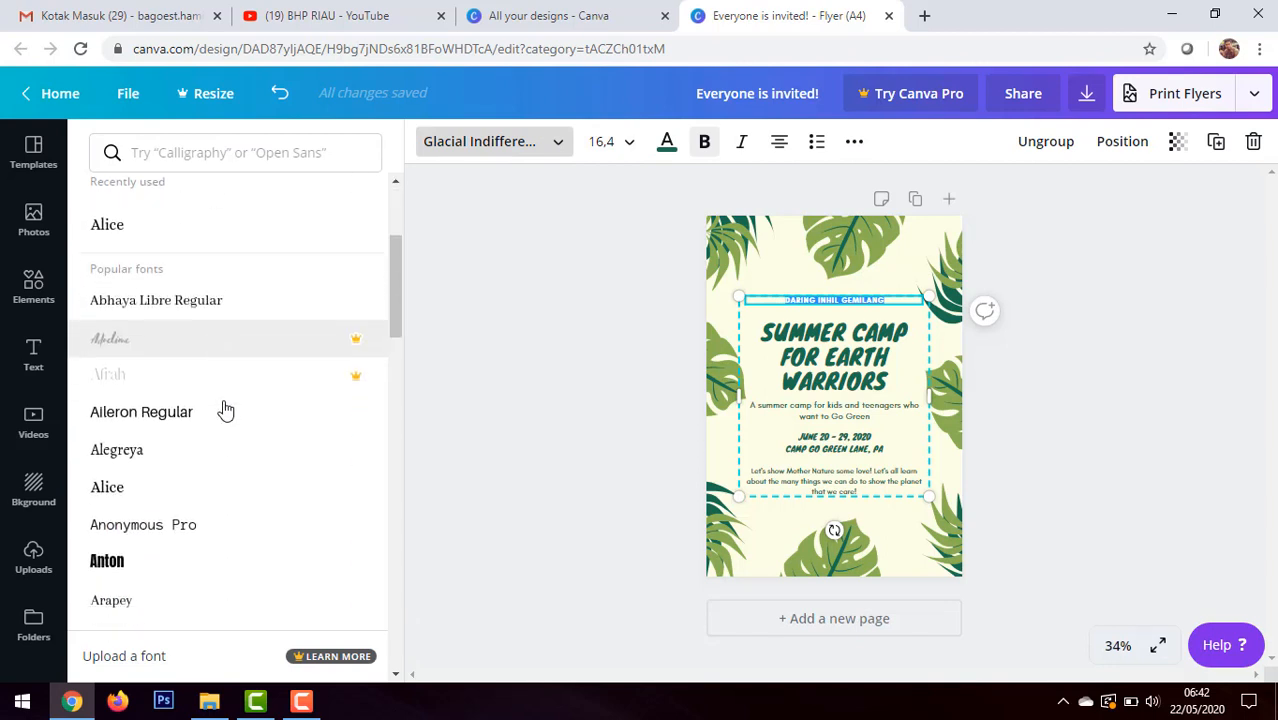
scroll(225, 408, down, 3)
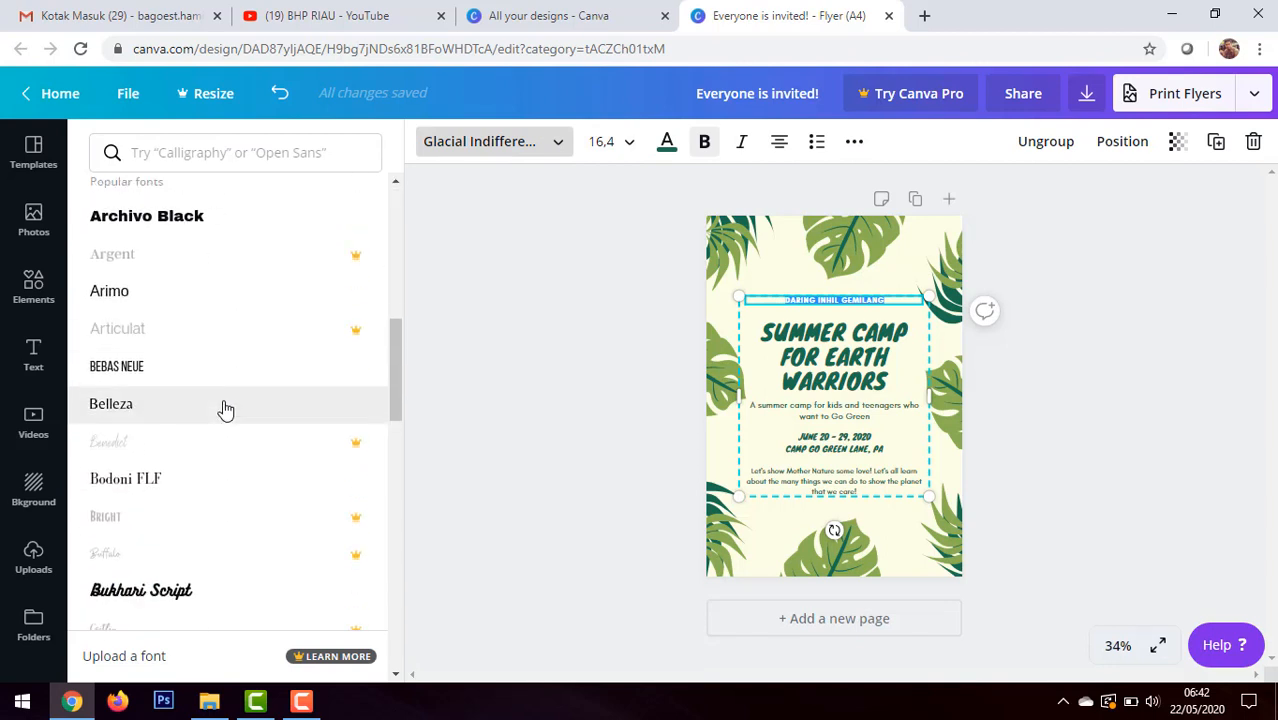
scroll(222, 405, up, 3)
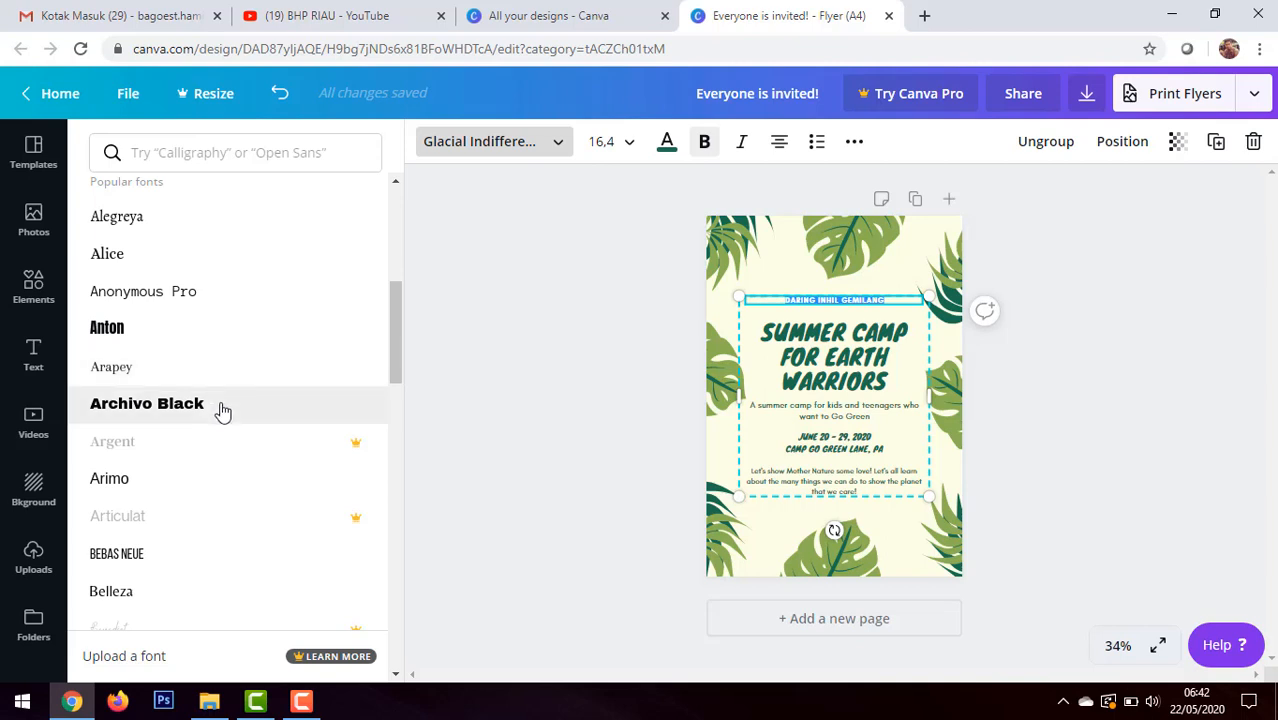
click(222, 410)
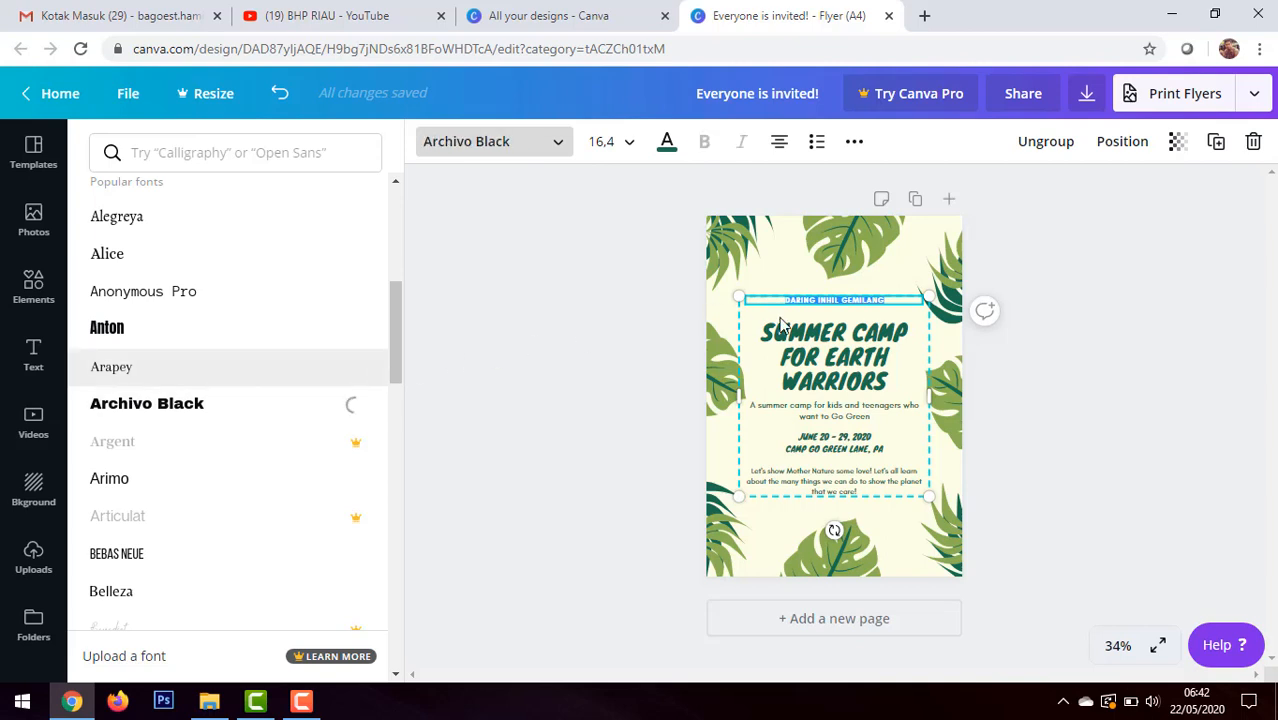
Step: Enlarge the DARING INHIL GEMILANG line, trying font size 21 and settling on 24
click(622, 146)
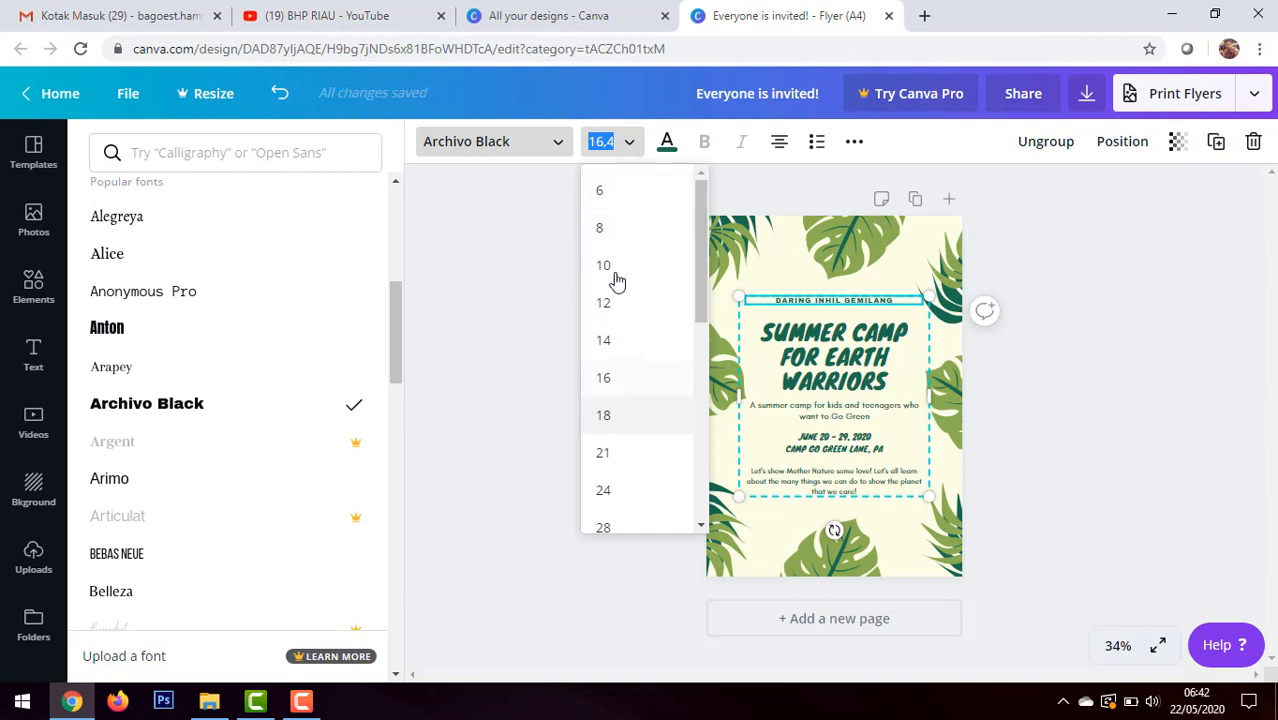
click(638, 454)
click(625, 152)
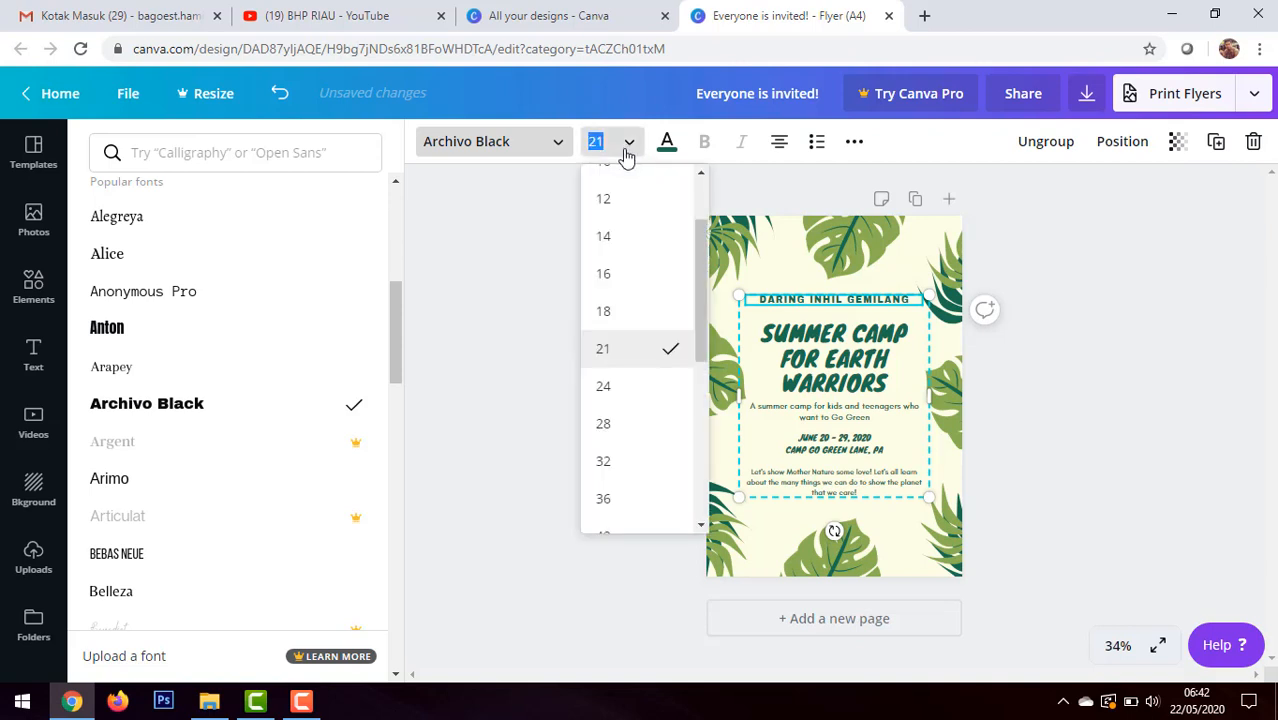
click(618, 392)
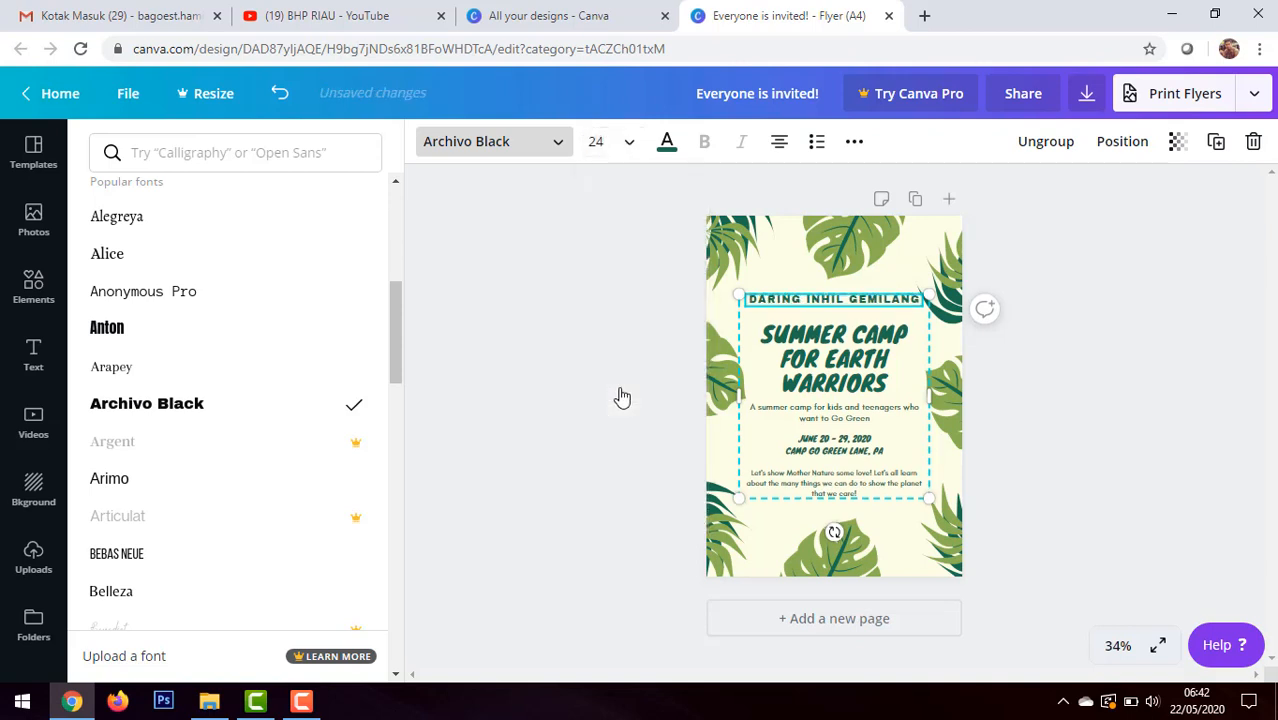
Step: Replace the "SUMMER CAMP FOR EARTH WARRIORS" headline with four lines: PEMANFAATAN, CANVA, SEBAGAI and MEDIA FLYER
click(877, 382)
drag(897, 383, 756, 340)
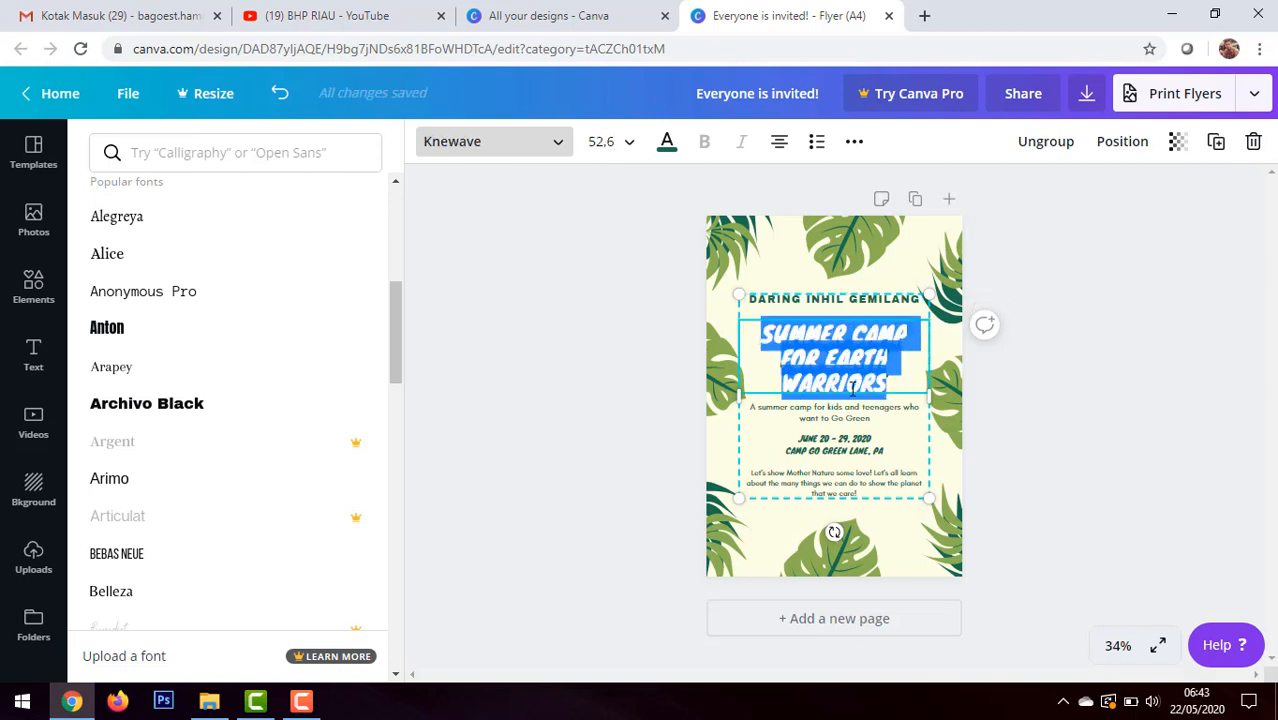
text(P)
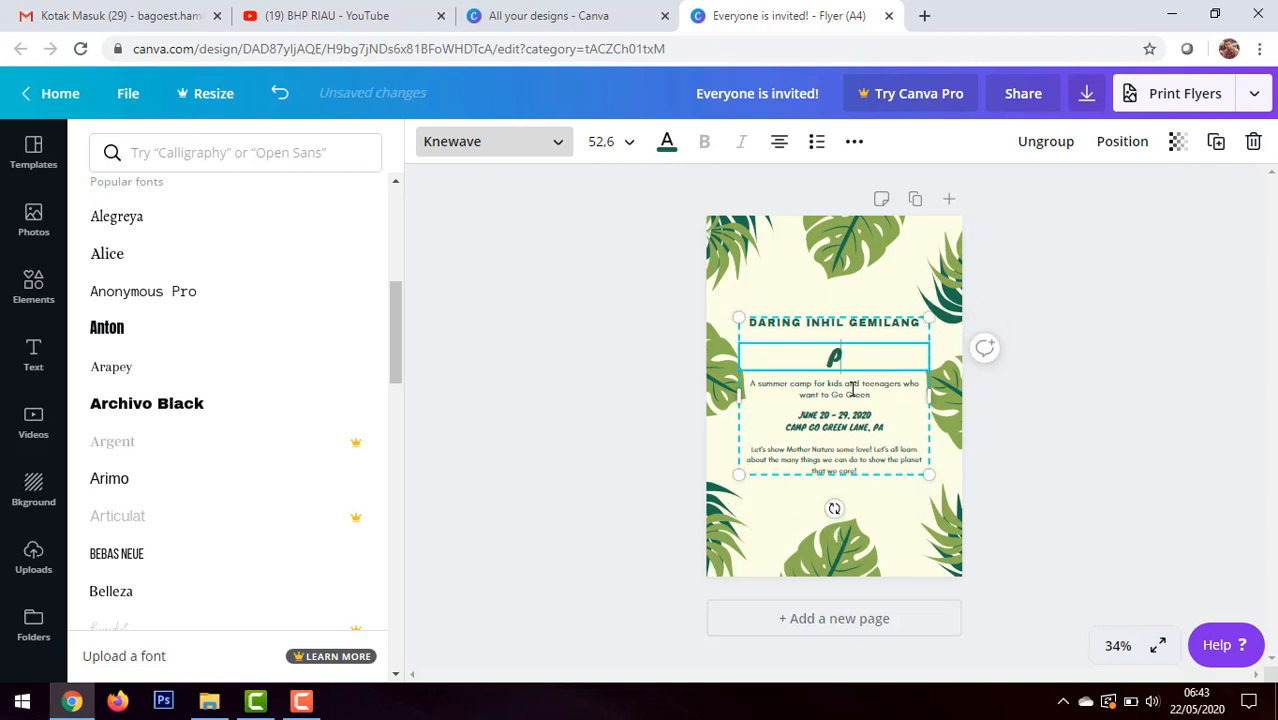
text(E)
key(BackSpace)
text(PE)
key(BackSpace)
text(PEMANFAATAN)
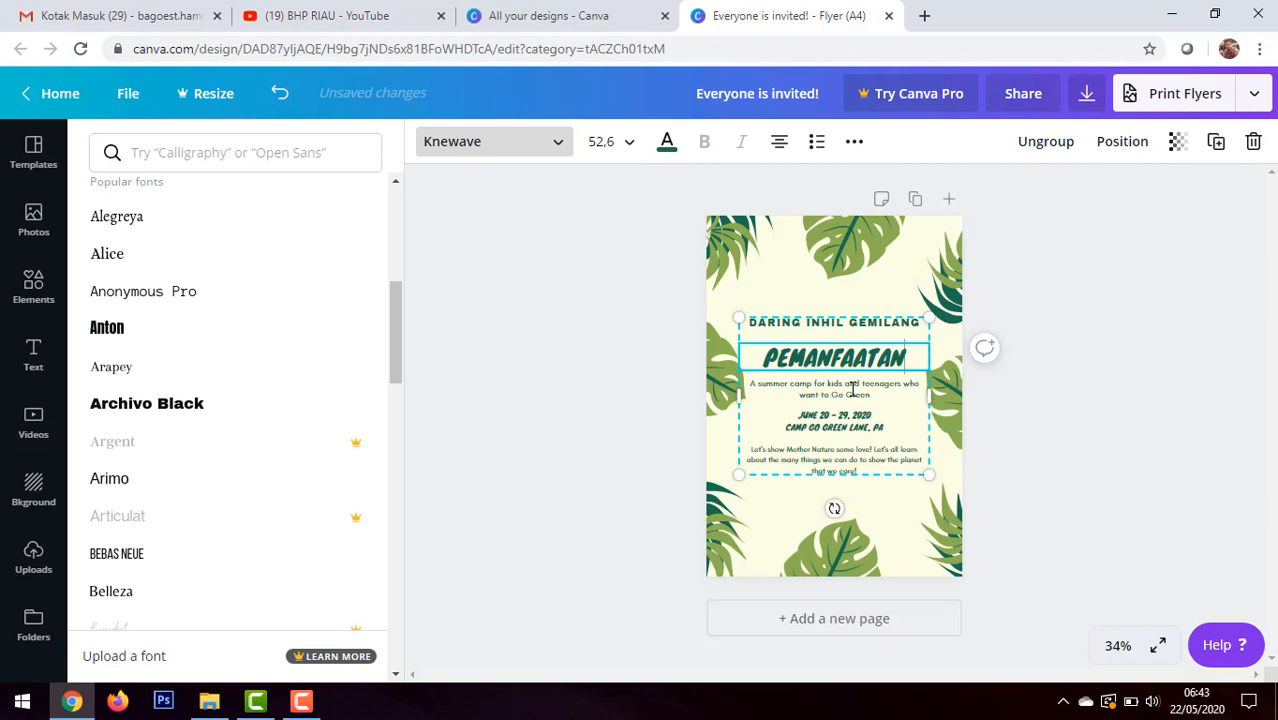
key(Return)
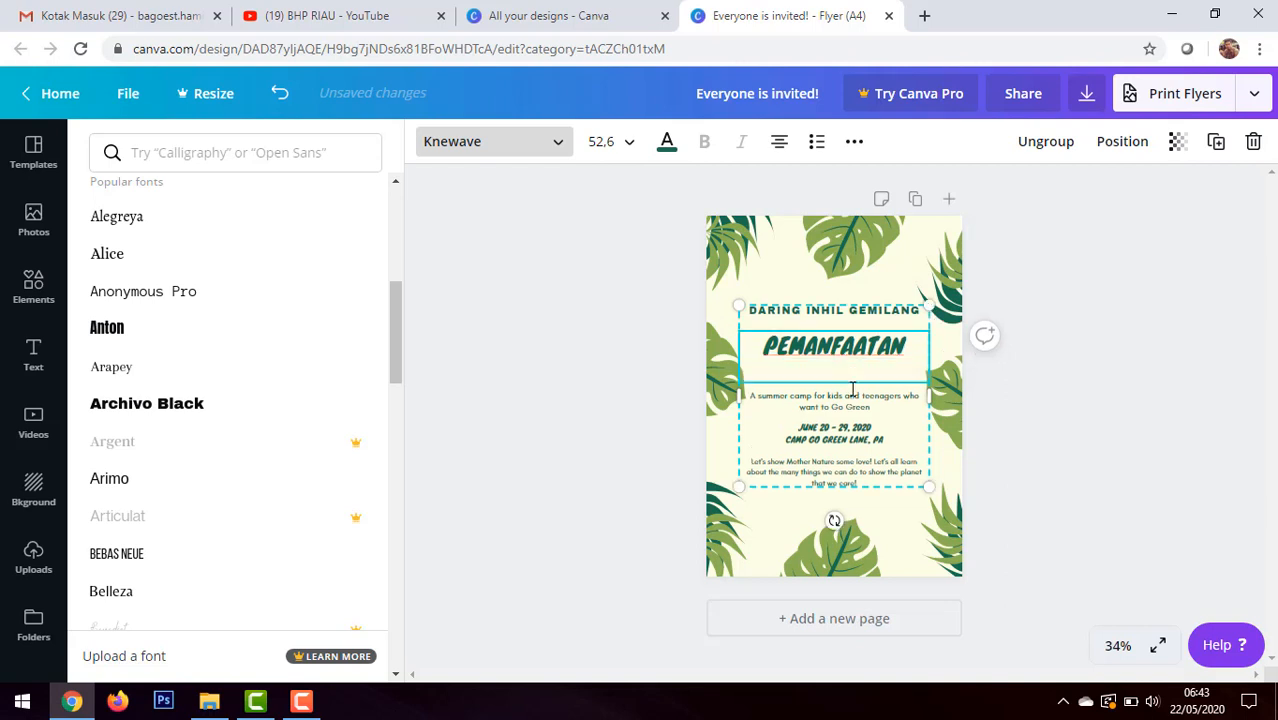
text(CANVA)
key(Return)
text(SE)
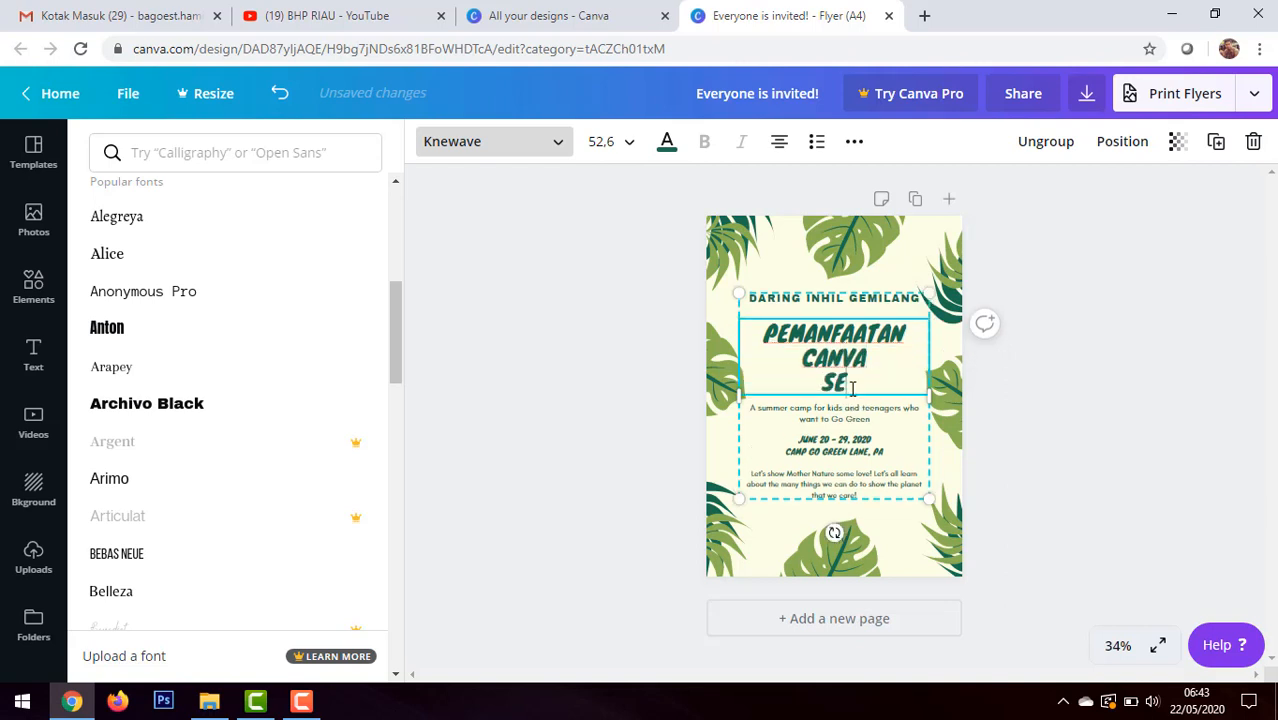
text(BAGAI)
key(Return)
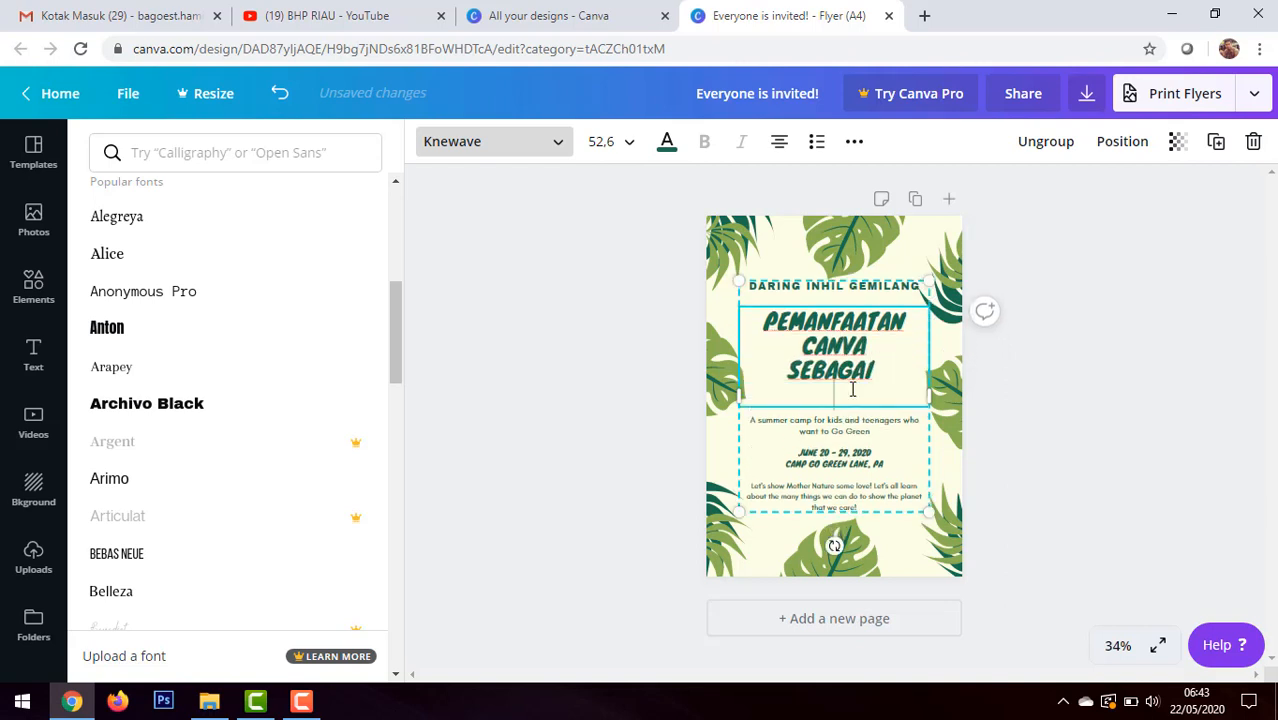
text(MEDIA)
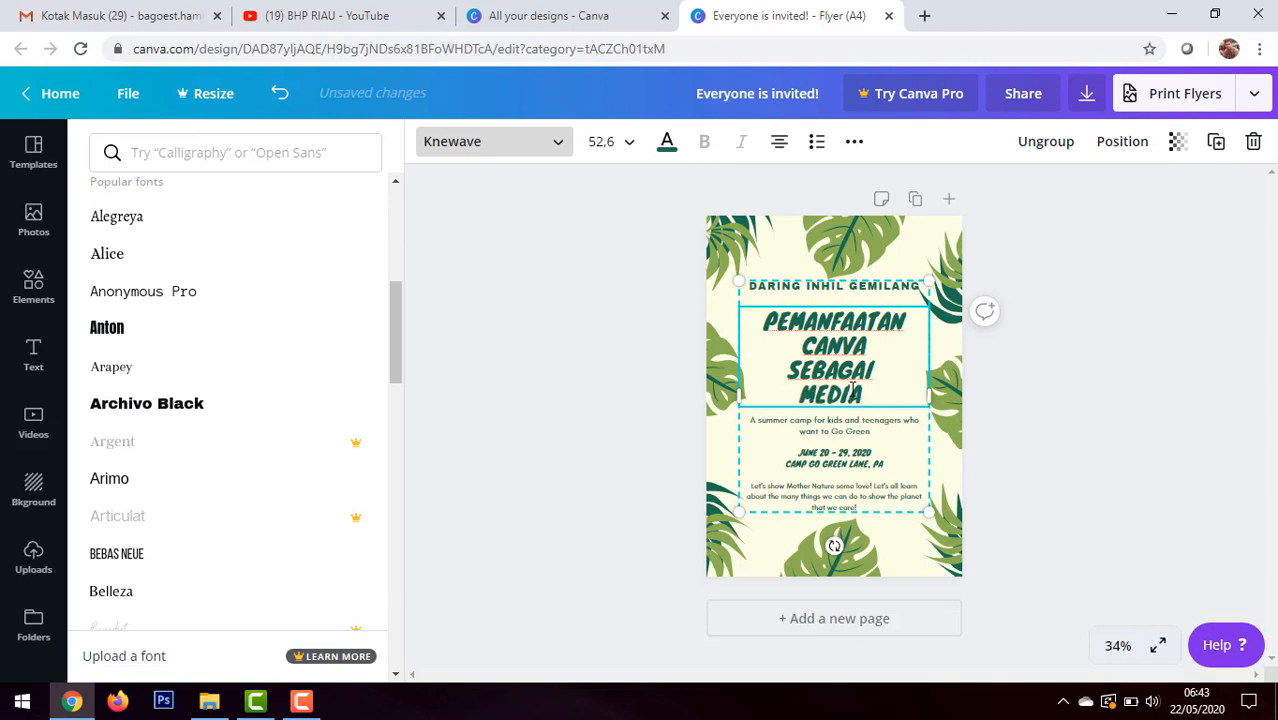
text( FLYER)
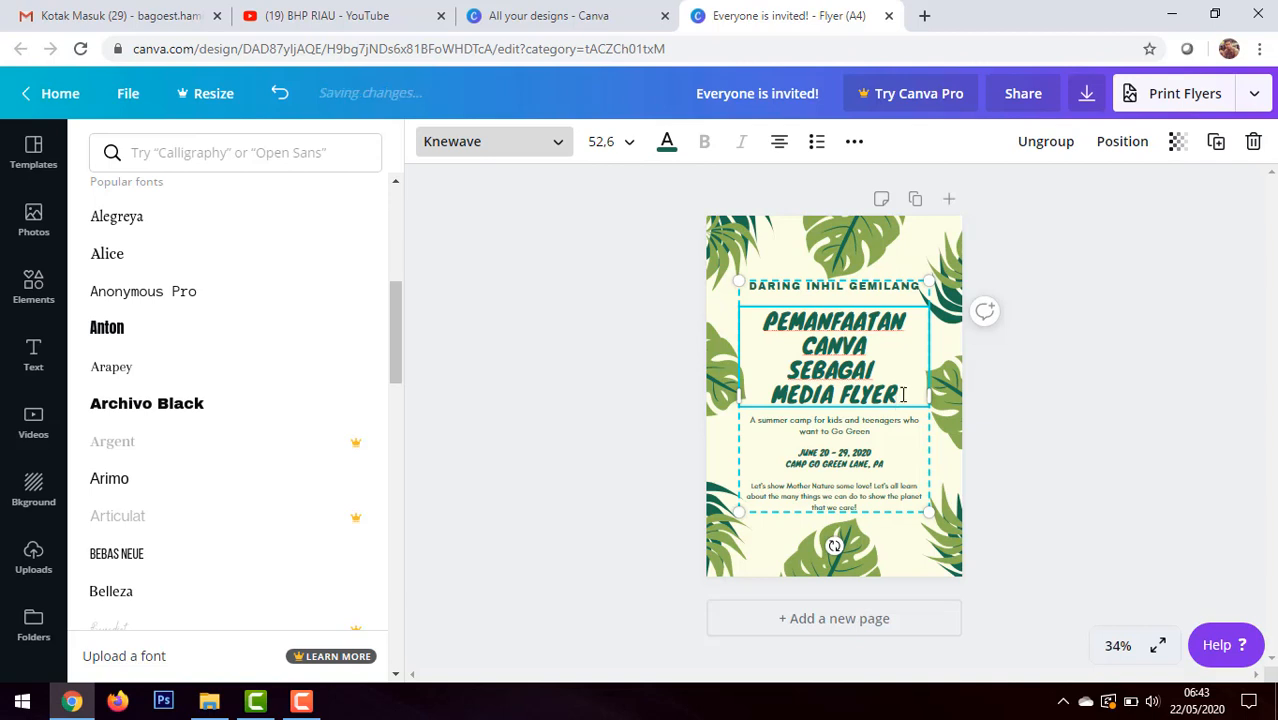
Step: Left-align the whole PEMANFAATAN CANVA SEBAGAI MEDIA FLYER headline and set its font size to 64
drag(898, 400, 757, 322)
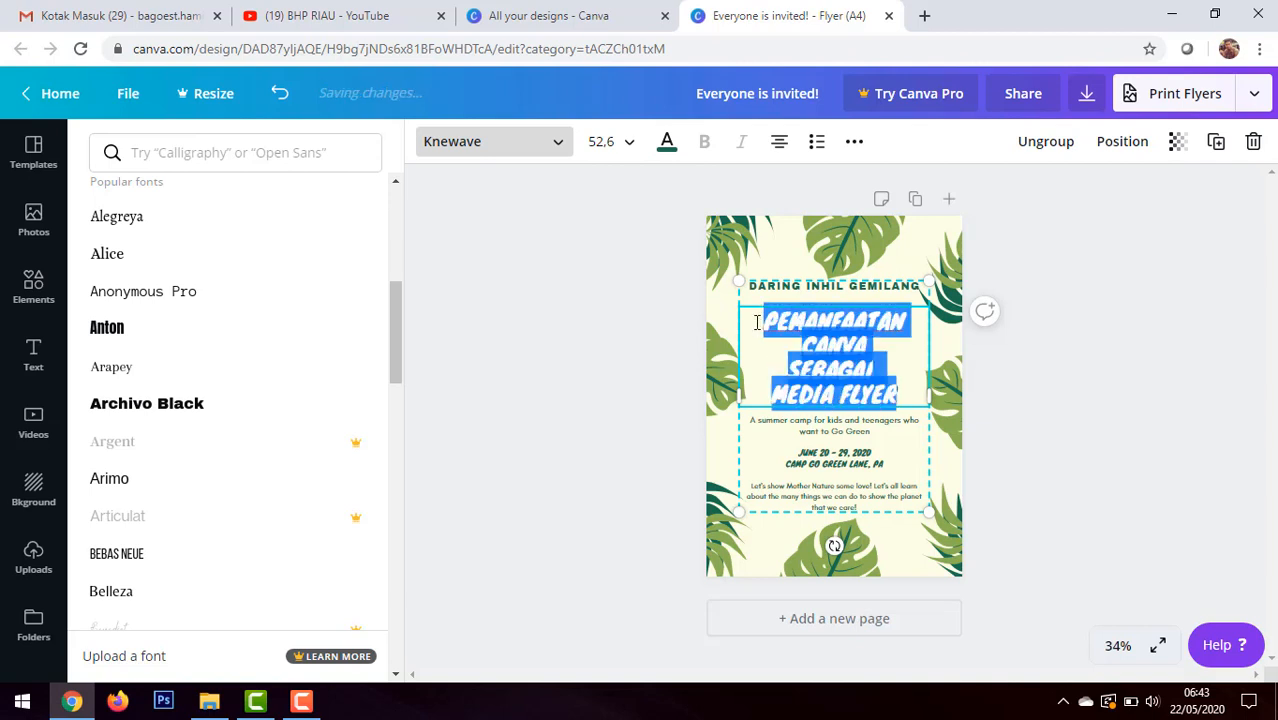
click(781, 146)
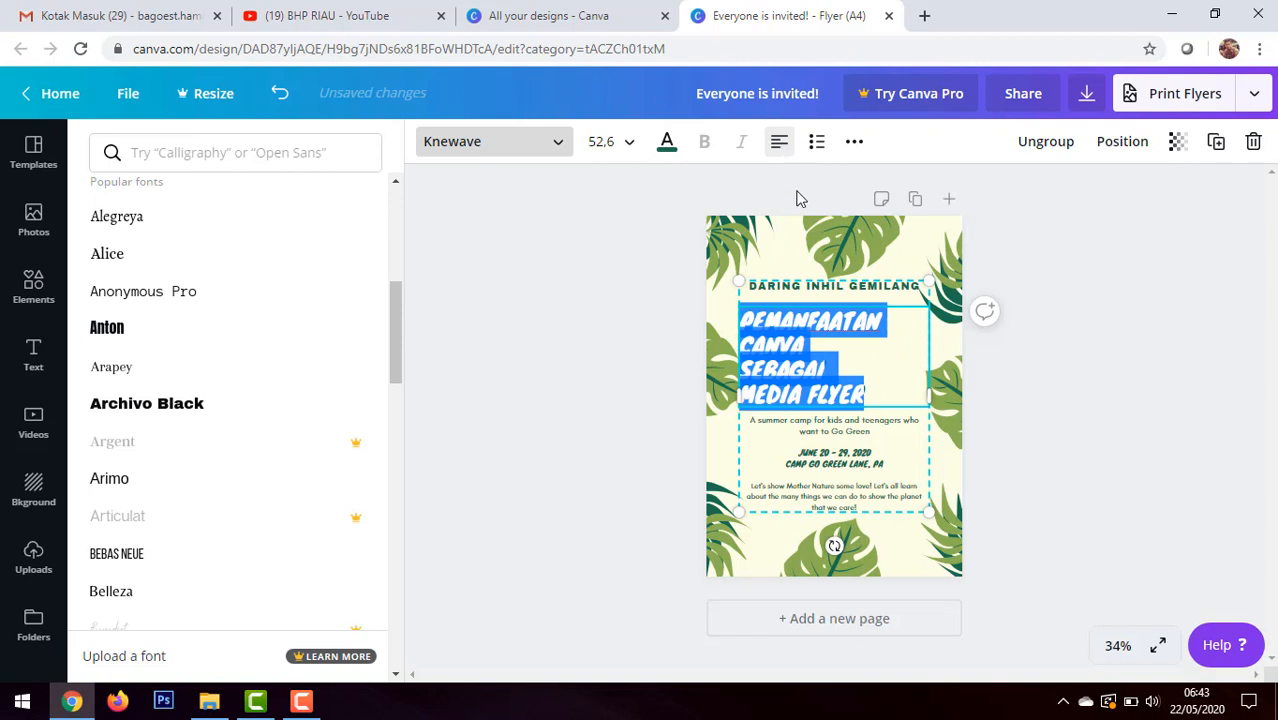
click(631, 147)
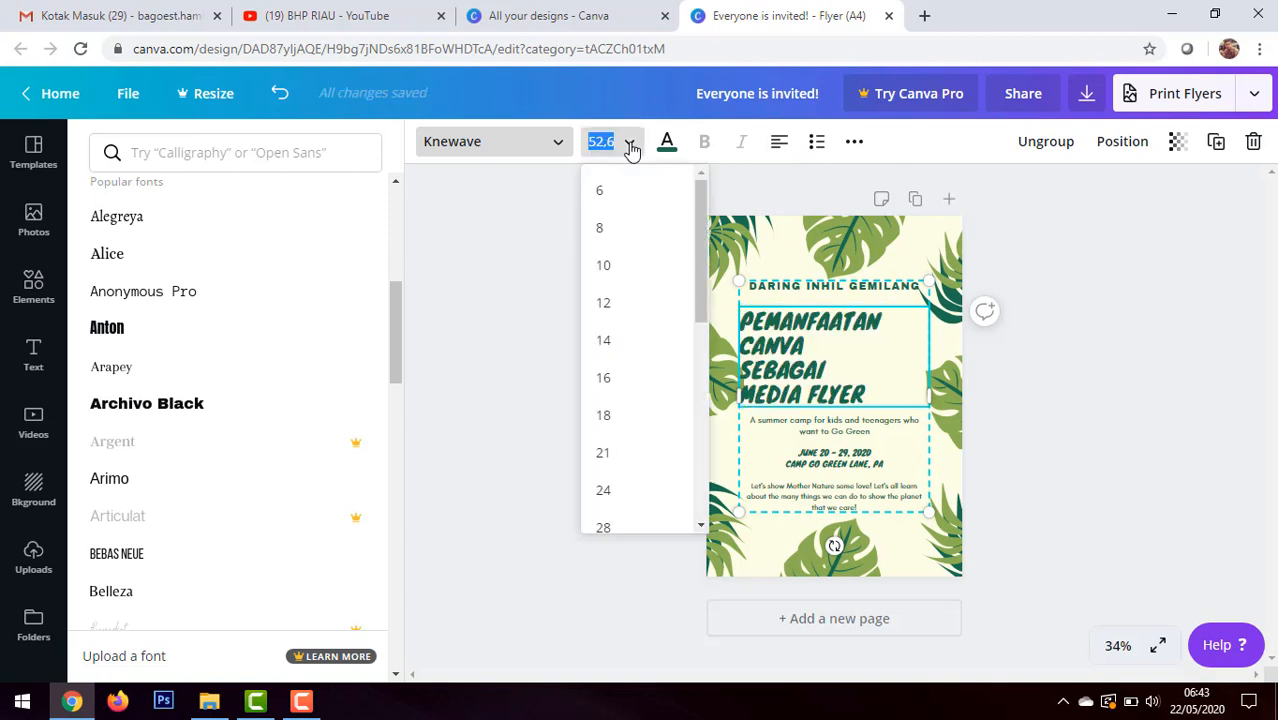
scroll(650, 405, down, 5)
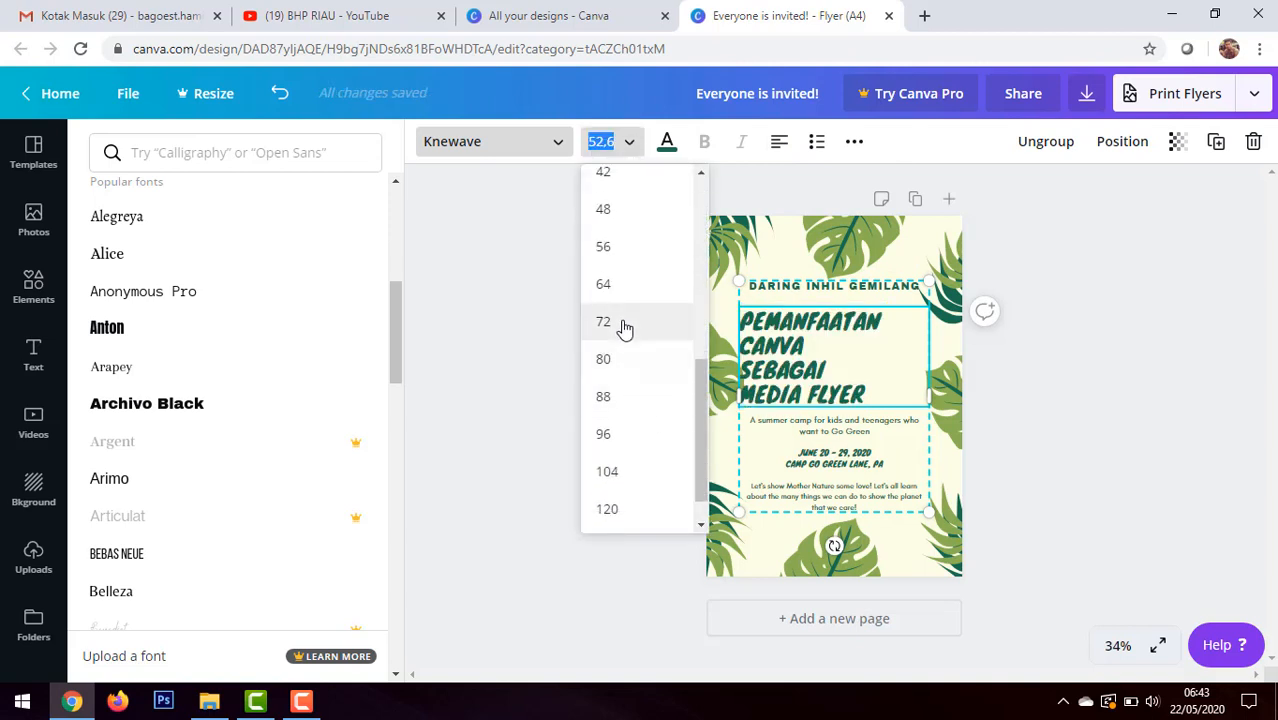
click(620, 290)
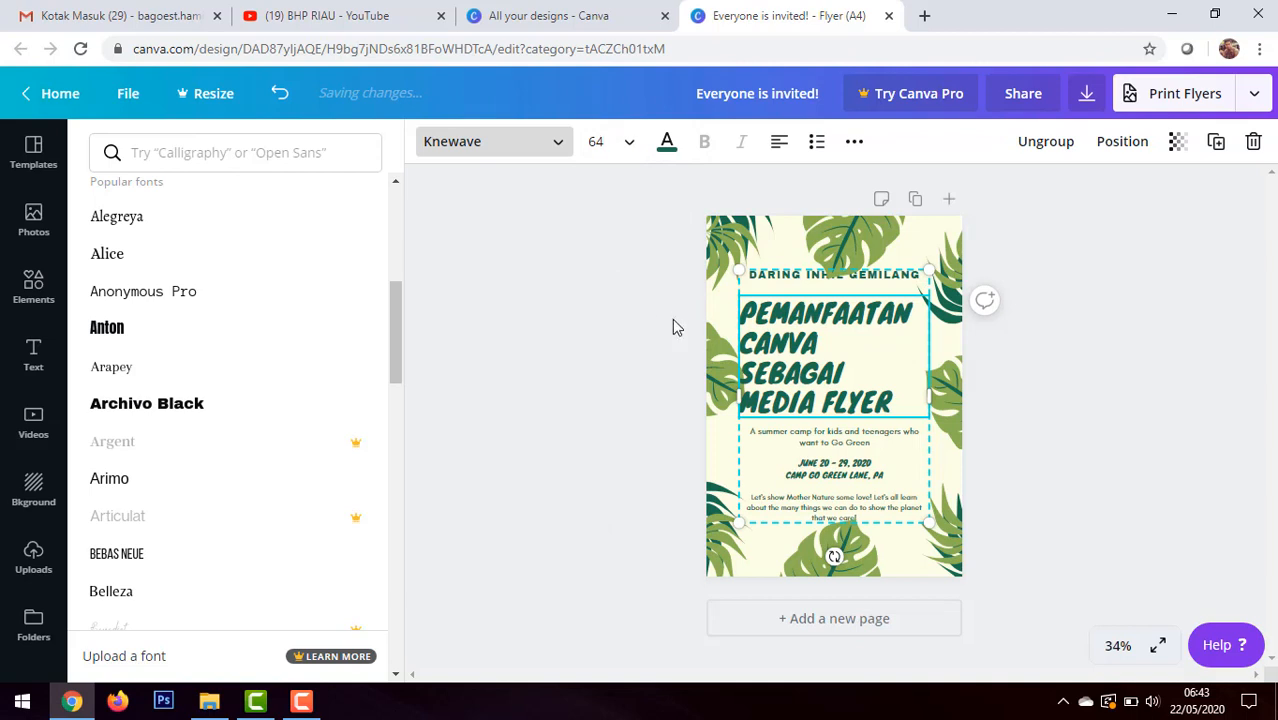
Step: Try the cream document color on the headline text and then set its color to the default red
click(668, 150)
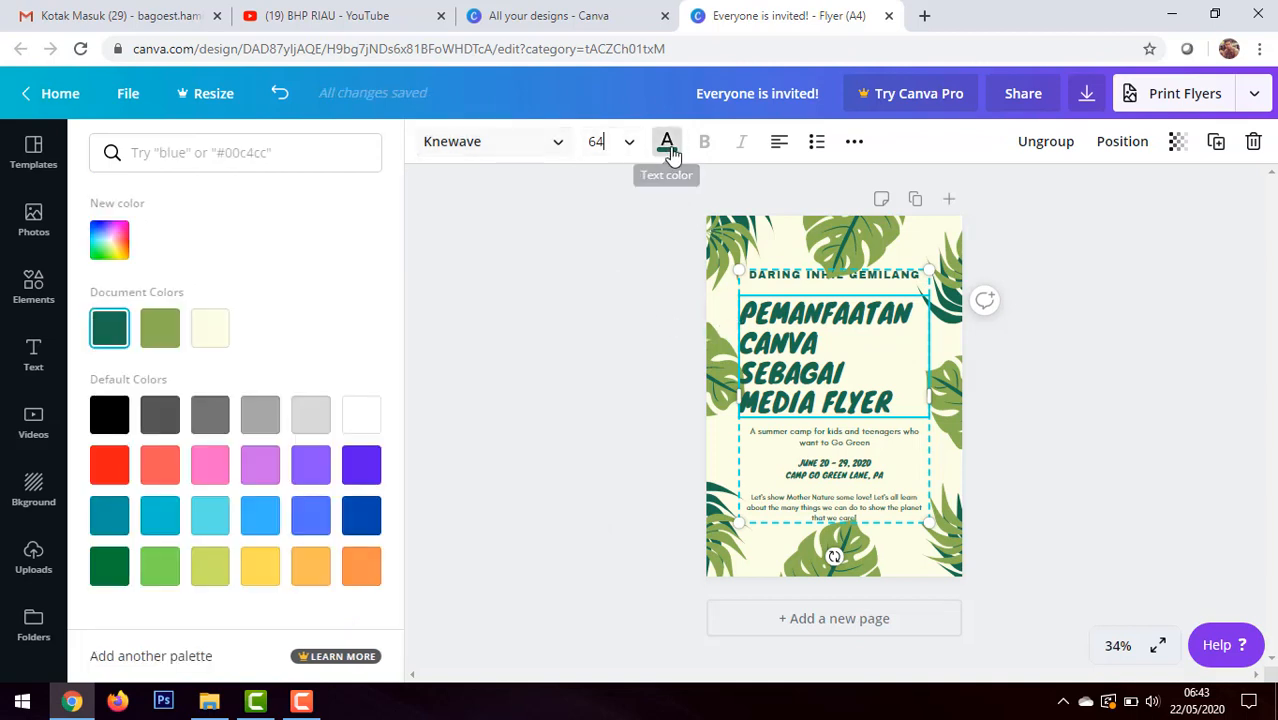
click(208, 344)
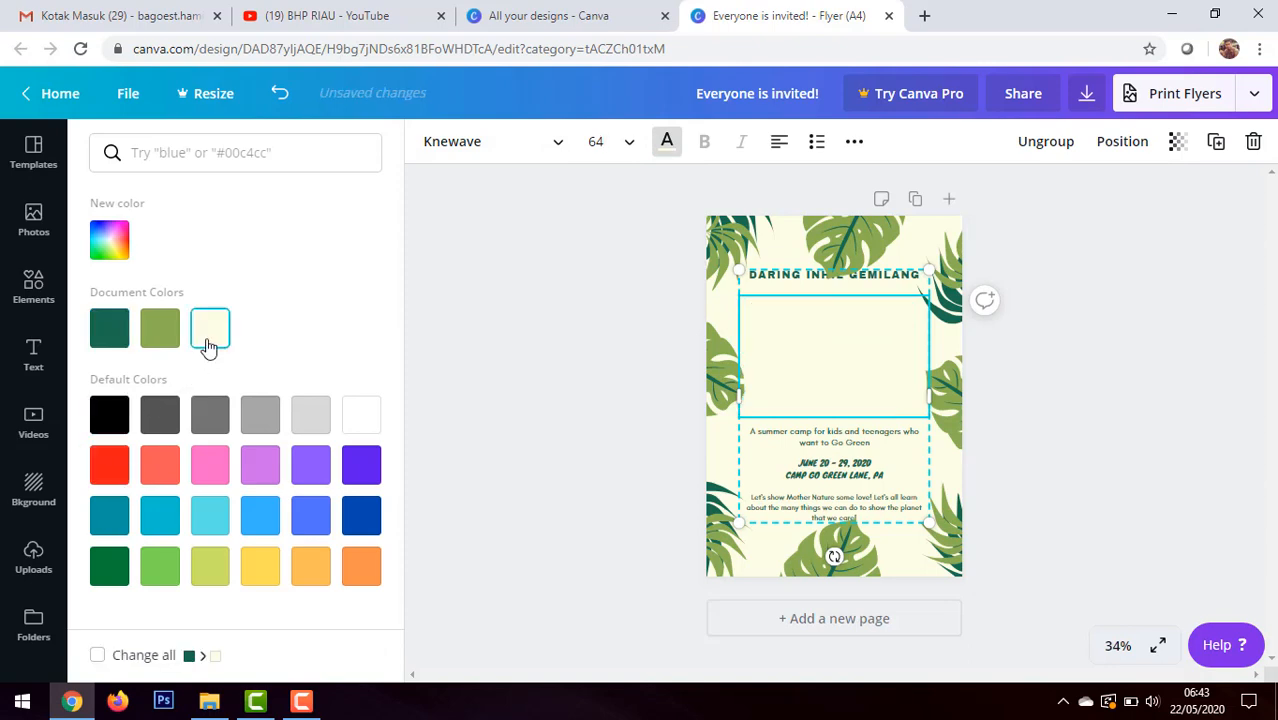
click(115, 477)
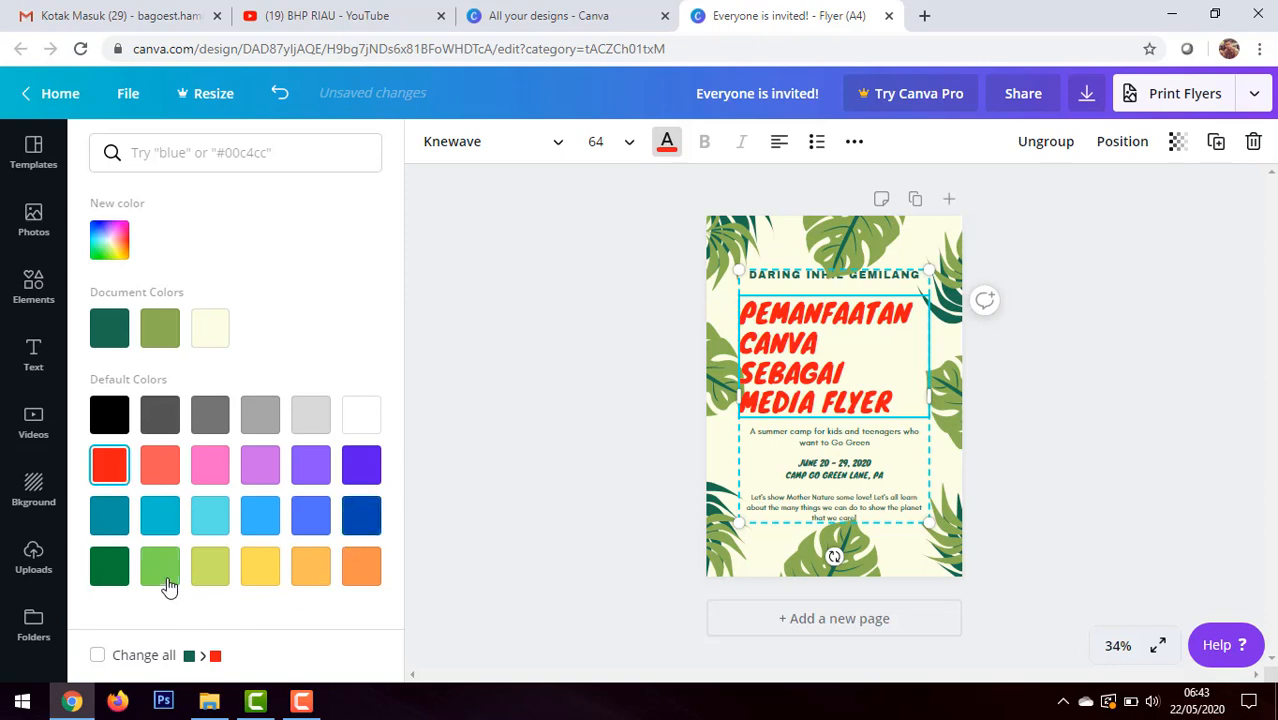
Step: Try lime, purple and cyan on the headline text, then settle on the dark turquoise default color
click(210, 566)
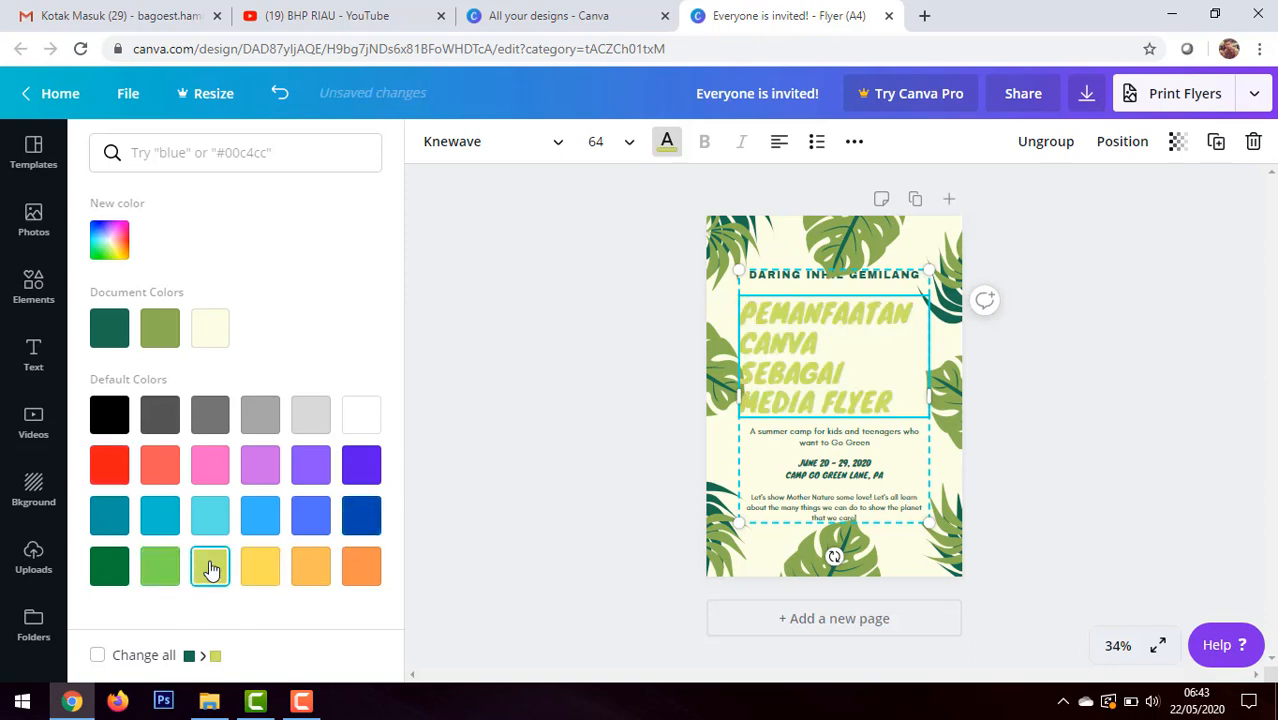
click(265, 468)
click(155, 518)
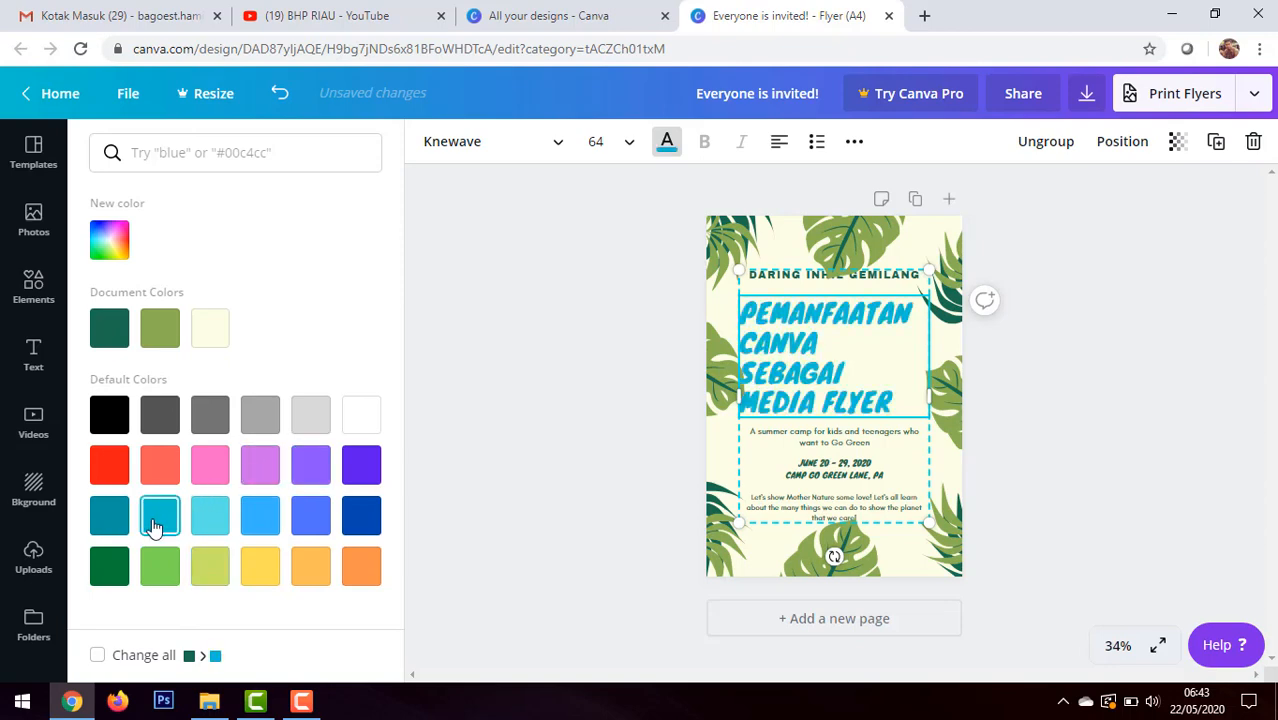
click(110, 525)
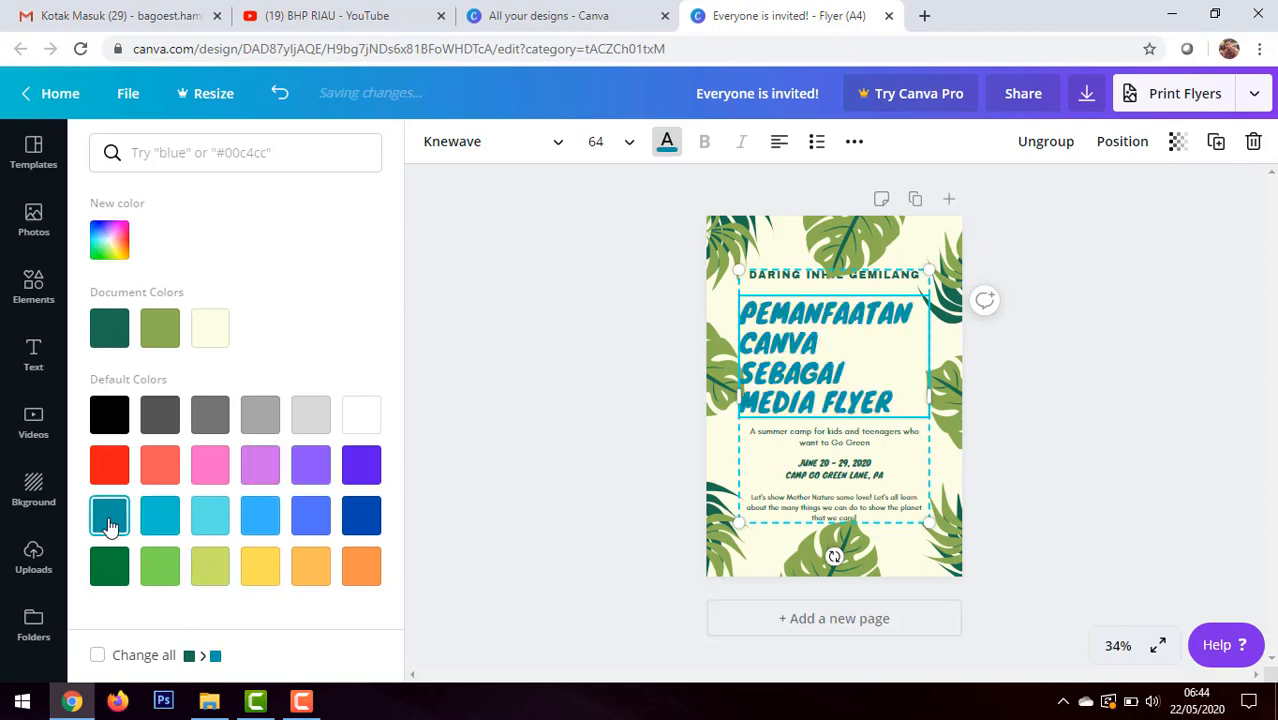
click(1099, 440)
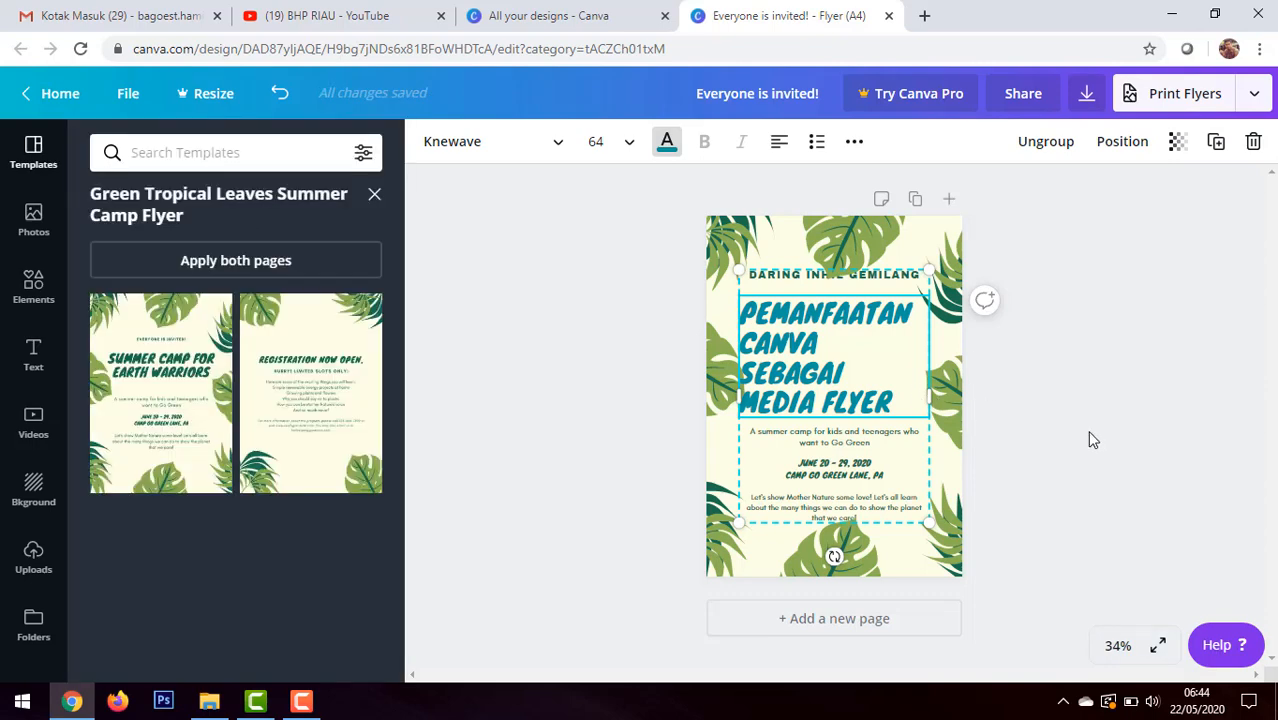
Step: Replace the "A summer camp for kids and teenagers" text with "Link : bit.ly/daringinhilgemilang"
click(833, 443)
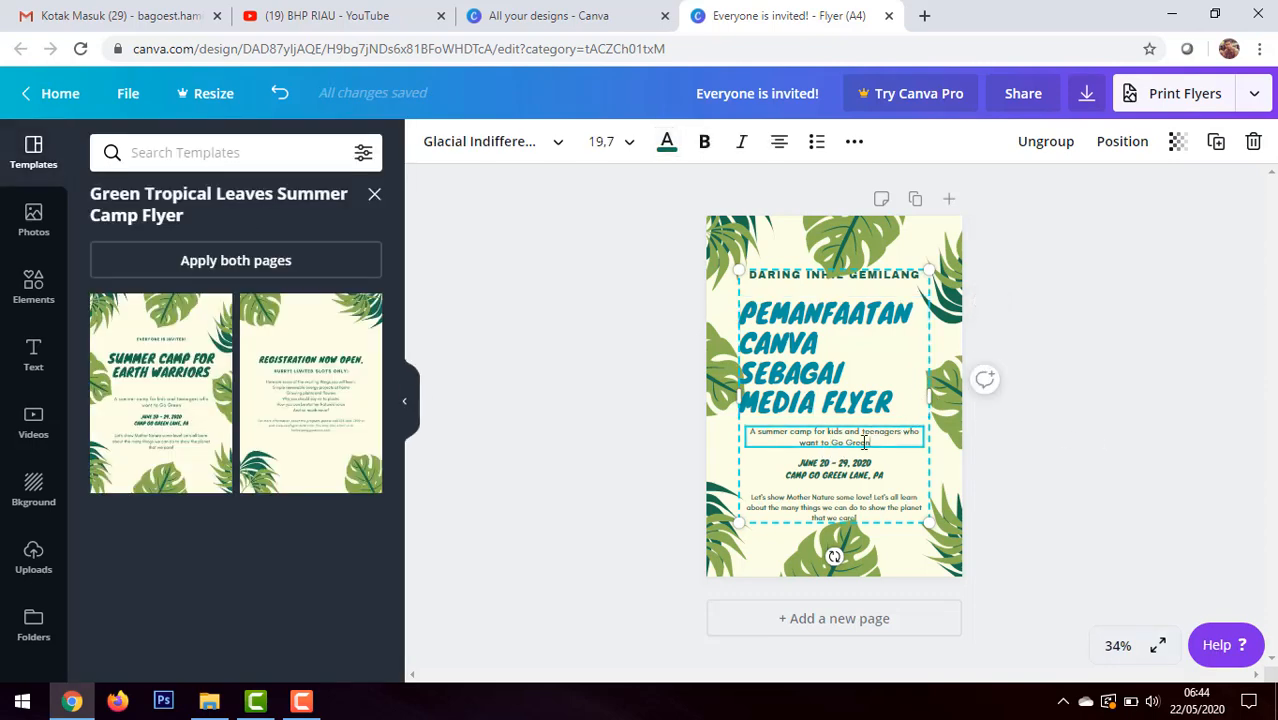
drag(865, 443, 799, 443)
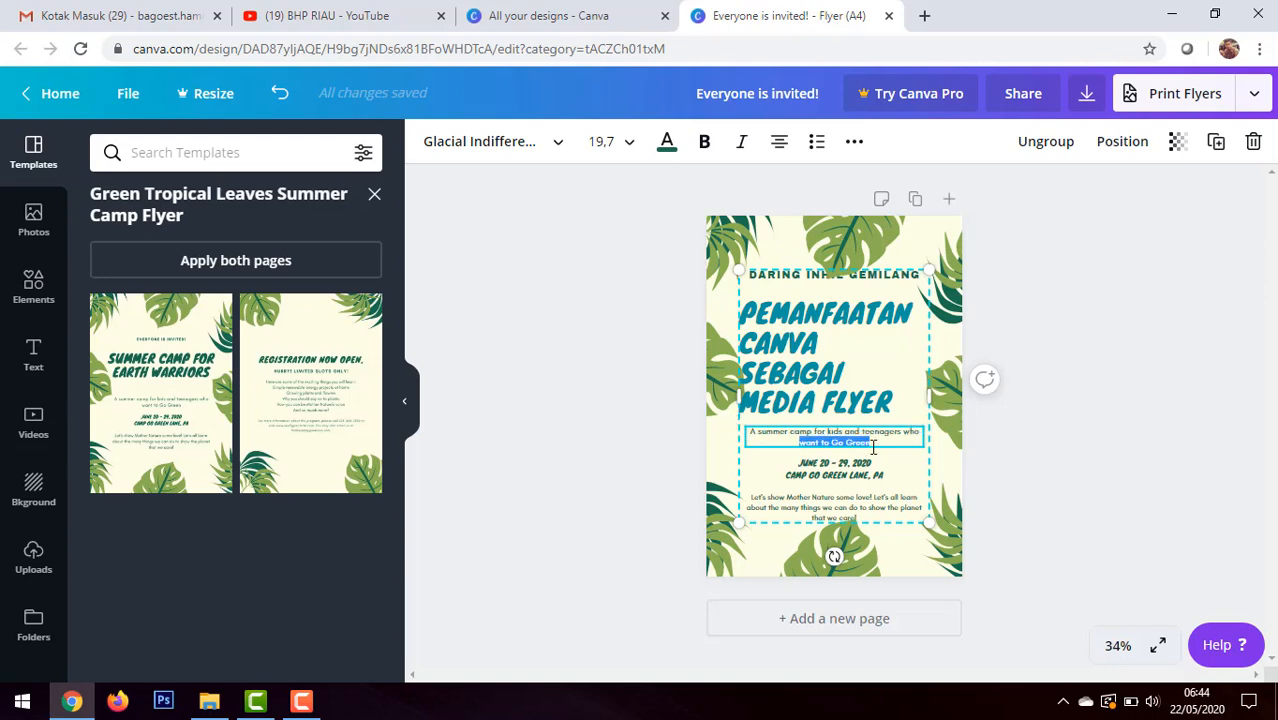
drag(879, 446, 771, 436)
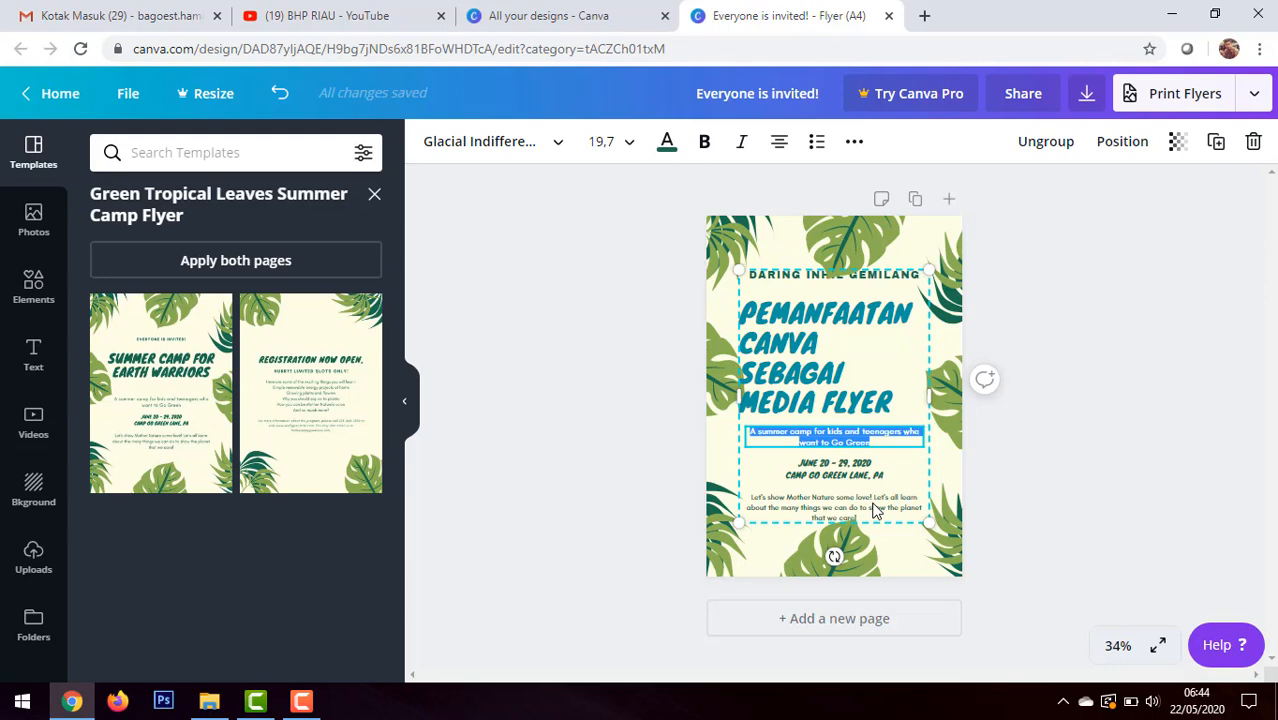
text(LINK)
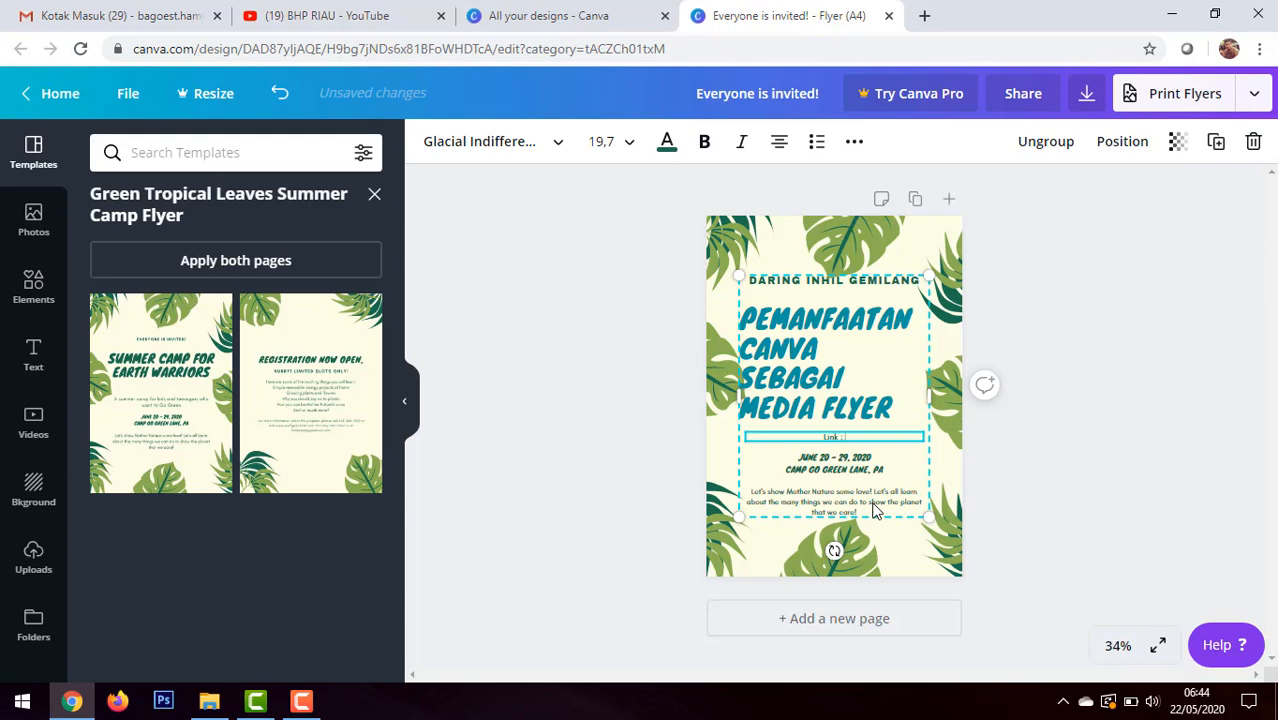
text(: bit.ly/daringinhilgemilang)
Step: Left-align the bit.ly link line beneath the headline
click(779, 142)
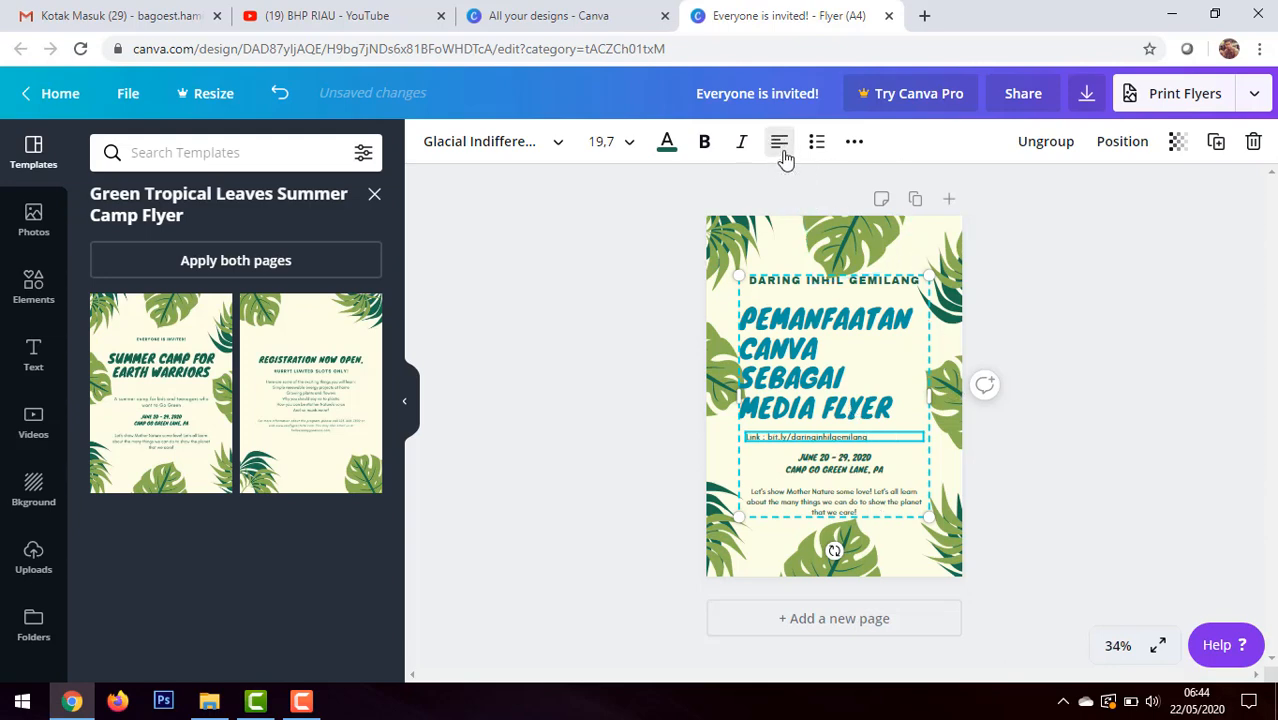
click(779, 142)
click(779, 142)
click(779, 142)
click(779, 142)
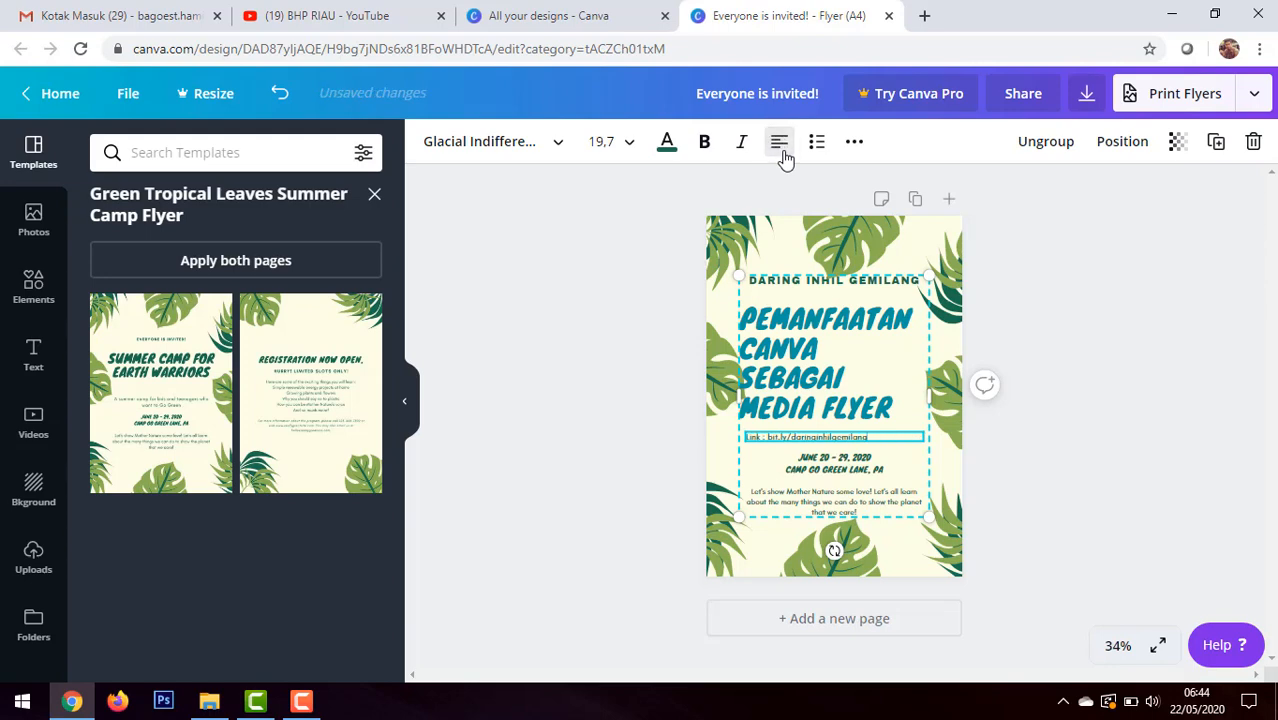
Step: Replace the June date and camp location lines with "KAMIS, 21 MEI 2020 | 13.00 SD 14.30 WIB"
click(860, 477)
drag(890, 470, 784, 456)
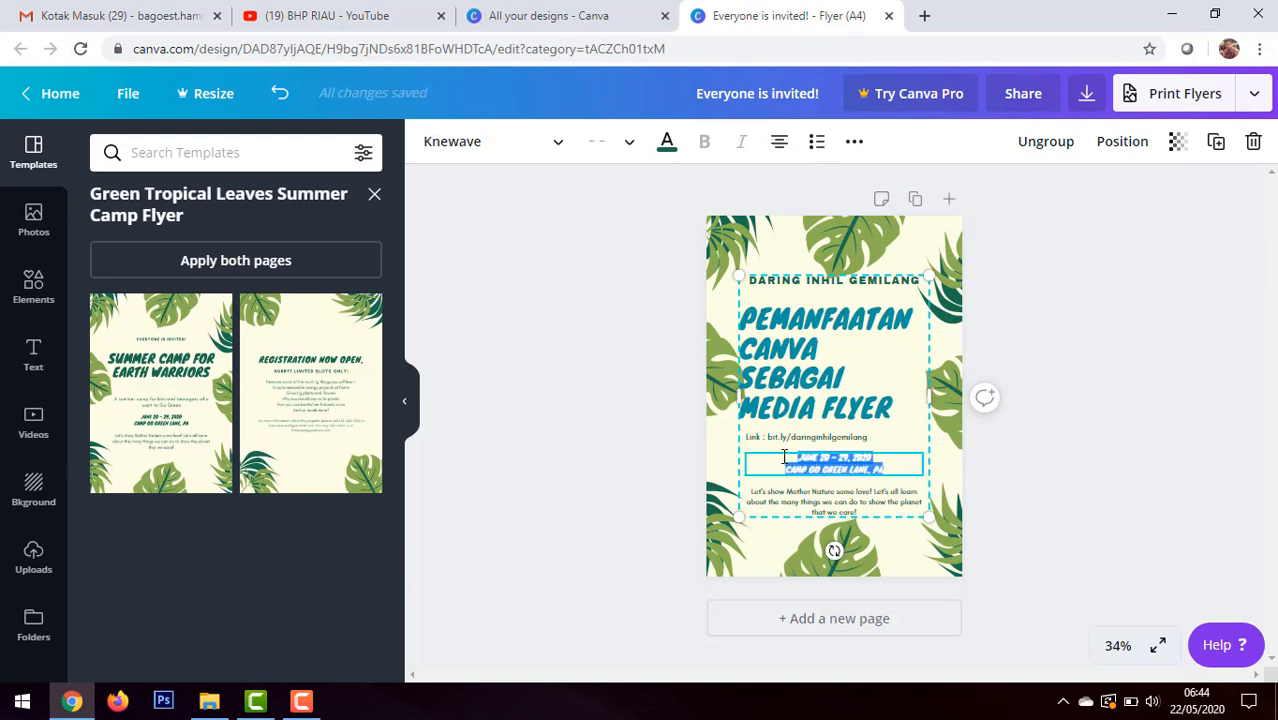
text(KA)
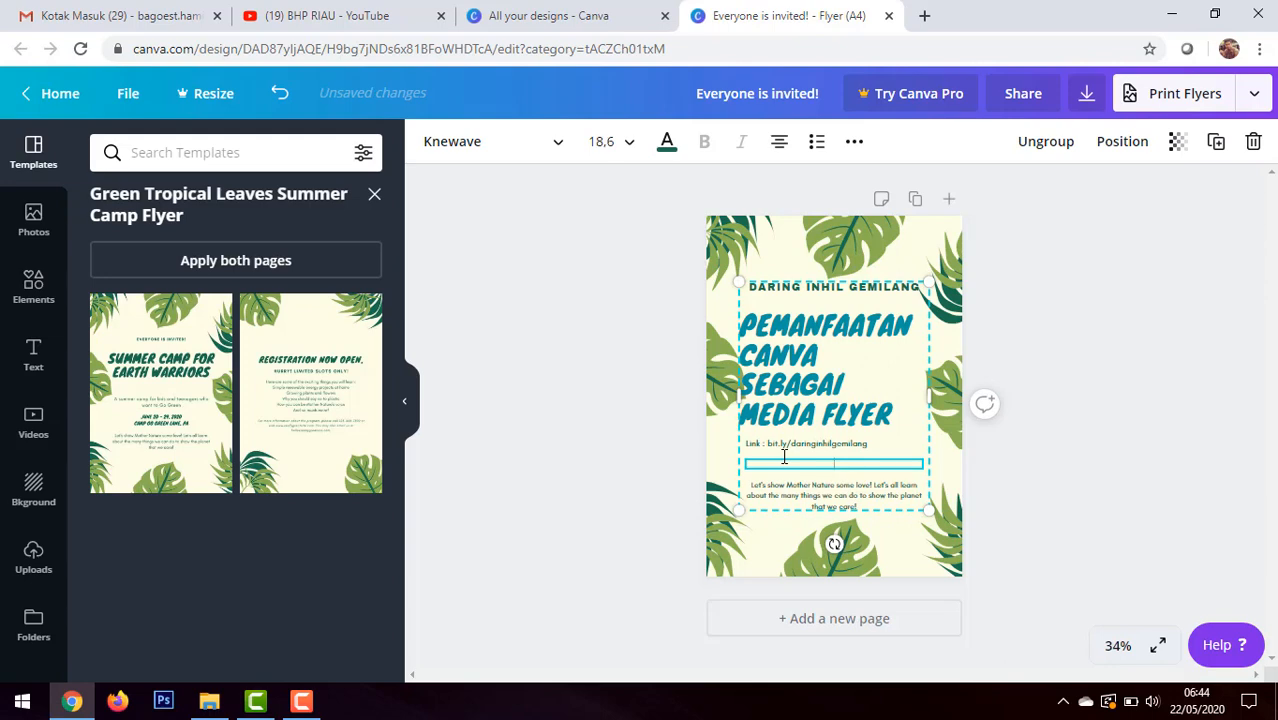
key(BackSpace)
key(BackSpace)
text(MIS, 21 MEI 2020 | 13.00)
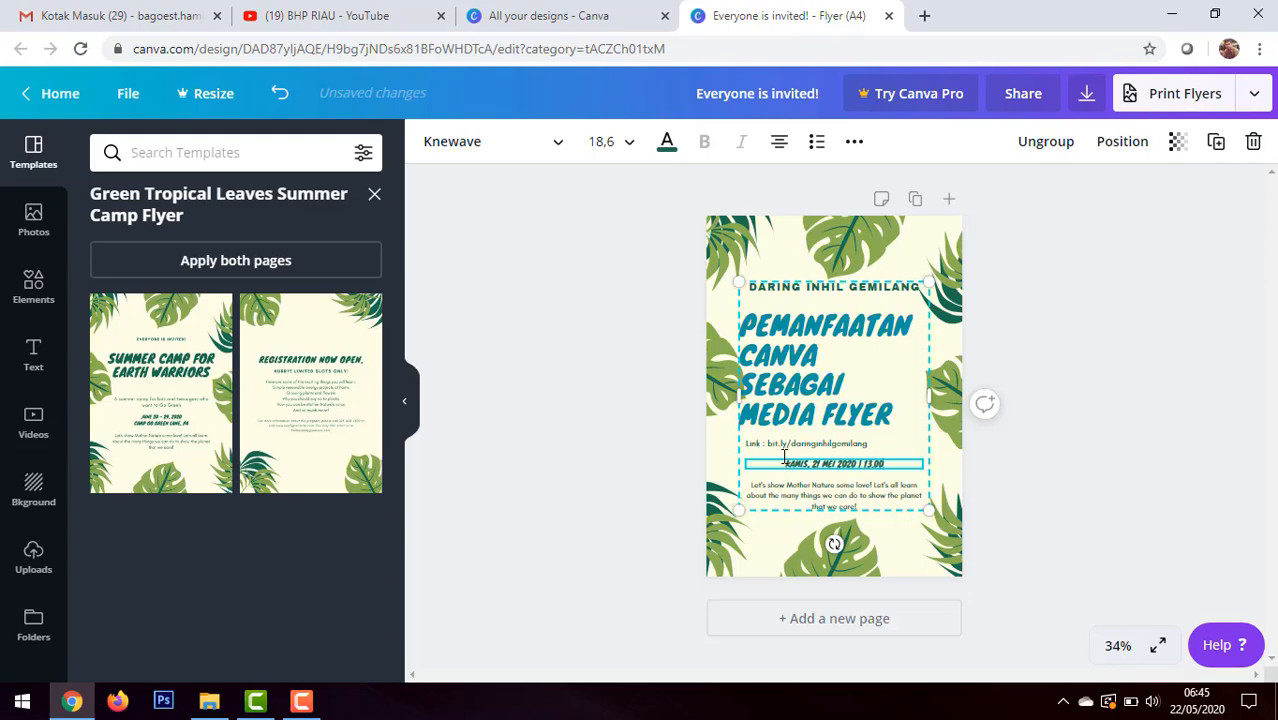
text( SD 14)
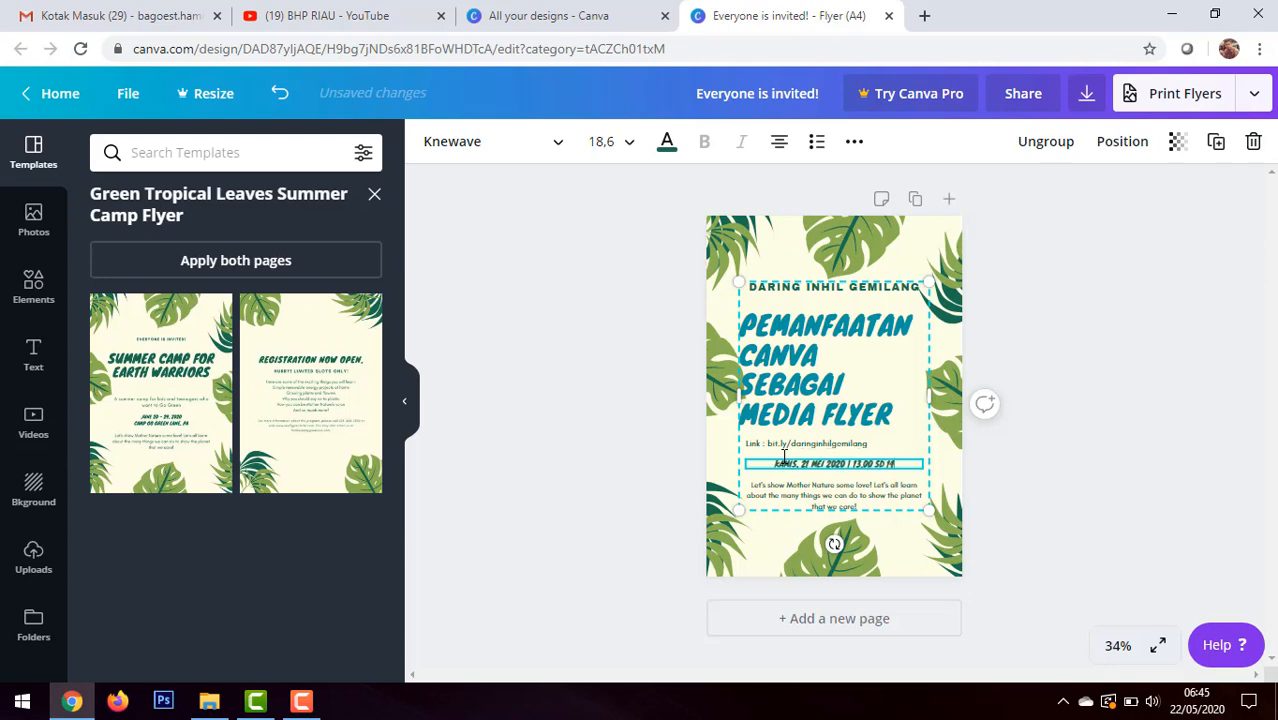
text(.30 WIB)
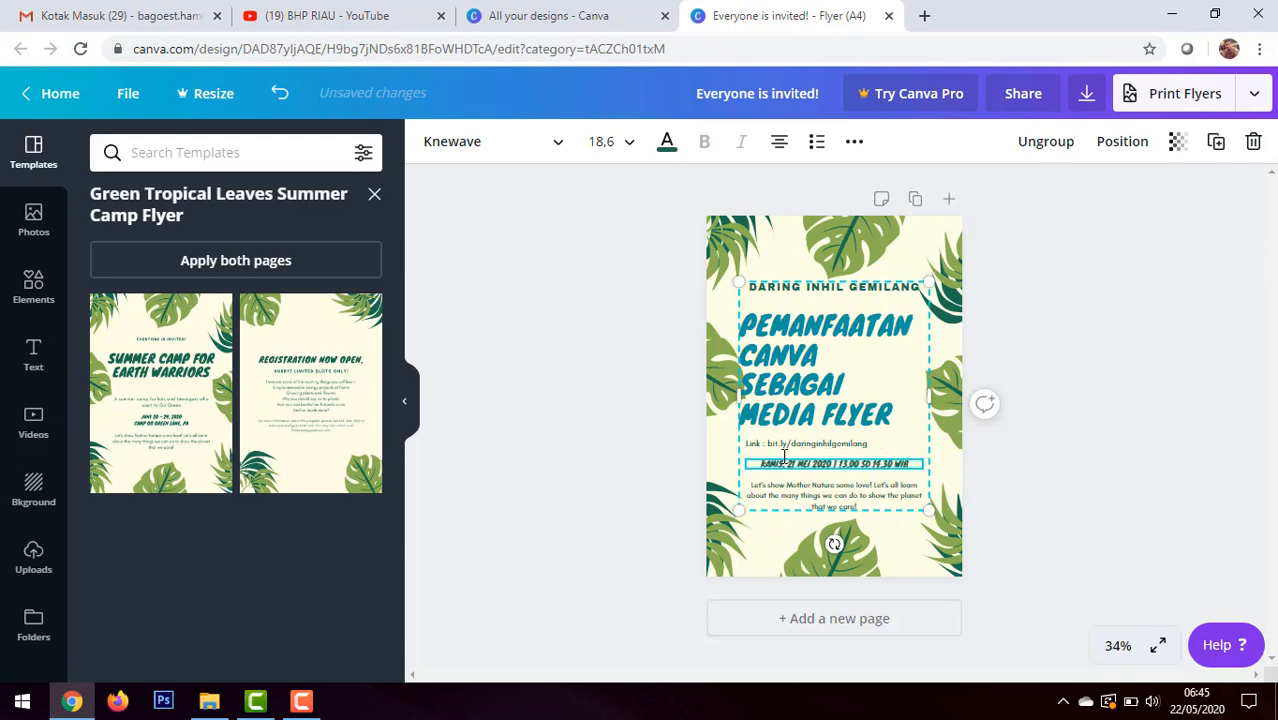
click(1125, 510)
Step: Replace the Mother Nature paragraph with "Ayok ikutan kegiatan hebat free ilmu dan sertifikat"
click(853, 503)
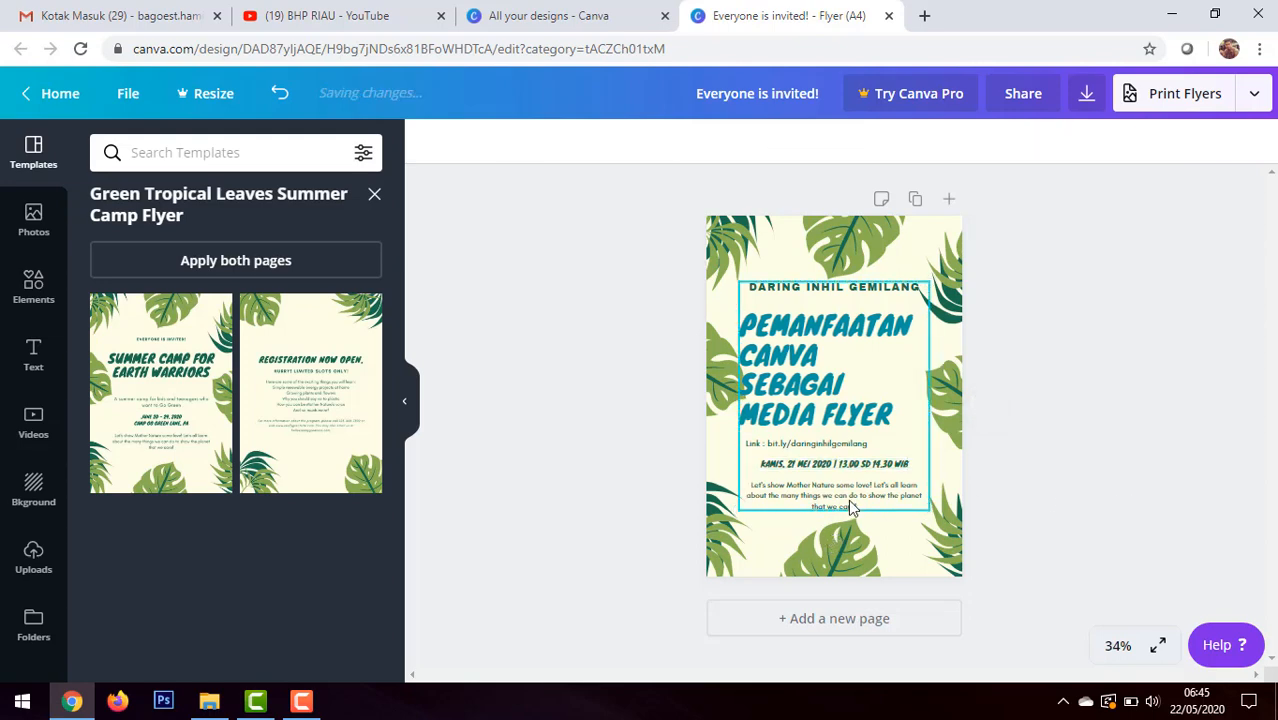
click(853, 503)
drag(848, 505, 749, 486)
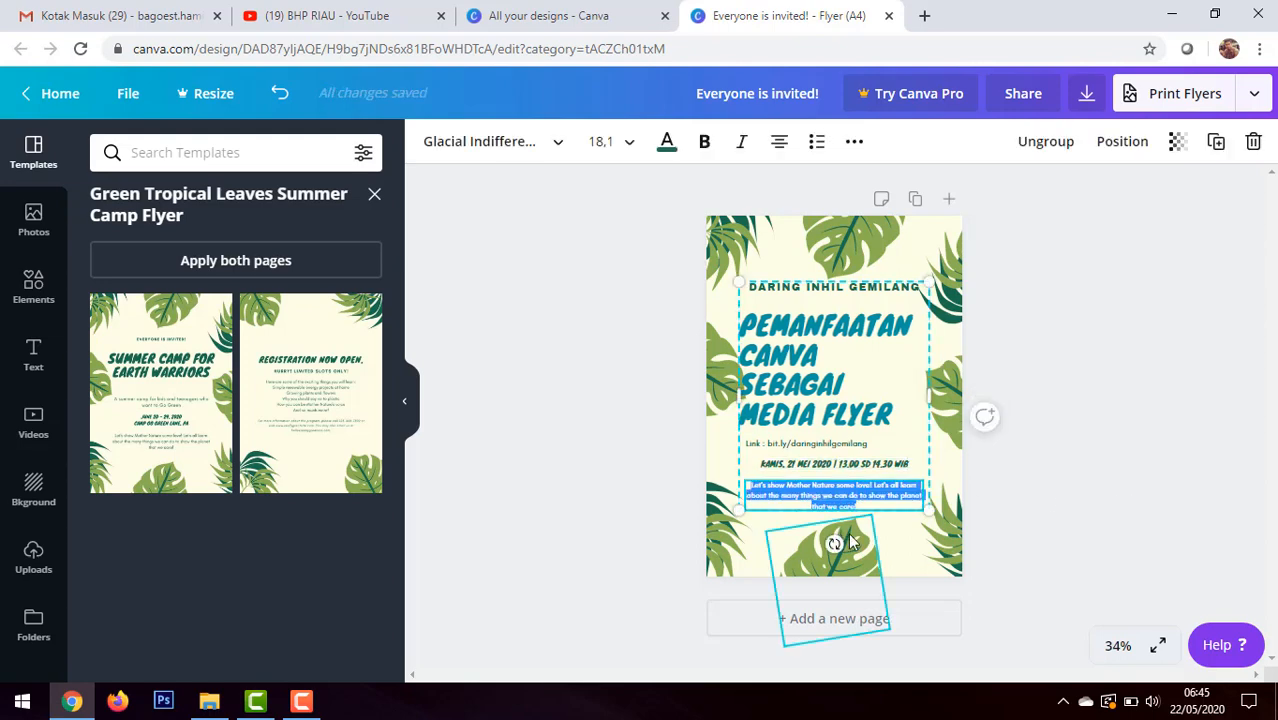
text(Ayok ikutan)
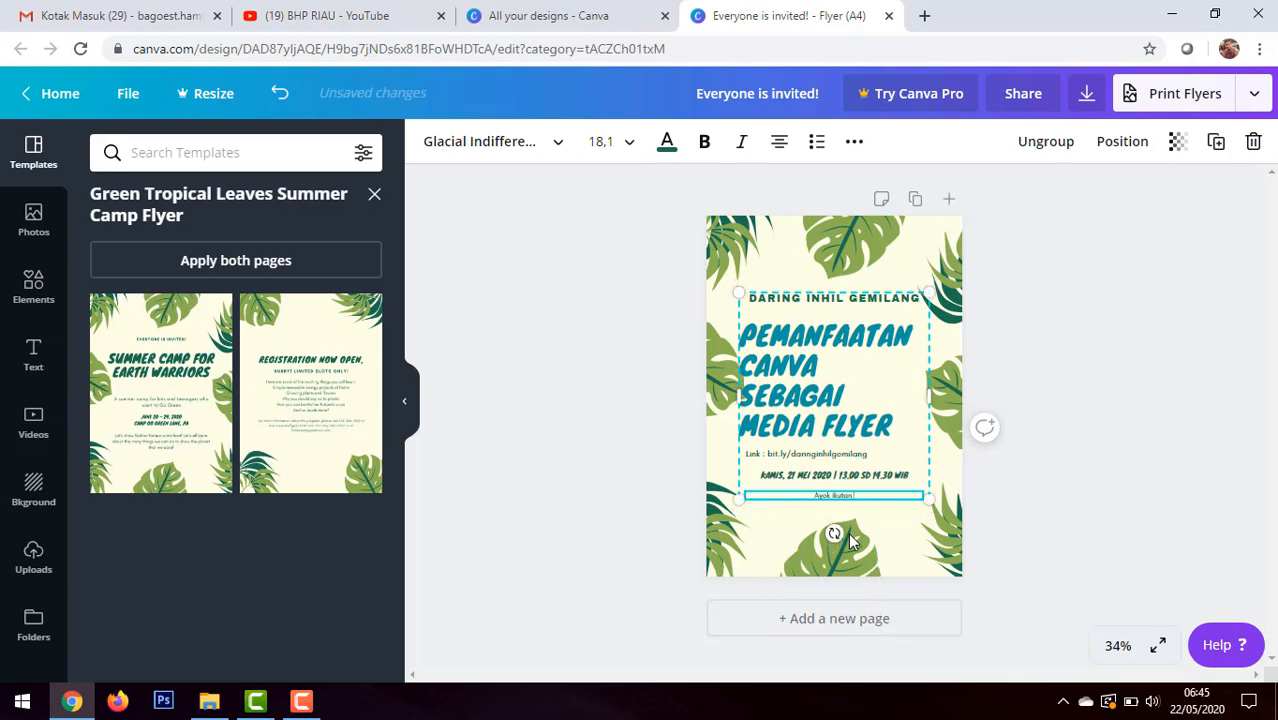
text( kegiatan)
text( fr)
key(BackSpace)
key(BackSpace)
key(BackSpace)
text(hebat! free ilmu dan sertifikat)
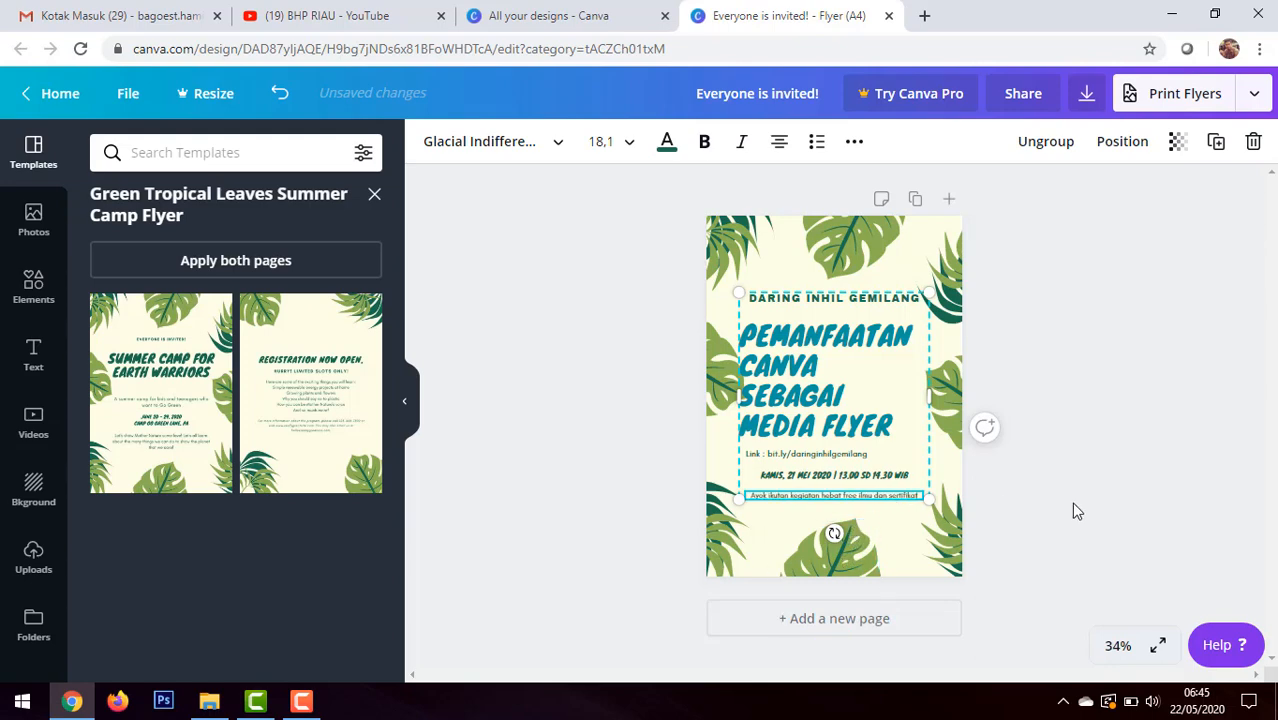
click(1117, 513)
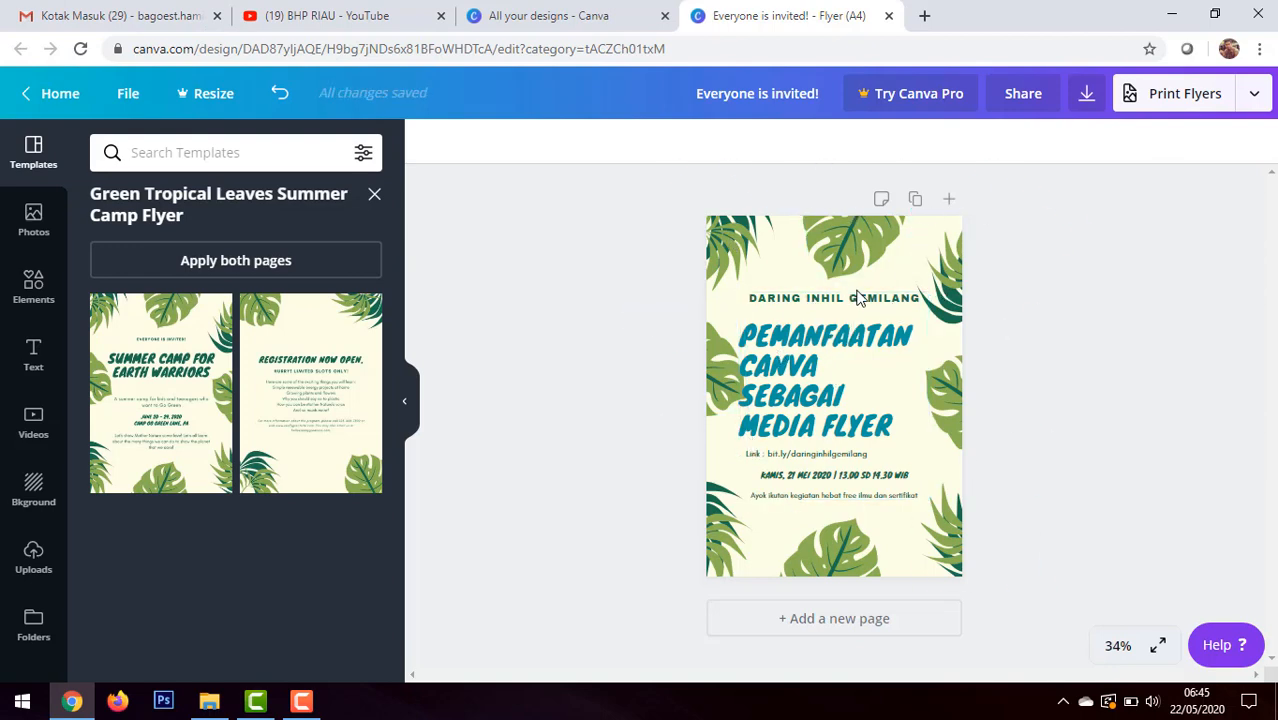
Step: Try deleting the flyer's upper-left corner leaf and its top-center leaf, undoing each deletion
click(24, 296)
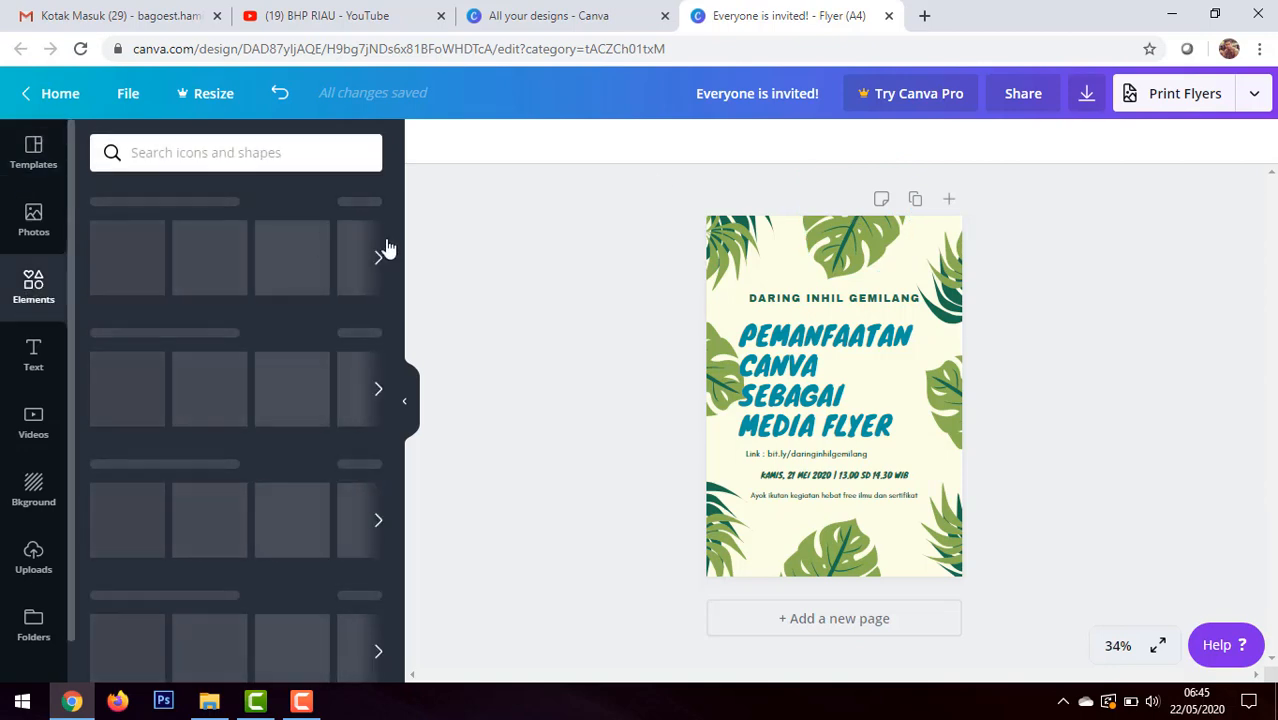
click(746, 242)
key(Delete)
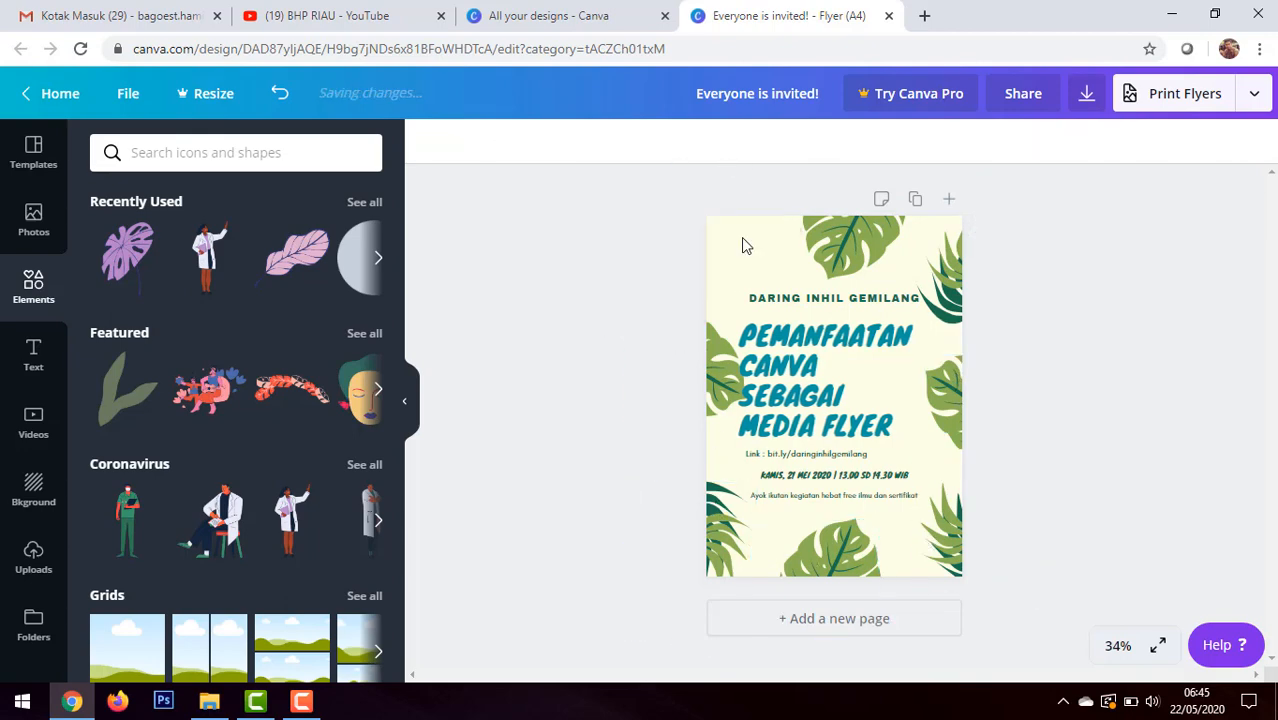
key(ctrl+z)
click(885, 250)
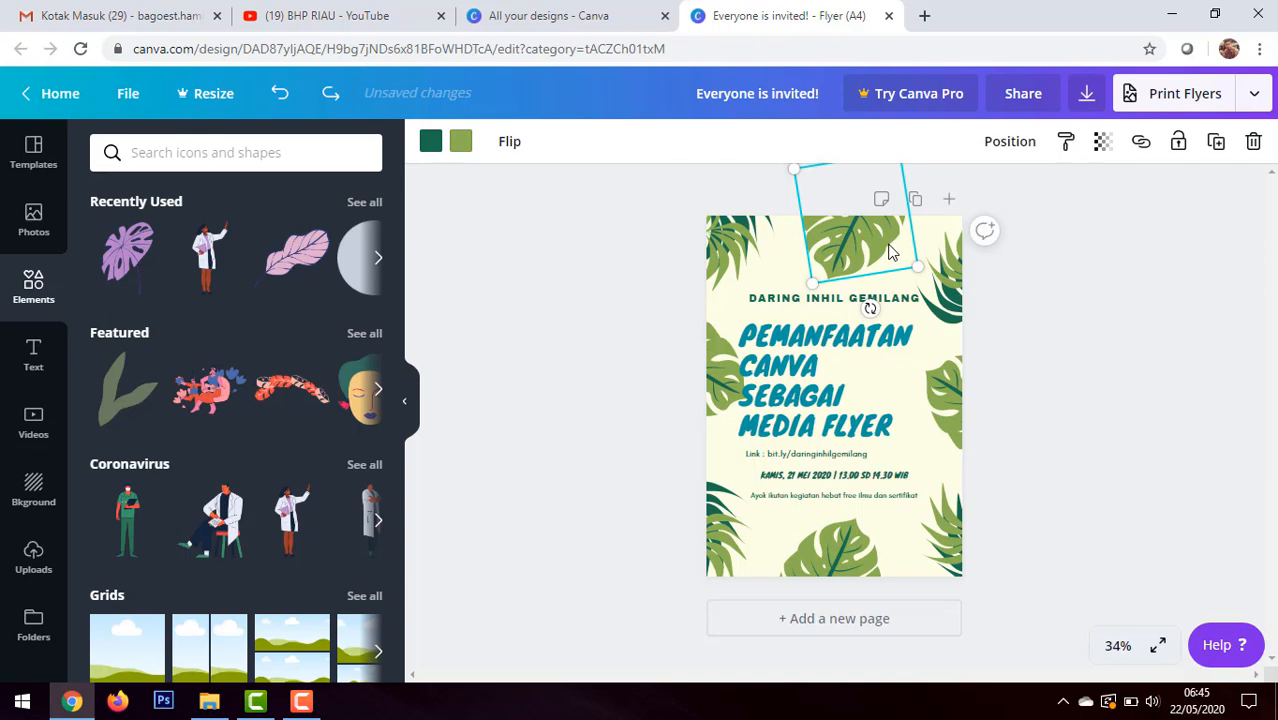
key(Delete)
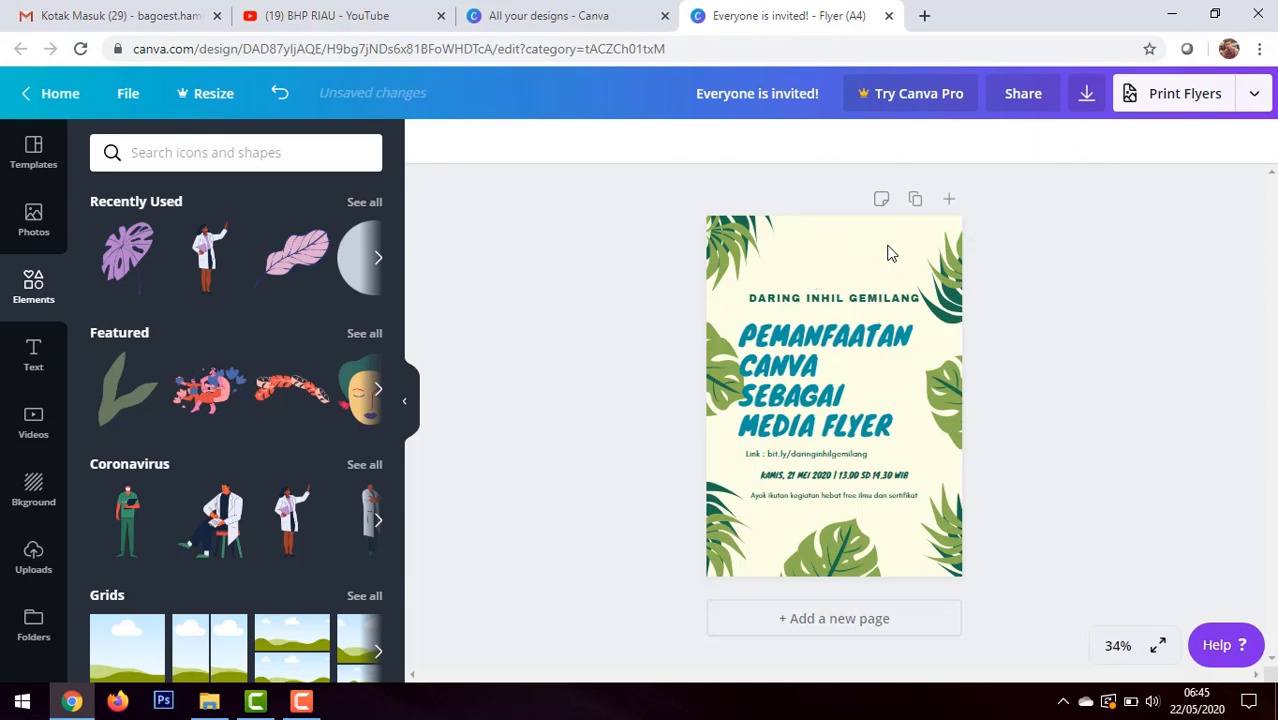
key(ctrl+z)
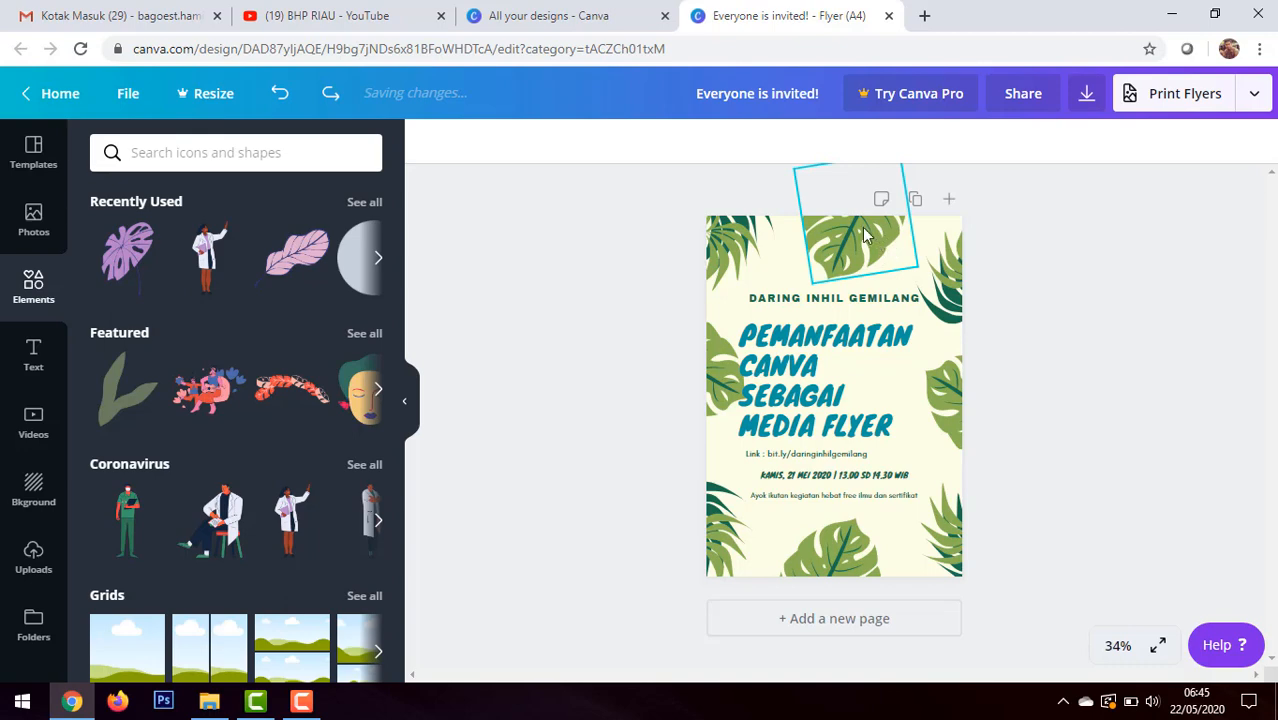
Step: Make the leaf at the flyer's top center semi-transparent
click(882, 238)
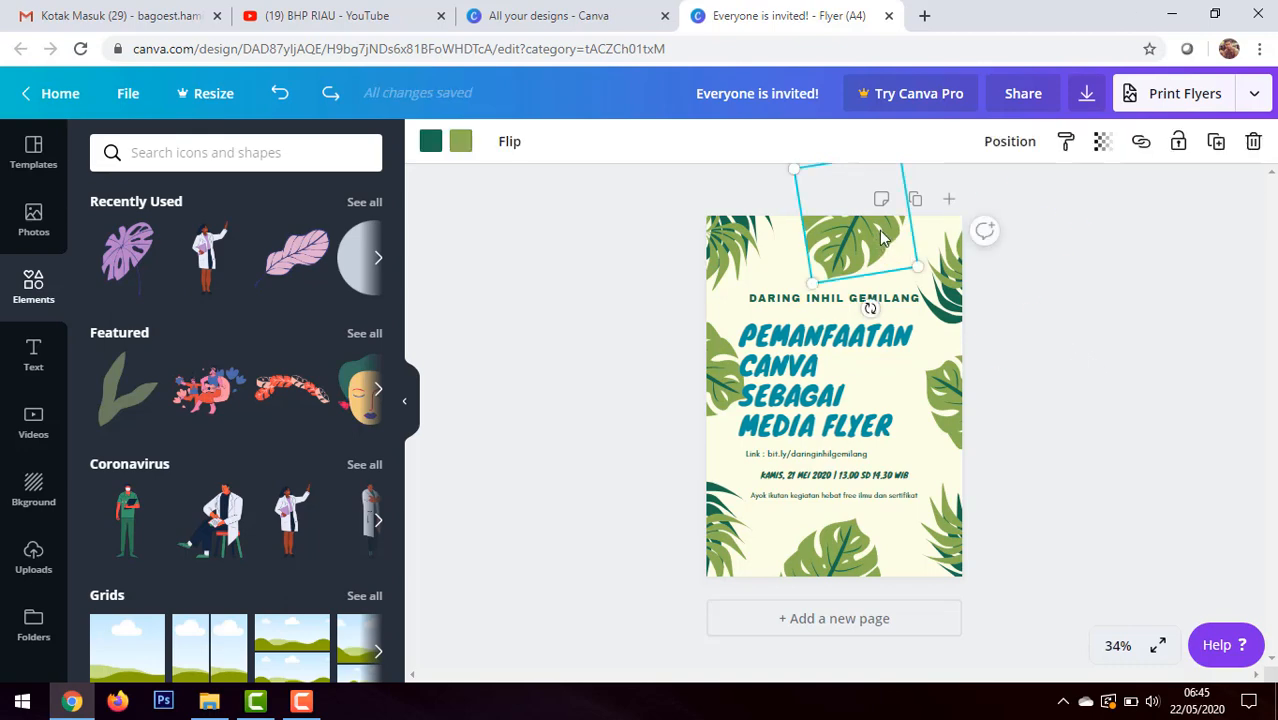
click(1102, 143)
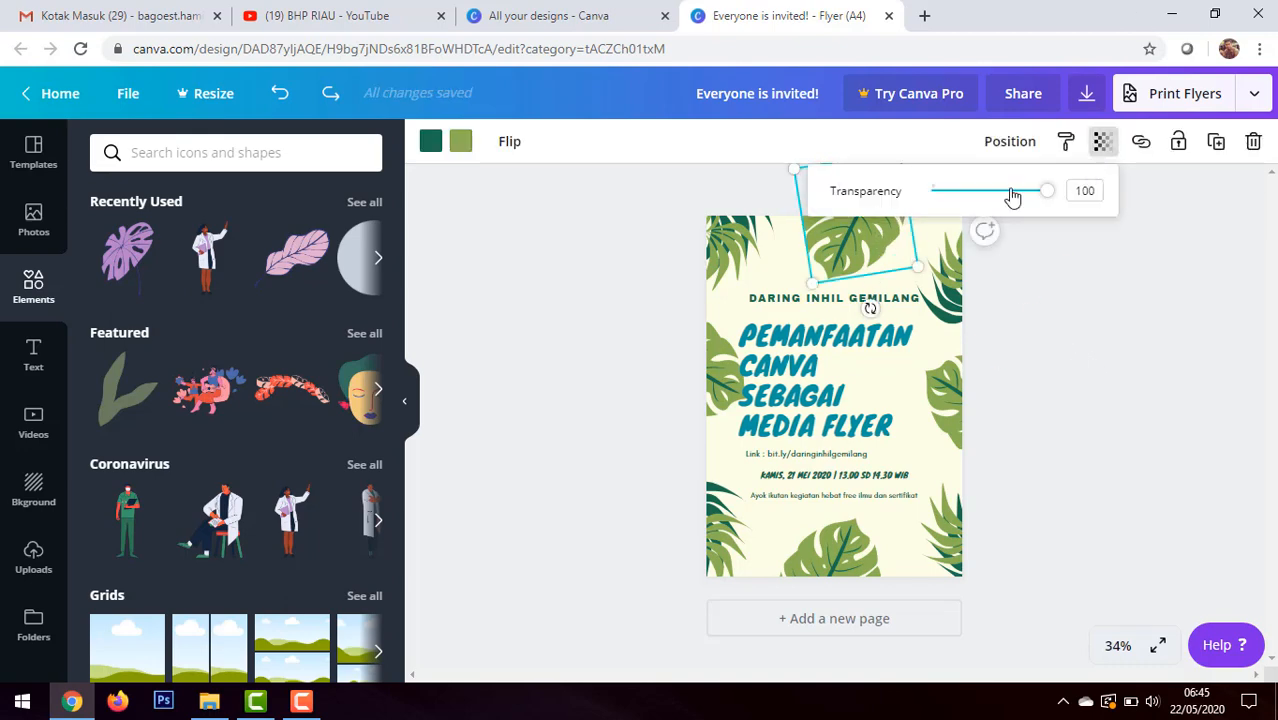
click(1007, 196)
drag(1018, 196, 980, 192)
click(1050, 352)
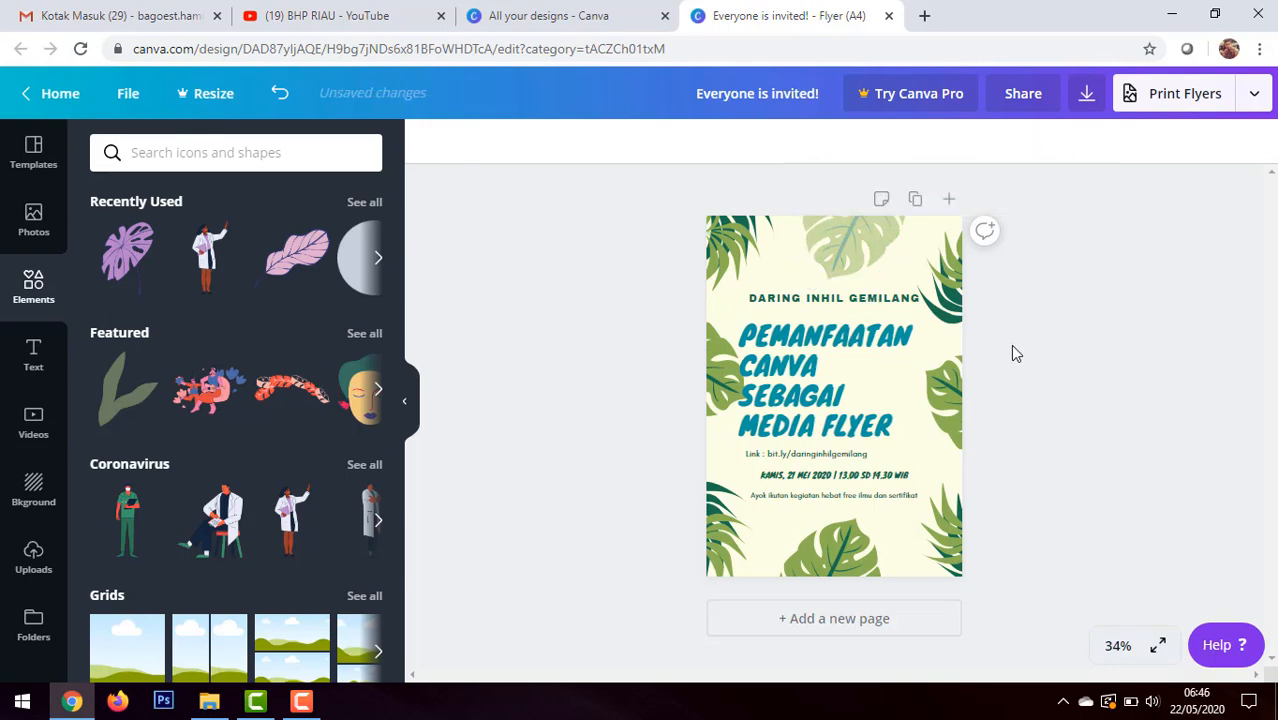
Step: Set the transparency of the leaf in the flyer's upper-left corner to 49
click(755, 275)
click(1103, 143)
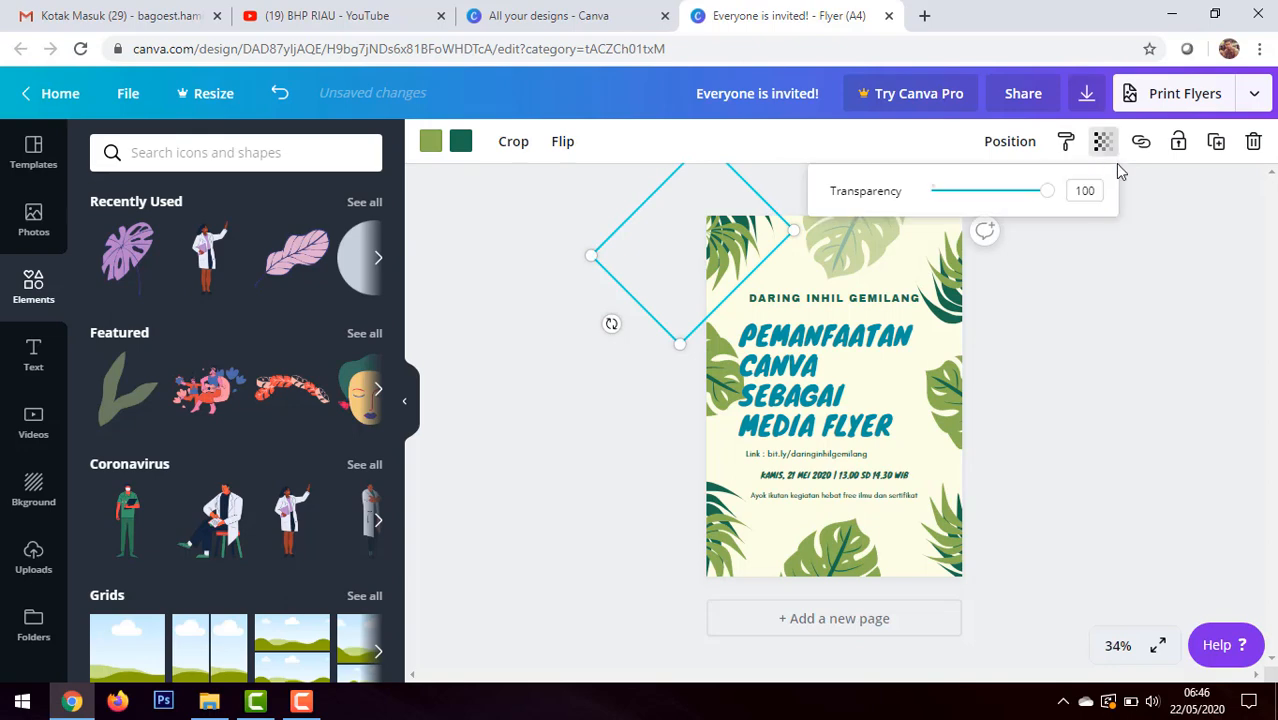
drag(1043, 202, 990, 200)
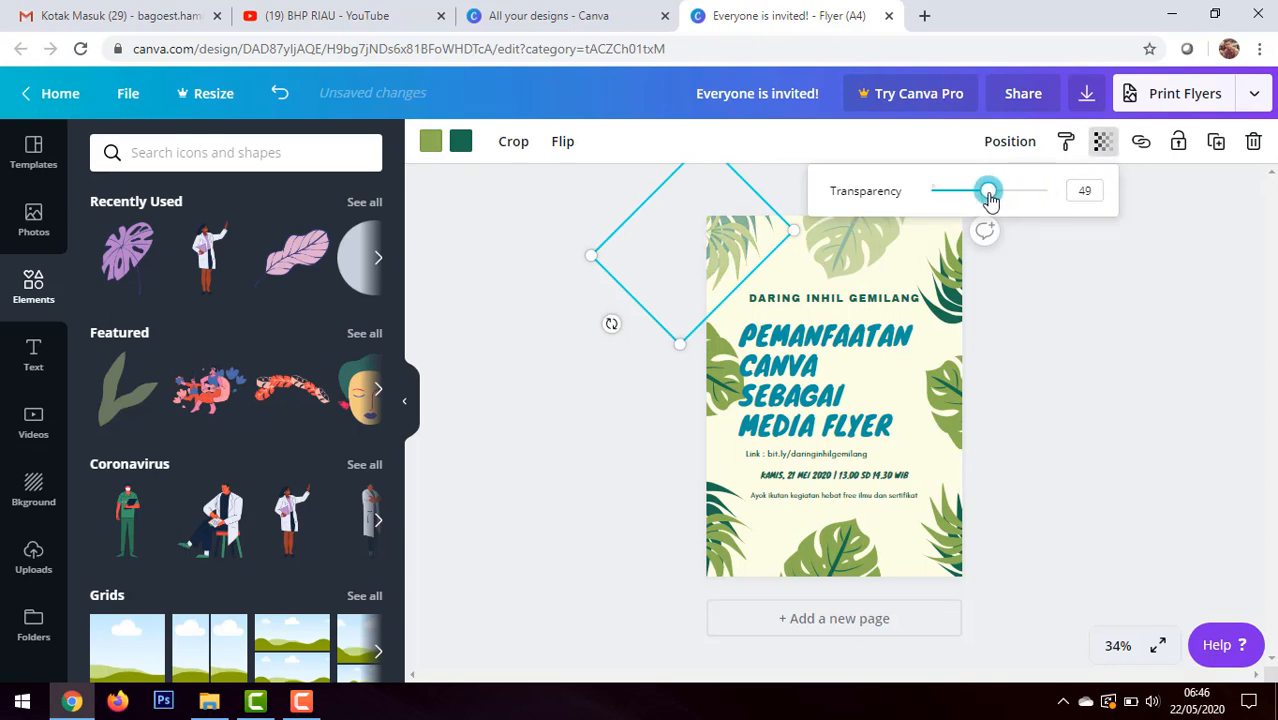
click(1101, 294)
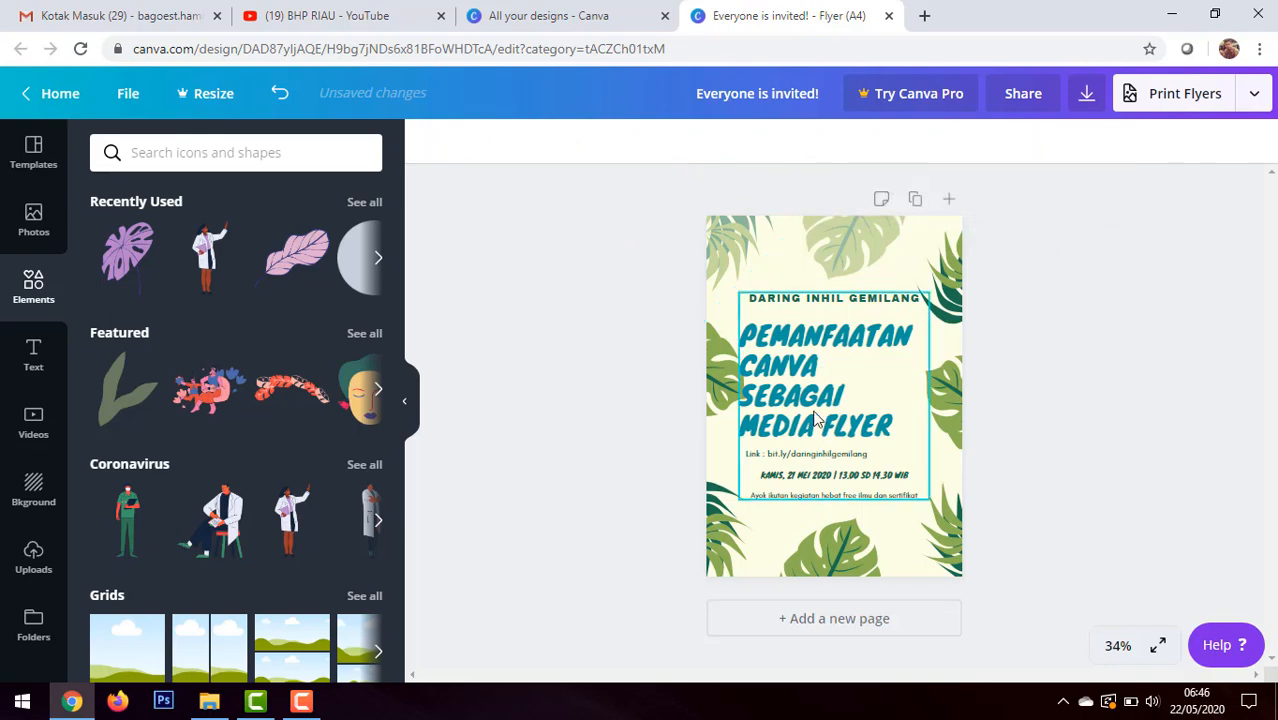
Step: Delete the leaf on the flyer's left edge and the one in its lower-left corner
click(733, 393)
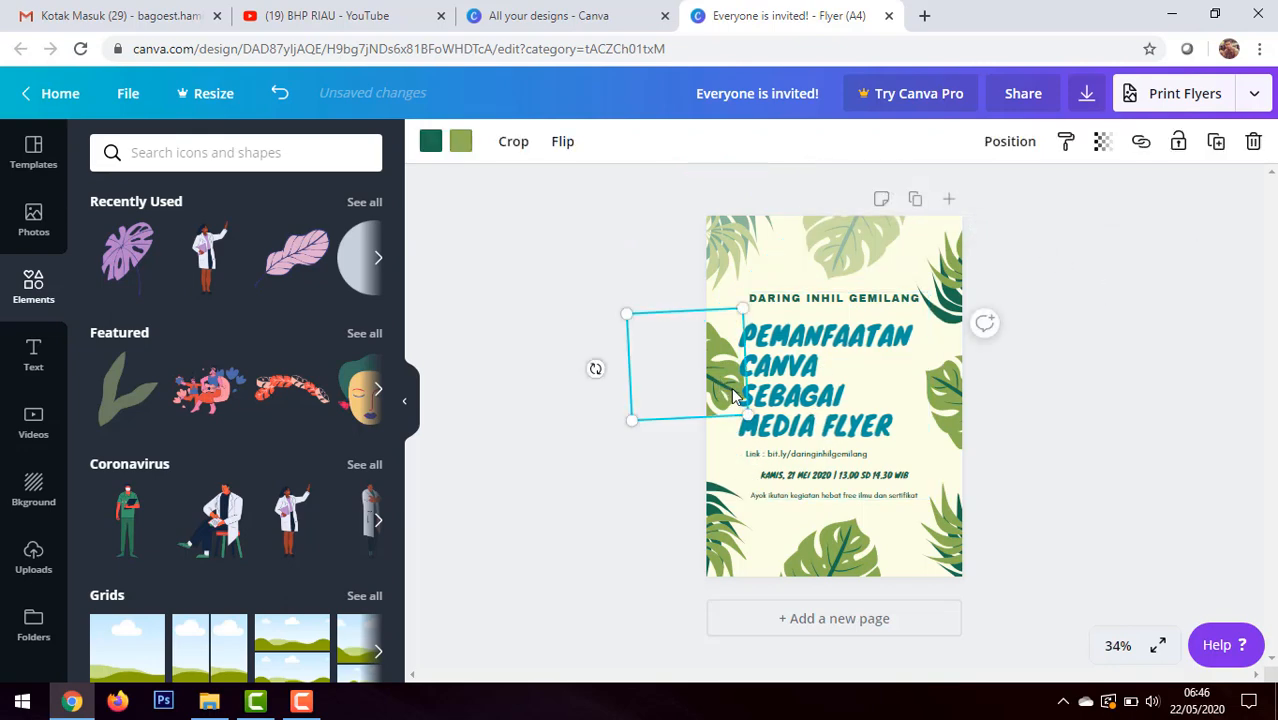
key(Delete)
click(745, 550)
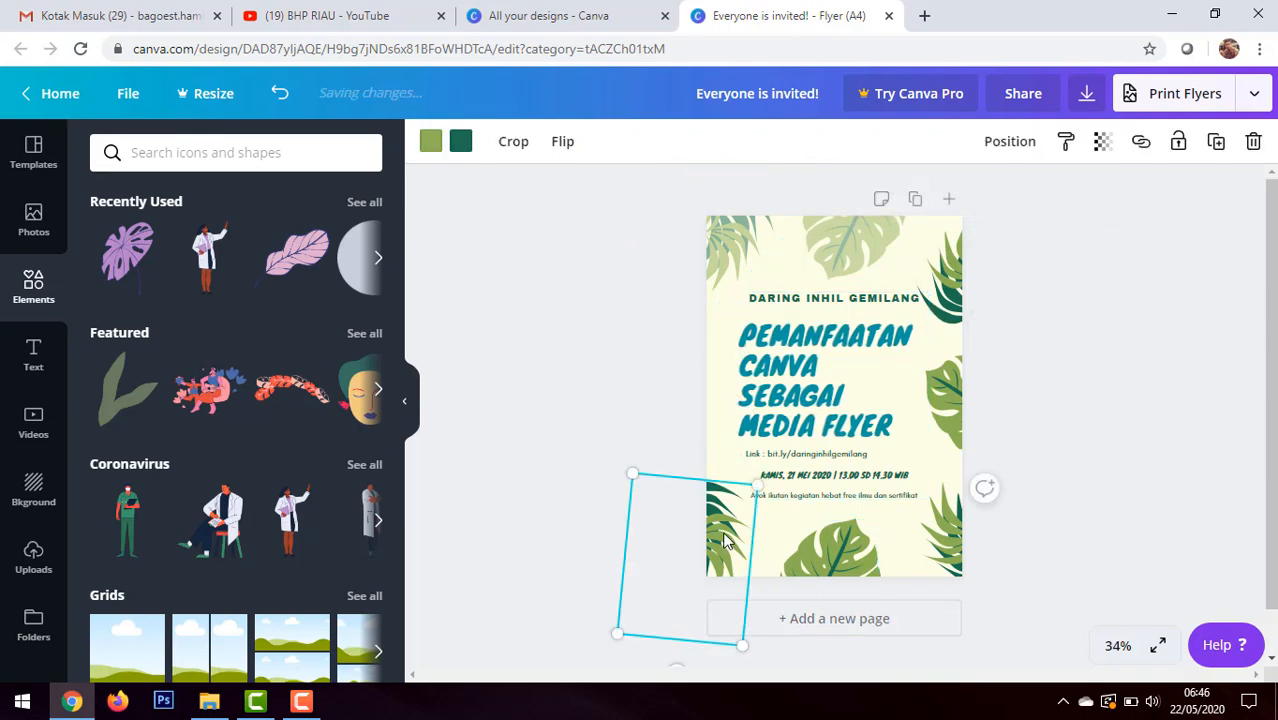
key(Delete)
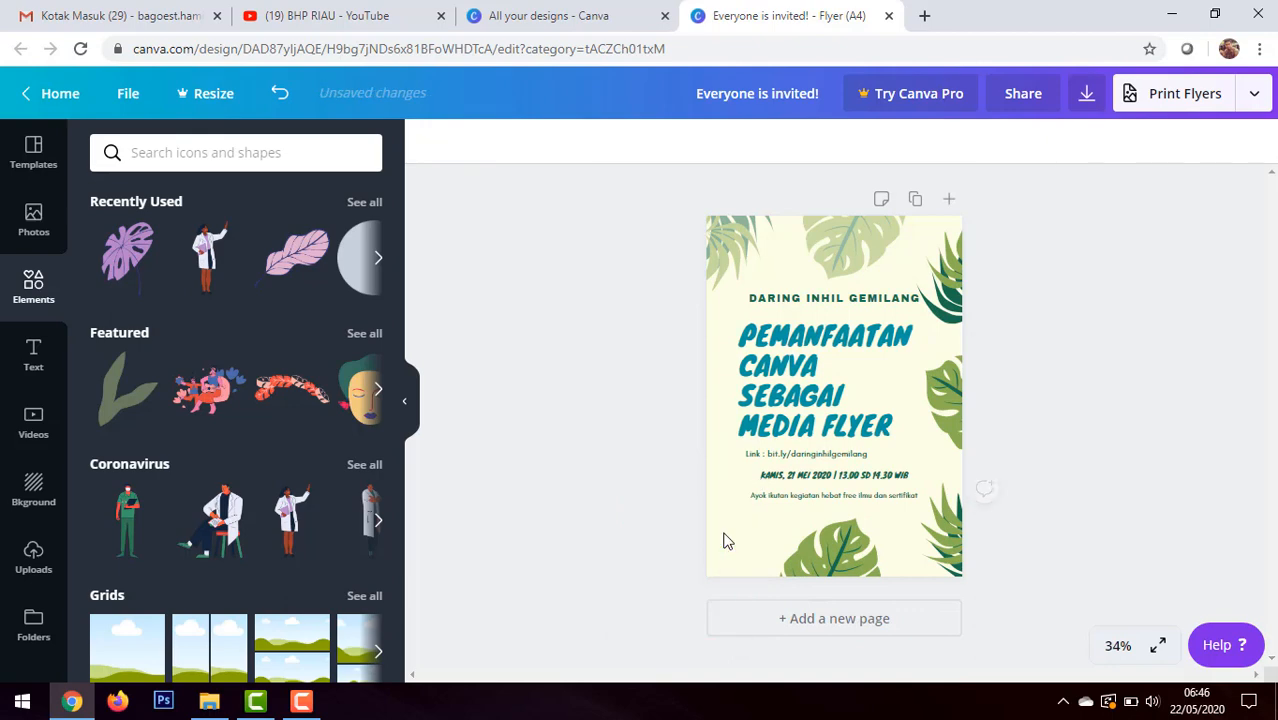
Step: Add the recently used pink leaf at the flyer's left edge, tilt it more upright and send it backward behind the title
click(280, 265)
drag(840, 385, 779, 380)
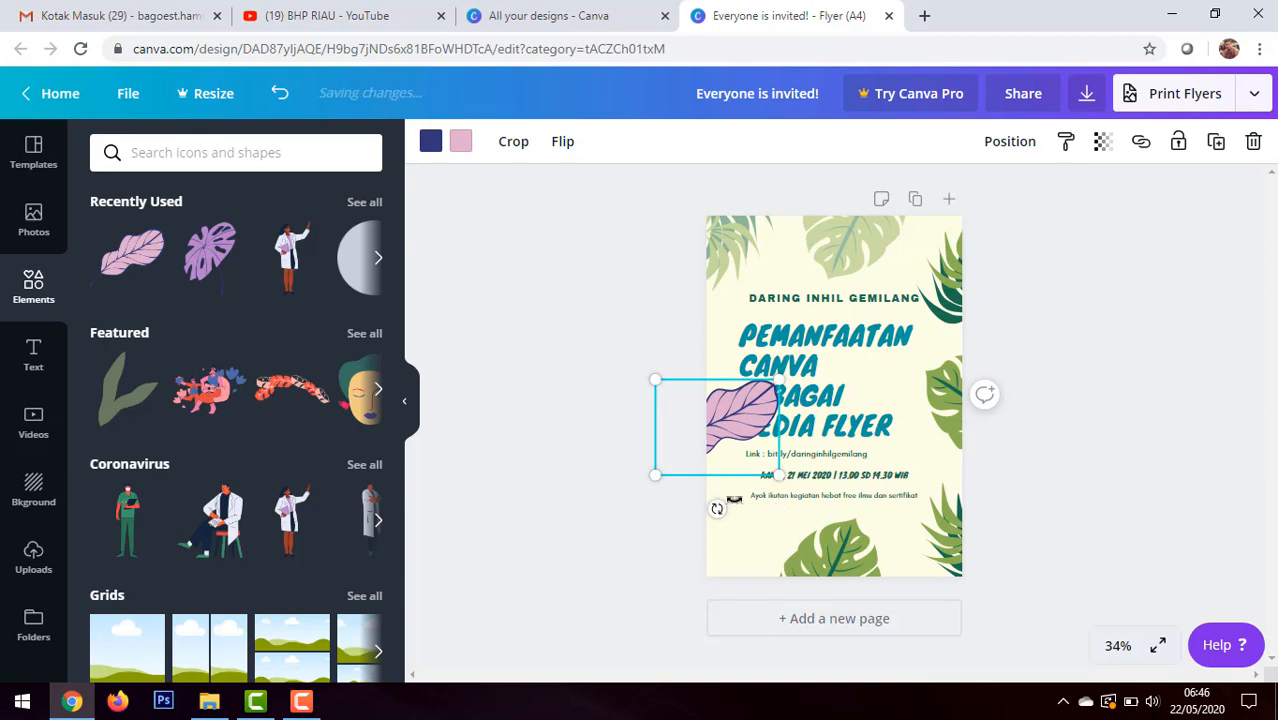
drag(719, 508, 750, 500)
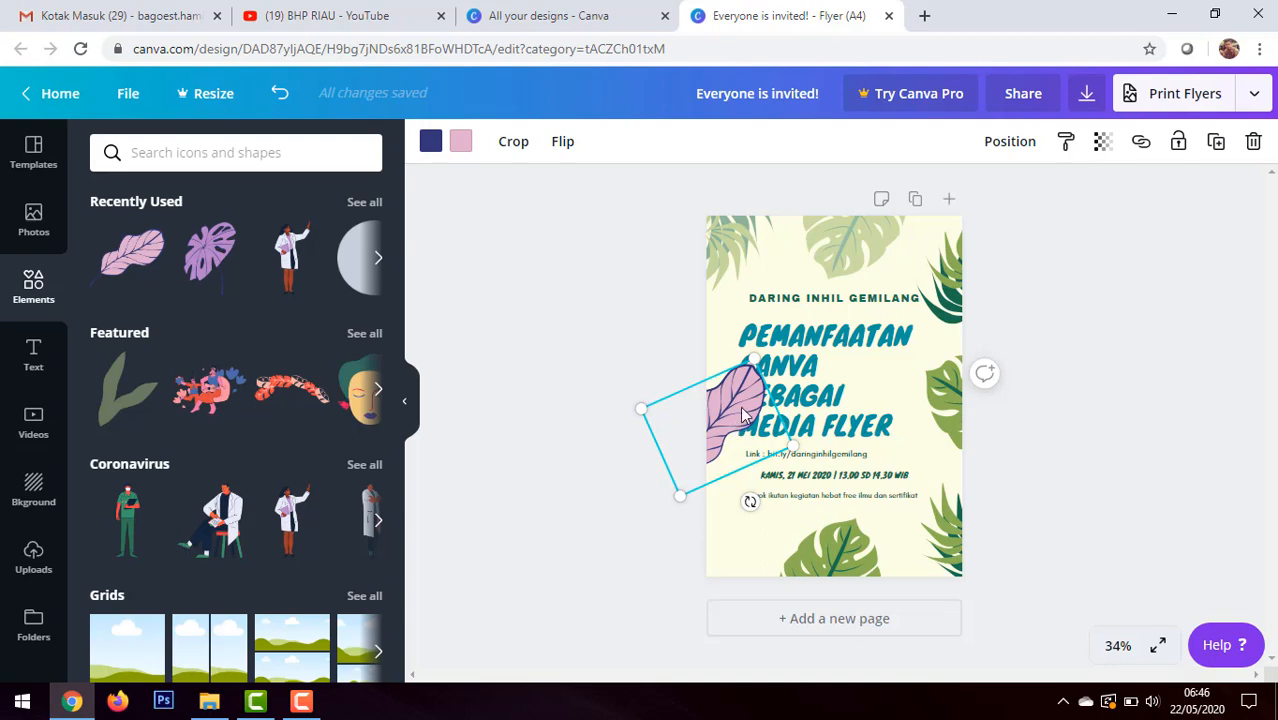
right_click(741, 405)
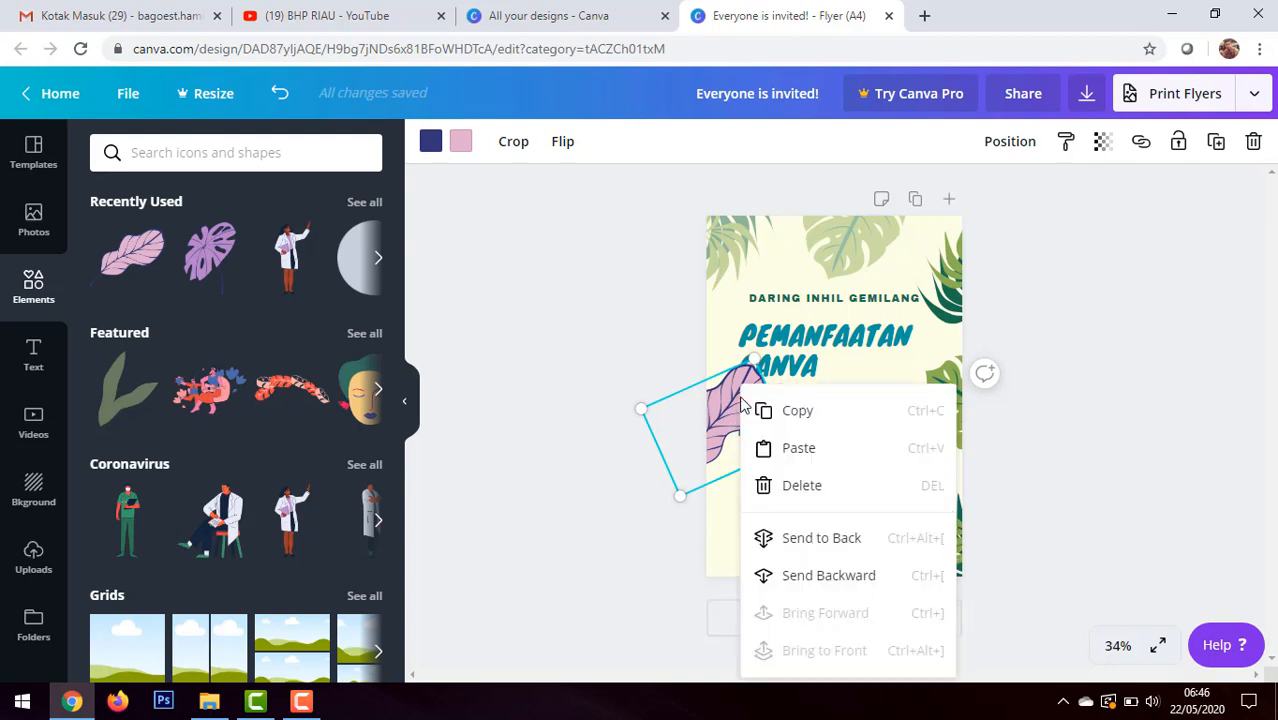
click(816, 578)
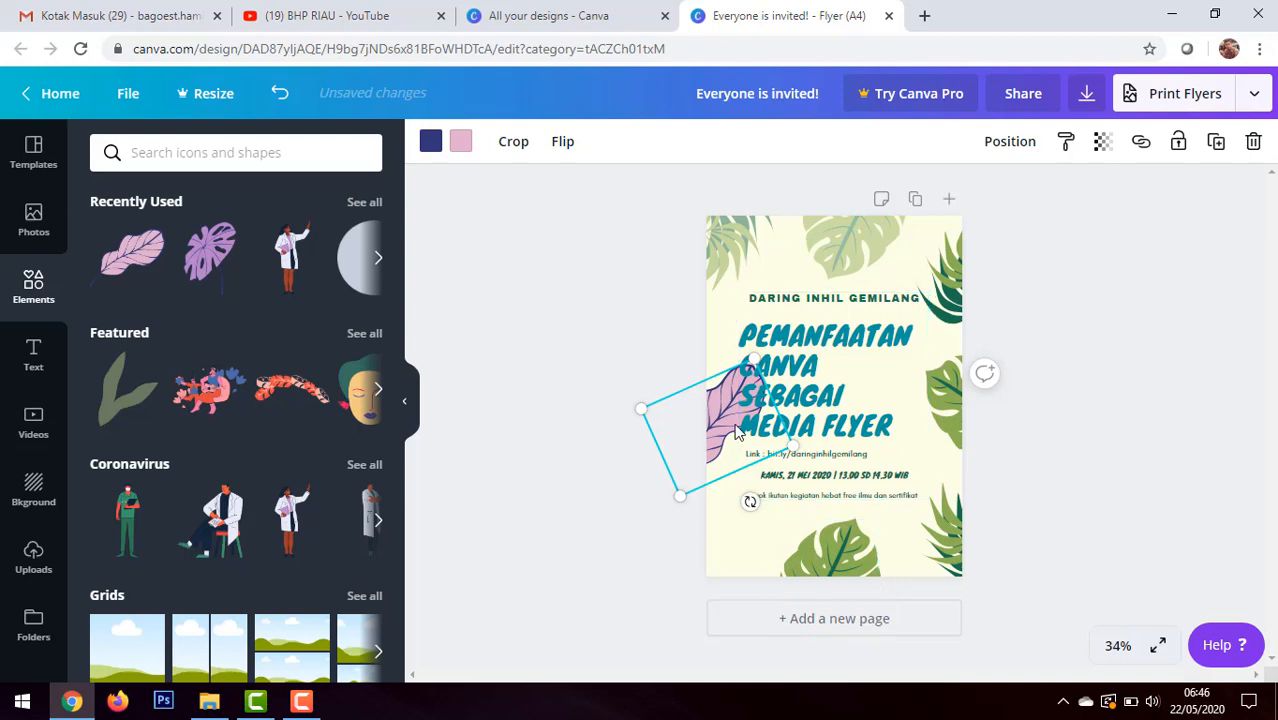
Step: Set the transparency of the pink leaf on the flyer's left edge to 30
click(1096, 148)
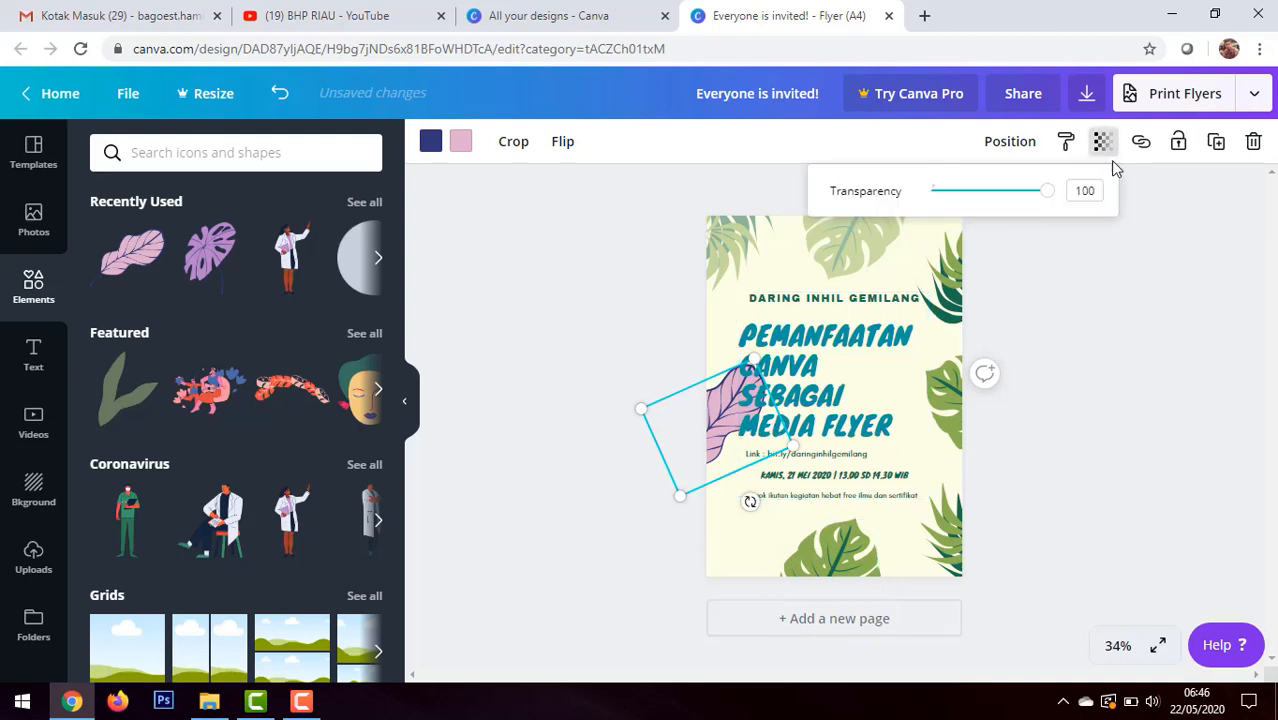
drag(1042, 204, 967, 213)
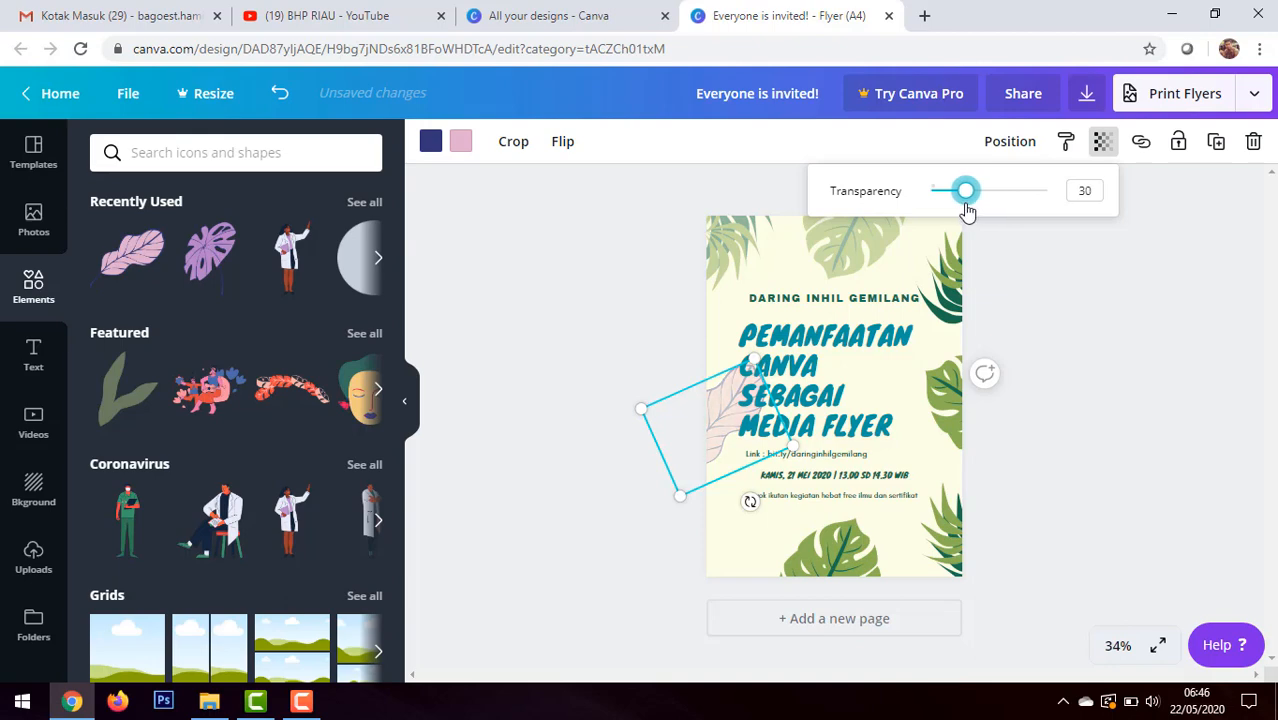
click(1133, 317)
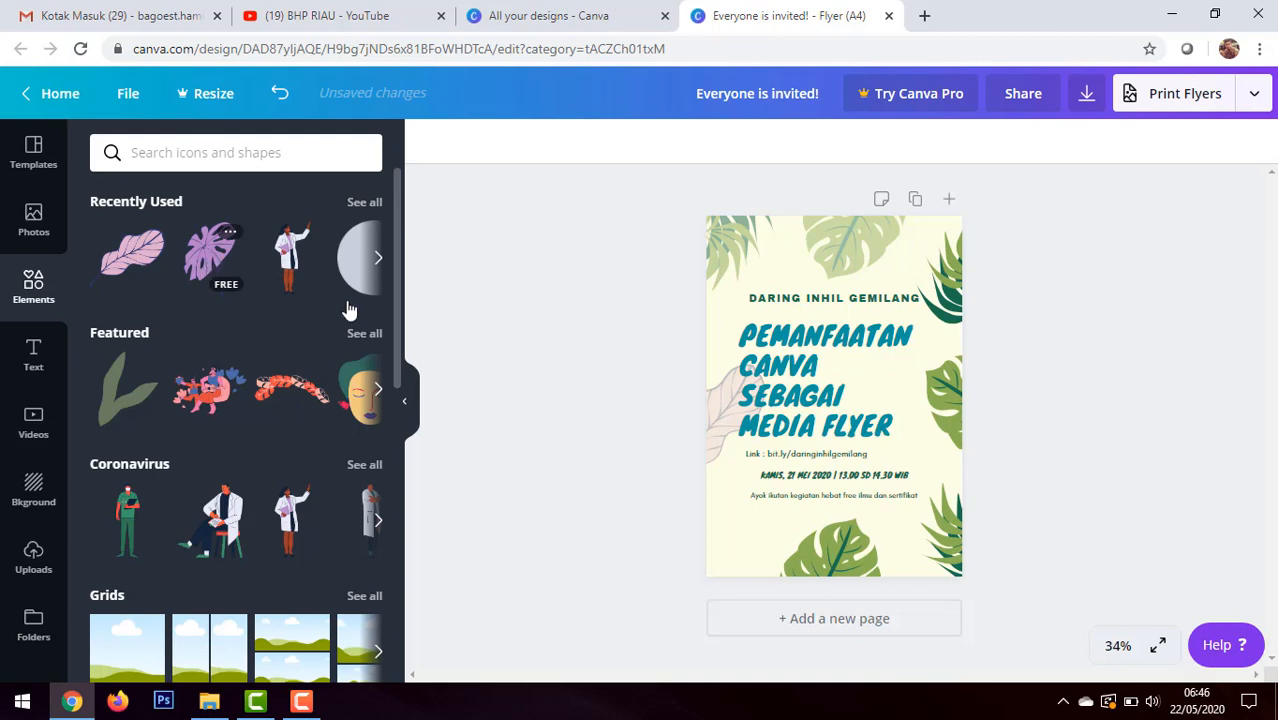
Step: Add the purple monstera leaf, shrink and rotate it, and place it near the flyer's lower-left edge below the pink leaf
click(207, 254)
drag(835, 403, 742, 486)
drag(750, 584, 640, 576)
mouse_move(764, 524)
mouse_down()
mouse_move(715, 584)
mouse_move(754, 538)
mouse_up()
drag(768, 417, 742, 507)
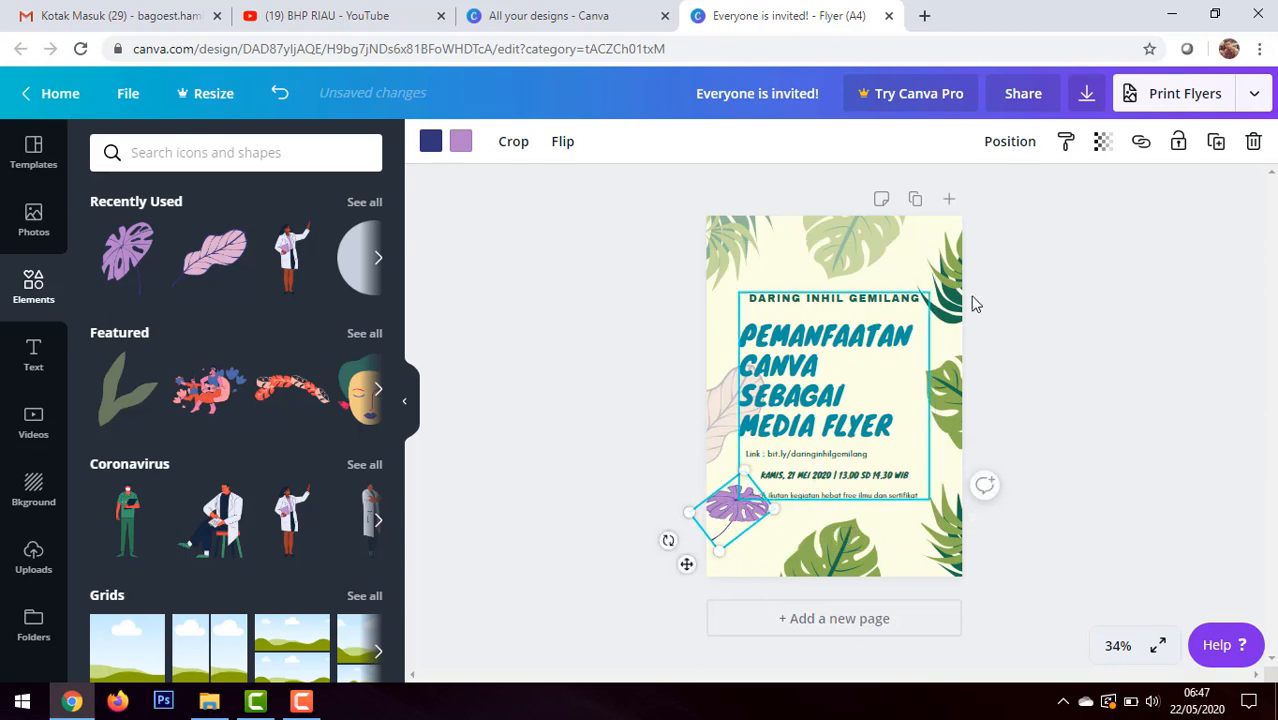
Step: Make the purple monstera leaf and the green leaf at the flyer's bottom center semi-transparent
click(1103, 146)
drag(1047, 190, 995, 197)
click(832, 560)
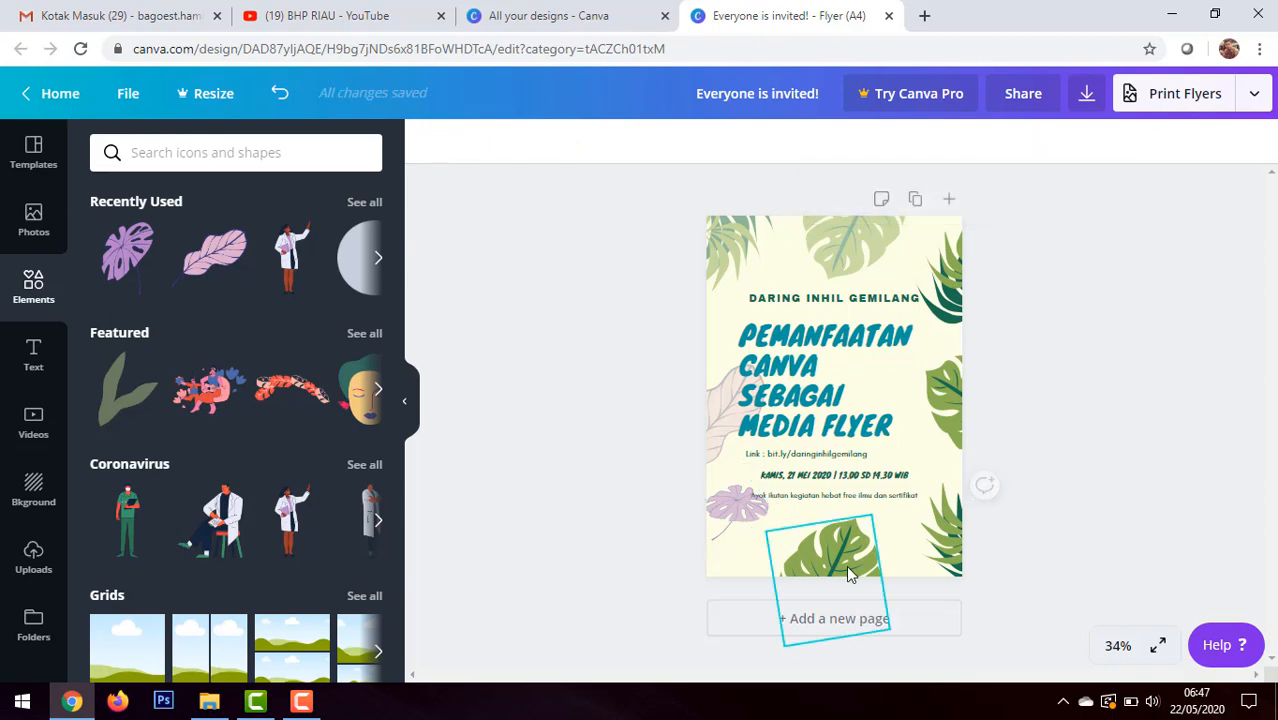
click(1102, 142)
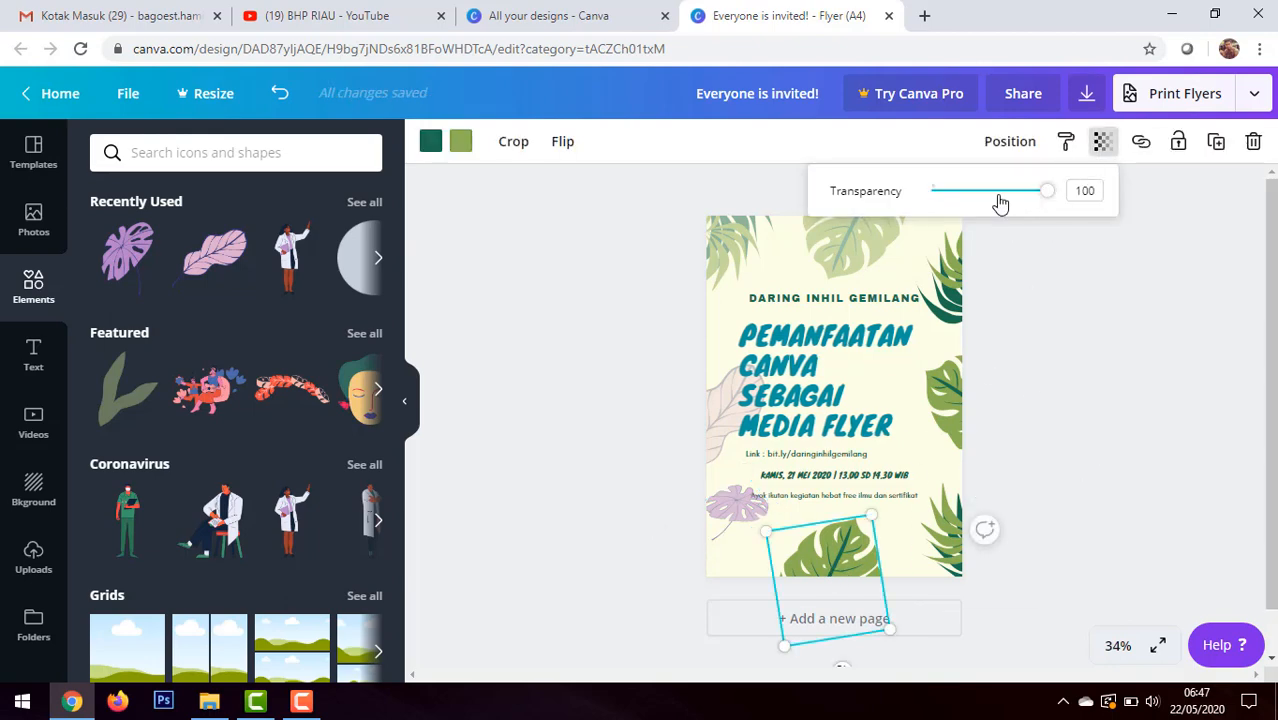
drag(1047, 191, 998, 191)
Step: Set the transparency of the green leaf on the middle of the flyer's right edge to 58
click(968, 405)
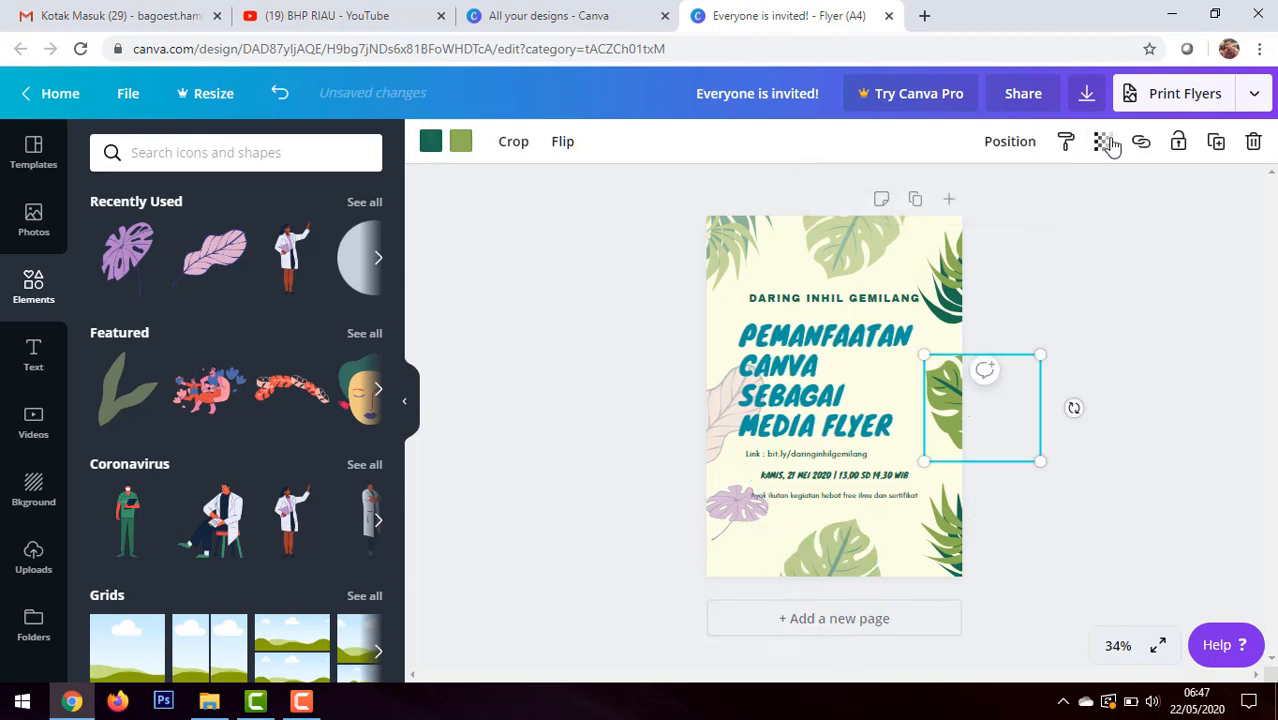
click(1102, 141)
click(998, 191)
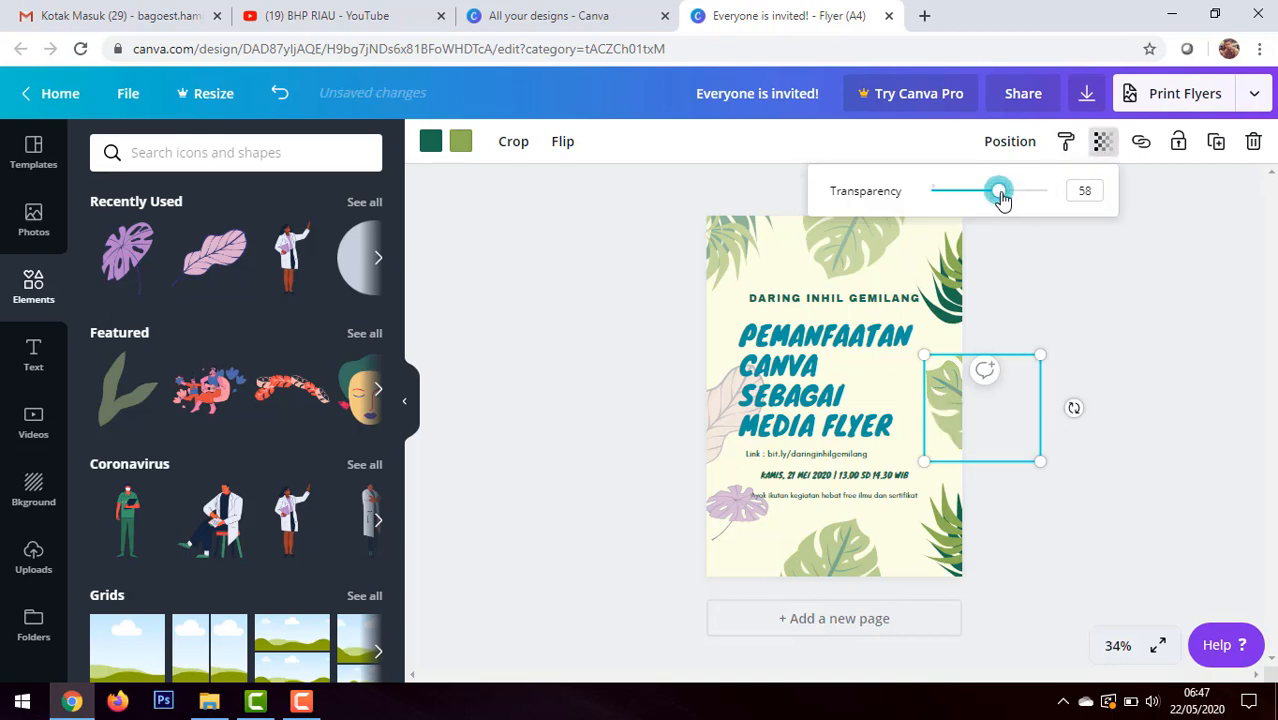
Step: Make the palm leaves in the flyer's upper-right and lower-right corners semi-transparent
click(964, 306)
click(1102, 143)
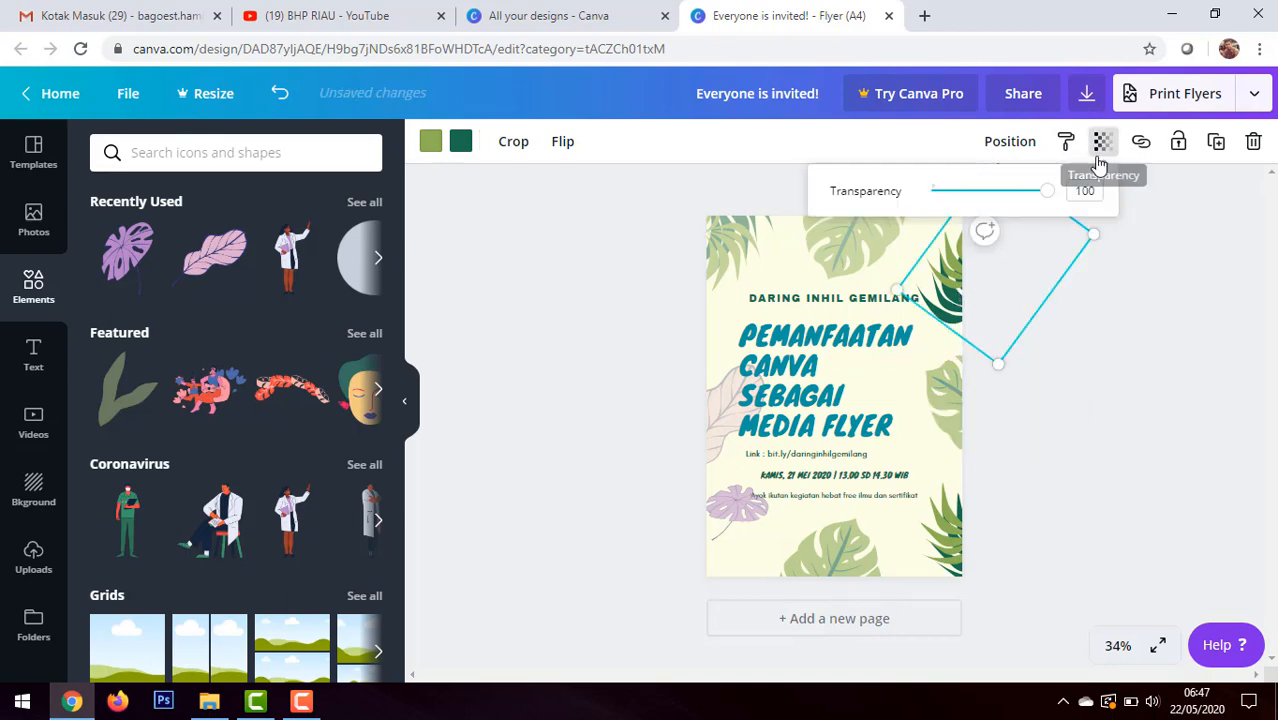
click(998, 191)
click(942, 532)
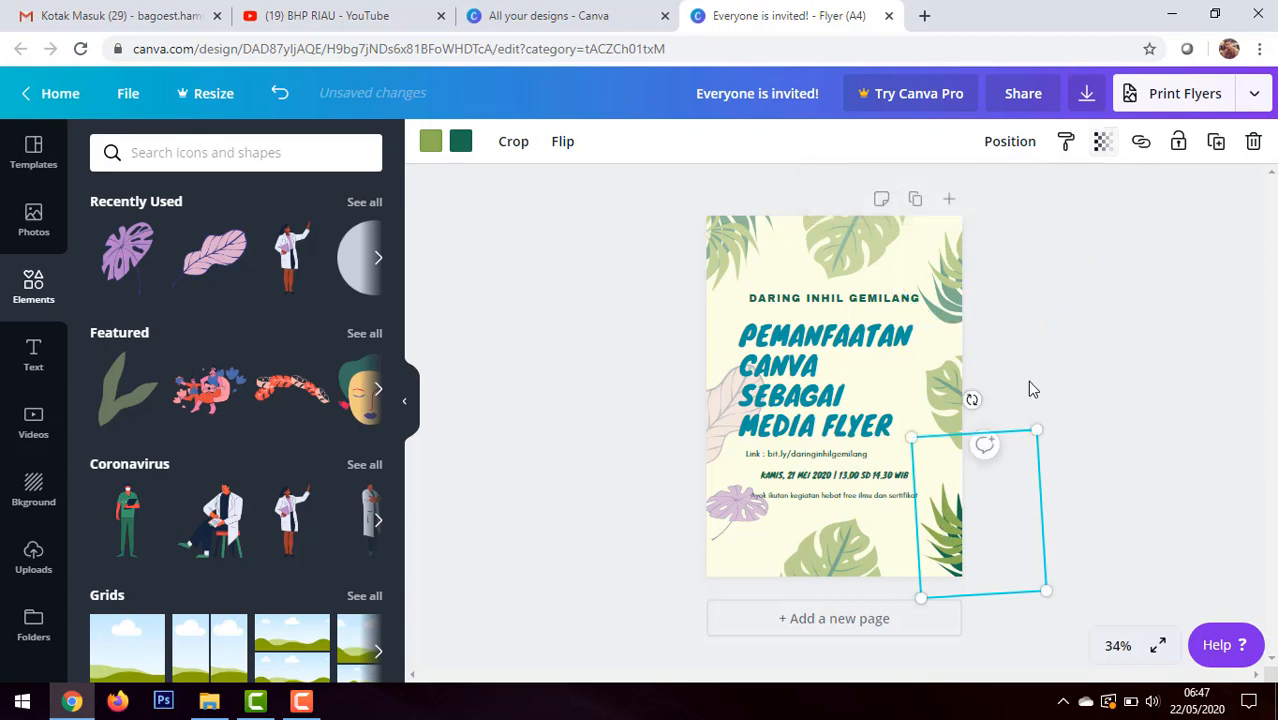
click(1102, 141)
click(1007, 191)
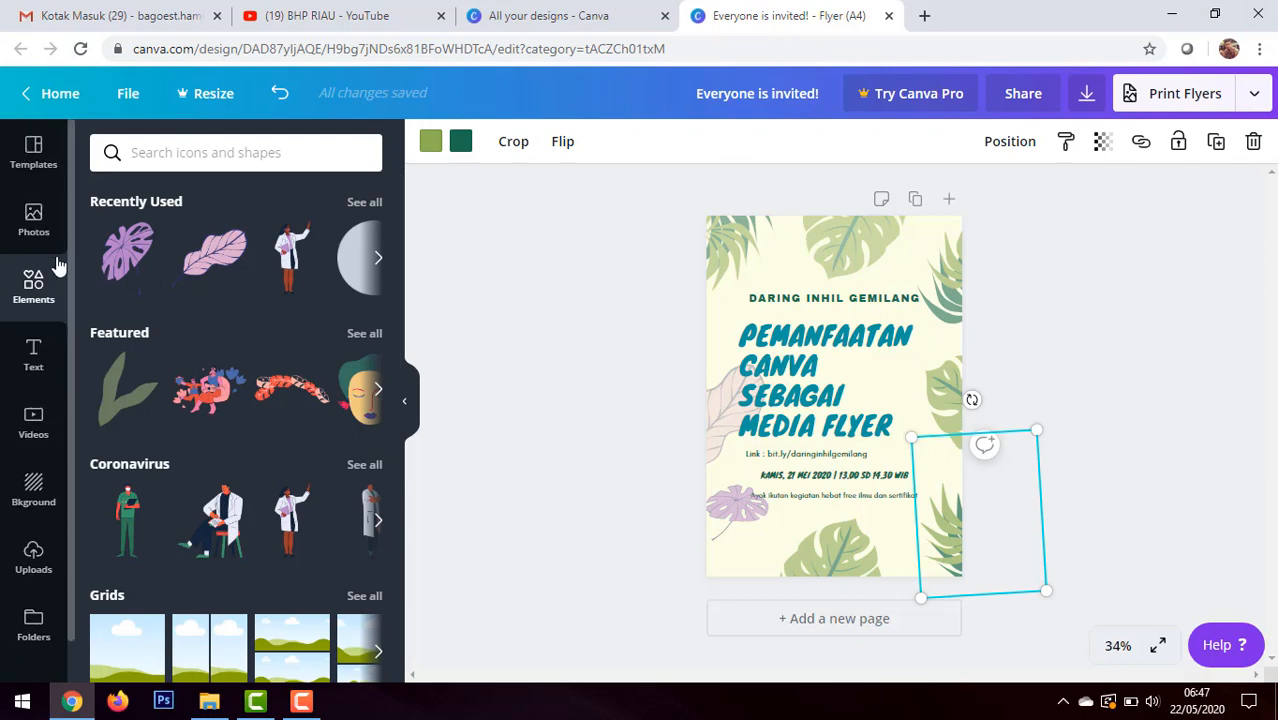
Step: Open the uploaded images and look through them for logos to add to the flyer
click(35, 558)
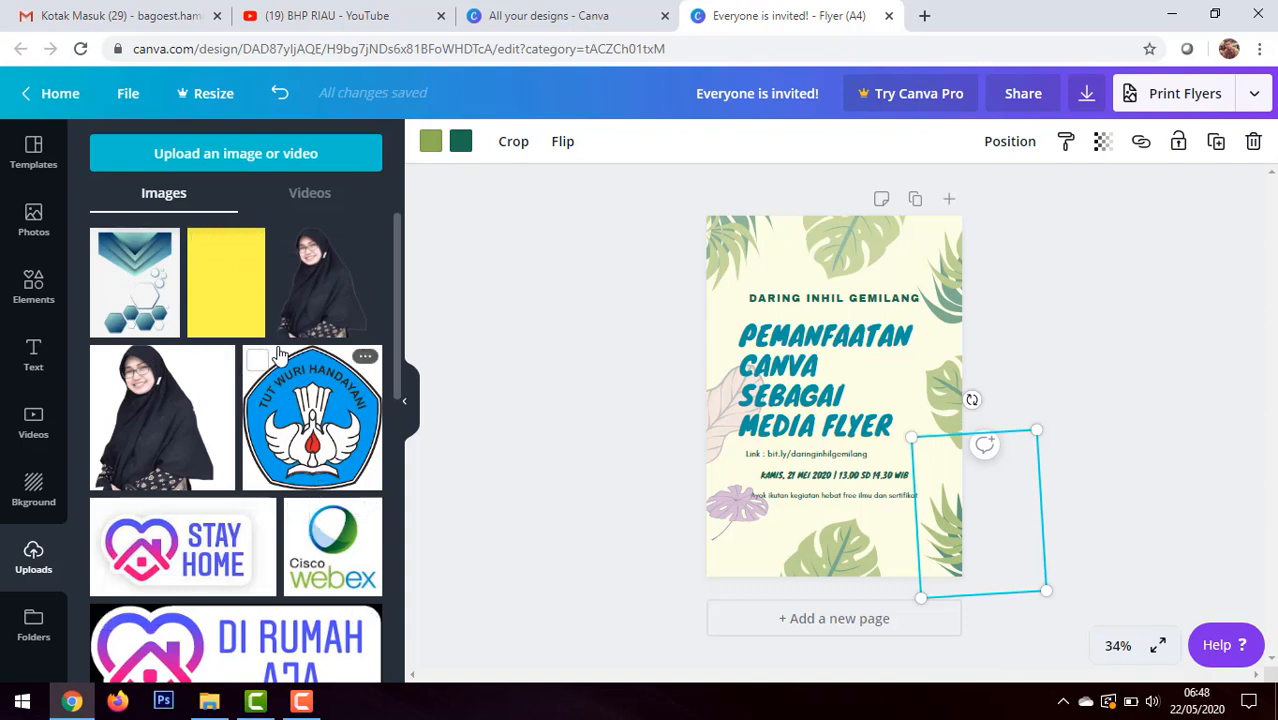
scroll(280, 355, down, 2)
scroll(280, 355, up, 3)
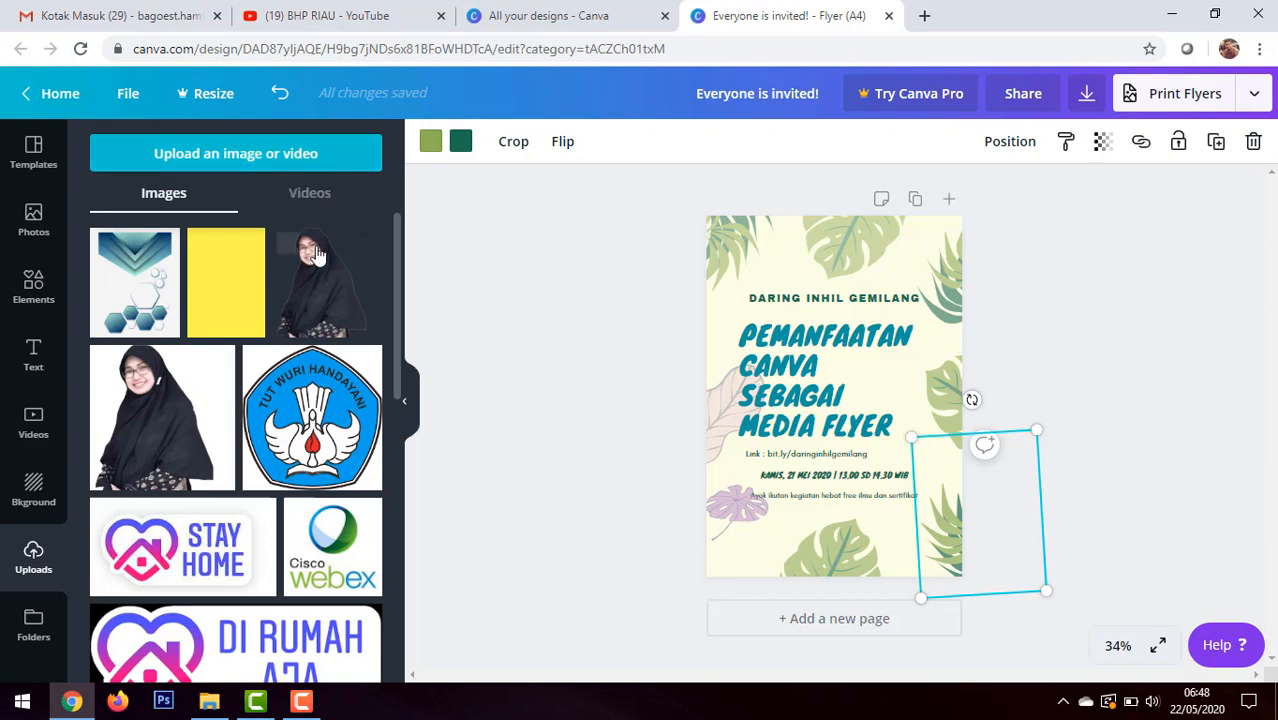
click(276, 160)
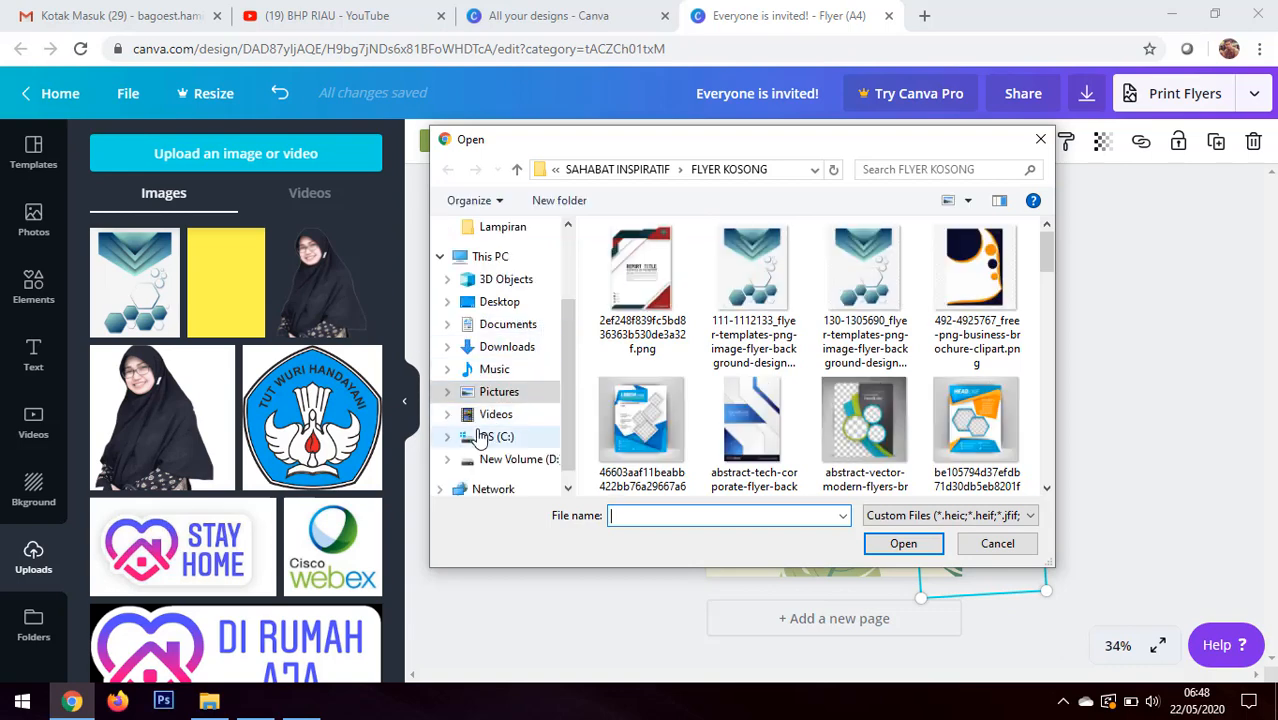
scroll(540, 464, down, 1)
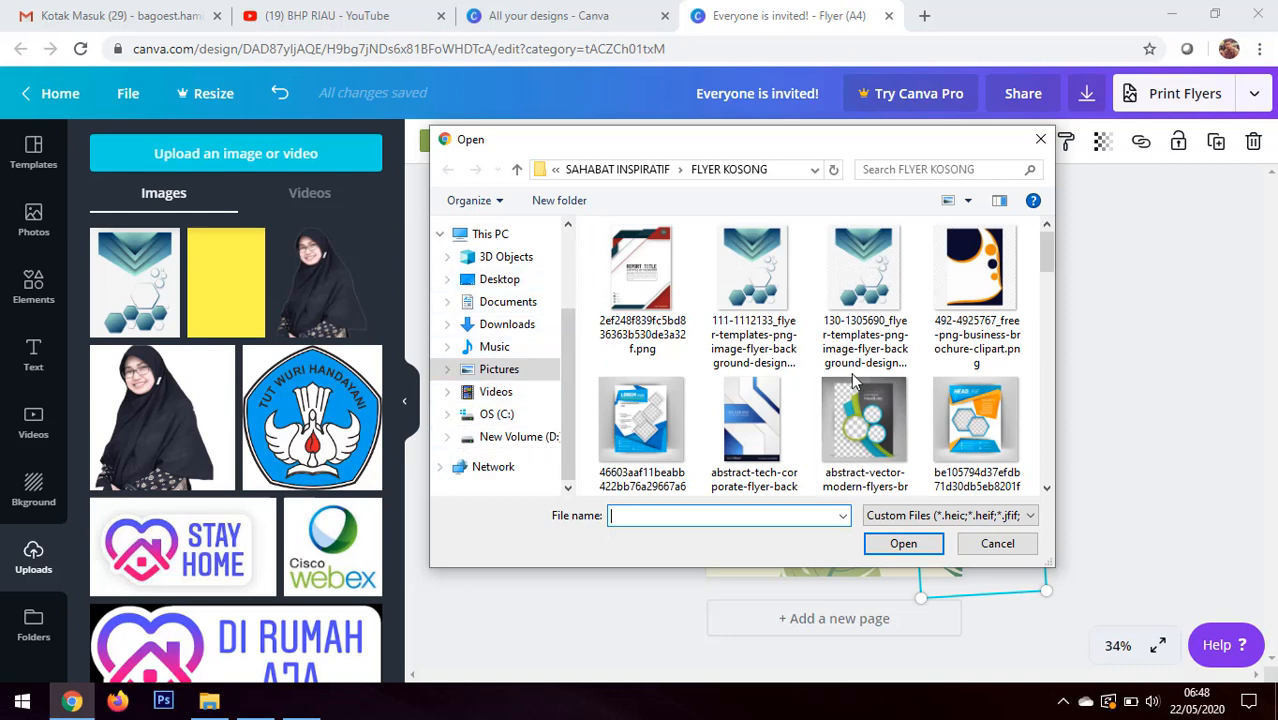
click(1000, 544)
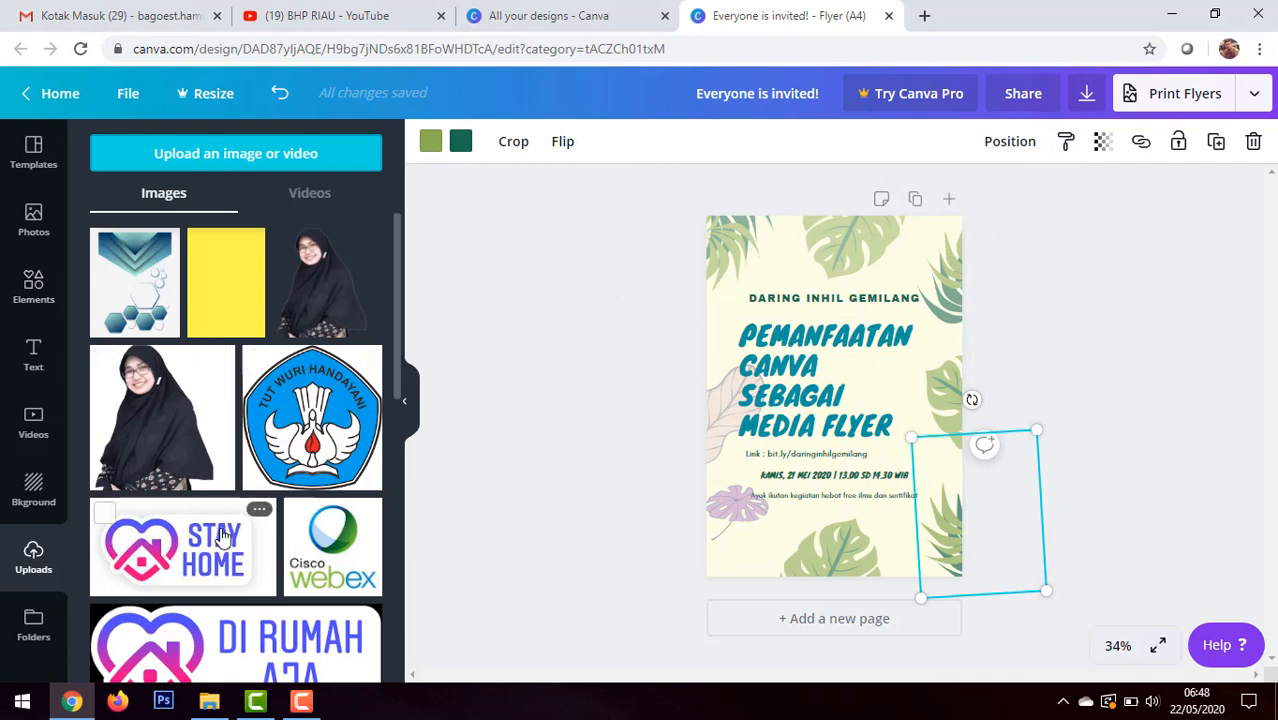
Step: Place a small Stay Home logo in the flyer's upper-right corner and a small Cisco Webex logo just left of it
click(785, 408)
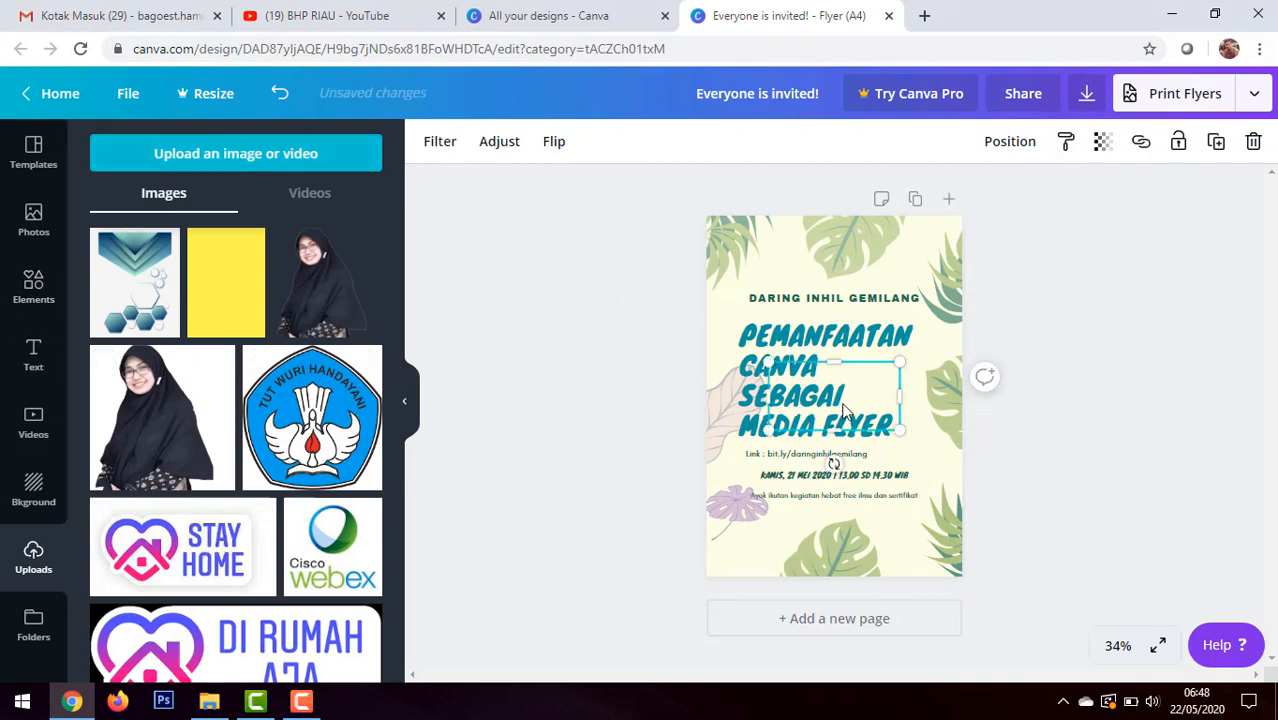
drag(183, 546, 929, 243)
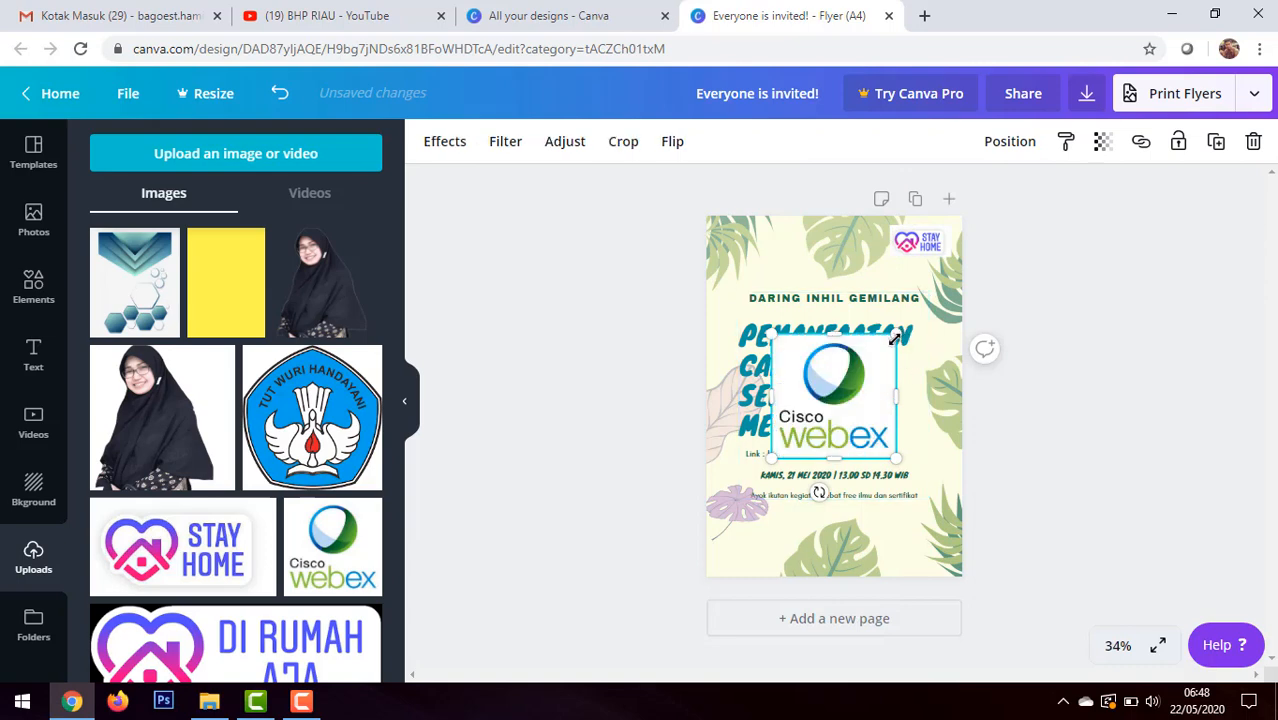
drag(895, 339, 864, 244)
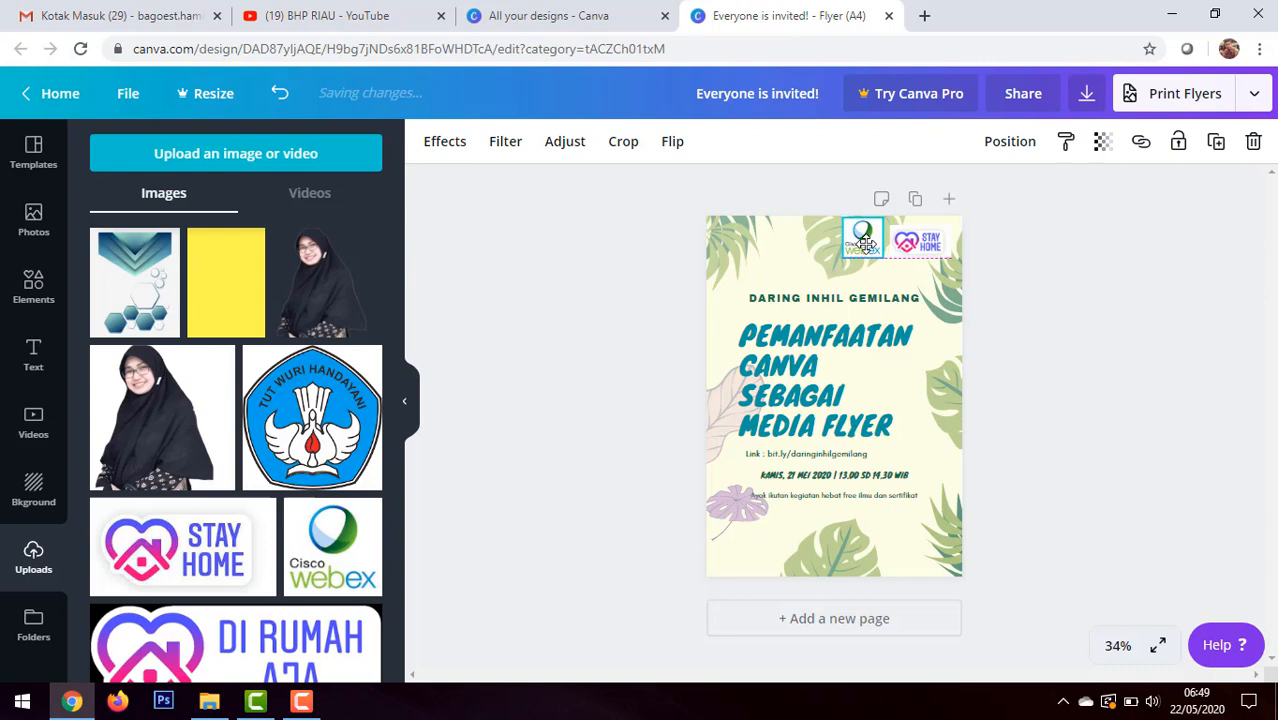
drag(864, 244, 864, 242)
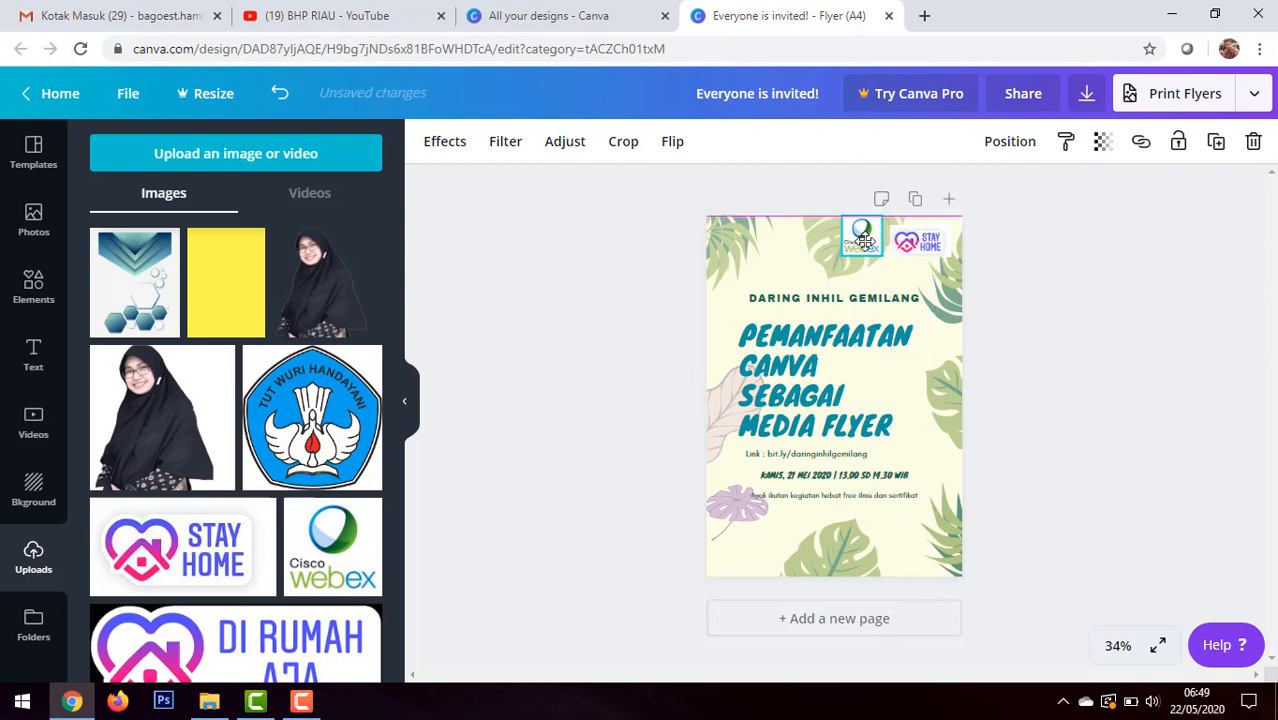
drag(864, 240, 869, 245)
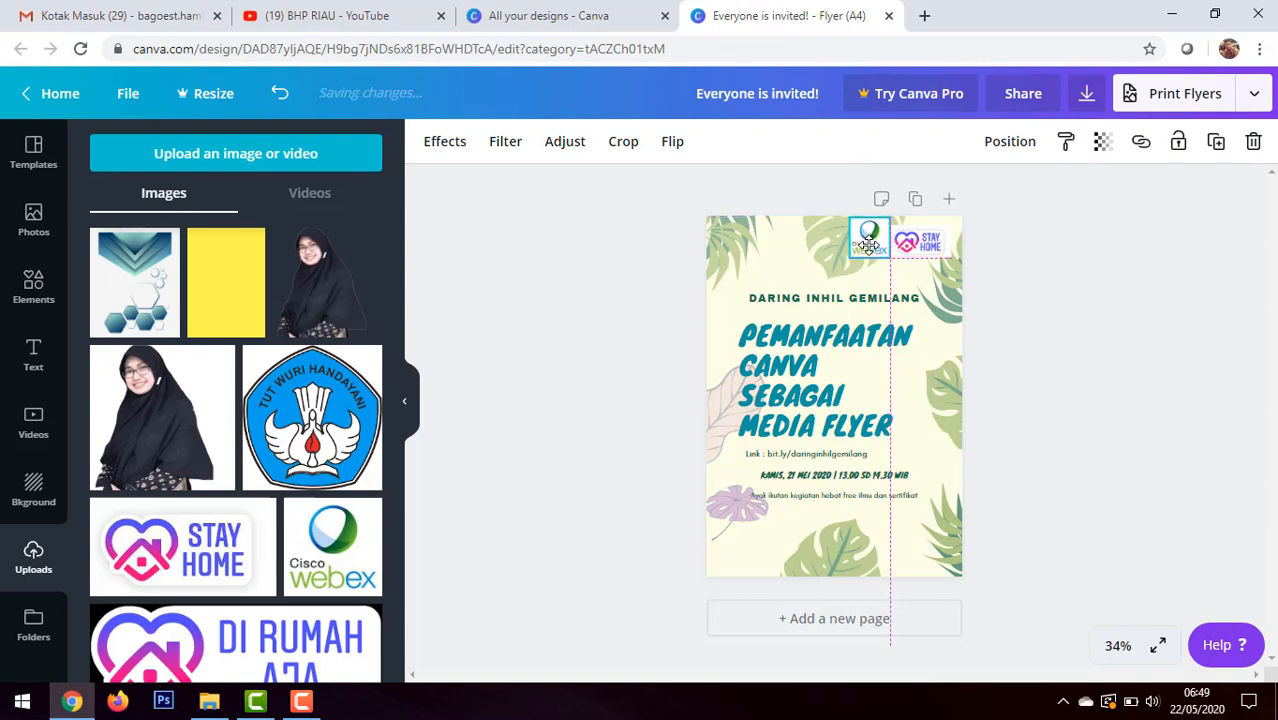
drag(869, 245, 866, 245)
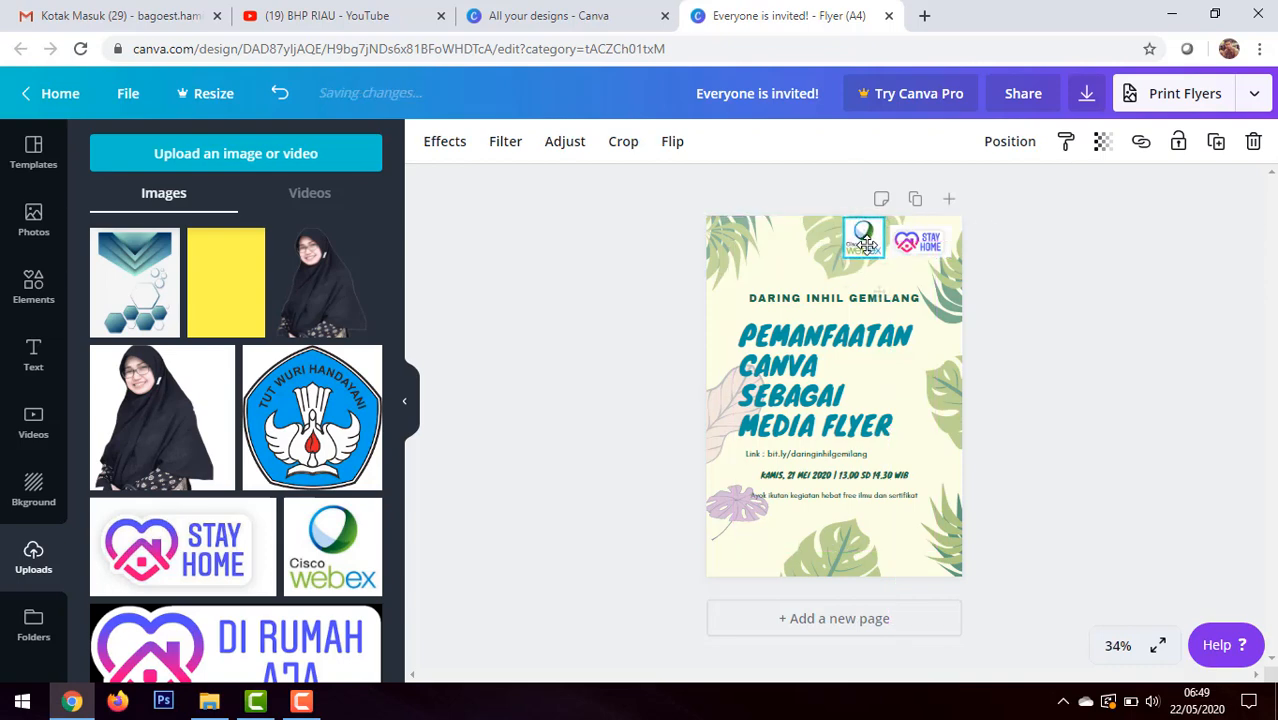
drag(880, 225, 878, 229)
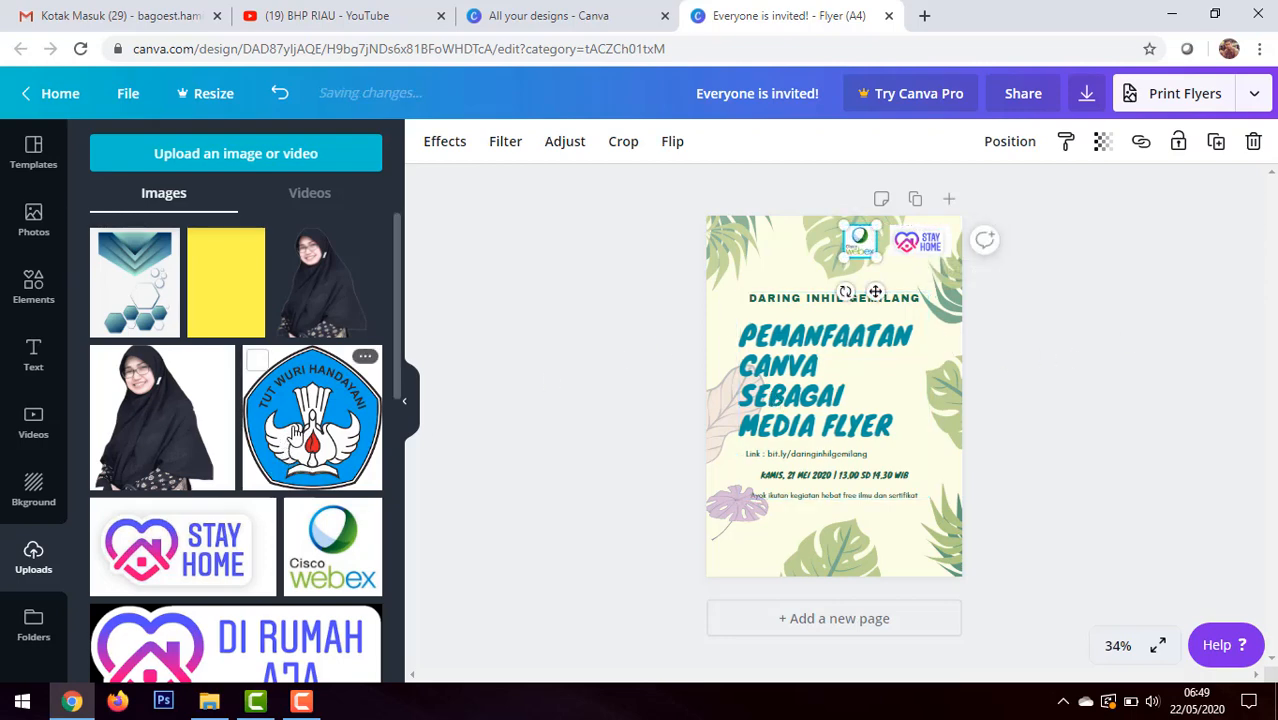
Step: Add the Tut Wuri Handayani logo, shrink it and place it just left of the Cisco Webex logo
click(900, 336)
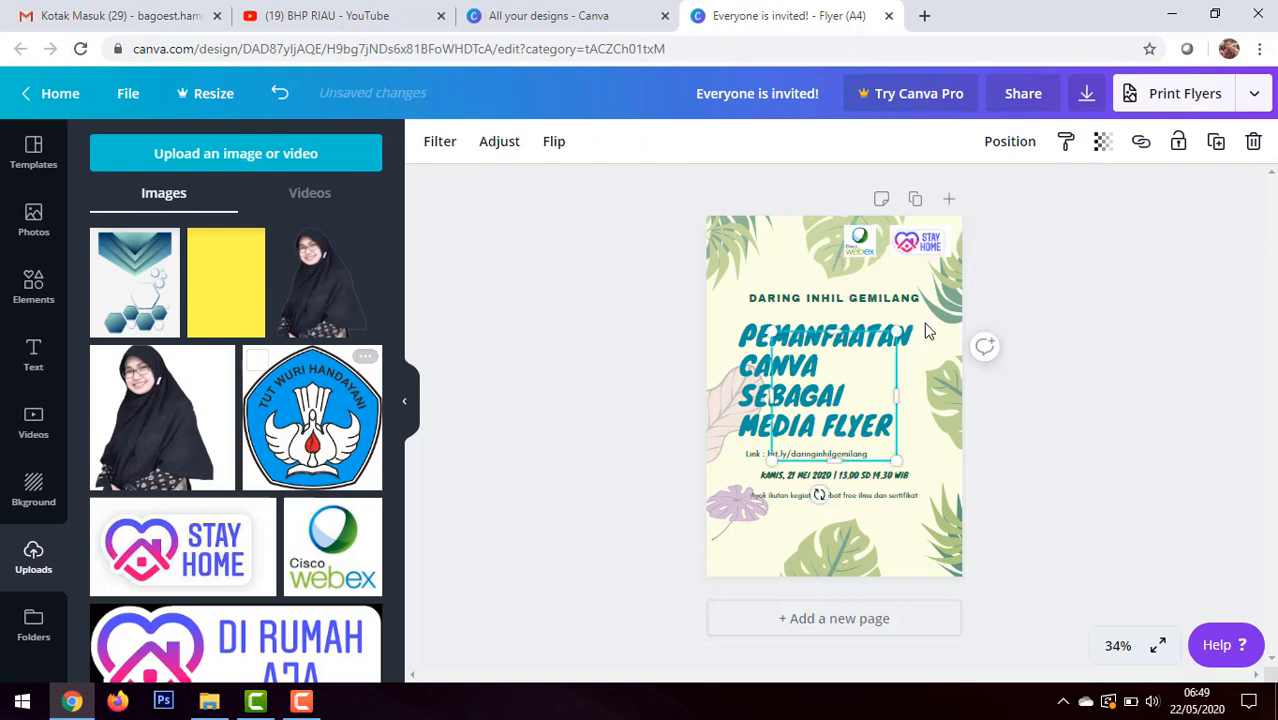
drag(899, 332, 819, 258)
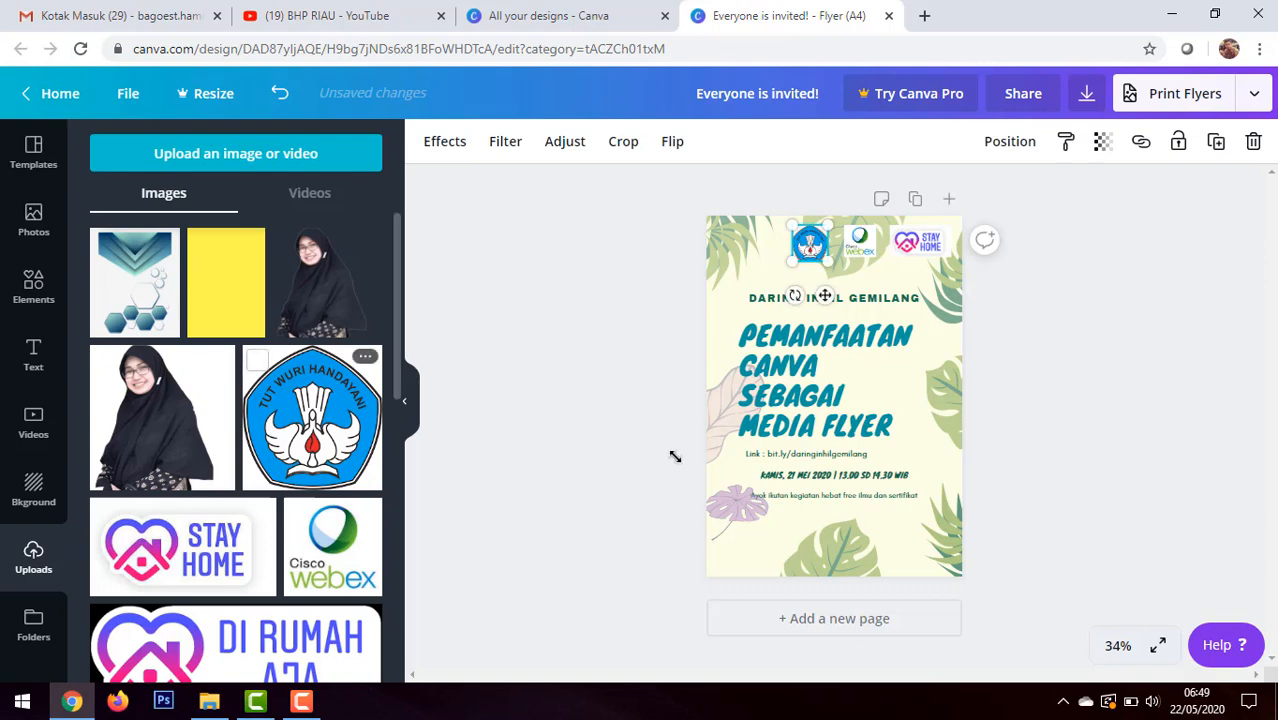
Step: Add the IGI Ikatan Guru Indonesia logo from the uploads and place it small in the flyer's upper-left corner
scroll(345, 489, down, 10)
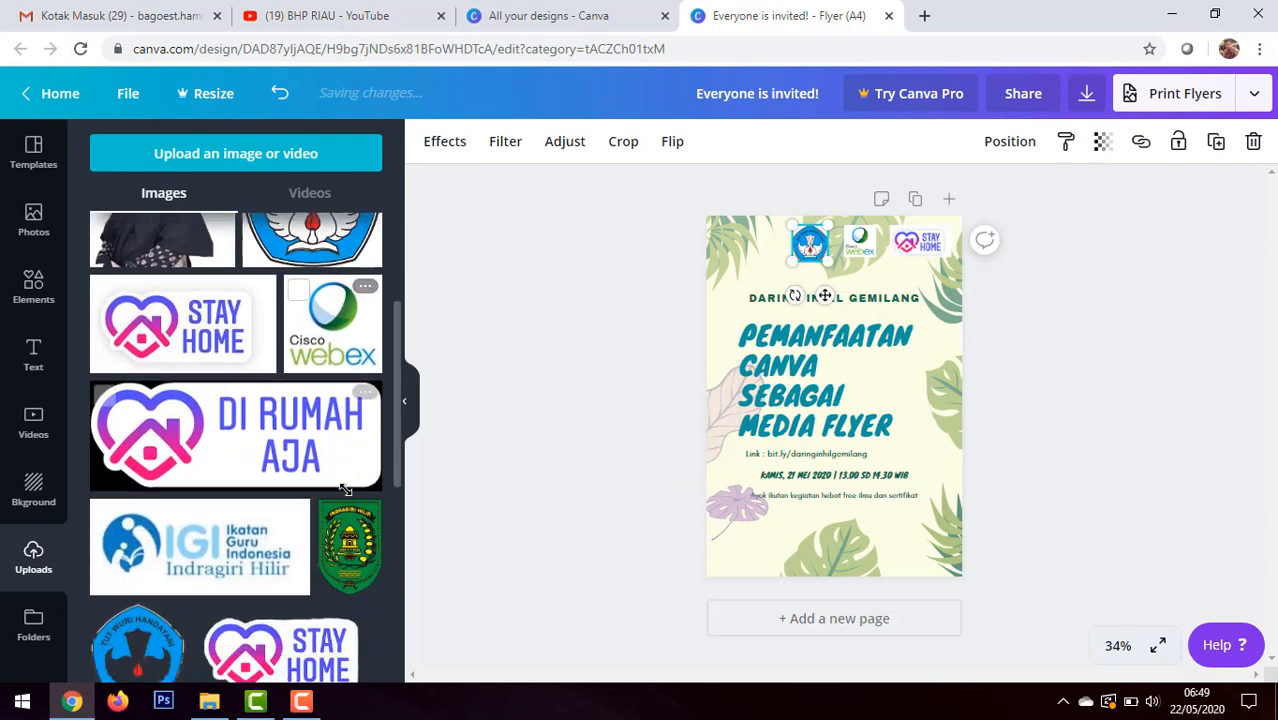
scroll(345, 489, up, 6)
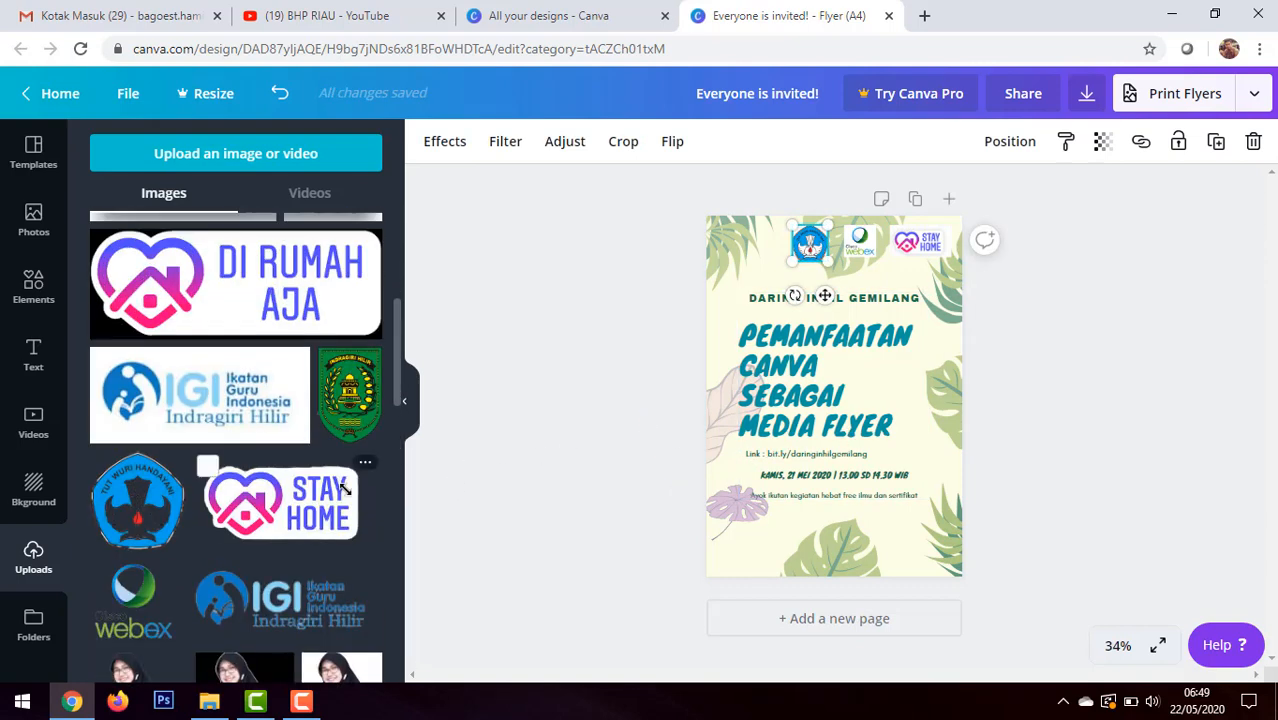
scroll(343, 487, down, 3)
scroll(341, 487, up, 5)
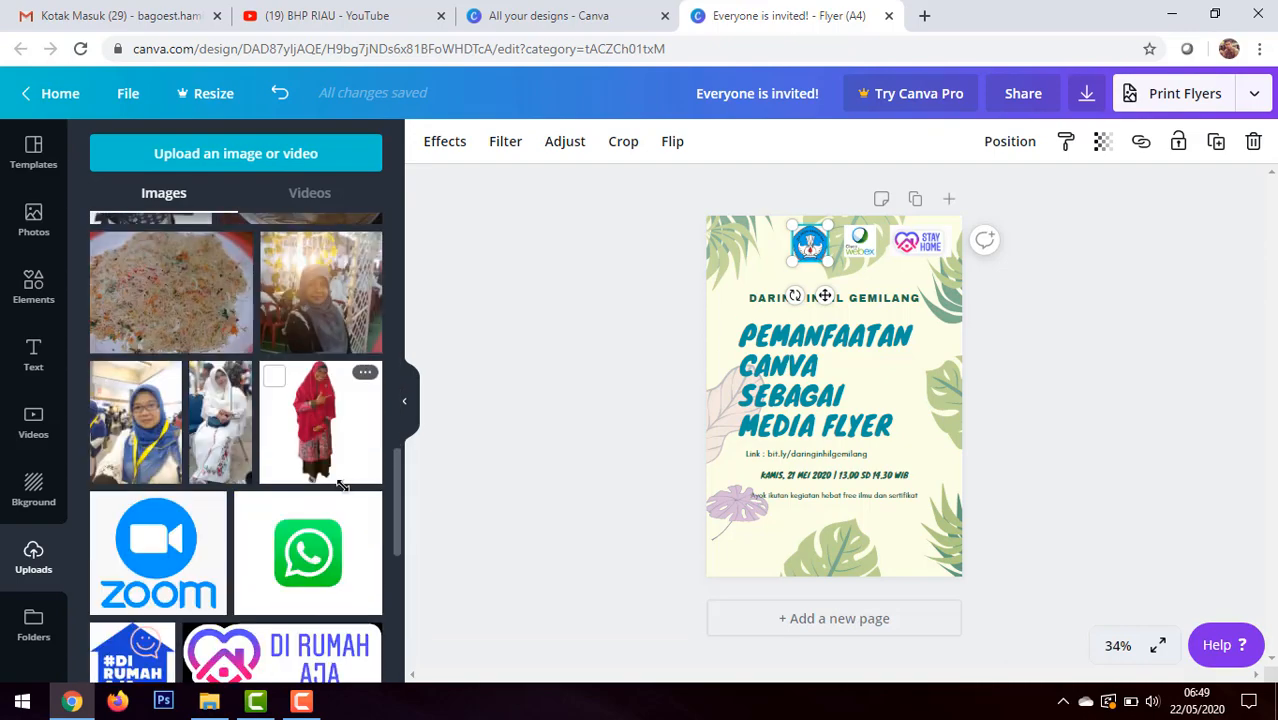
scroll(341, 486, down, 5)
scroll(341, 486, down, 6)
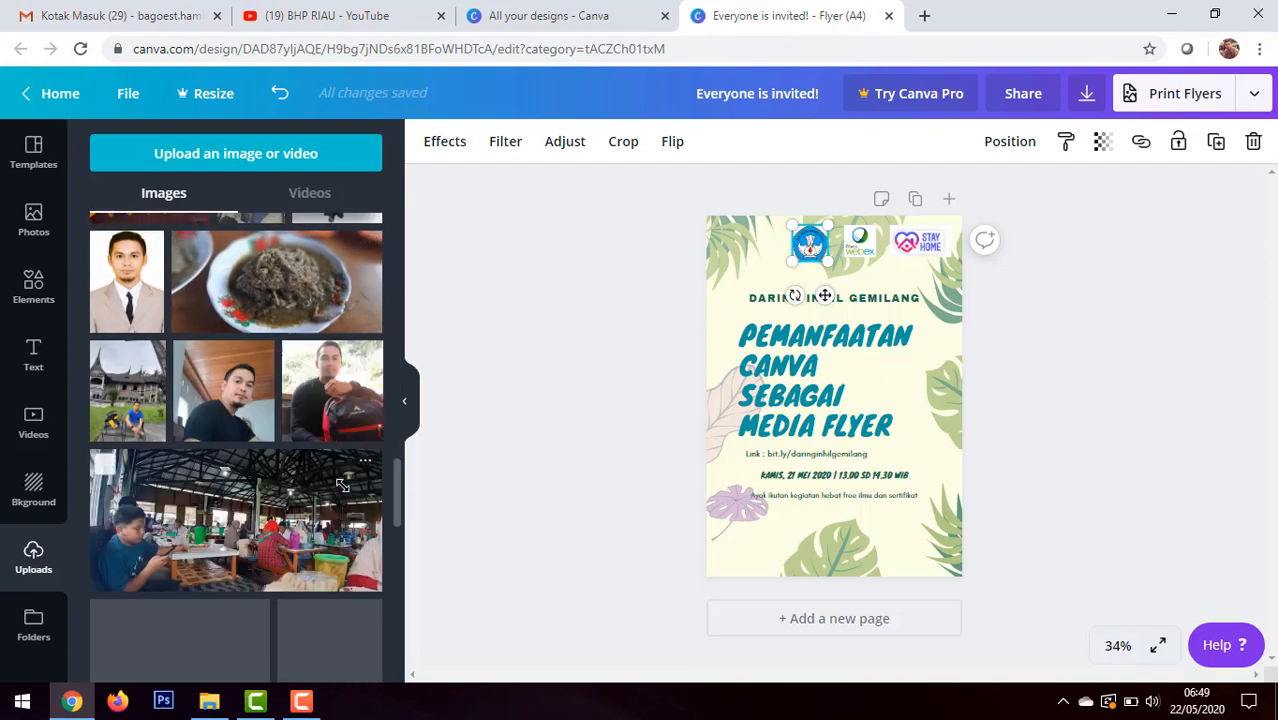
scroll(342, 485, down, 1)
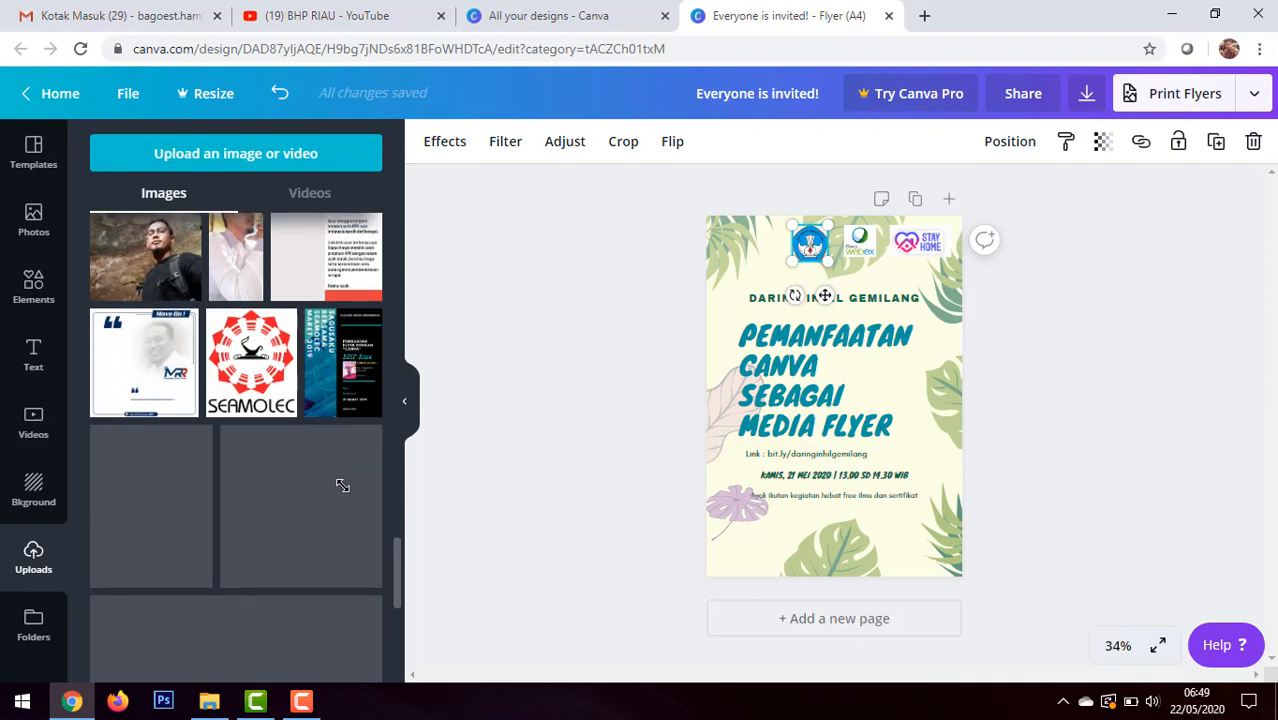
scroll(342, 487, down, 3)
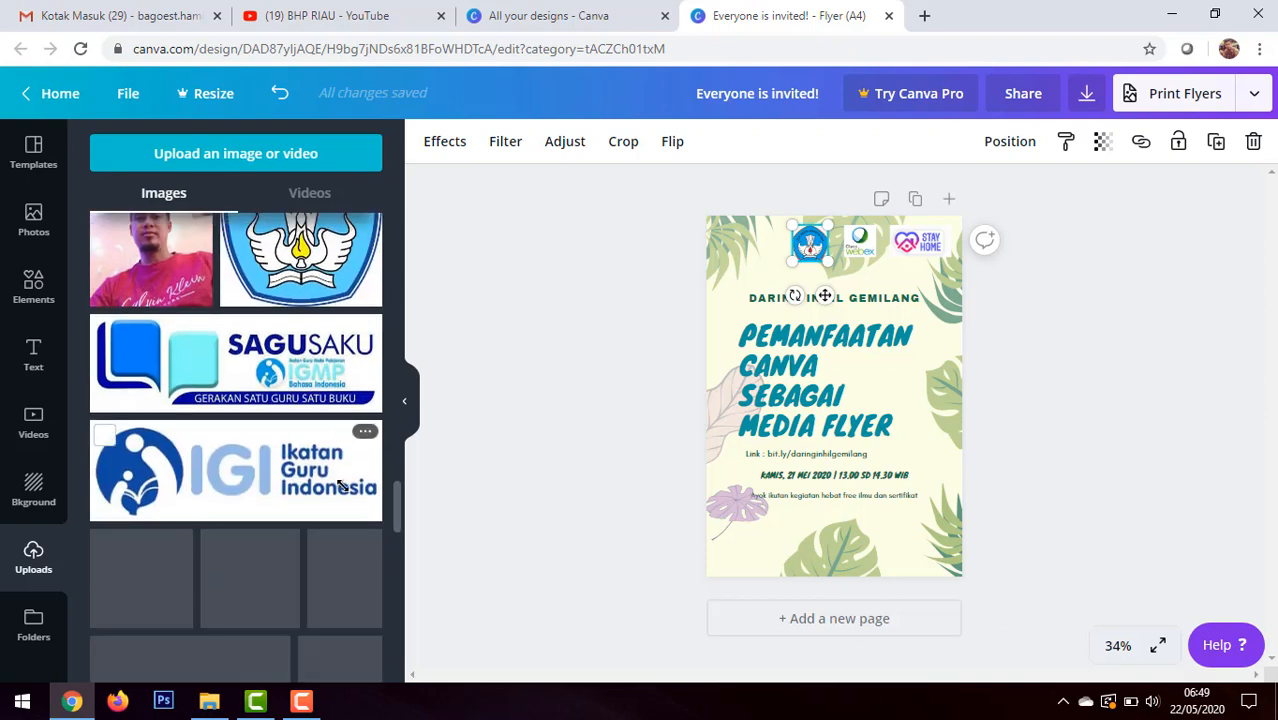
click(278, 458)
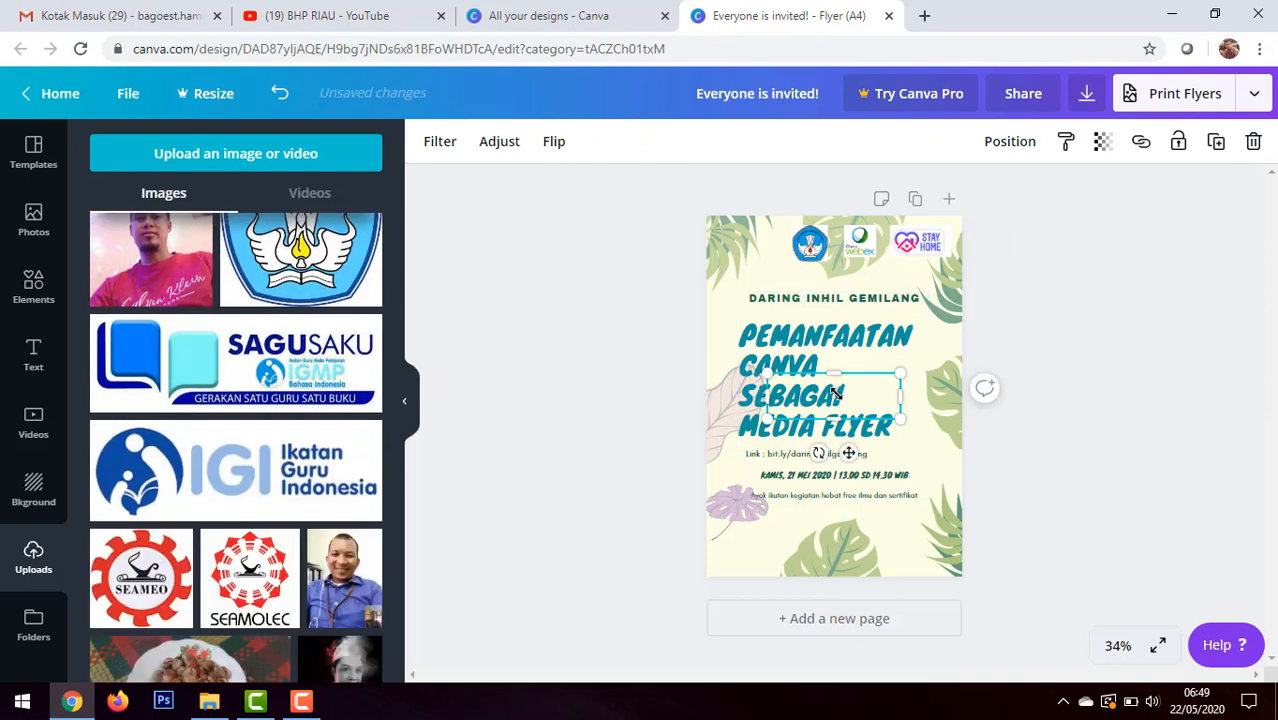
drag(838, 397, 864, 248)
Step: Shift the Tut Wuri Handayani, Cisco Webex and Stay Home logos slightly right to space them evenly beside the IGI logo
click(818, 241)
click(856, 265)
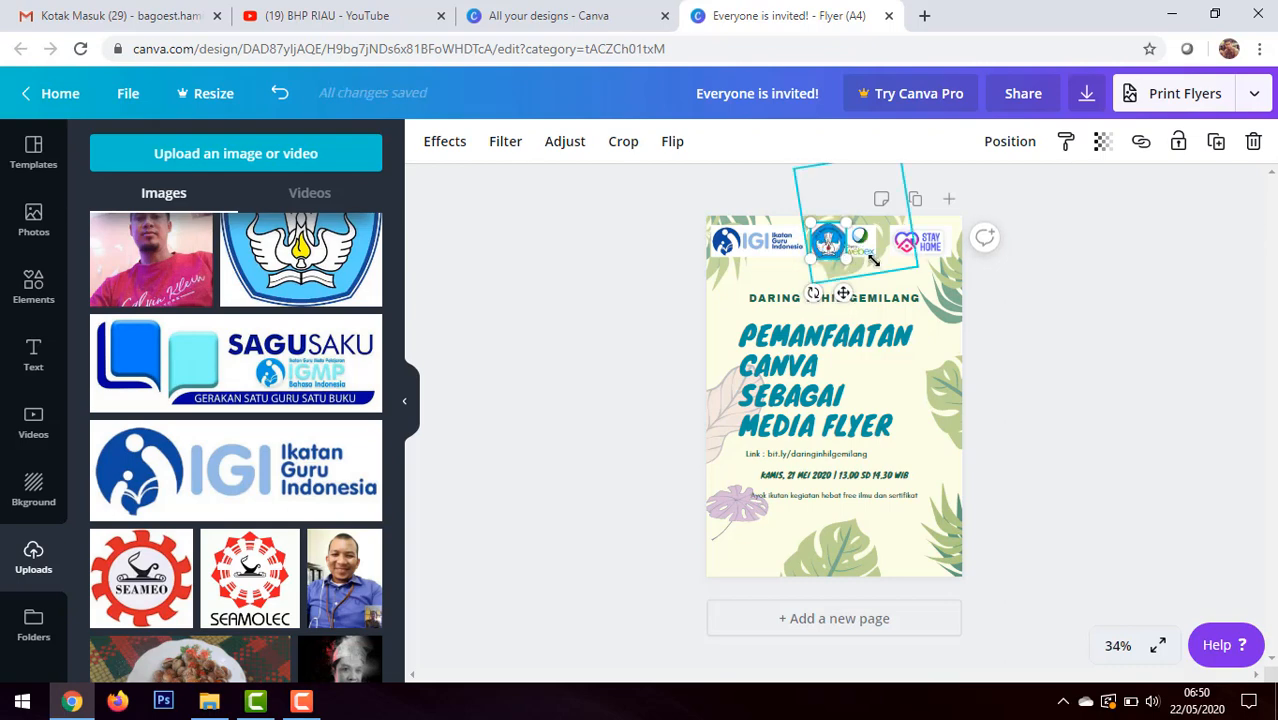
click(864, 242)
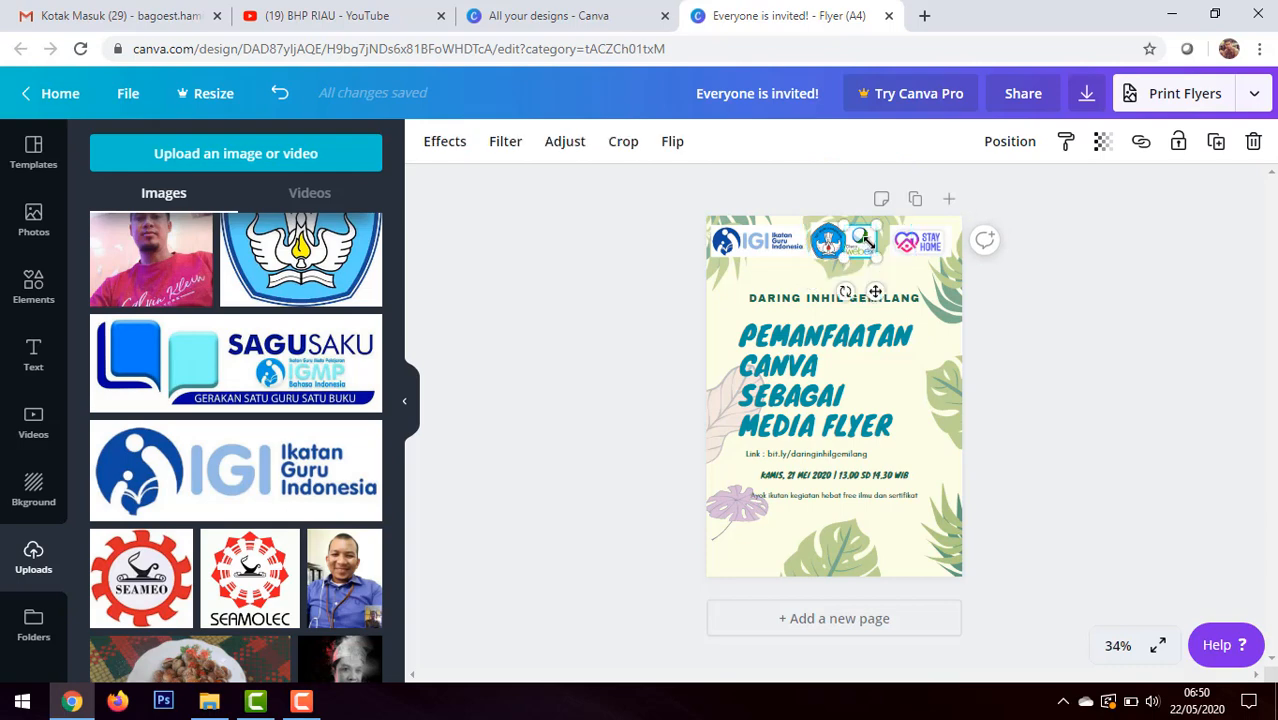
drag(866, 240, 869, 240)
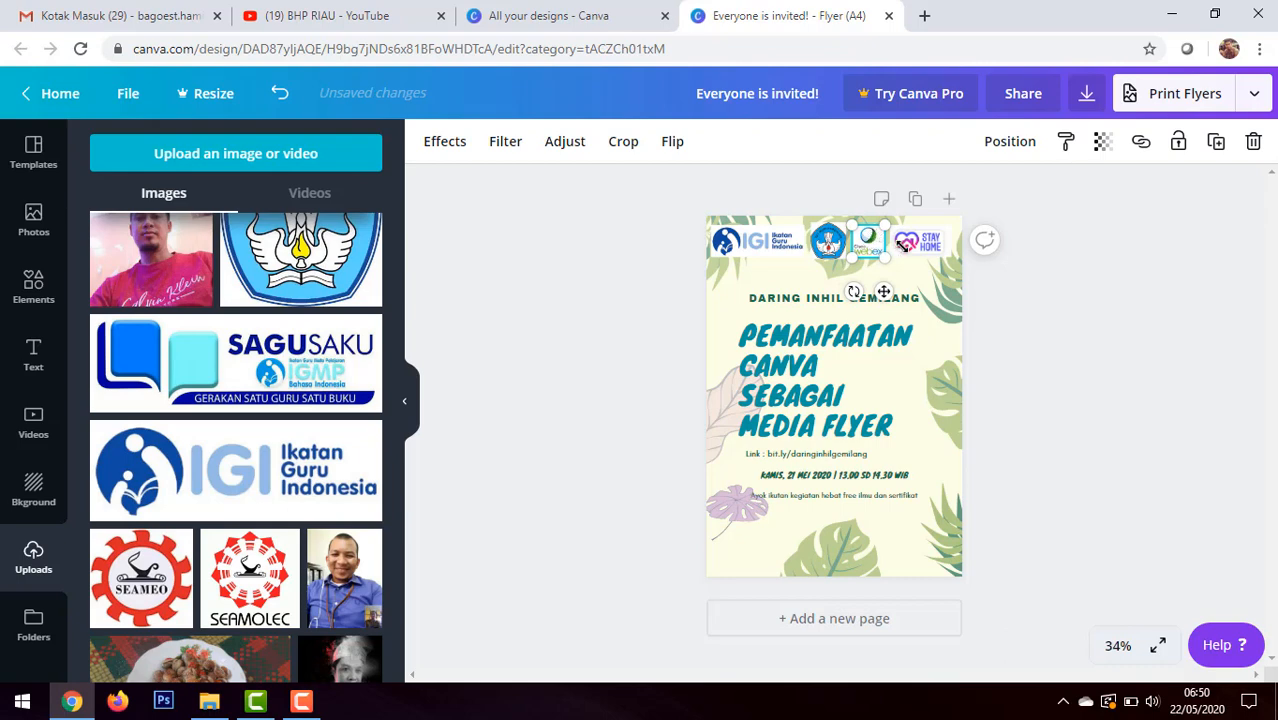
click(905, 245)
drag(918, 248, 920, 250)
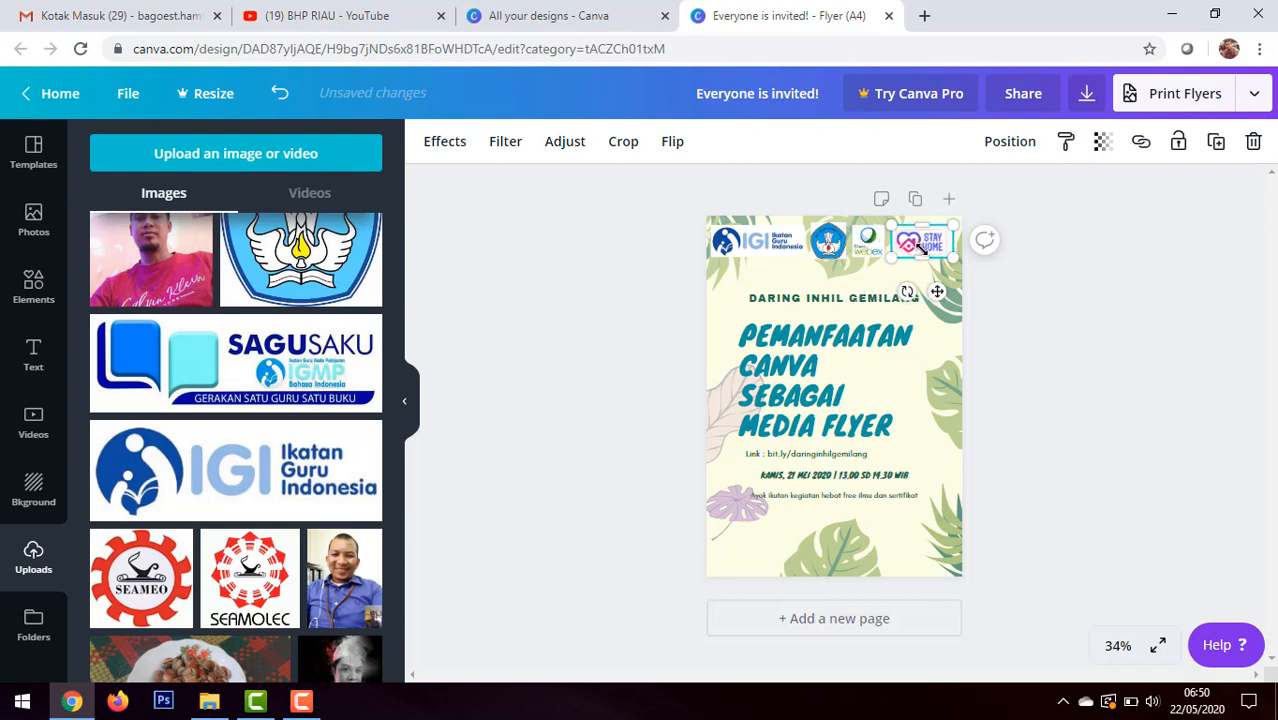
click(1108, 321)
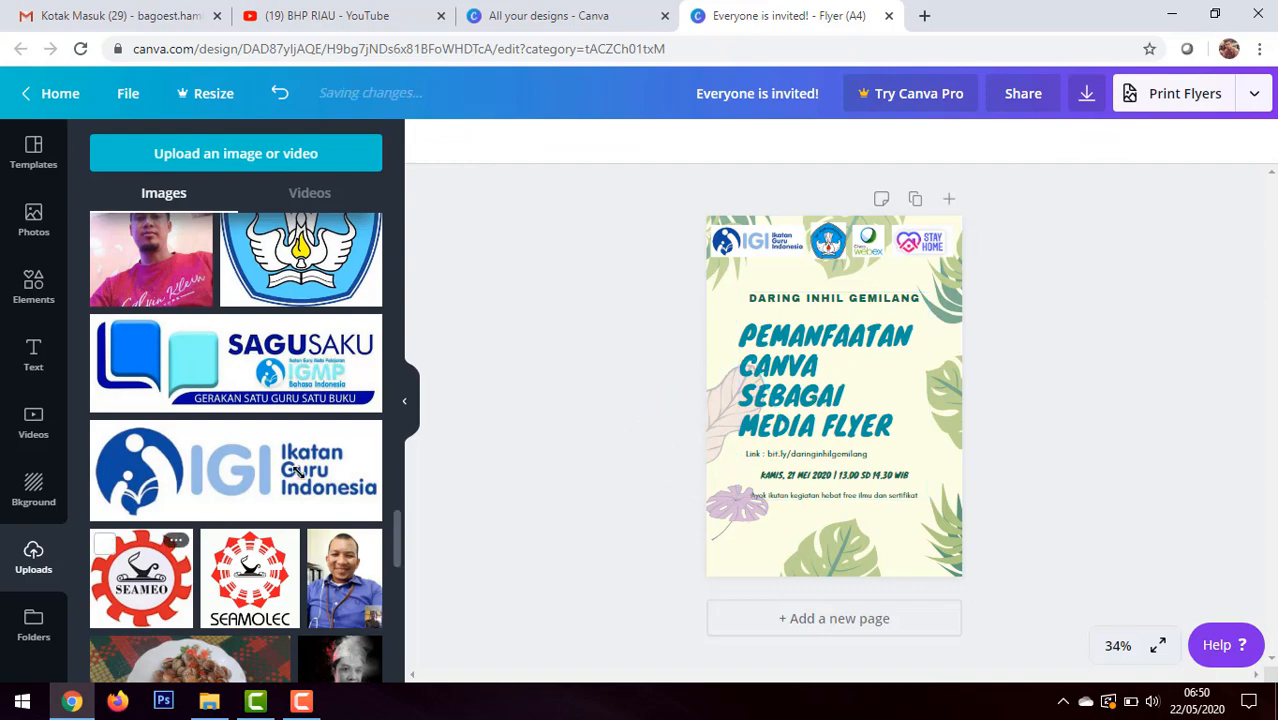
Step: Add the uploaded white-background portrait of the woman in black, shrink it and place it in the flyer's lower-right corner
scroll(289, 449, down, 5)
scroll(289, 449, up, 5)
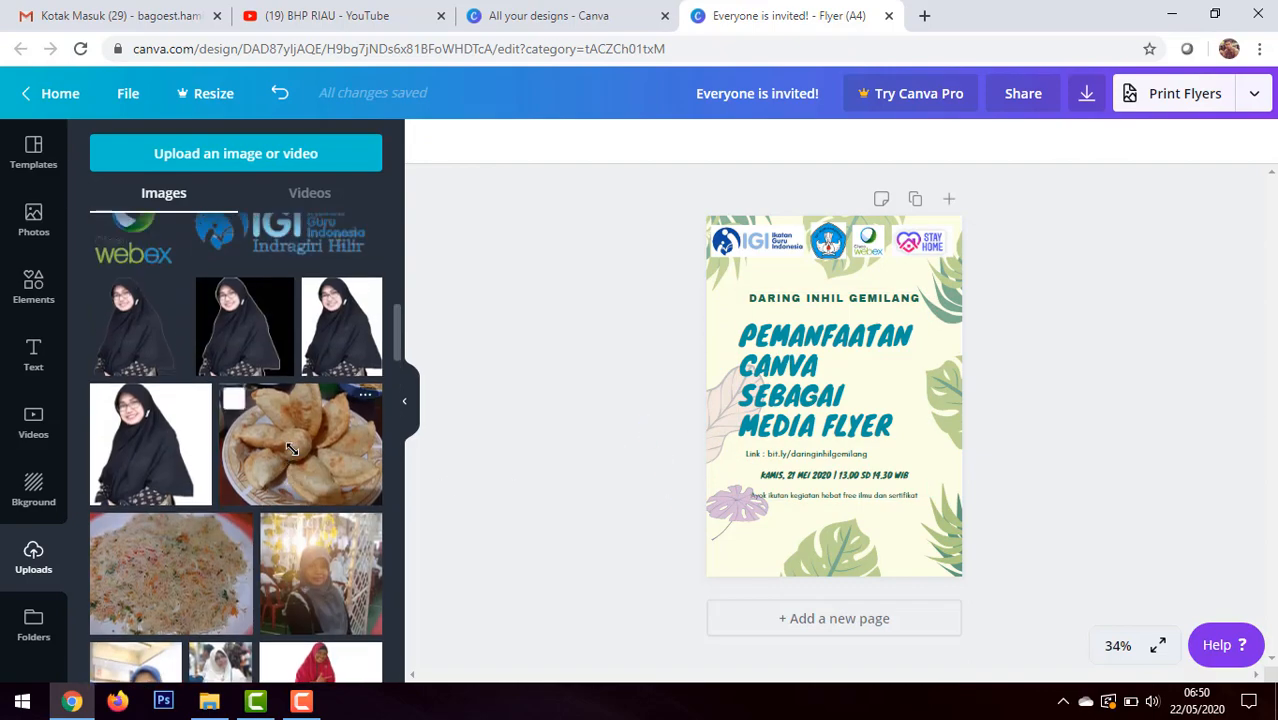
click(338, 332)
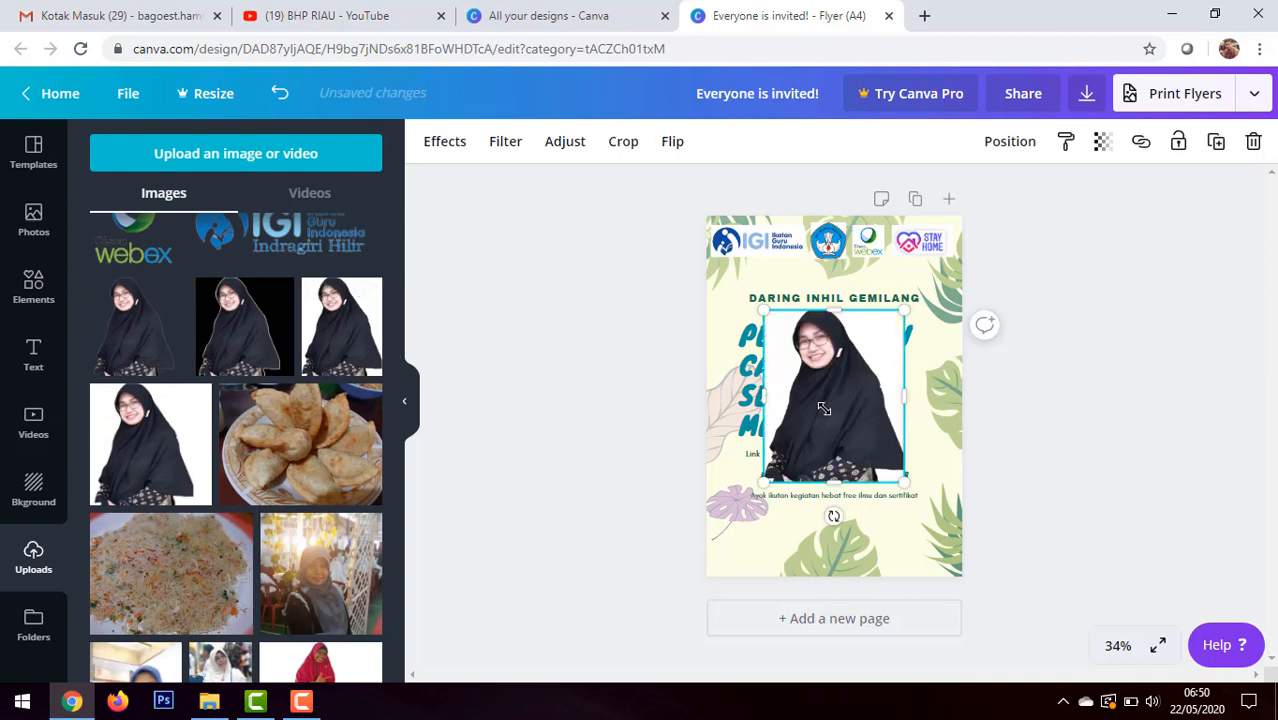
drag(825, 410, 894, 505)
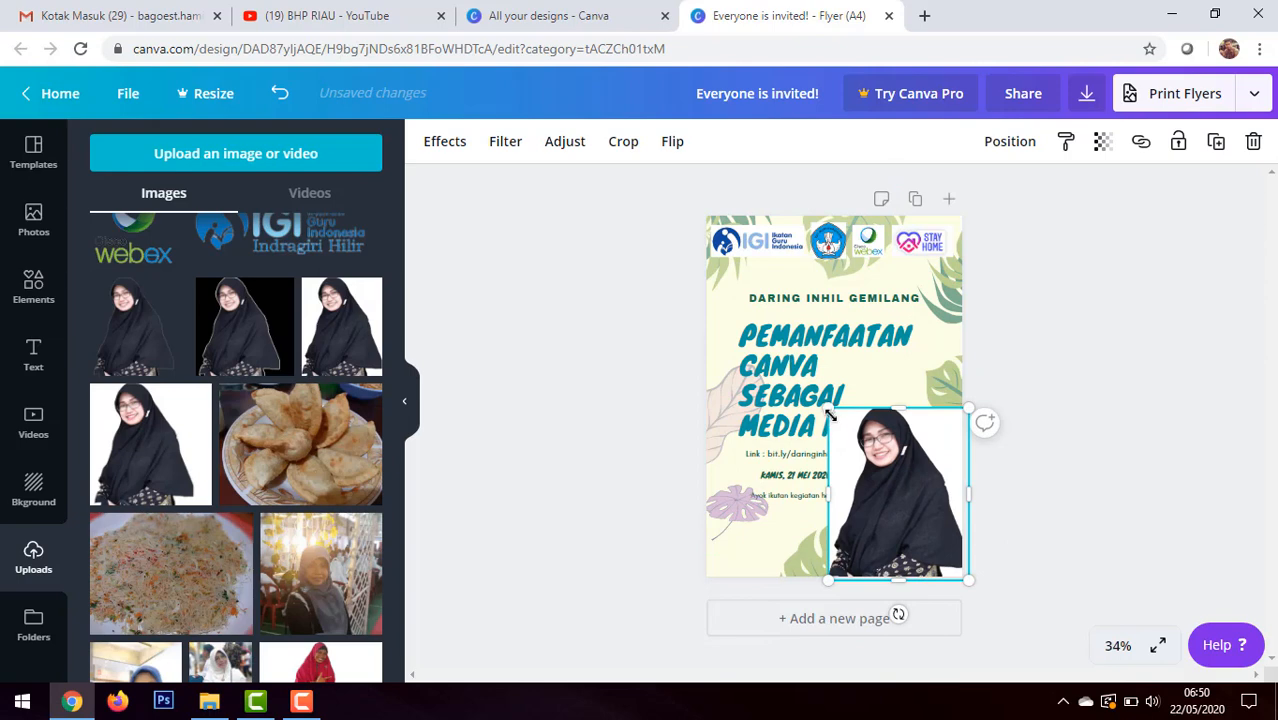
drag(830, 413, 890, 499)
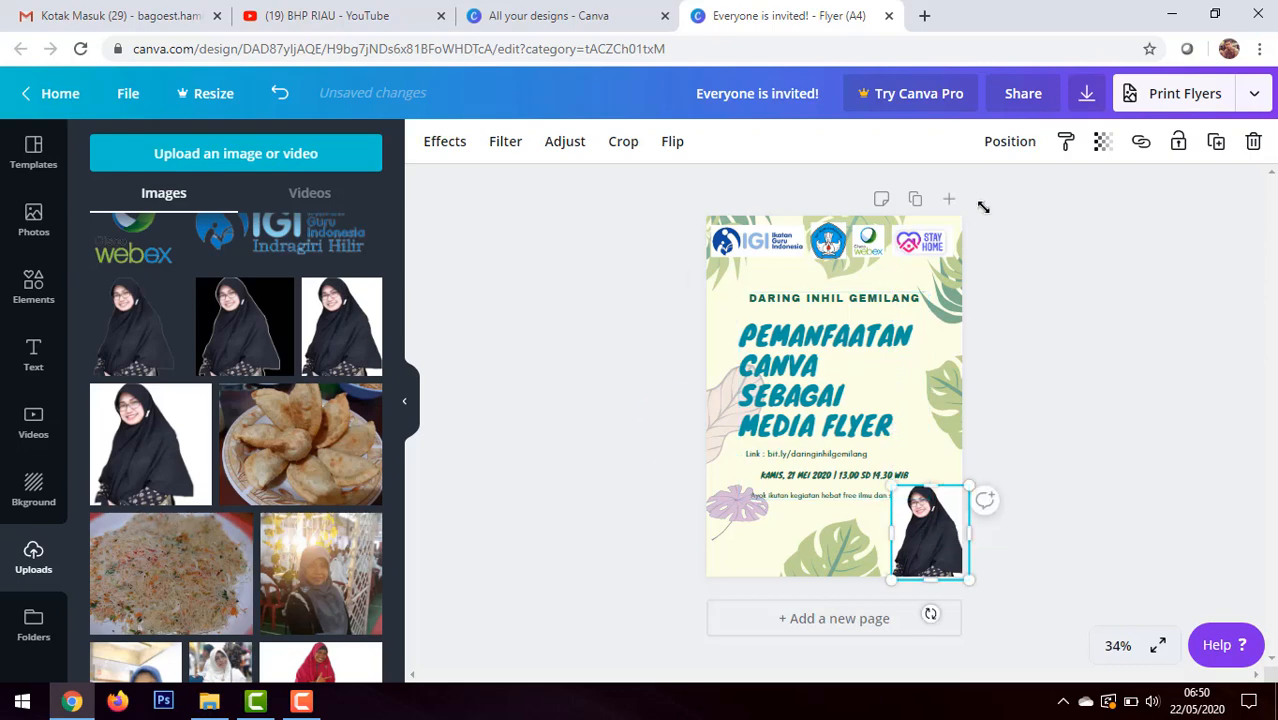
click(1054, 450)
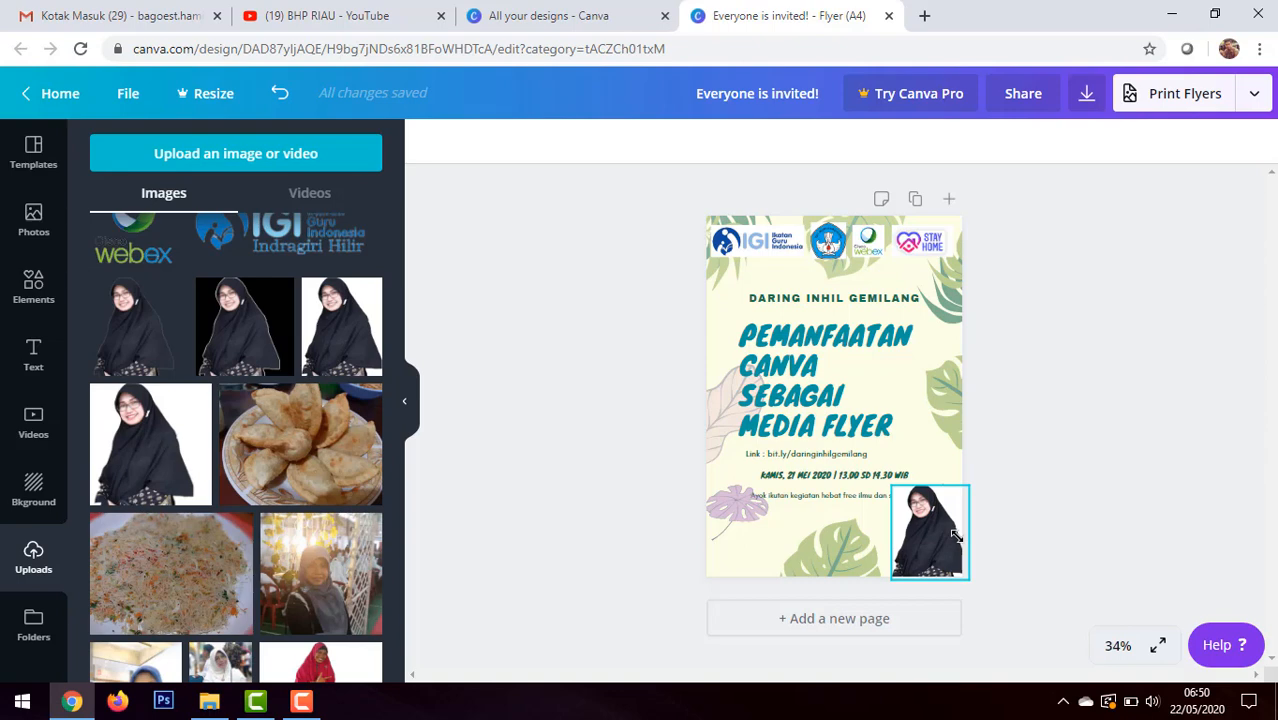
Step: Add a blank second page after the flyer page and return to page 1
click(726, 573)
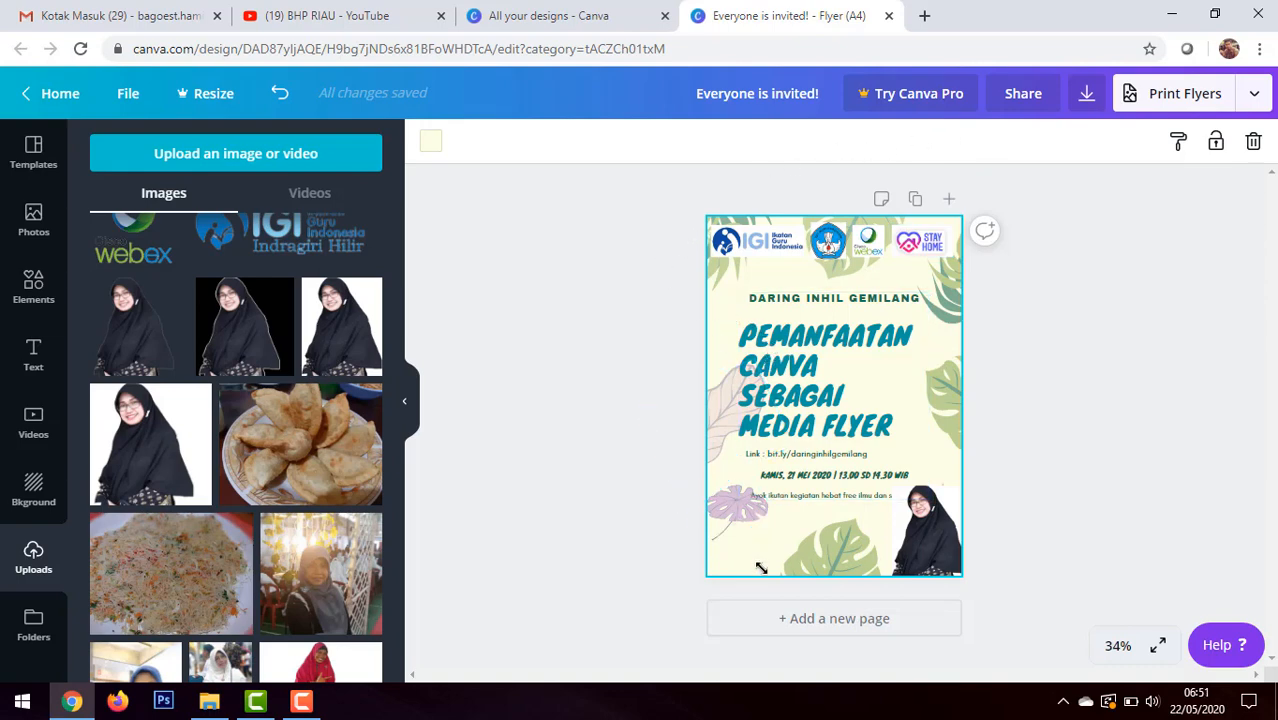
click(949, 198)
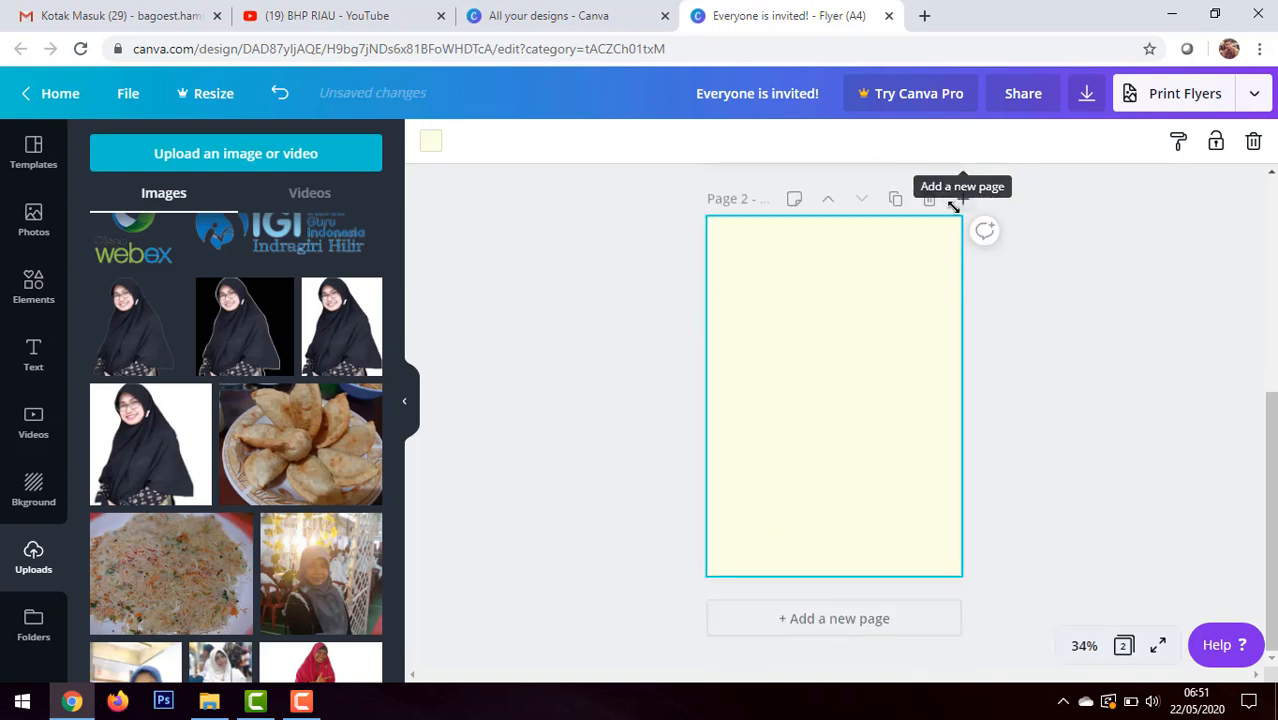
scroll(950, 205, up, 4)
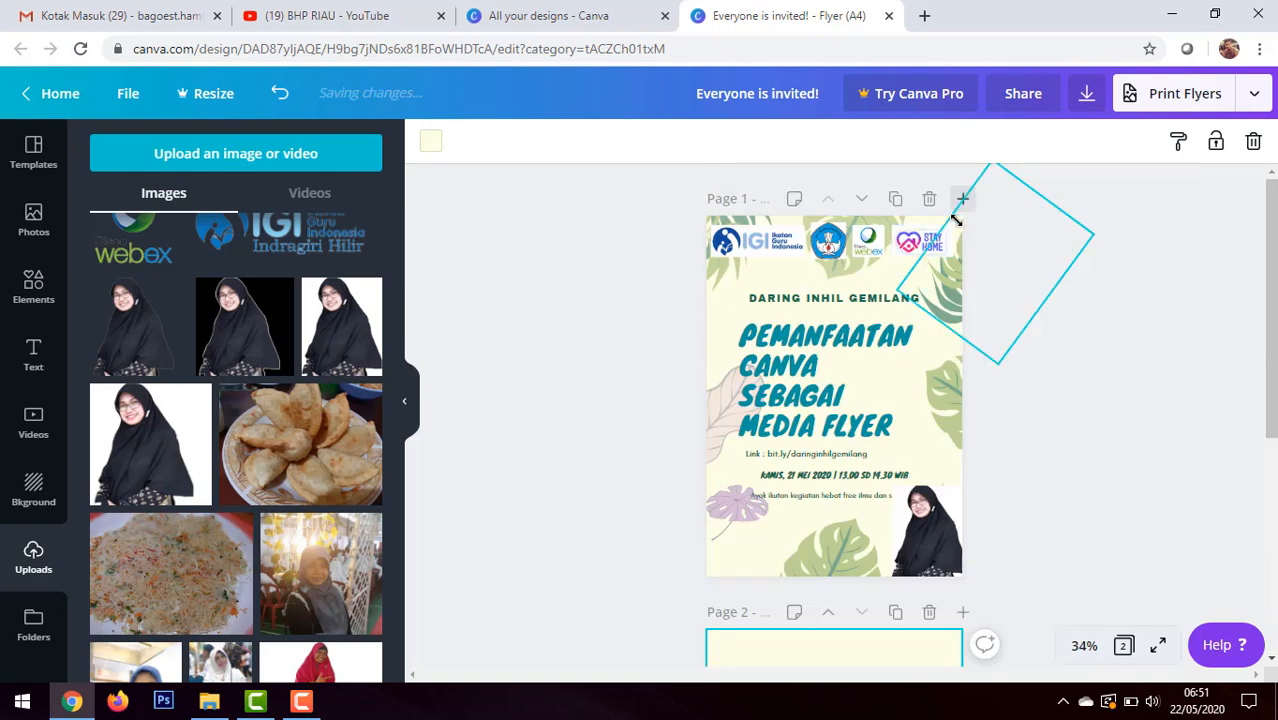
click(951, 220)
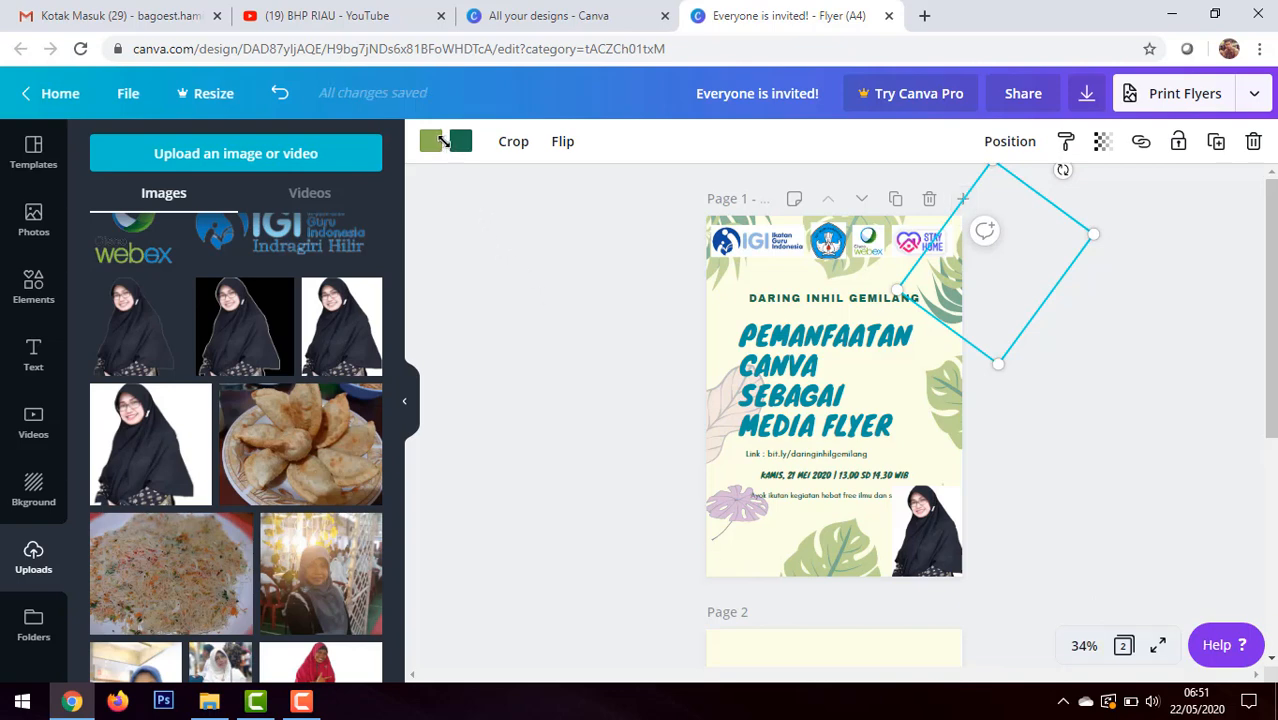
click(730, 576)
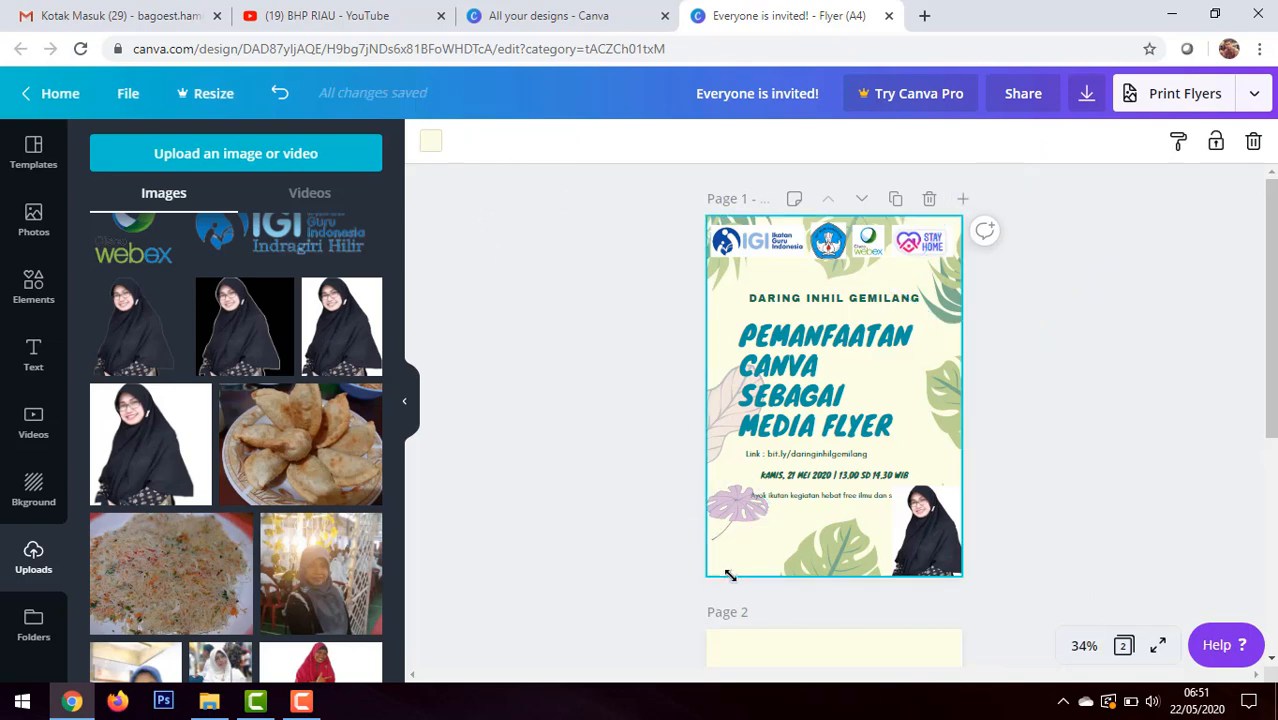
right_click(726, 571)
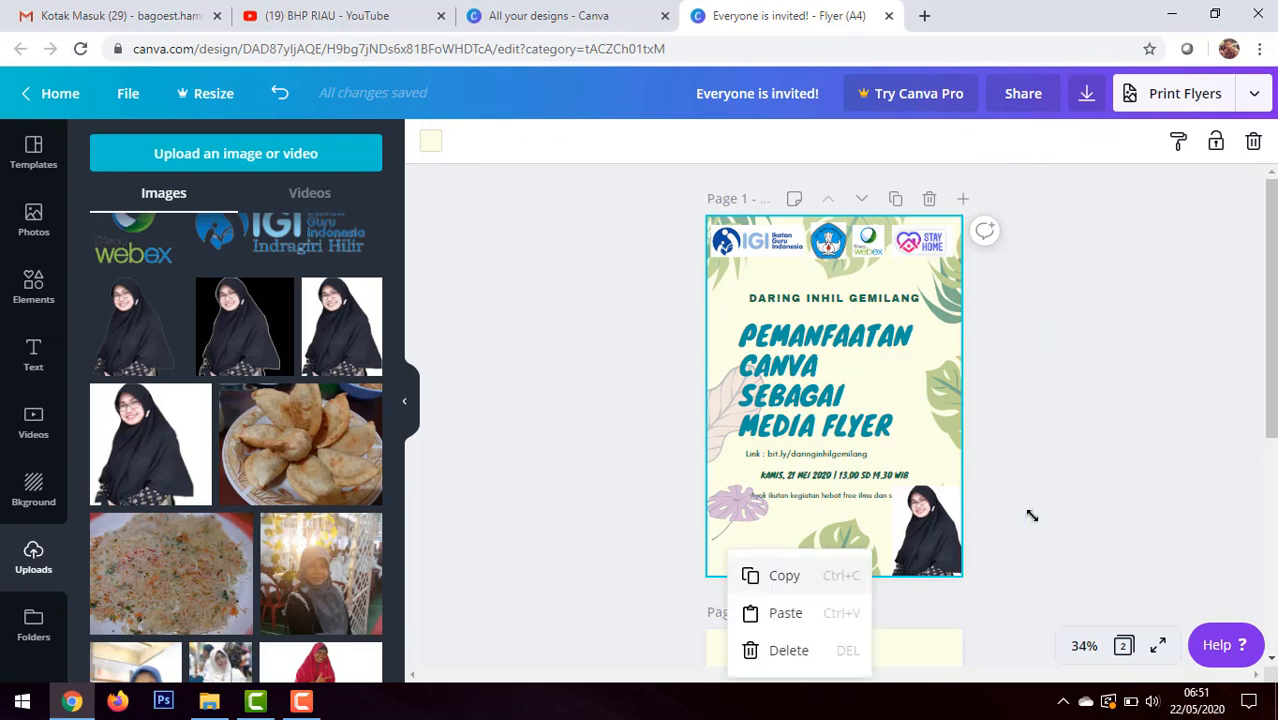
click(1107, 480)
click(1105, 483)
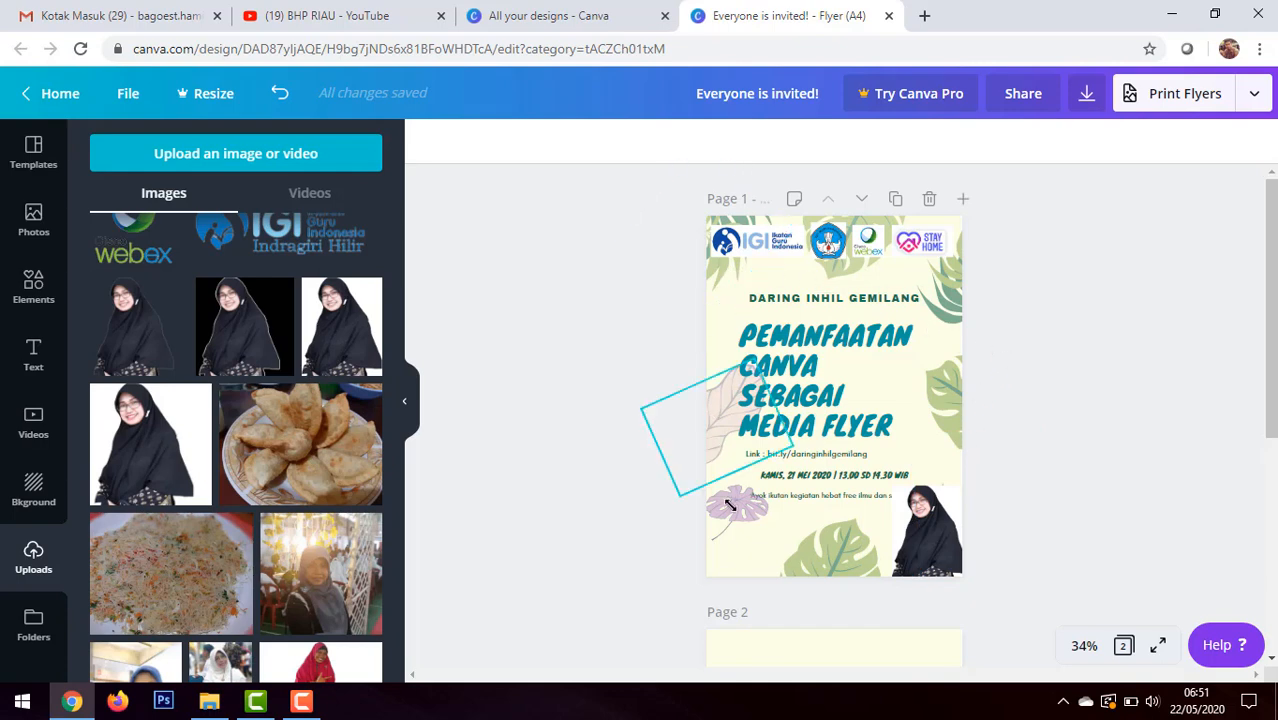
click(715, 567)
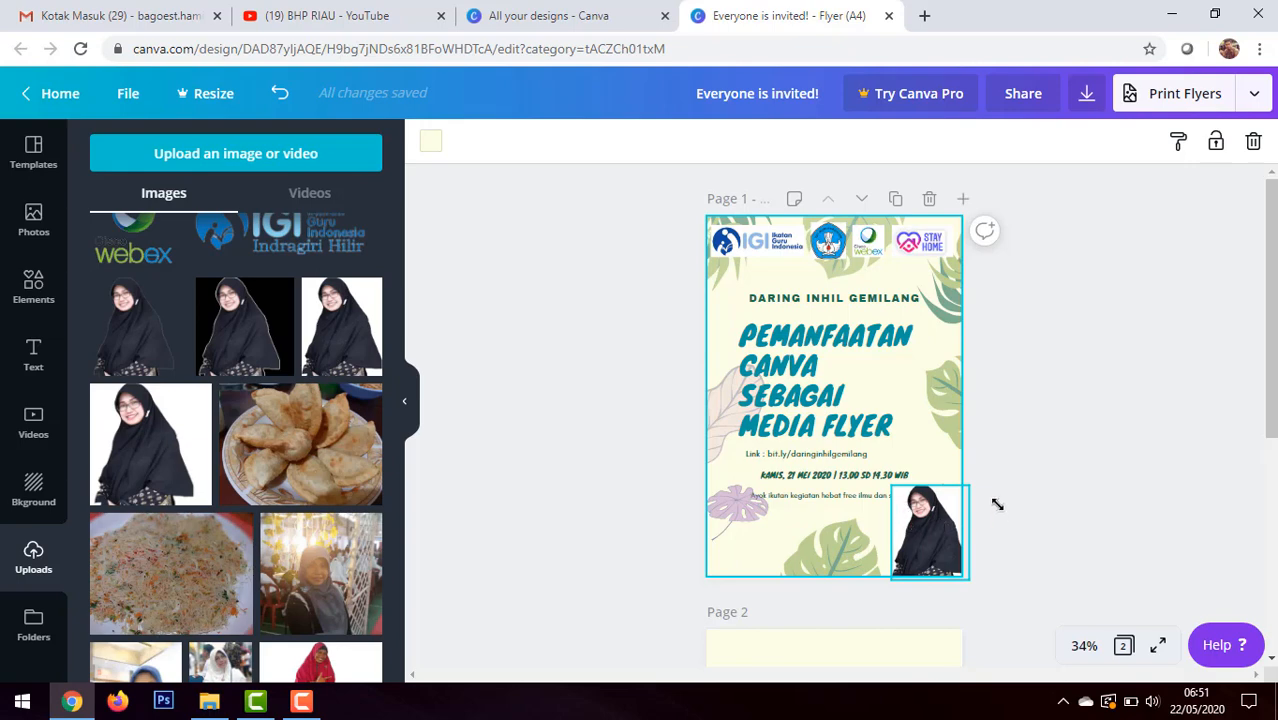
scroll(385, 539, down, 4)
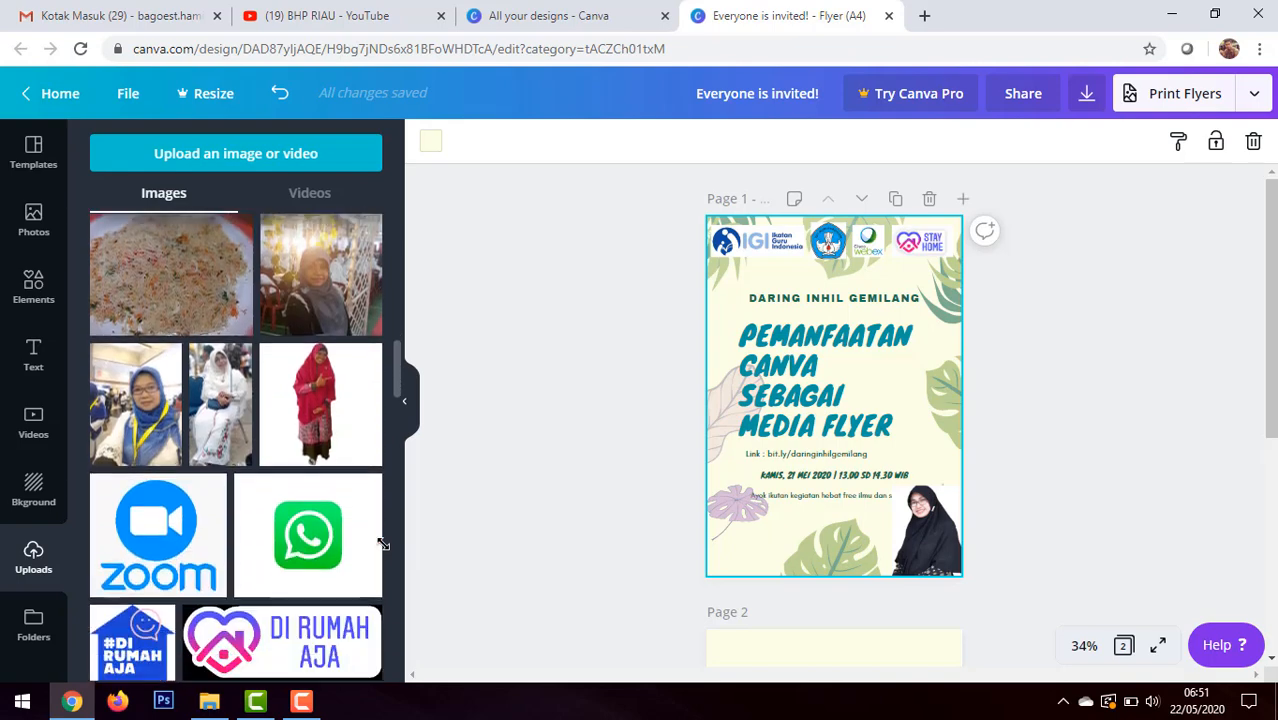
scroll(420, 541, down, 3)
scroll(600, 533, up, 3)
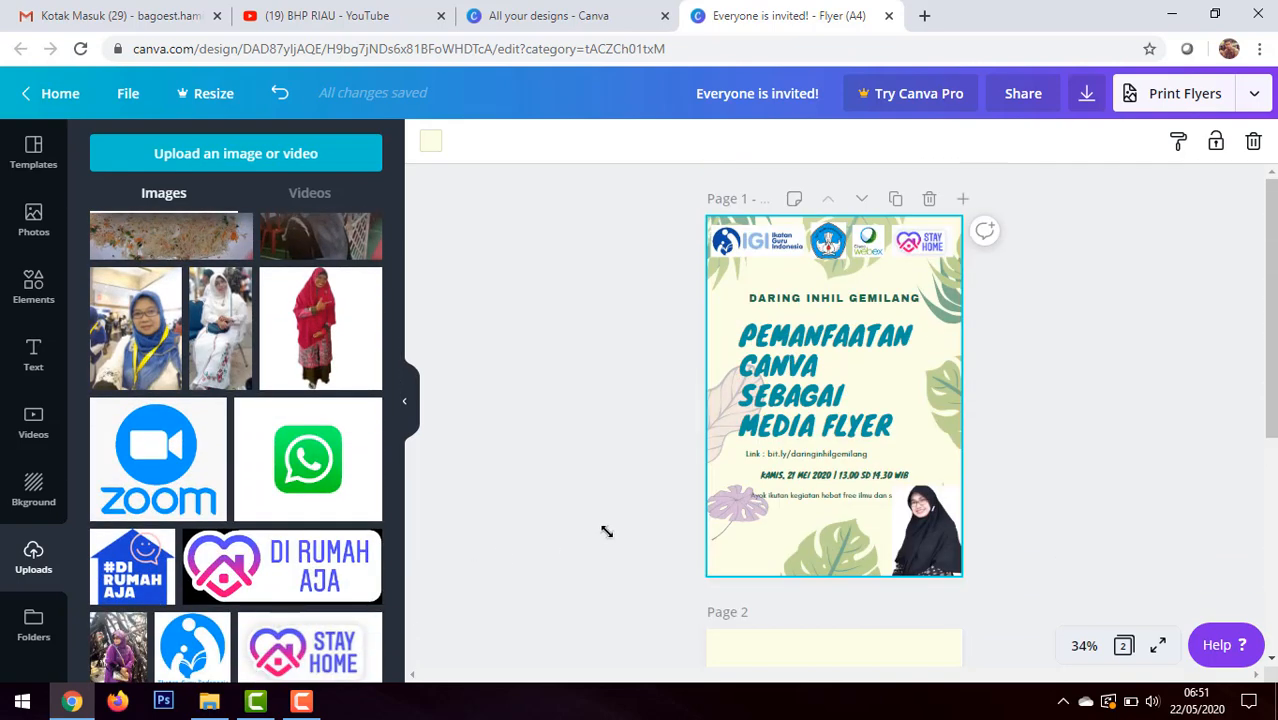
Step: Open the remove.bg/upload page in a new browser tab
click(921, 15)
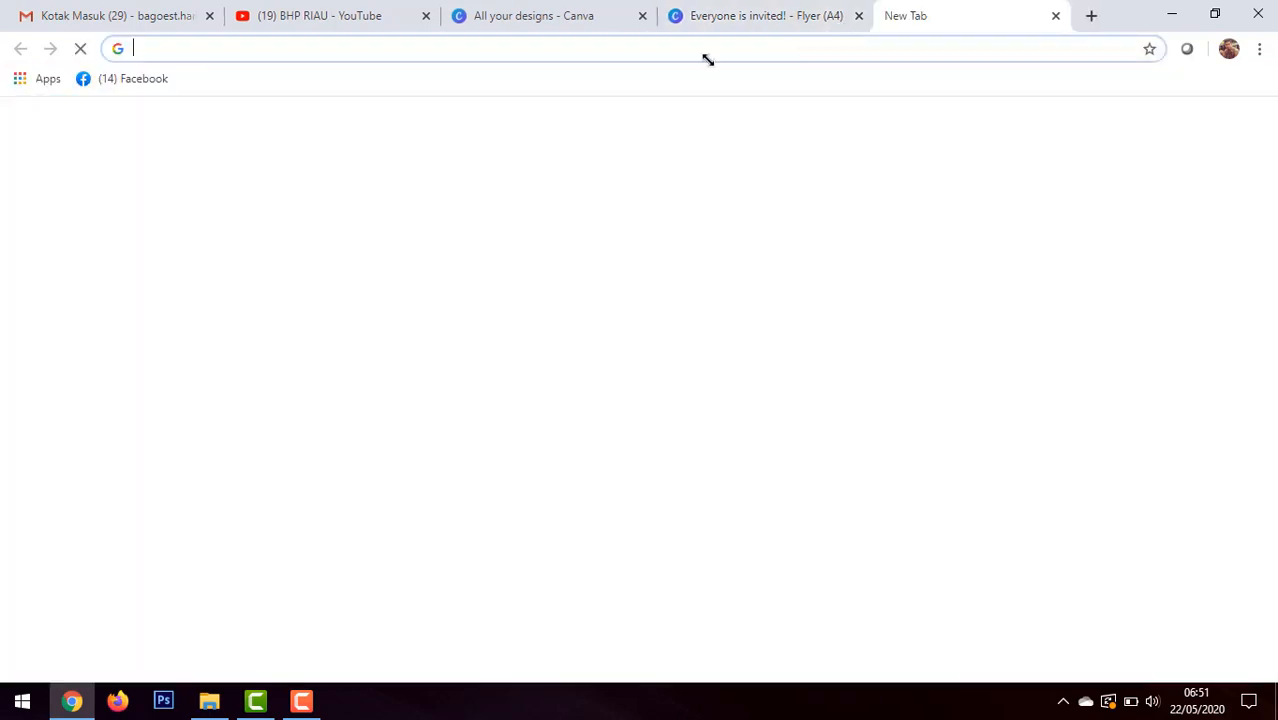
click(553, 47)
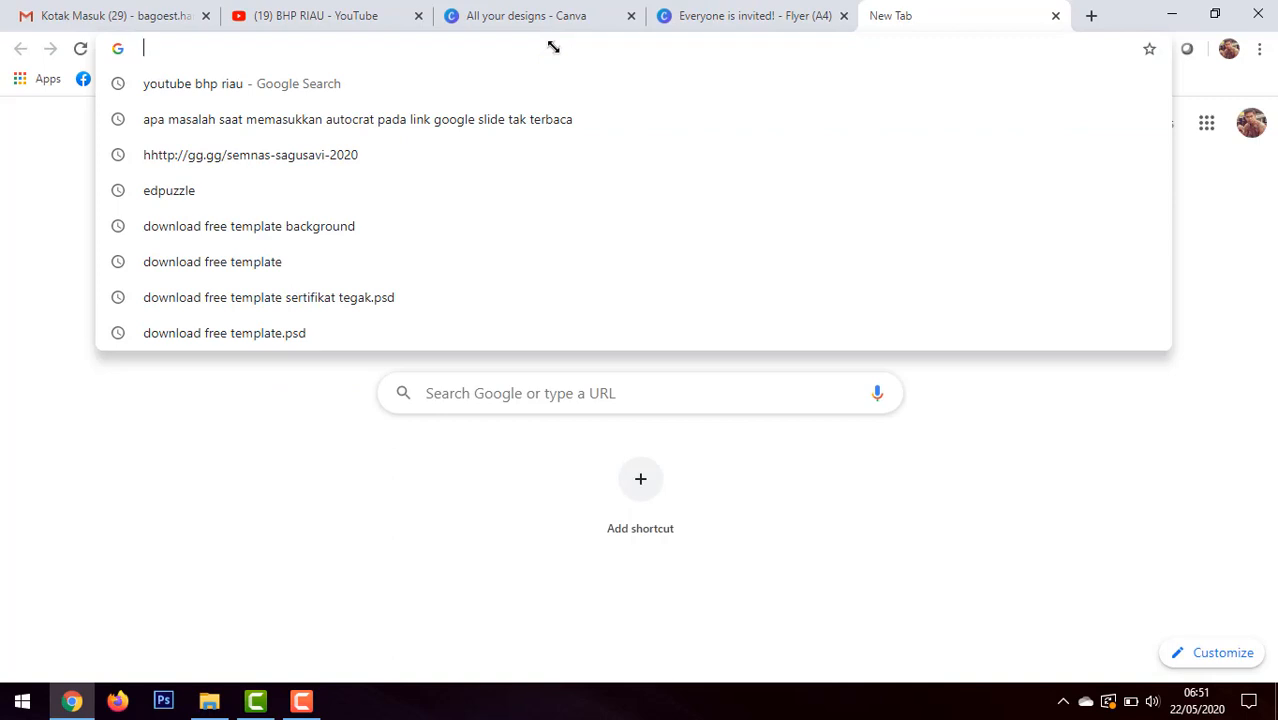
text(remo)
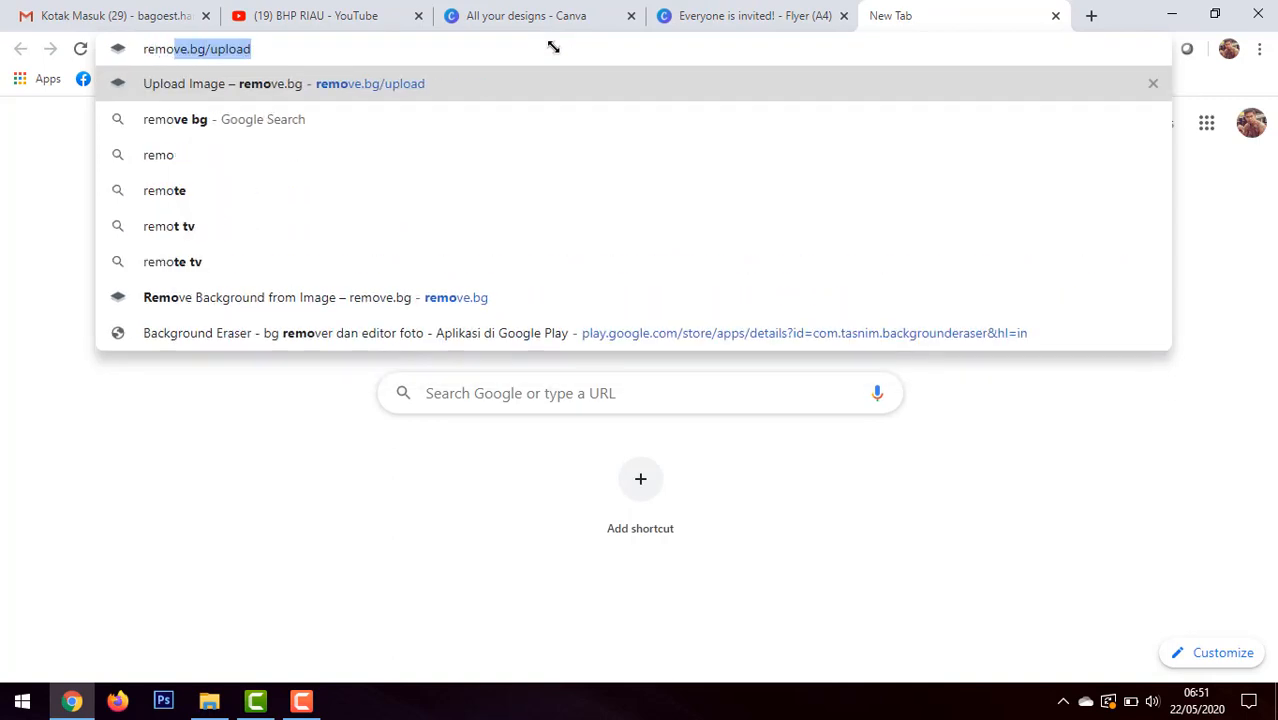
key(Return)
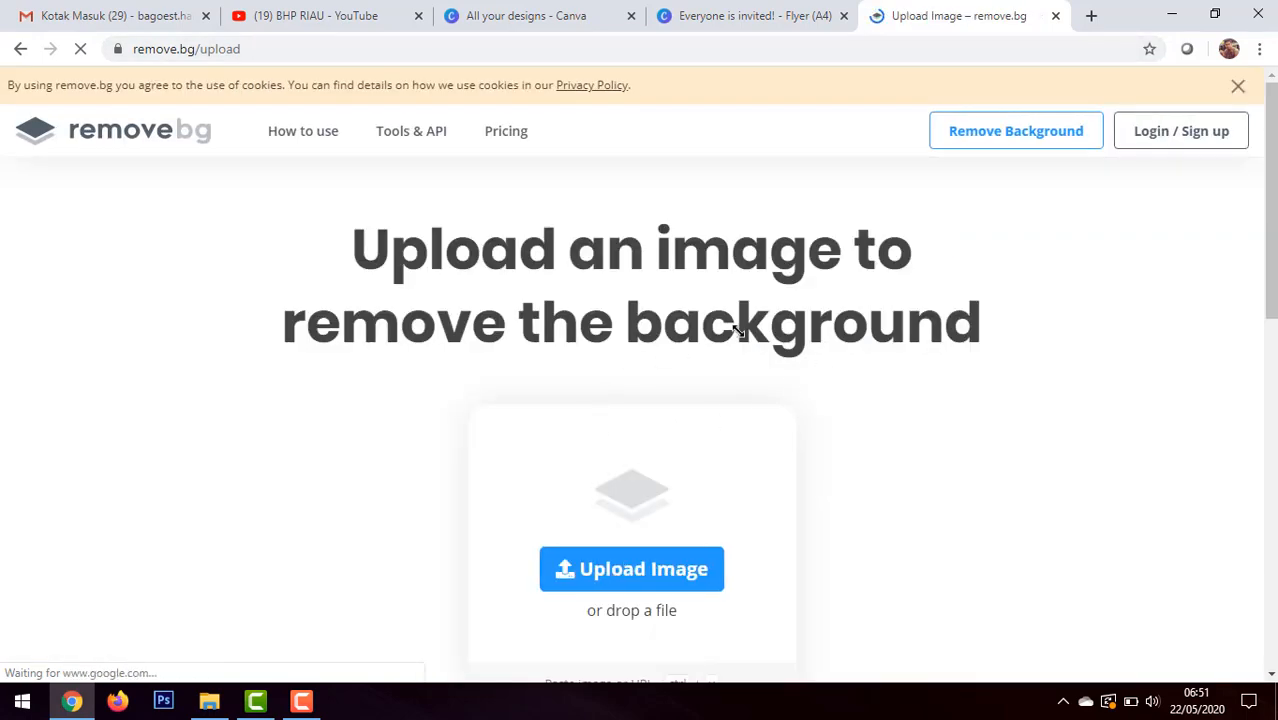
Step: Upload the white-background portrait of the woman in black from the Downloads folder to remove.bg for background removal
scroll(737, 331, down, 2)
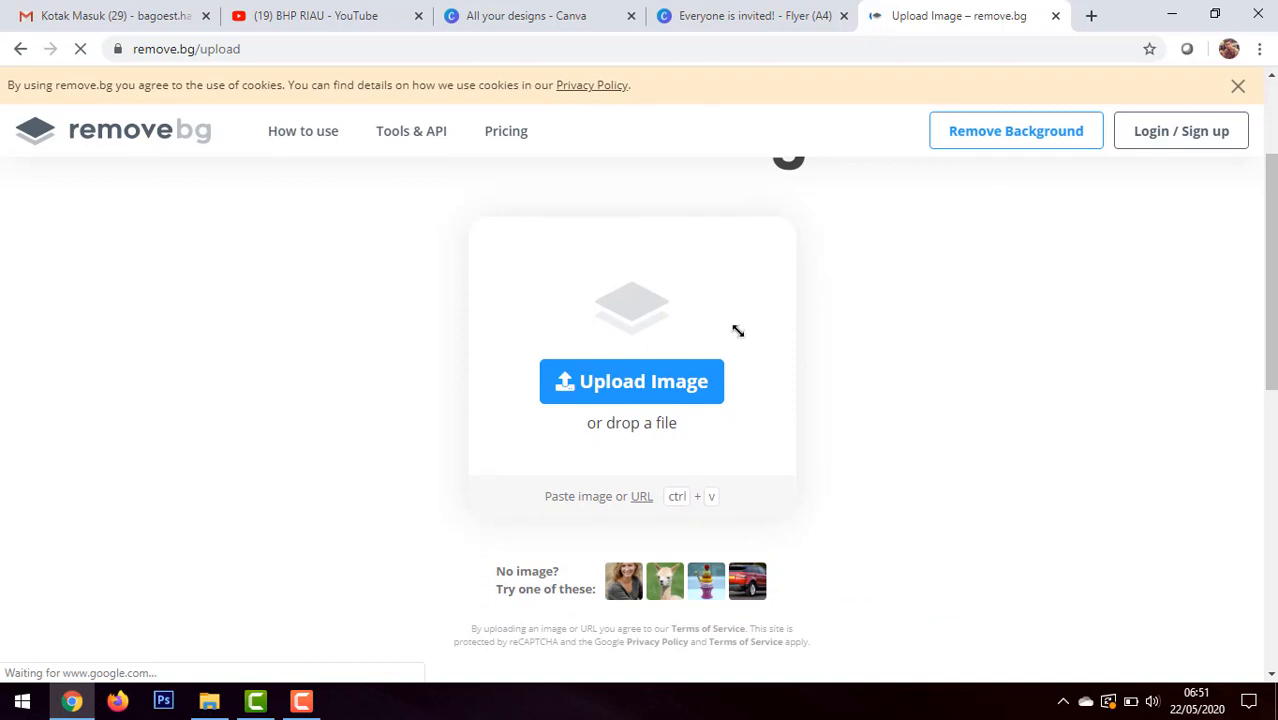
click(667, 381)
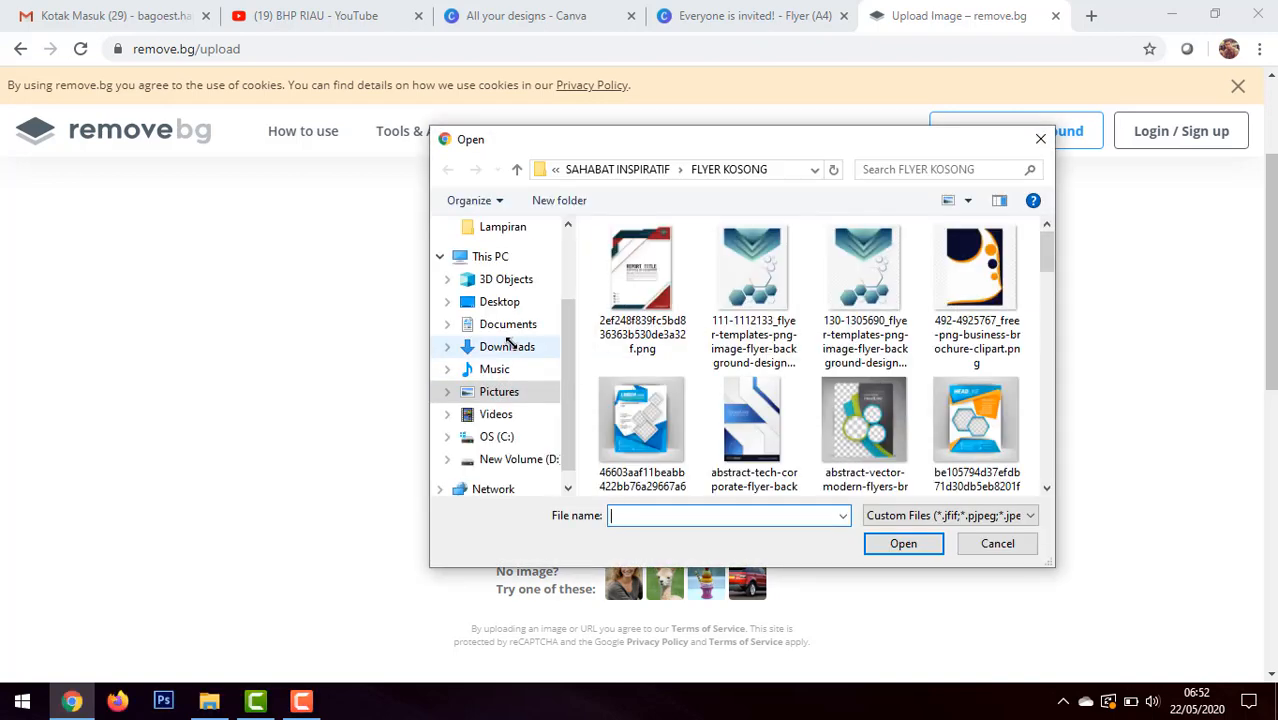
click(510, 343)
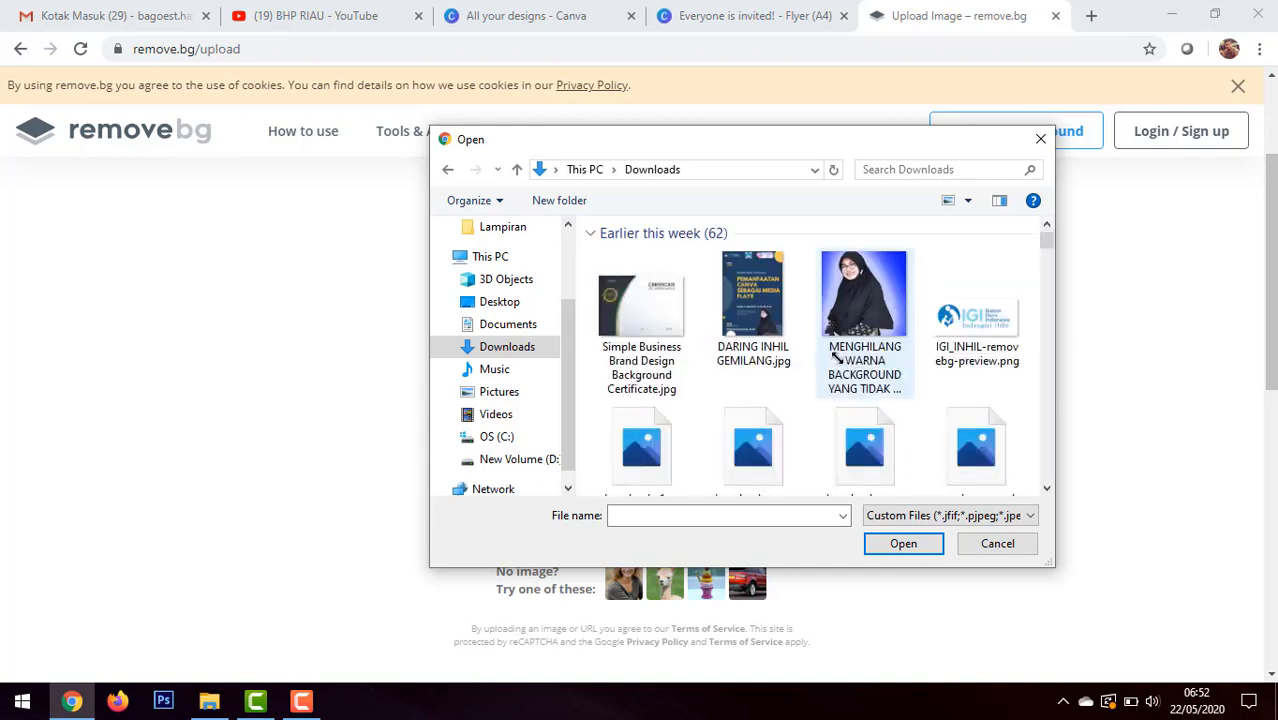
scroll(829, 357, down, 15)
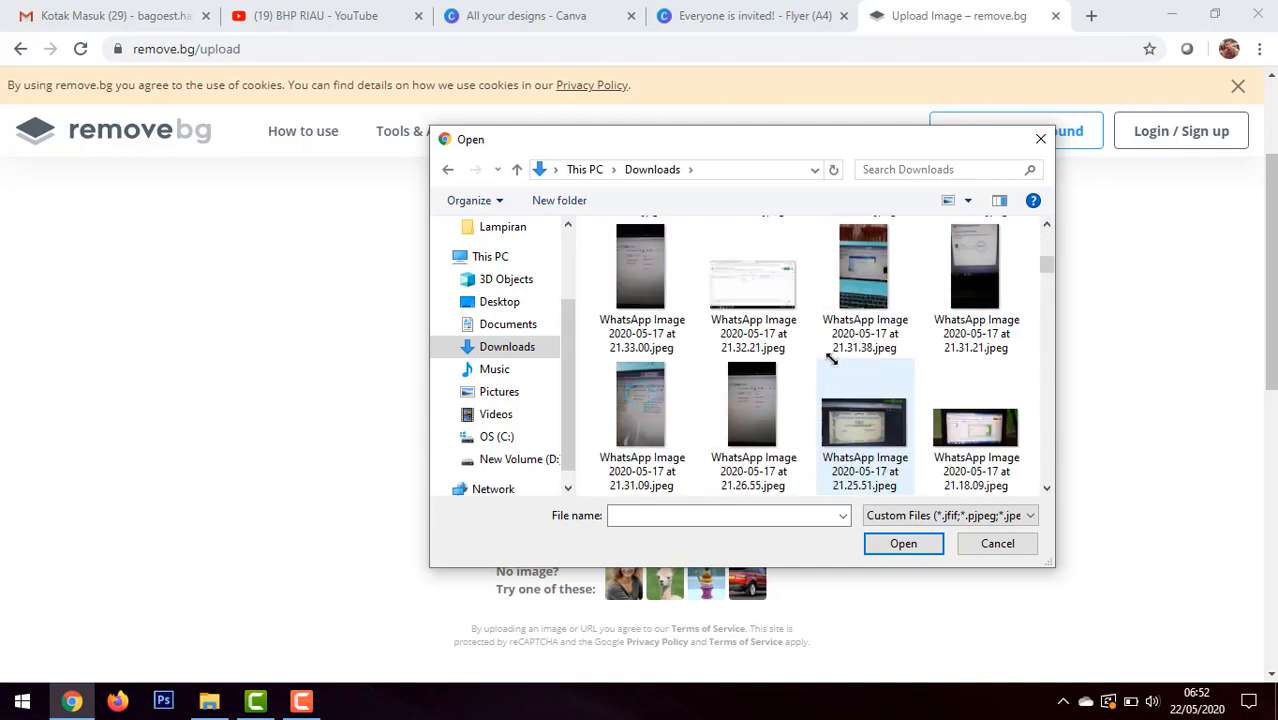
scroll(831, 358, down, 6)
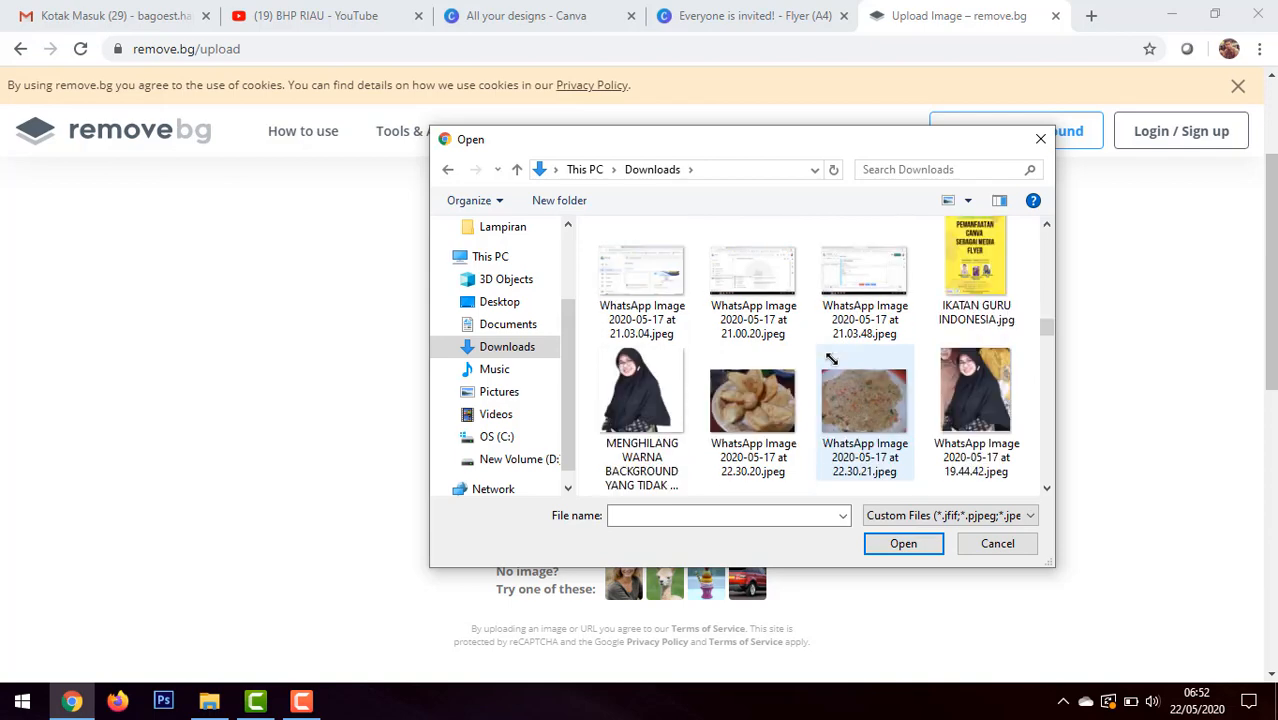
scroll(830, 357, down, 1)
click(641, 290)
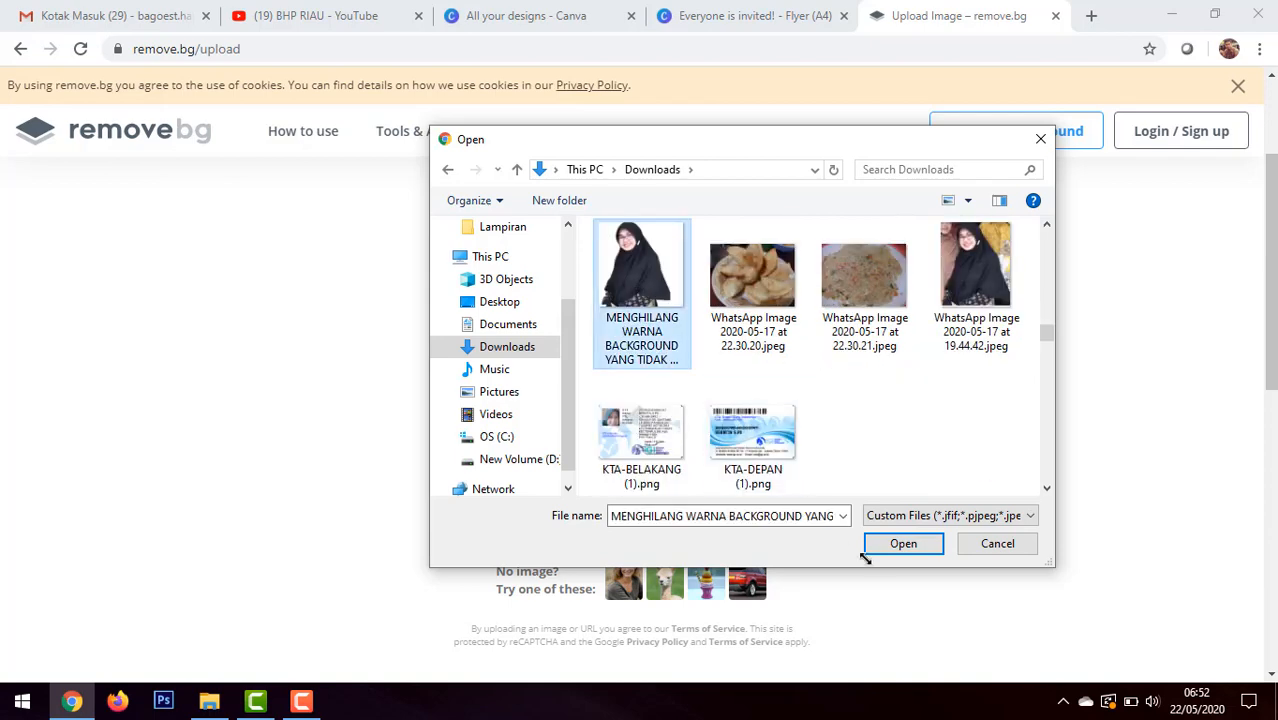
click(902, 543)
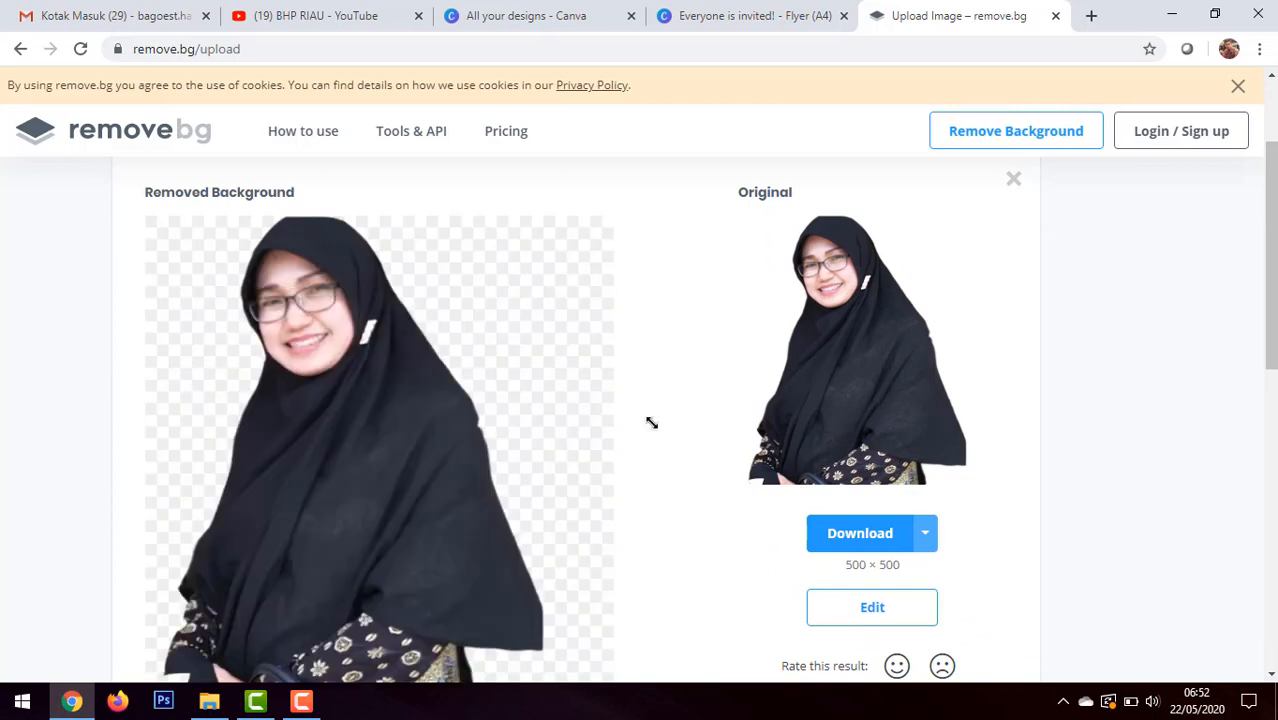
Step: Download the 500 × 500 background-removed portrait and check for the PNG in the Downloads folder
scroll(651, 423, down, 1)
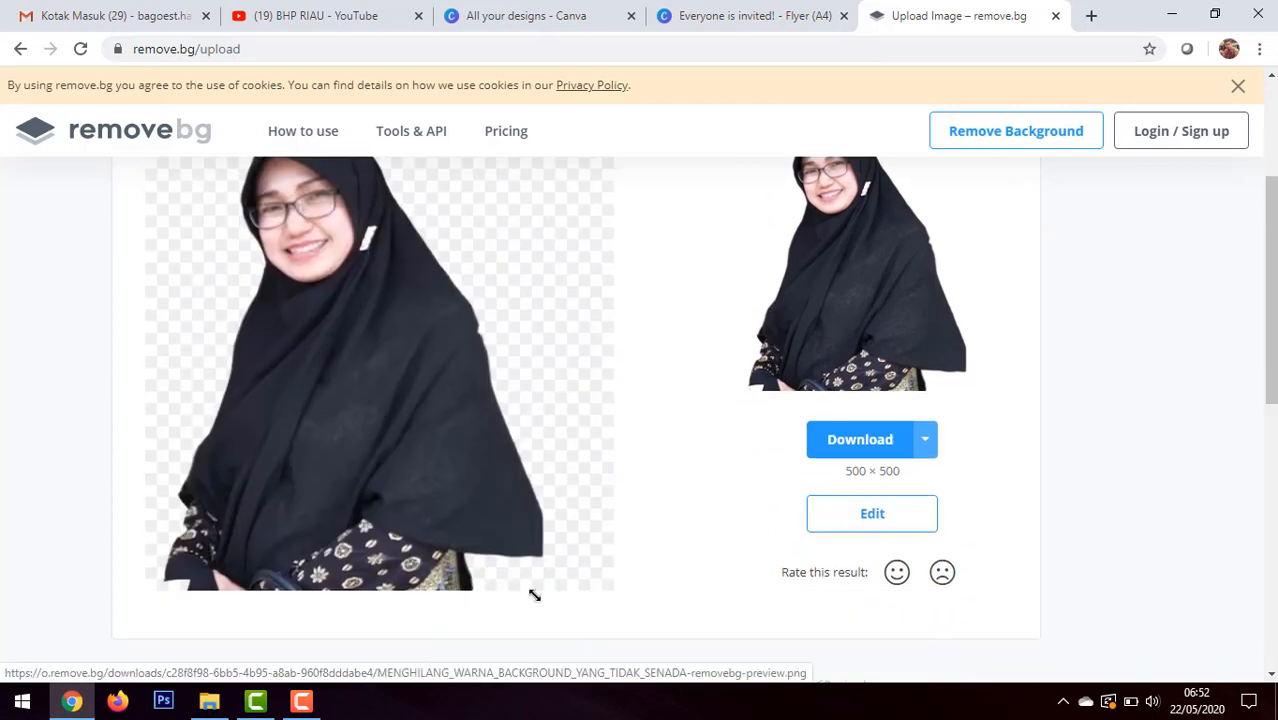
scroll(920, 400, up, 1)
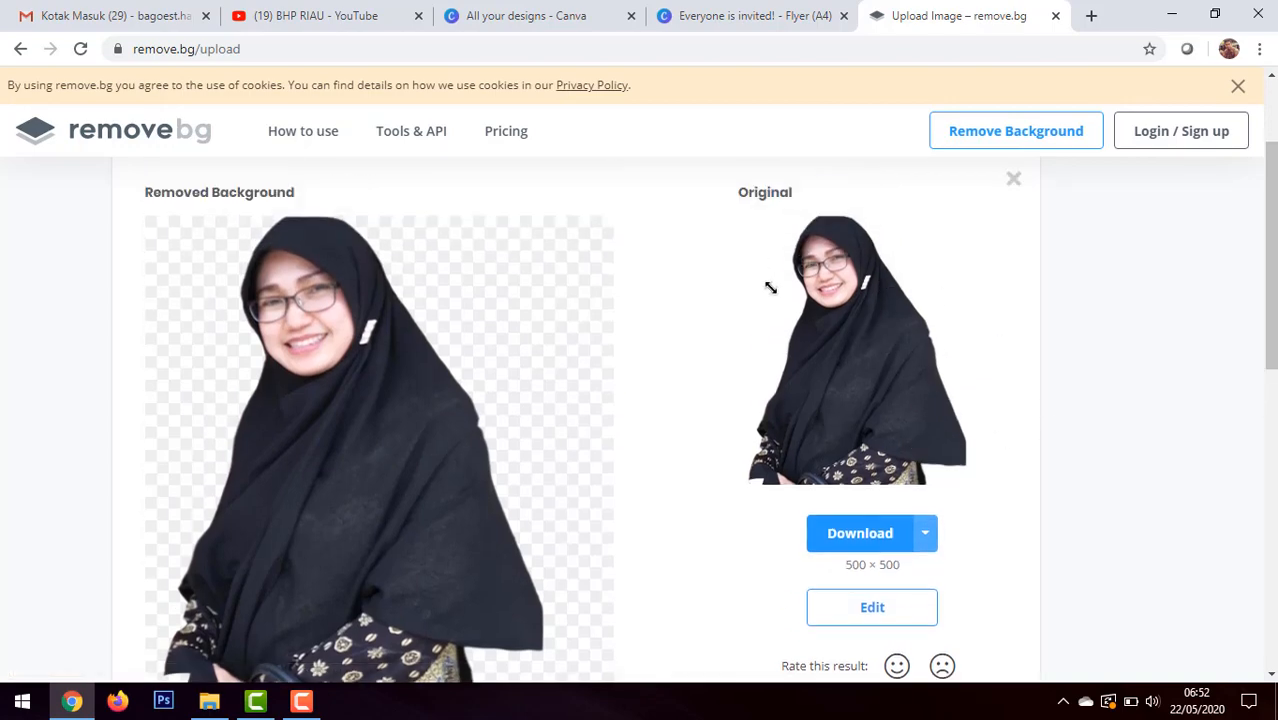
scroll(673, 437, down, 1)
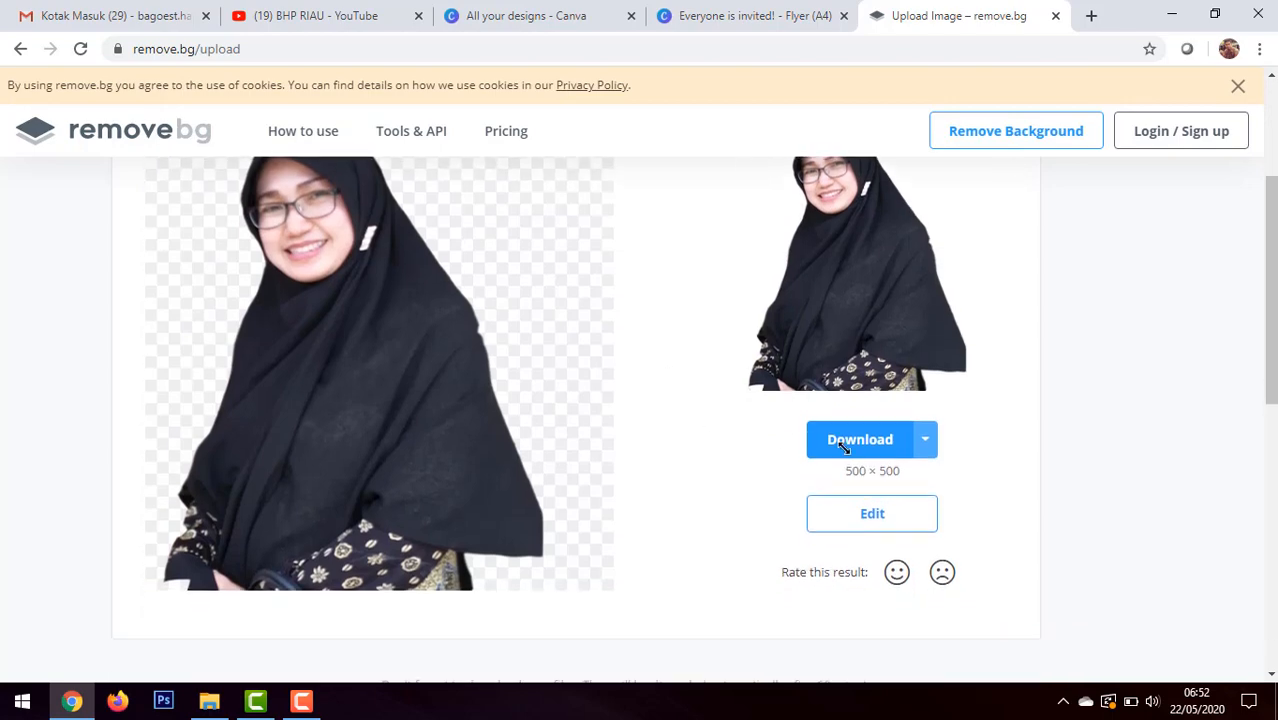
click(887, 438)
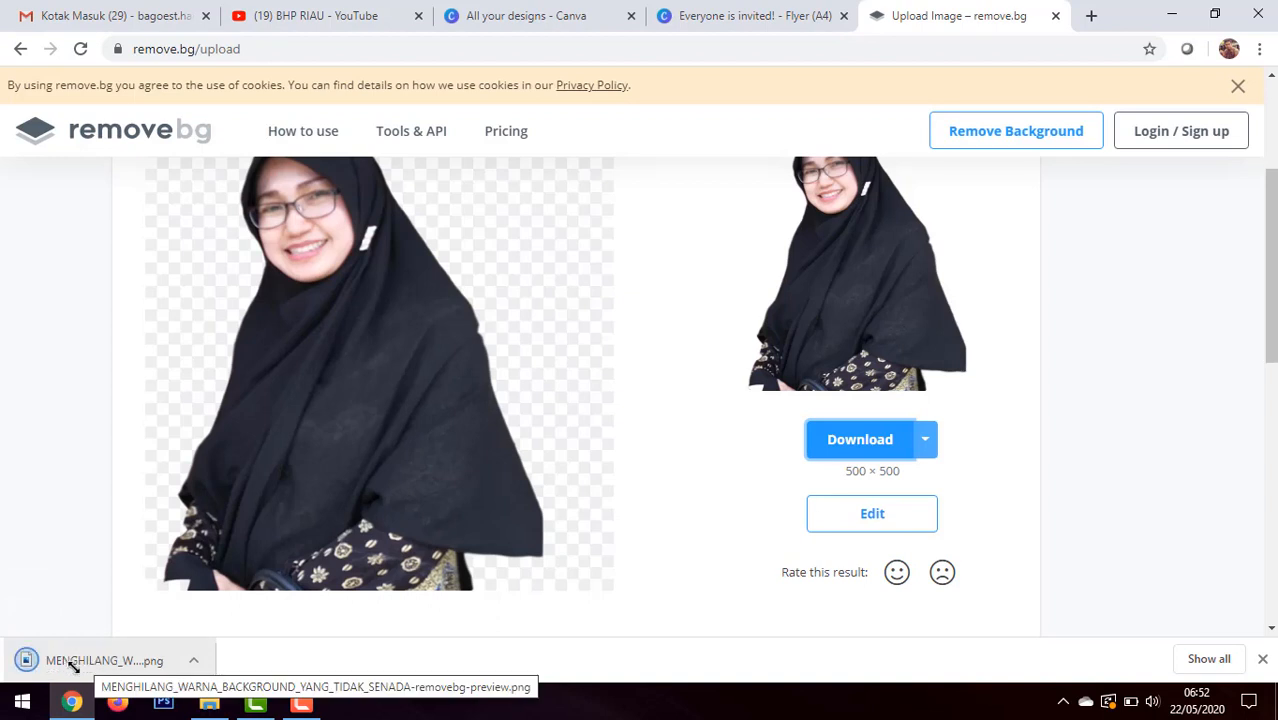
click(209, 703)
click(103, 316)
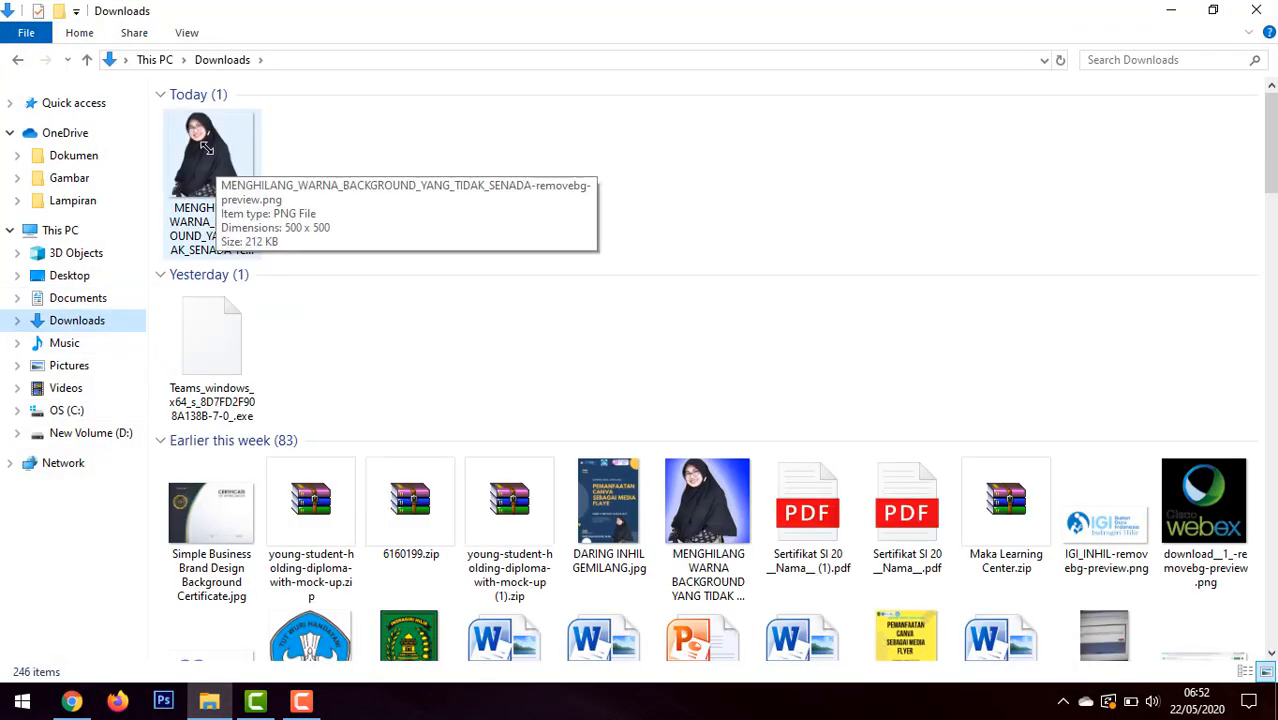
click(71, 701)
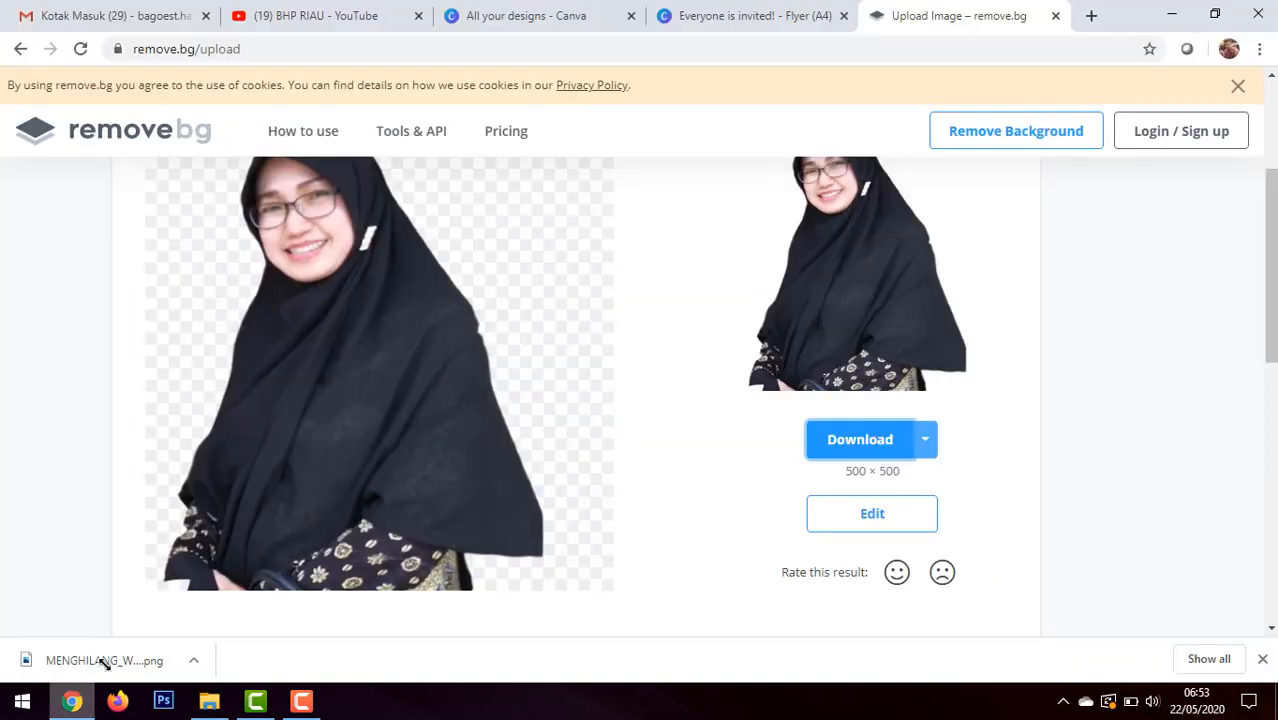
Step: Switch back to the Canva flyer and delete the white-background portrait from page 1's lower-right corner
click(713, 15)
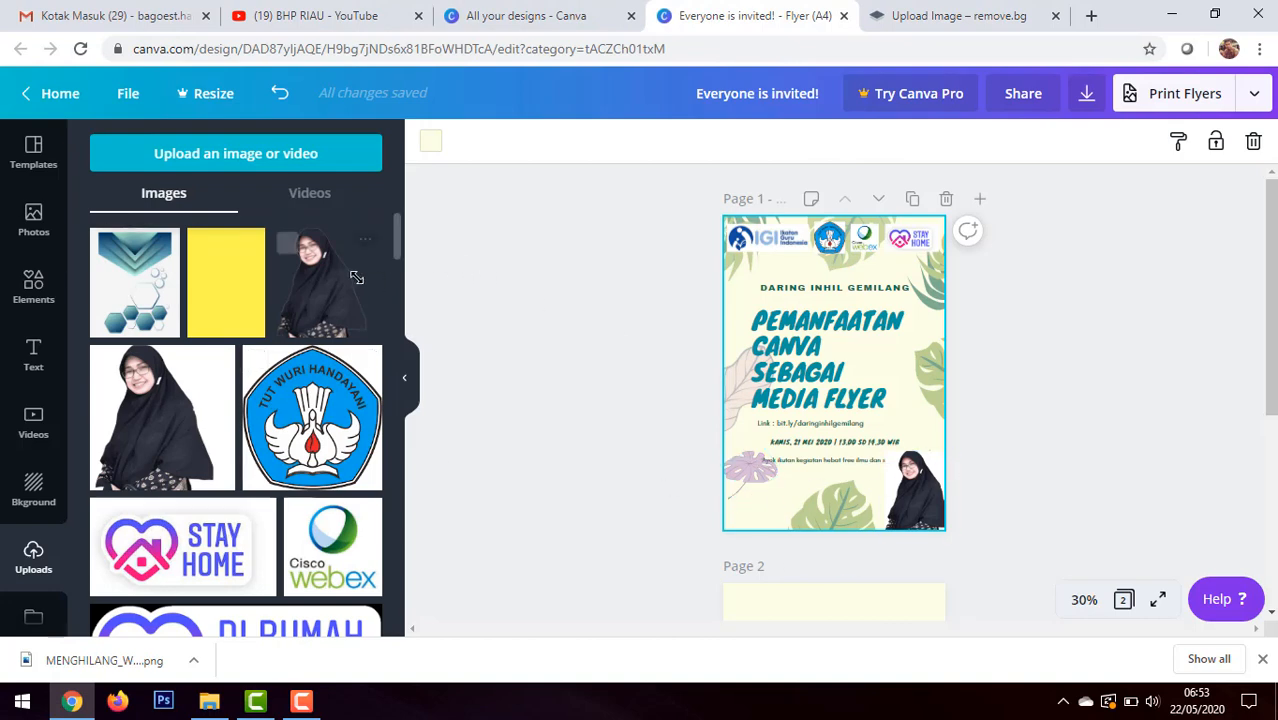
drag(310, 300, 918, 494)
key(Delete)
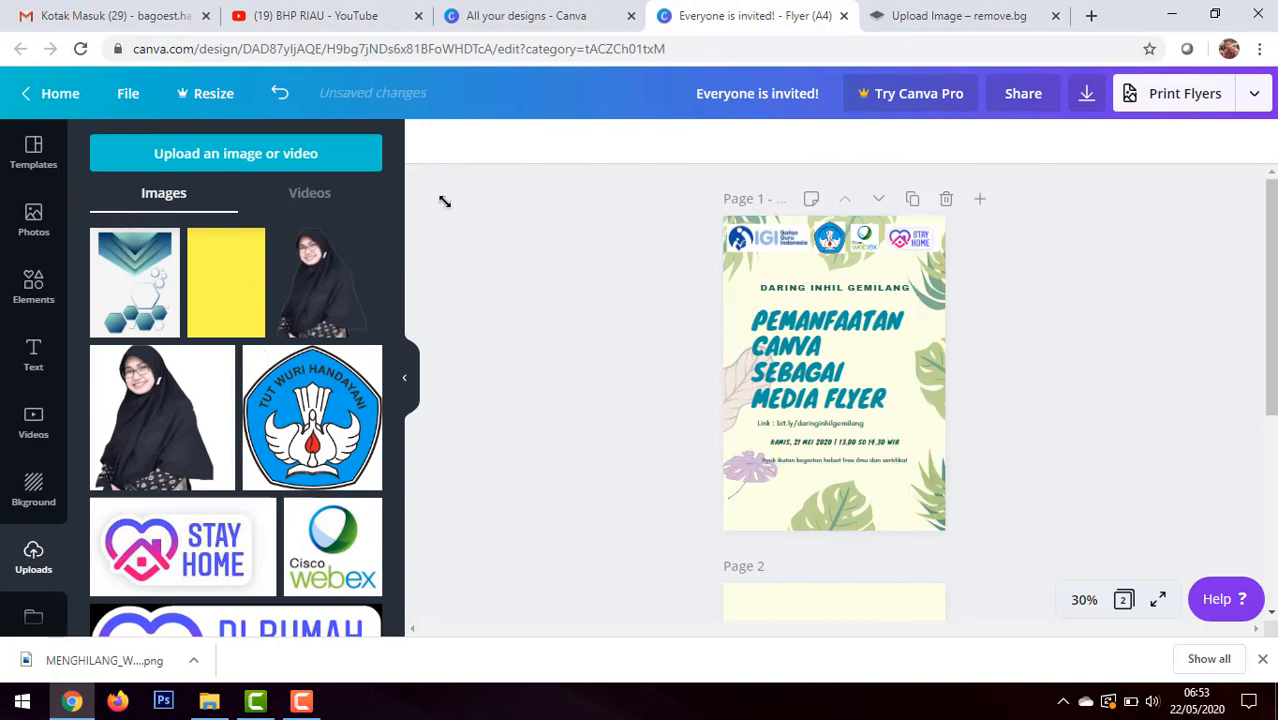
Step: Upload the background-removed portrait PNG from the Downloads folder to the Canva uploads
click(270, 155)
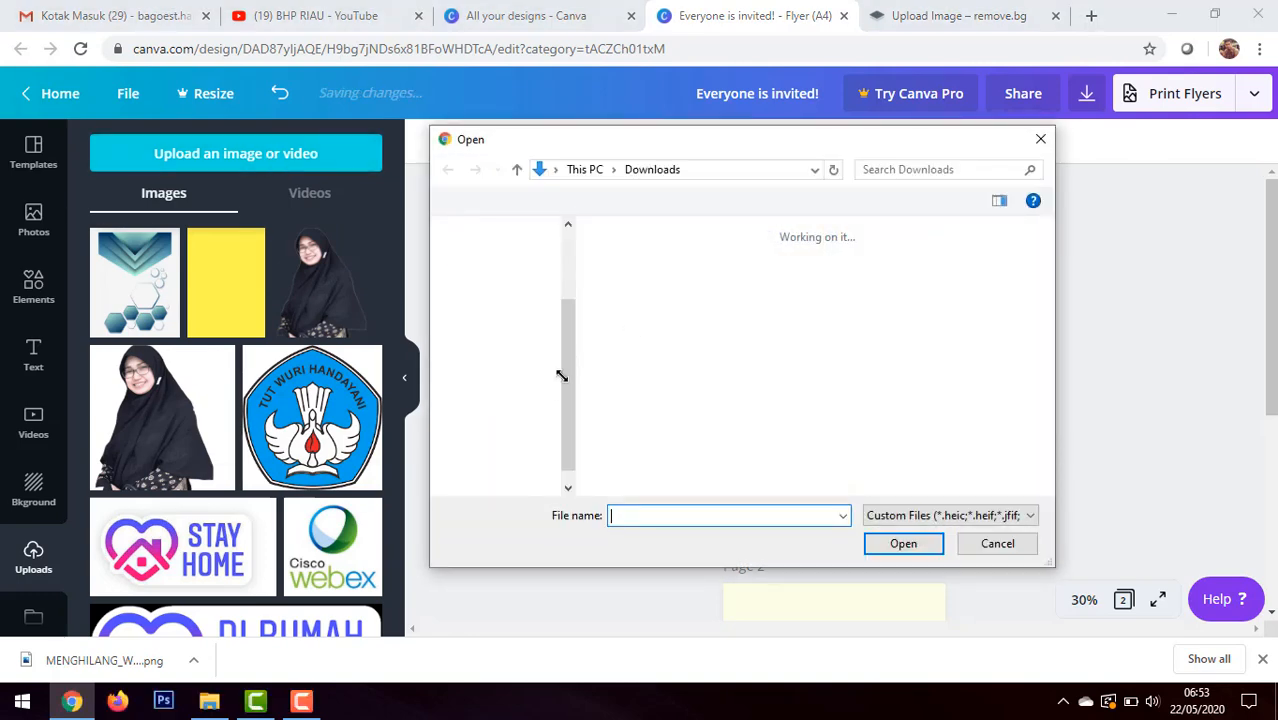
click(638, 300)
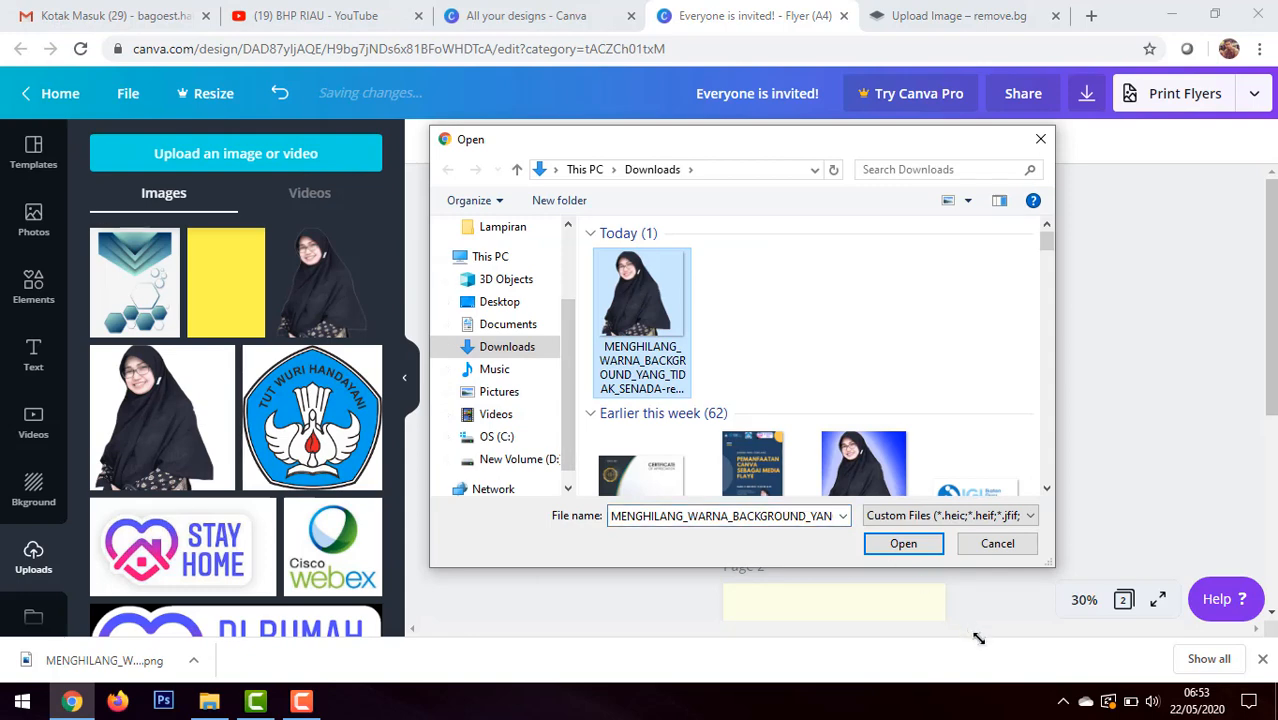
click(905, 543)
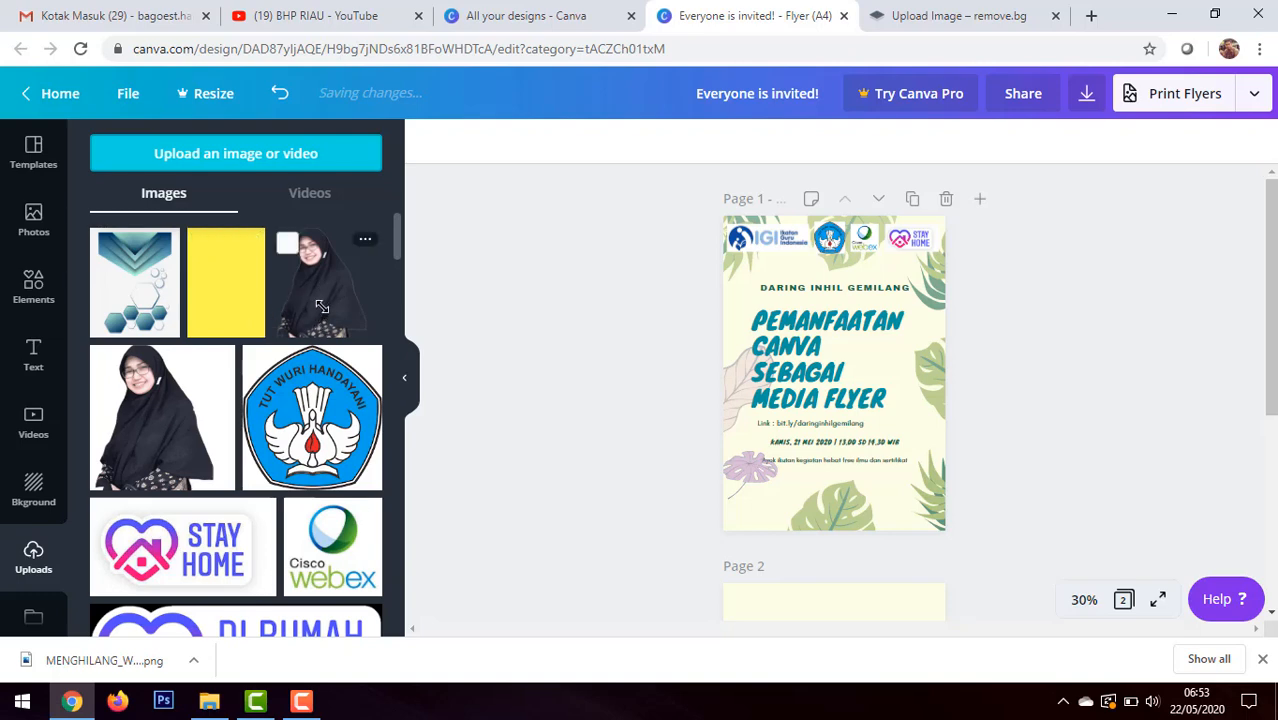
scroll(322, 306, down, 3)
scroll(322, 306, up, 3)
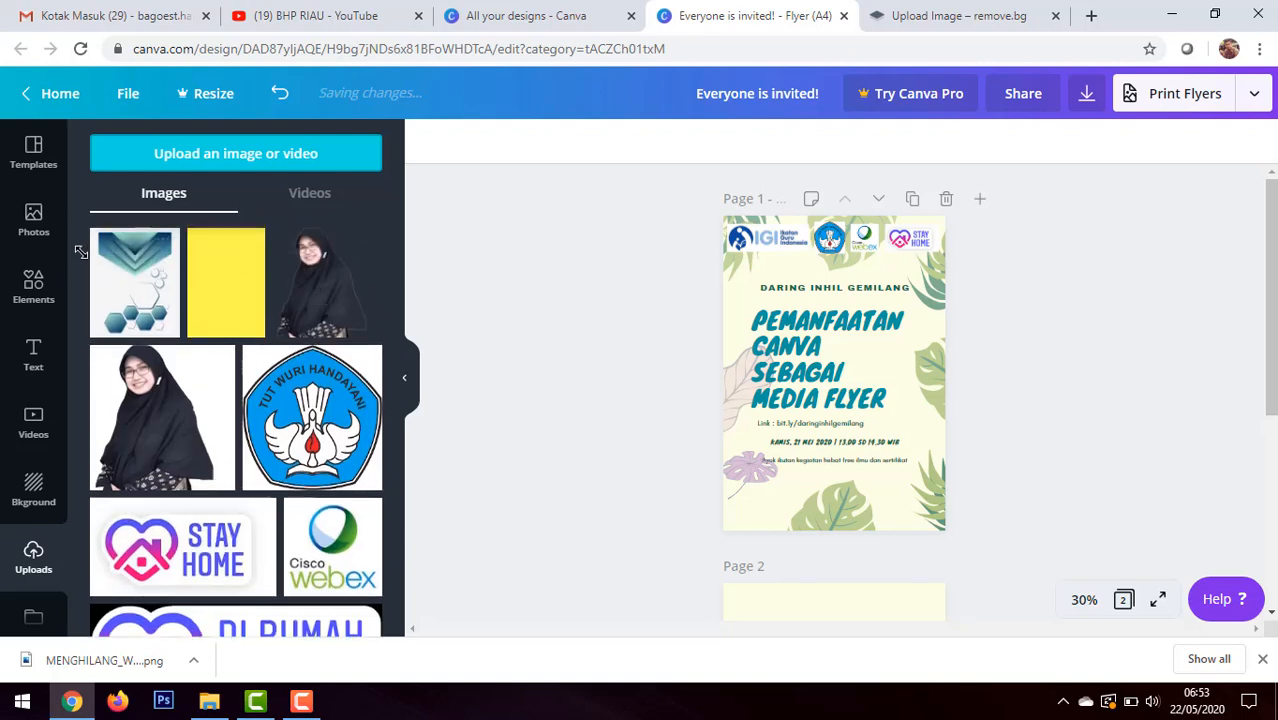
click(277, 152)
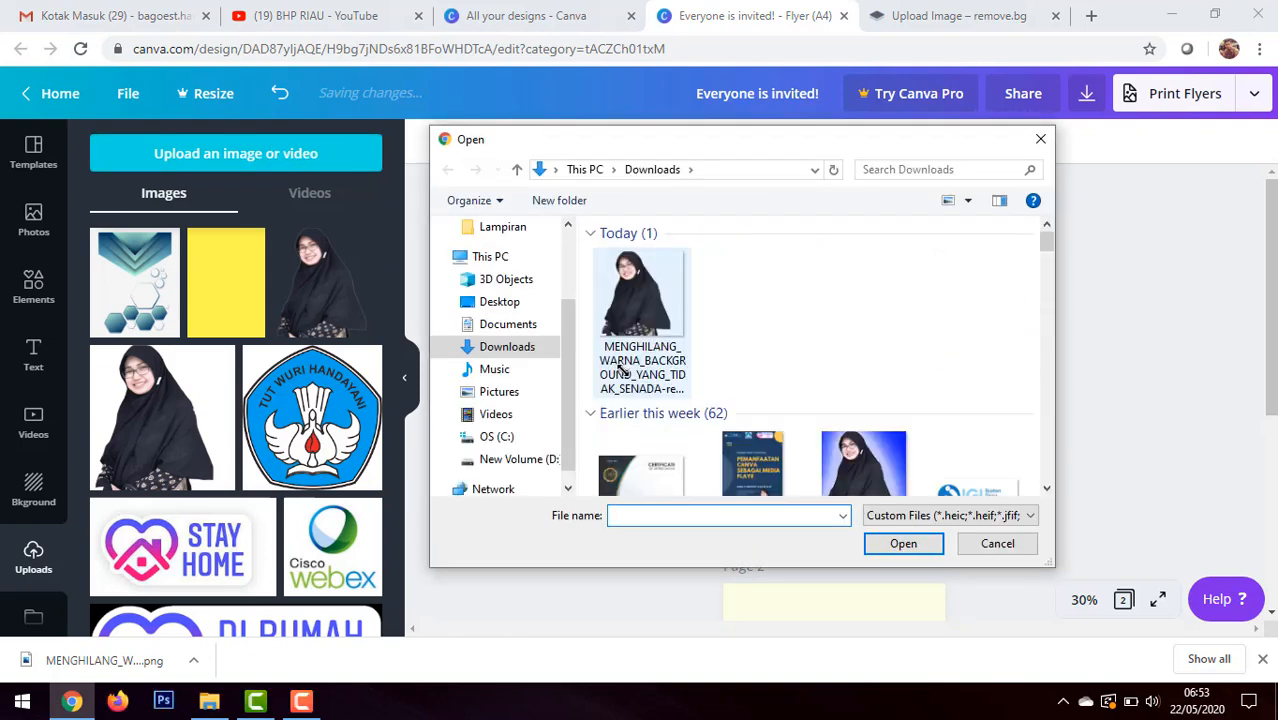
click(1040, 139)
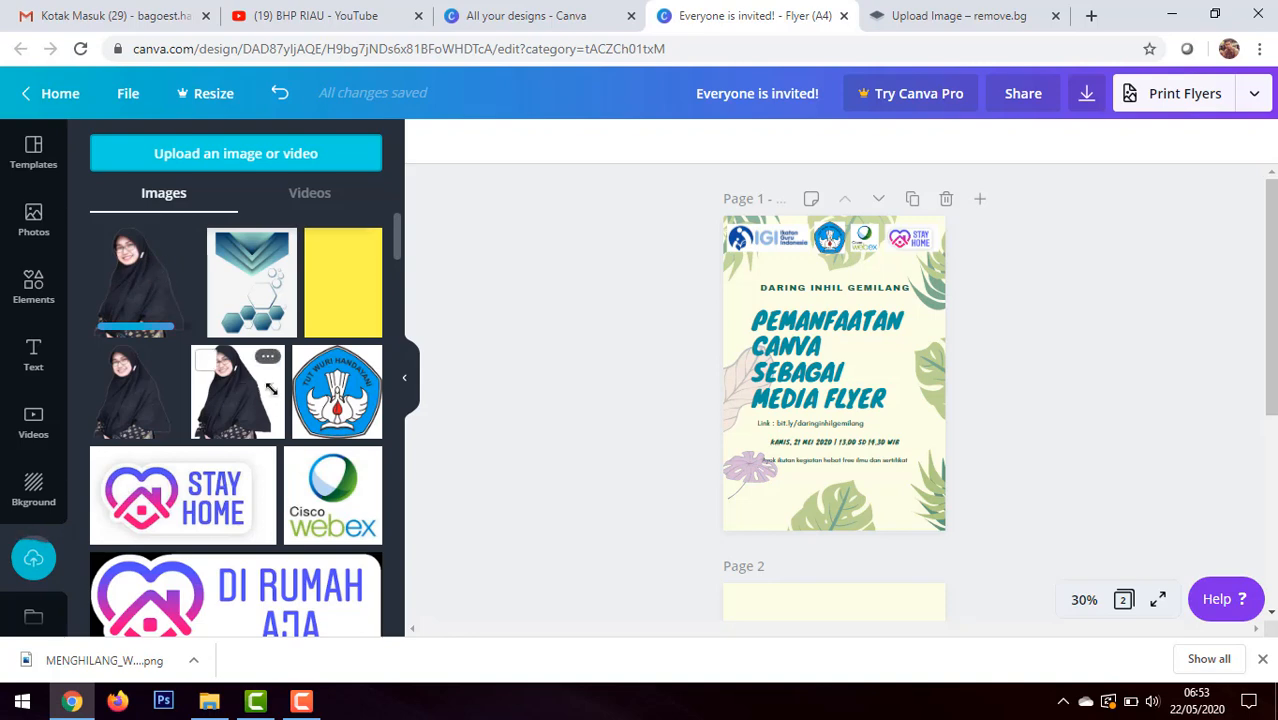
Step: Place the transparent portrait in the flyer's lower-right corner, adding a white-background copy at upper left for comparison and removing it again
click(139, 281)
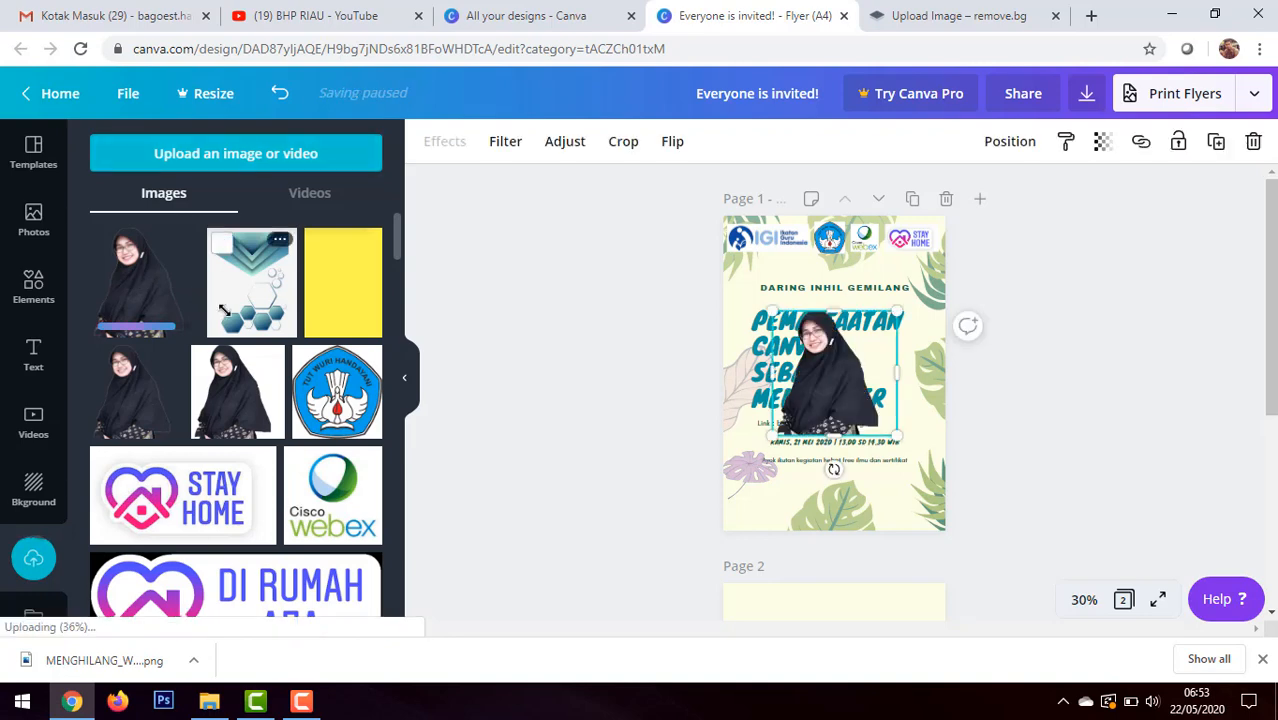
drag(862, 397, 900, 440)
click(259, 394)
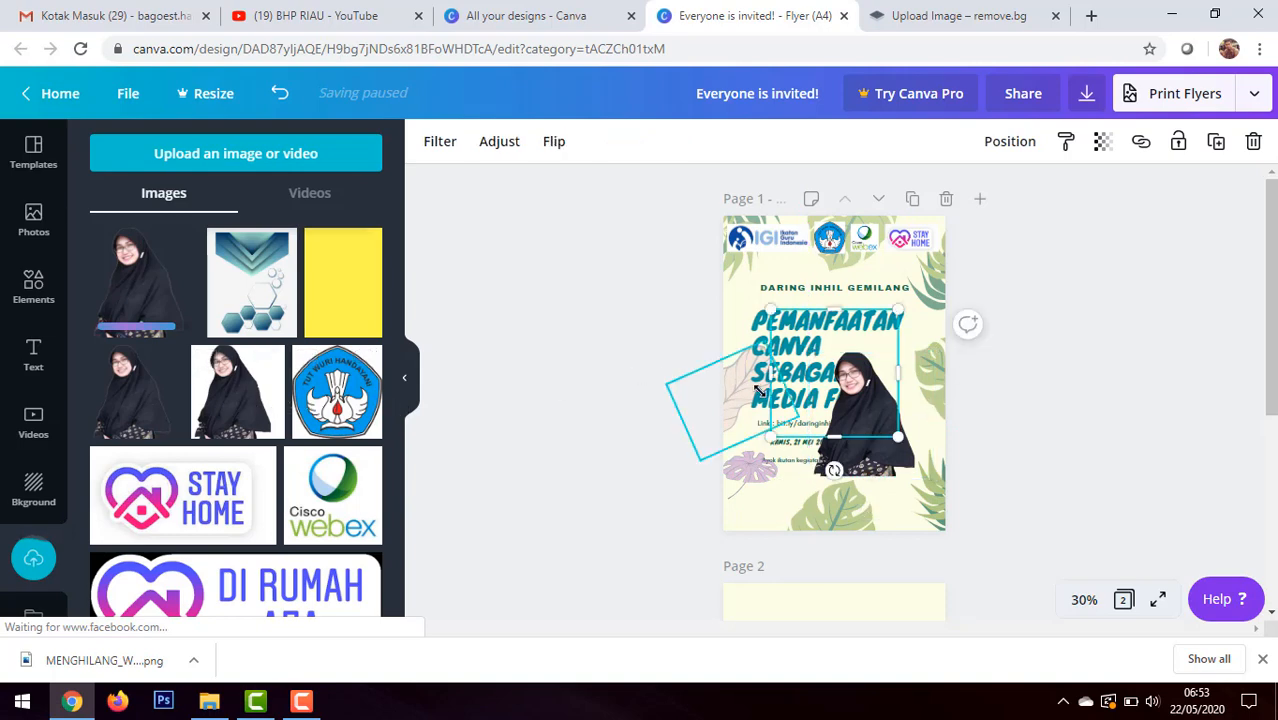
drag(813, 396, 785, 365)
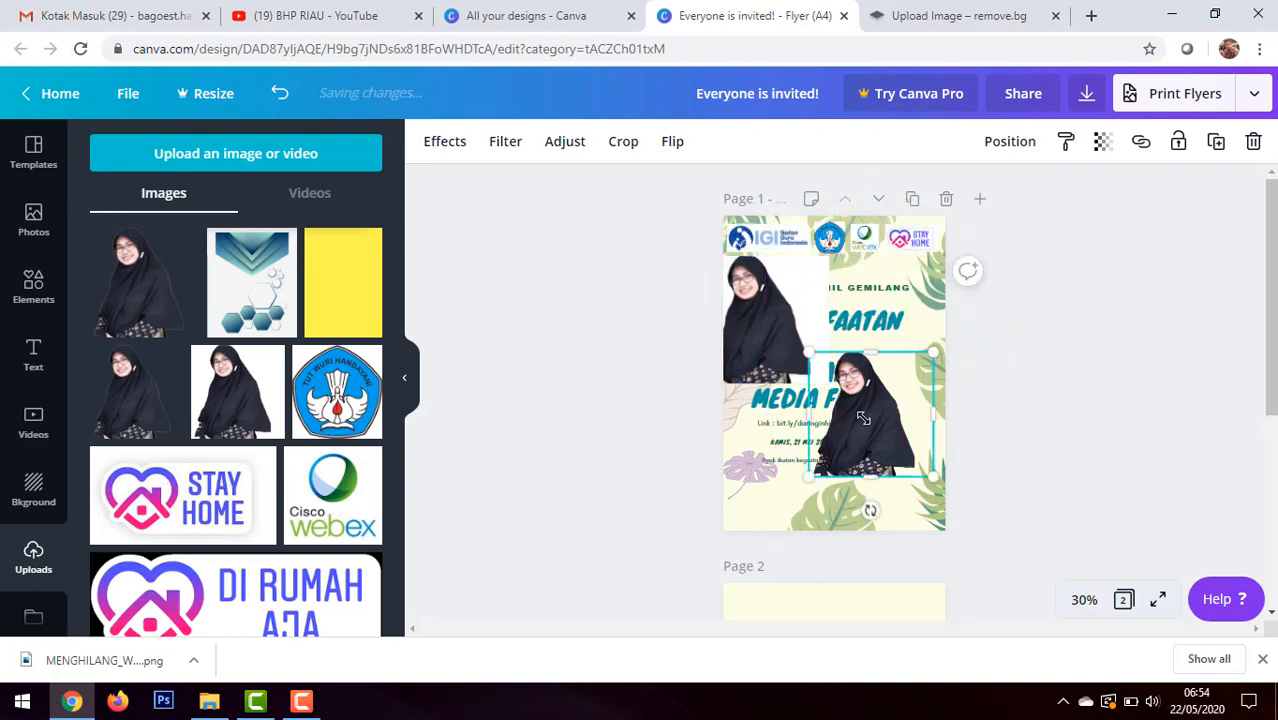
drag(866, 428, 902, 477)
click(749, 354)
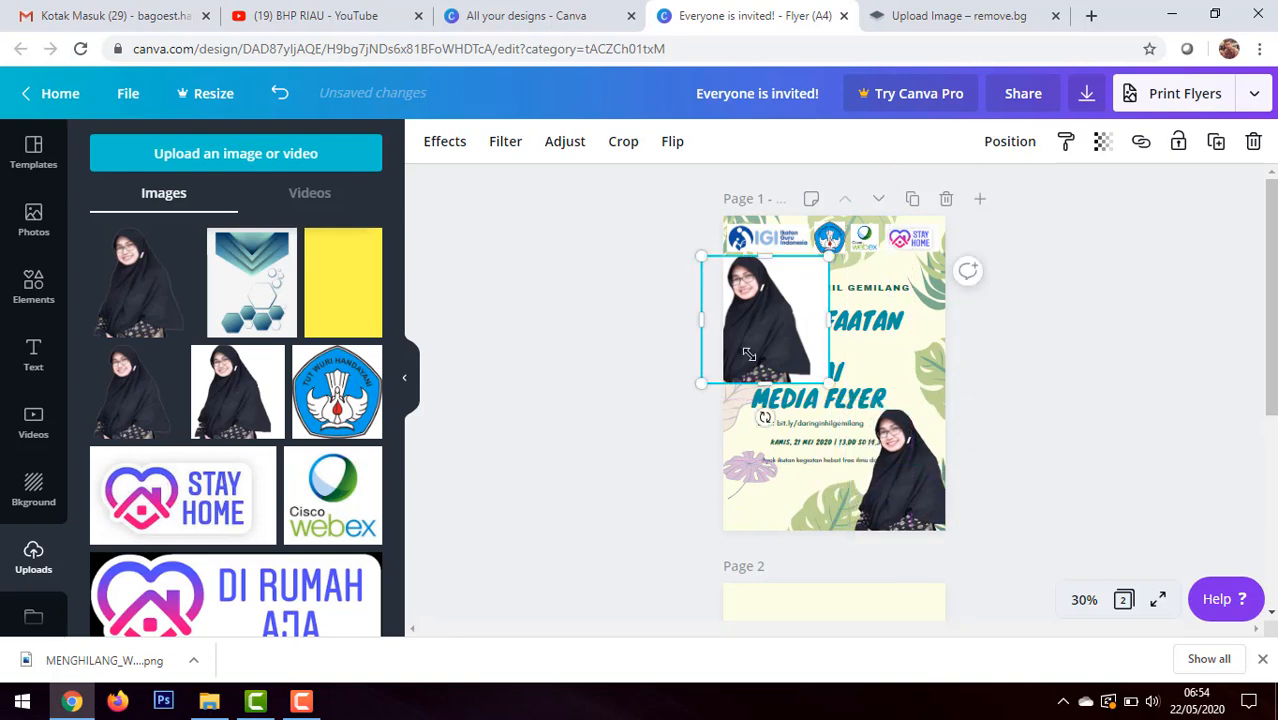
key(Delete)
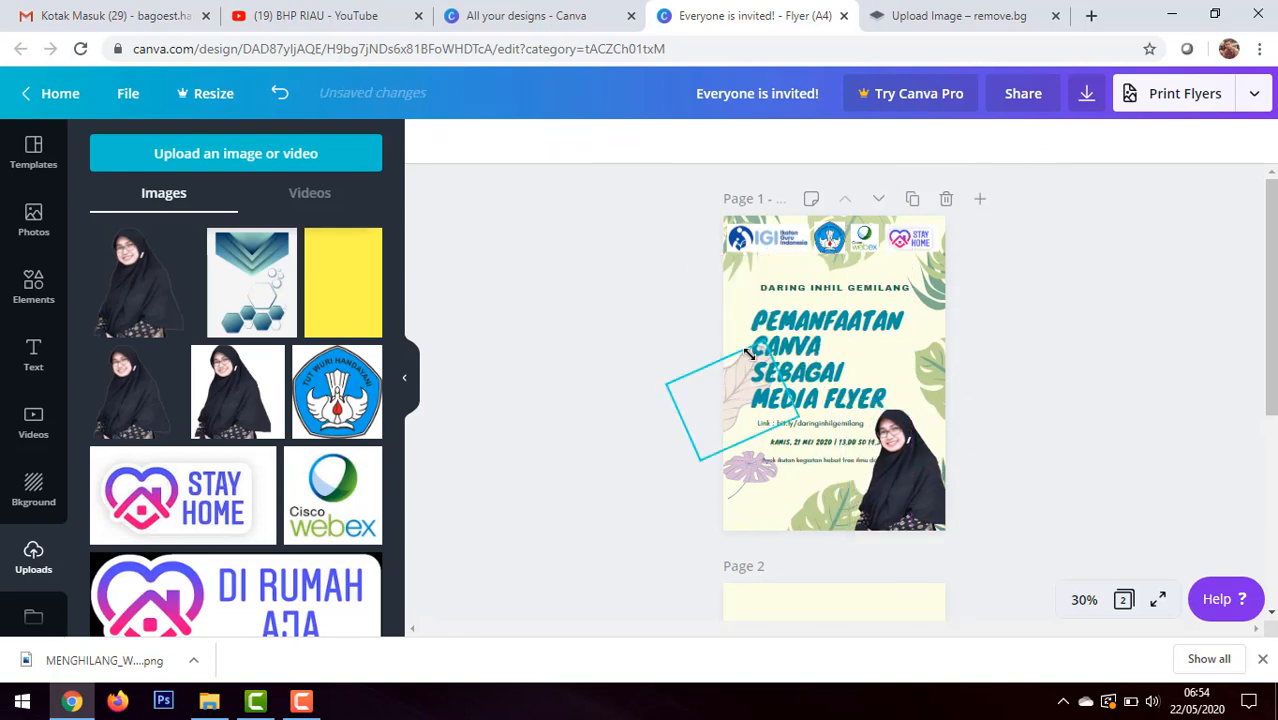
Step: Shrink the transparent portrait toward the flyer's lower-right corner so it overlaps less of the date and certificate text
click(927, 452)
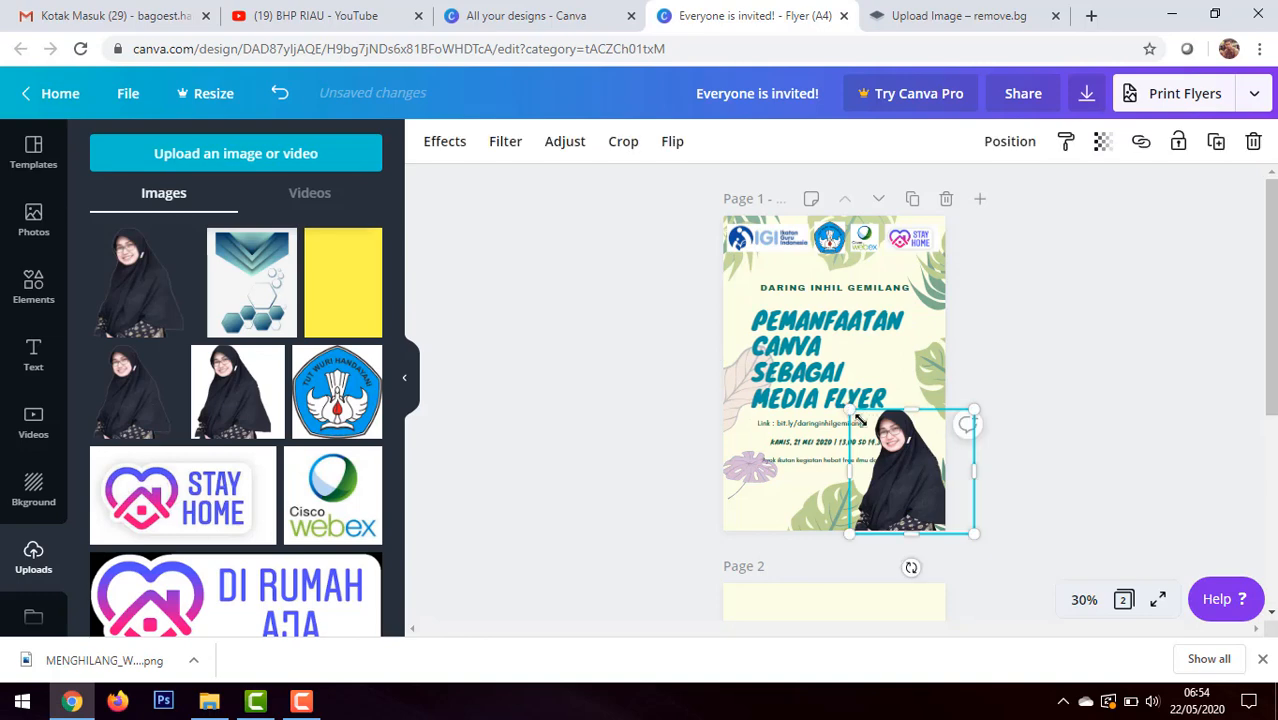
drag(857, 418, 900, 434)
ctrl+scroll(903, 450, up, 5)
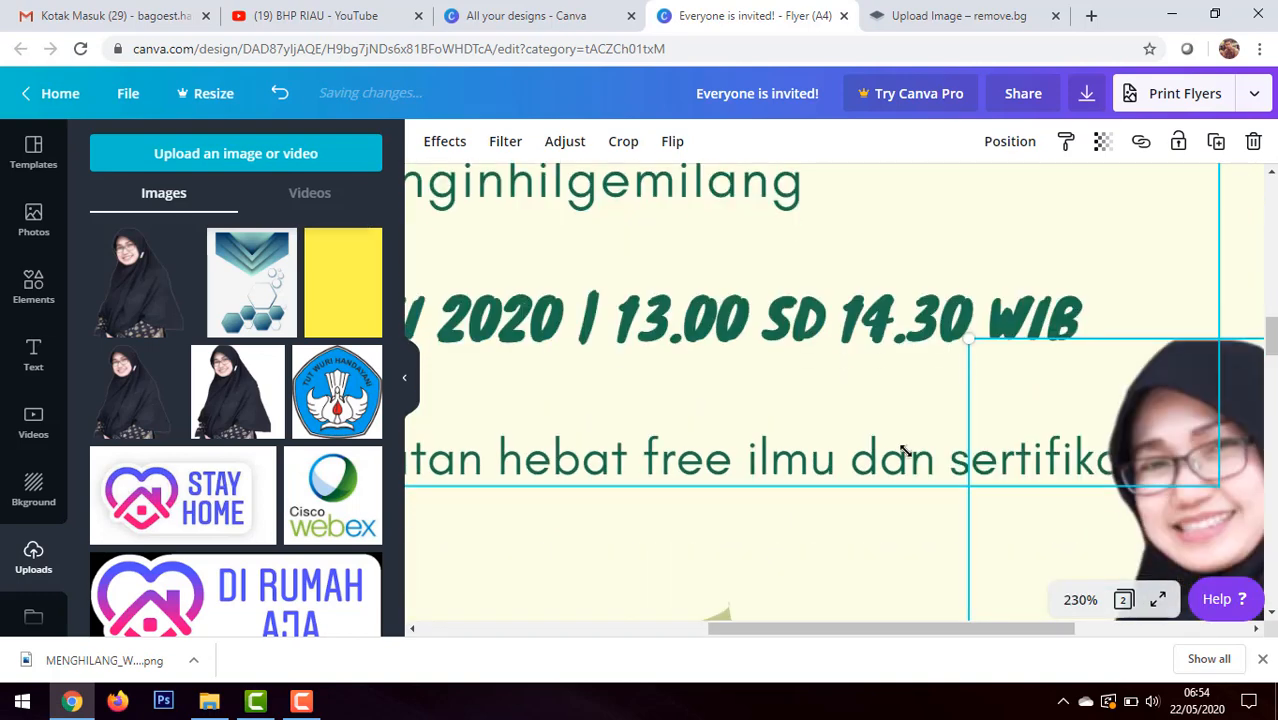
scroll(903, 450, down, 5)
scroll(959, 502, up, 3)
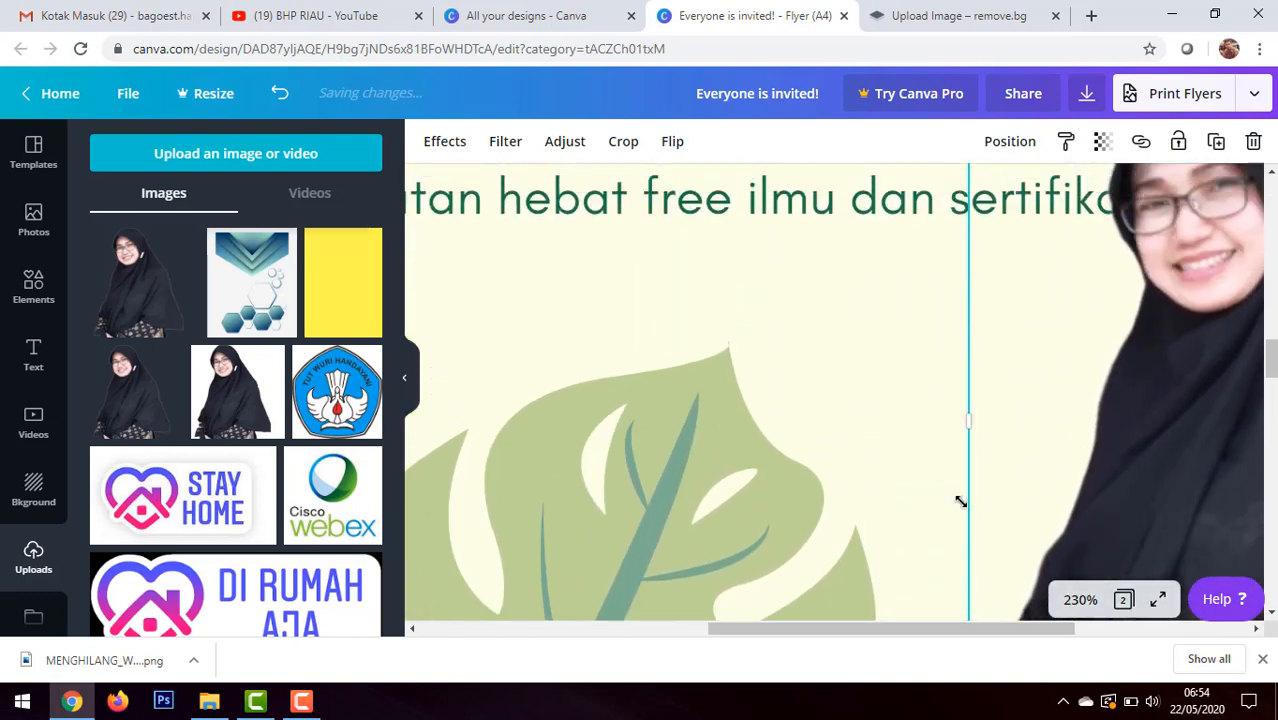
scroll(961, 502, up, 1)
drag(893, 626, 972, 611)
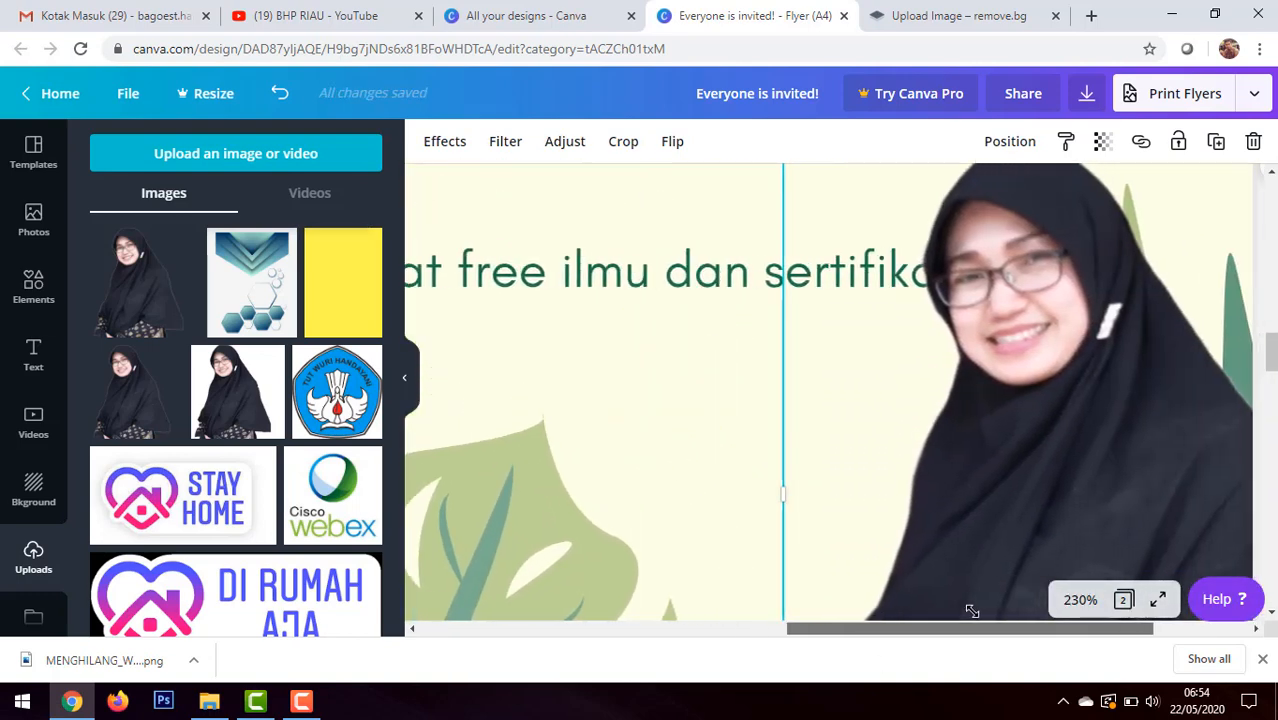
scroll(963, 484, up, 3)
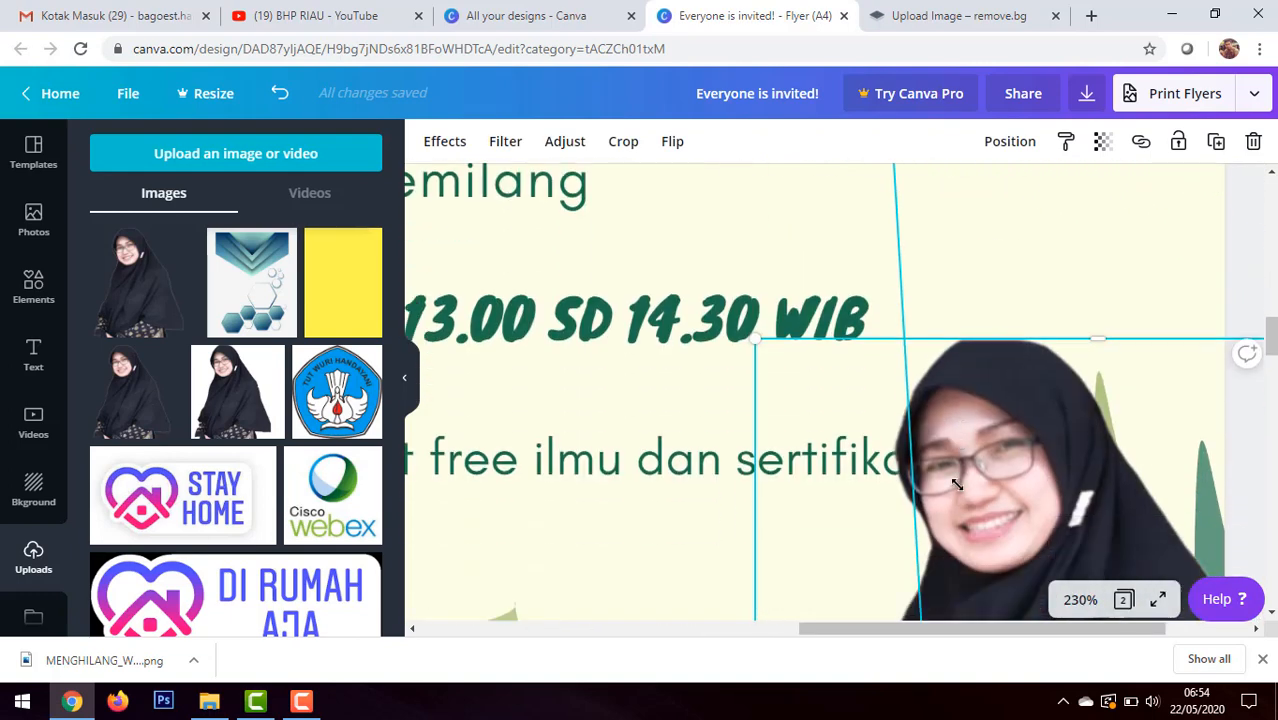
drag(757, 343, 813, 372)
scroll(877, 351, down, 5)
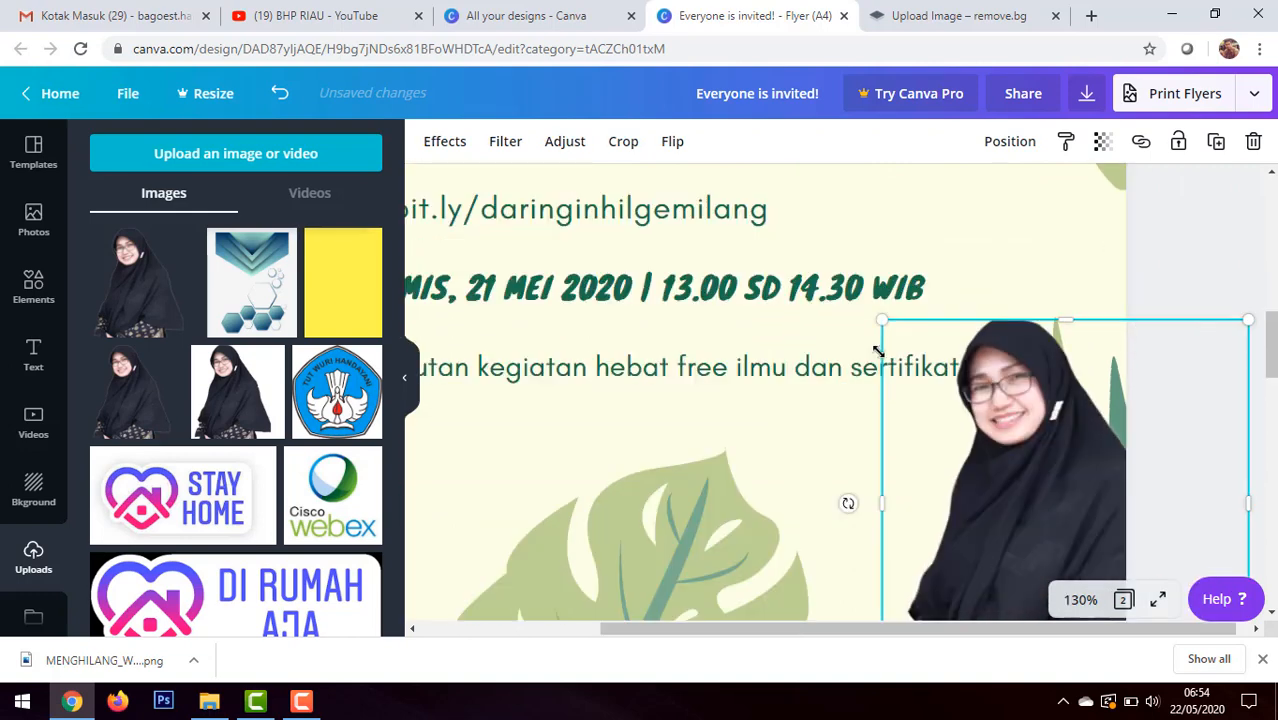
scroll(877, 351, down, 5)
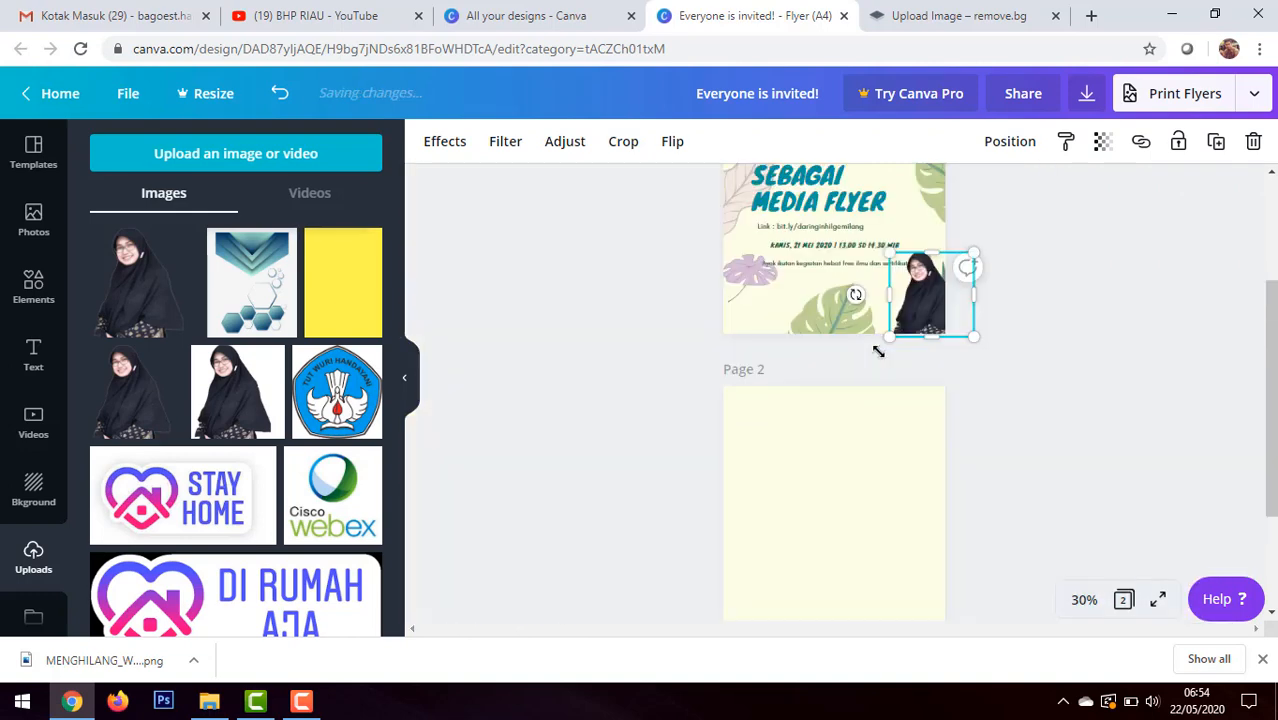
click(1062, 368)
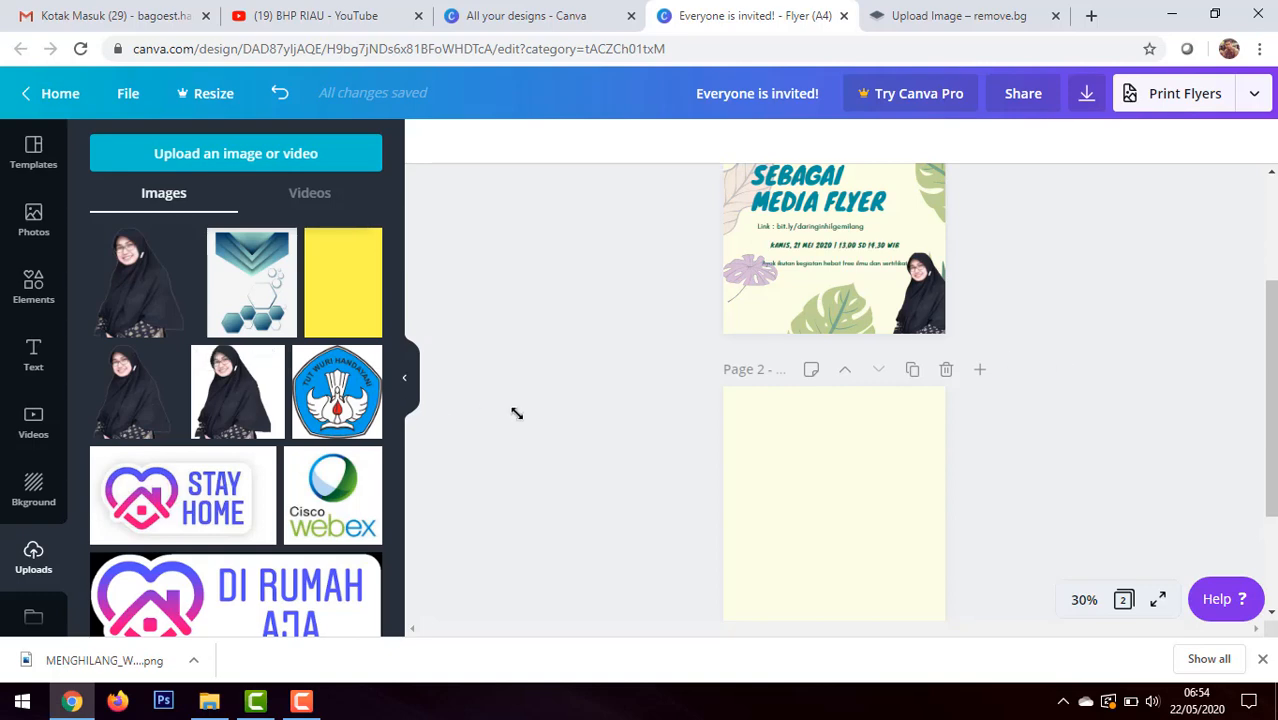
click(921, 305)
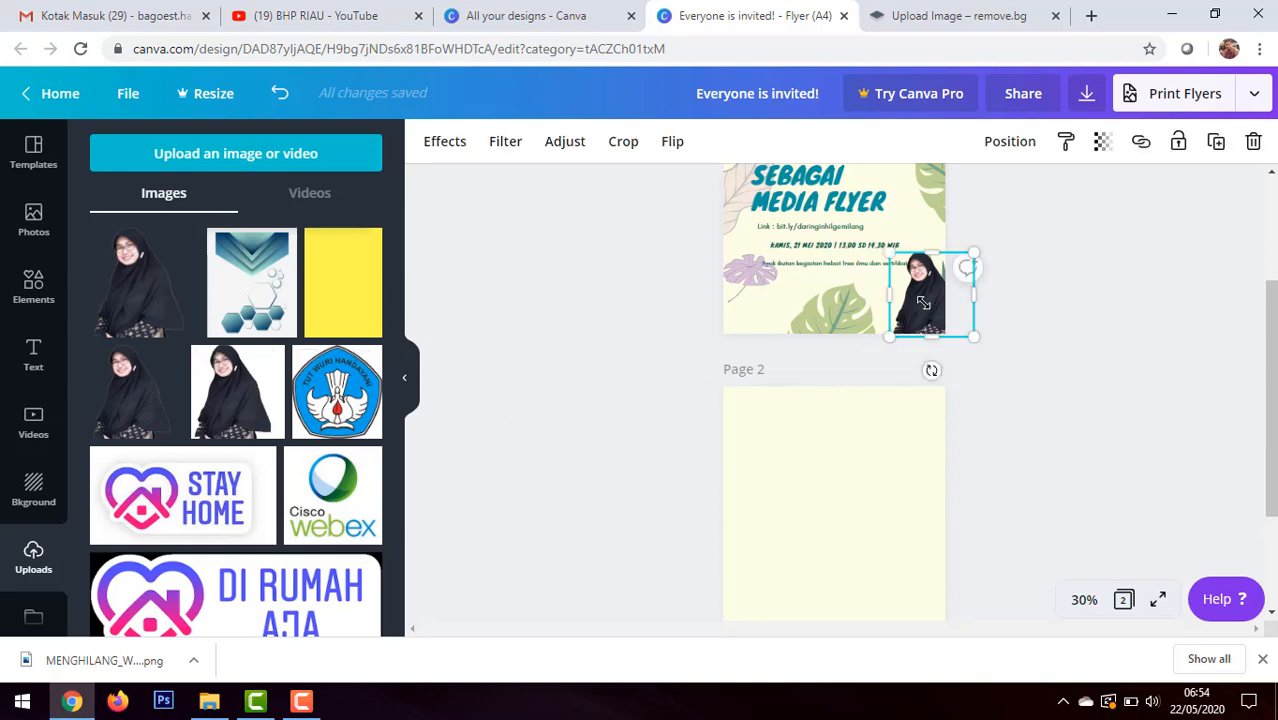
Step: Add the "Certificate of Completion" font combination to page 1 and place it in the lower-left area beside the portrait
click(1110, 385)
scroll(1083, 275, up, 3)
scroll(1083, 275, up, 1)
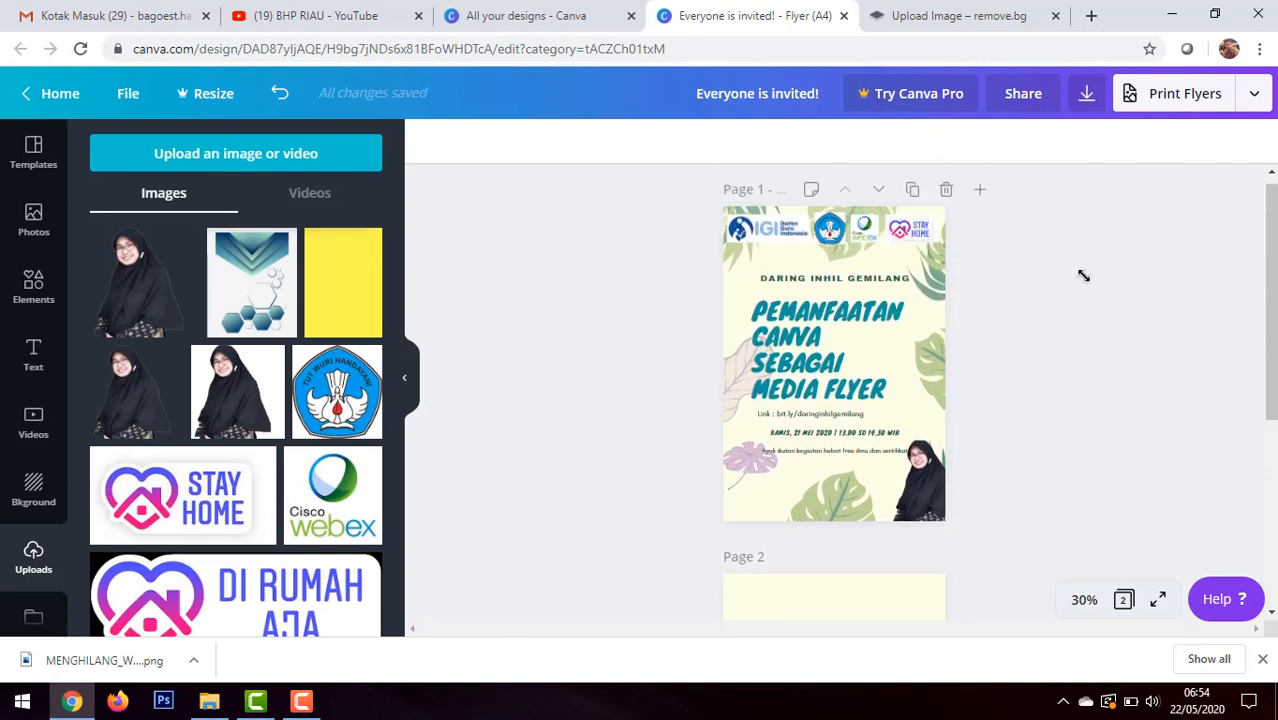
click(33, 356)
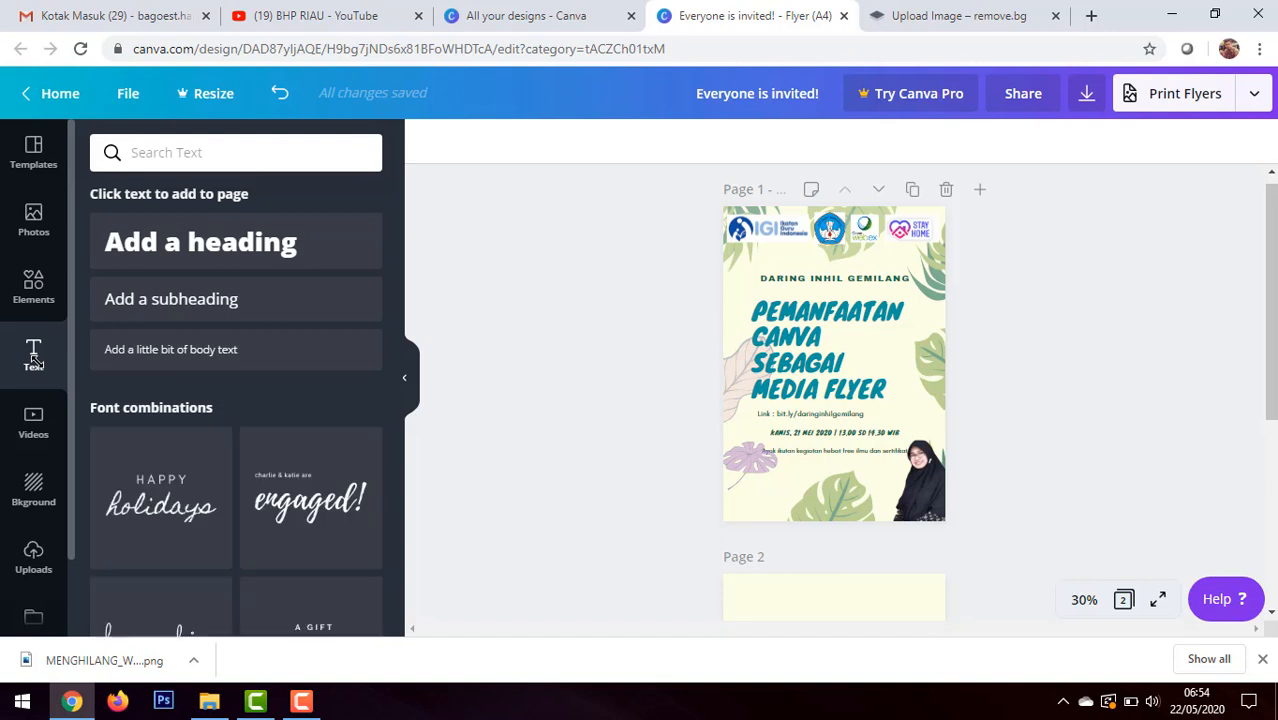
scroll(340, 490, down, 6)
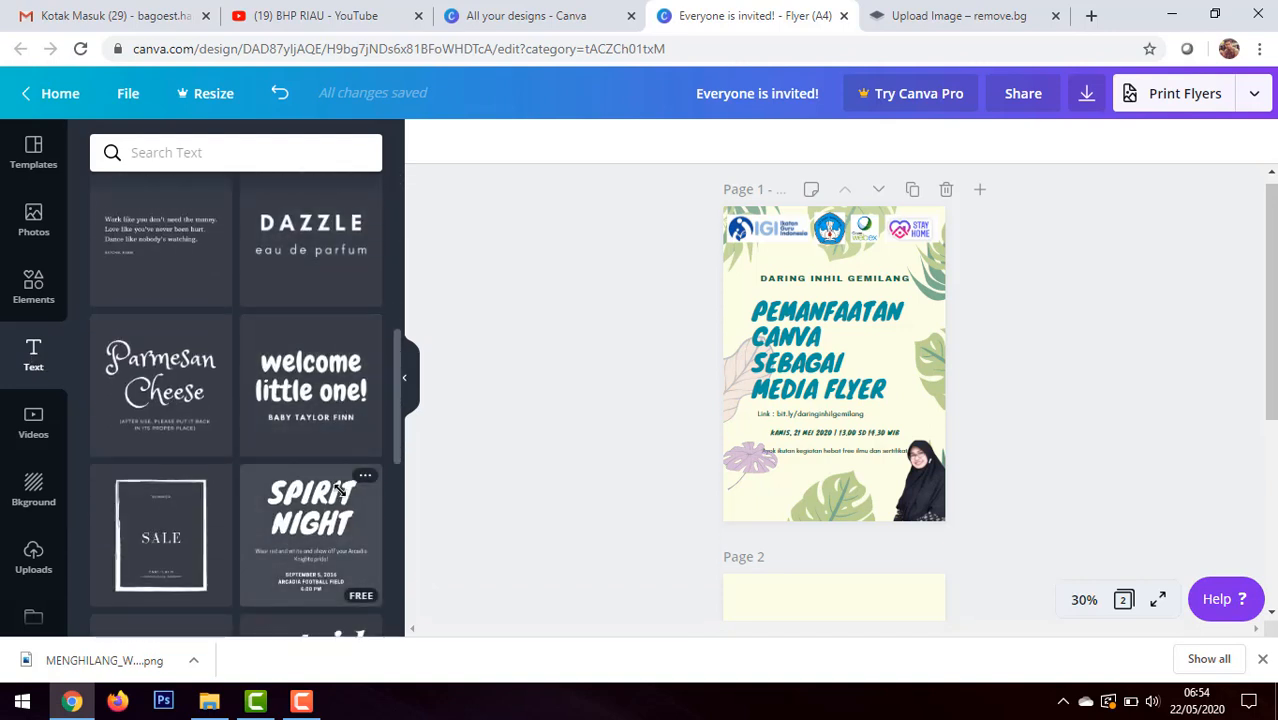
scroll(340, 488, down, 5)
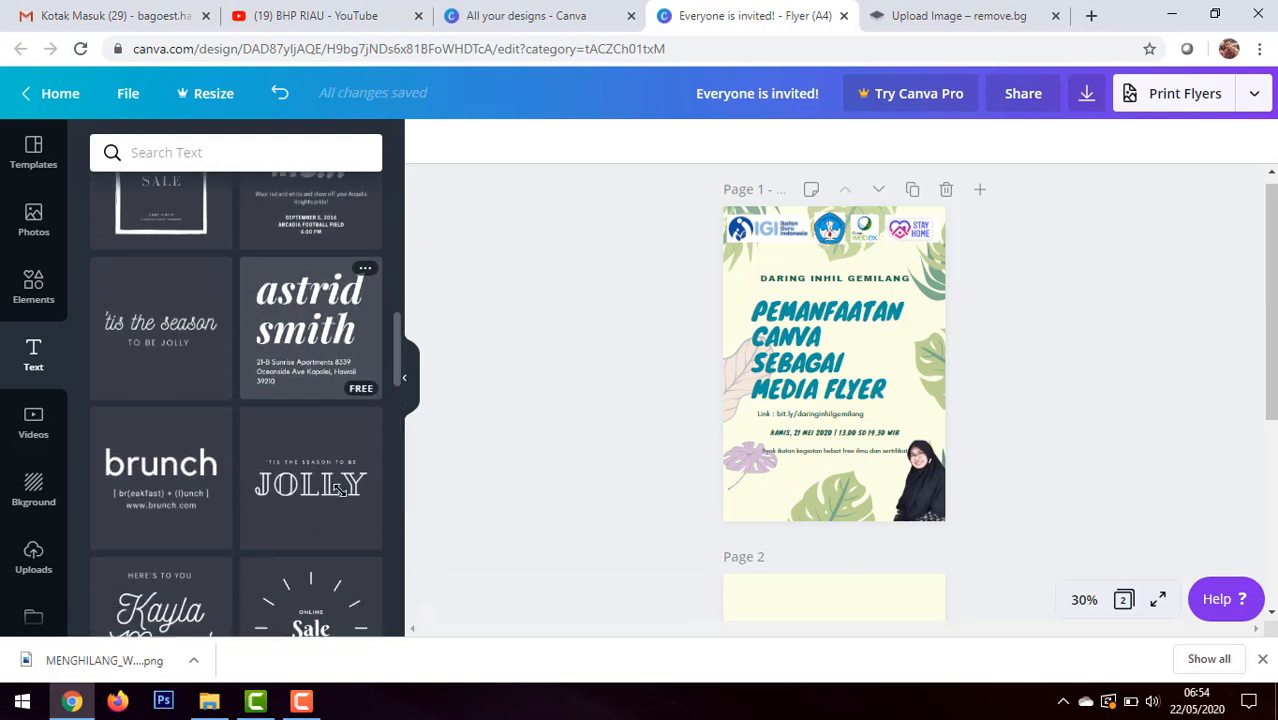
scroll(340, 488, down, 1)
scroll(340, 490, down, 1)
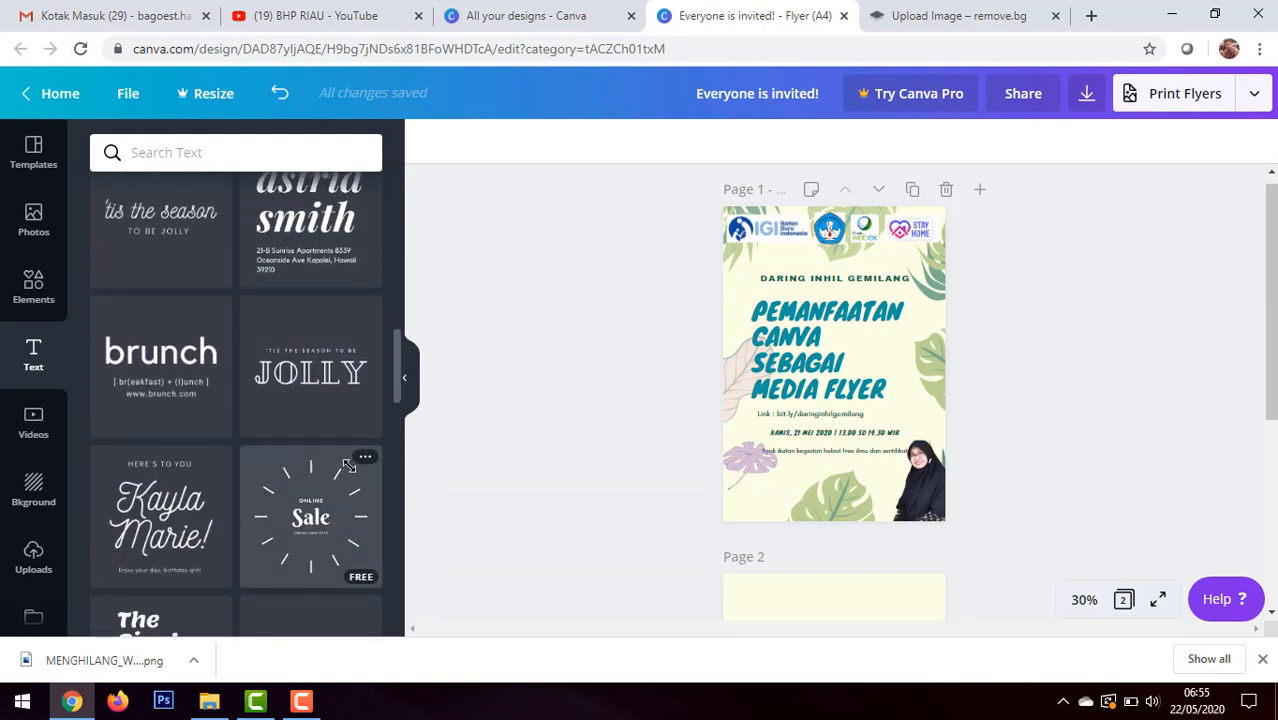
scroll(313, 390, down, 1)
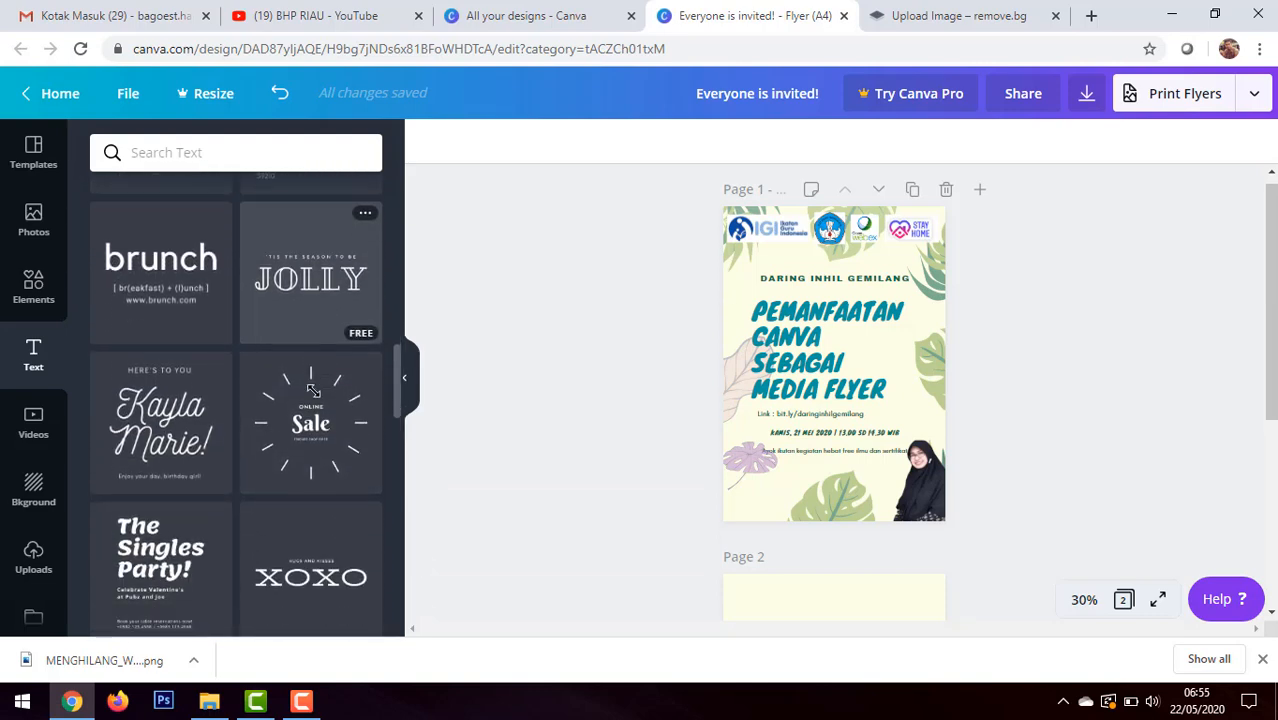
scroll(313, 390, down, 1)
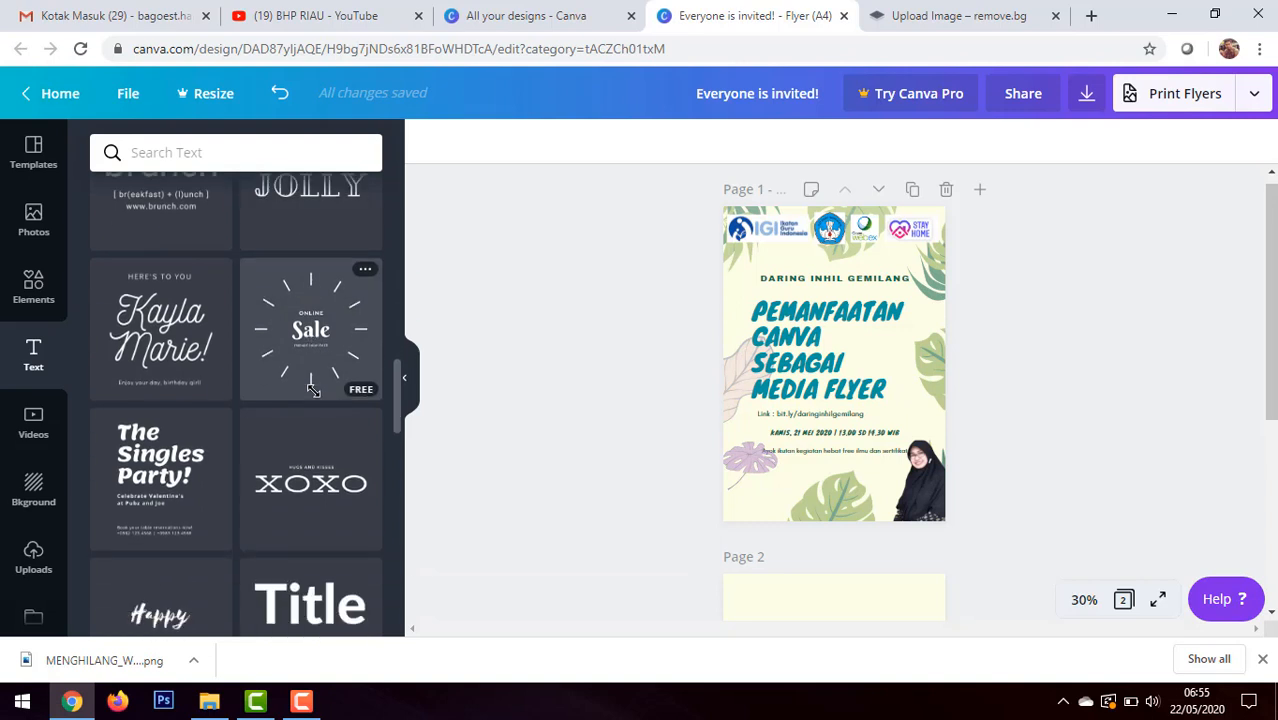
scroll(313, 390, down, 2)
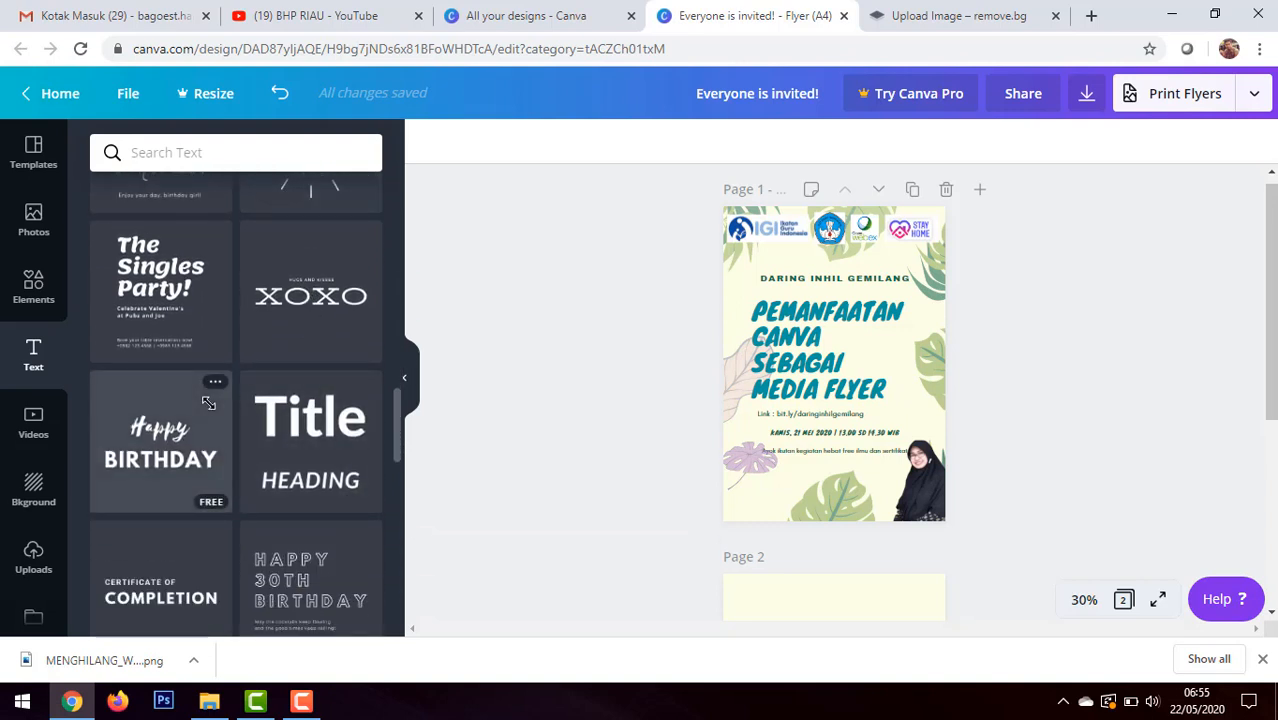
scroll(150, 500, down, 1)
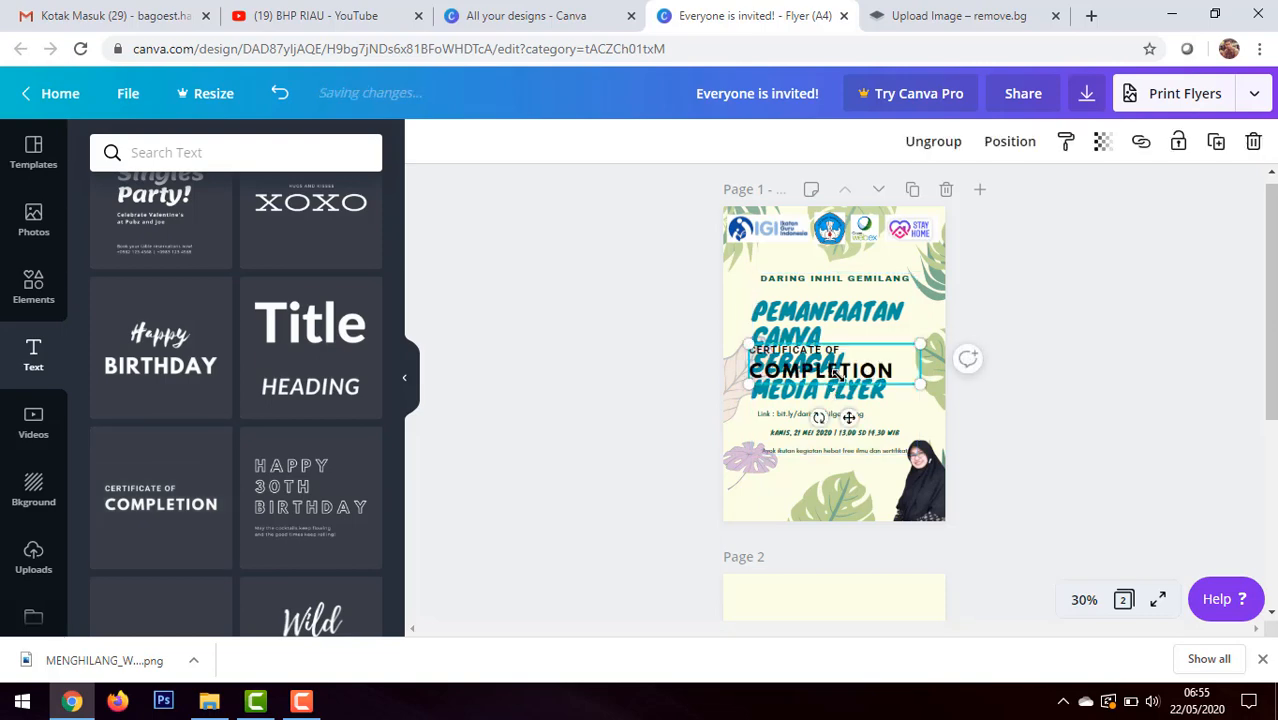
drag(840, 366, 733, 474)
Step: Replace "CERTIFICATE OF" with "NARASUMBER" and "COMPLETION" with the speaker's full name and academic degree
click(830, 484)
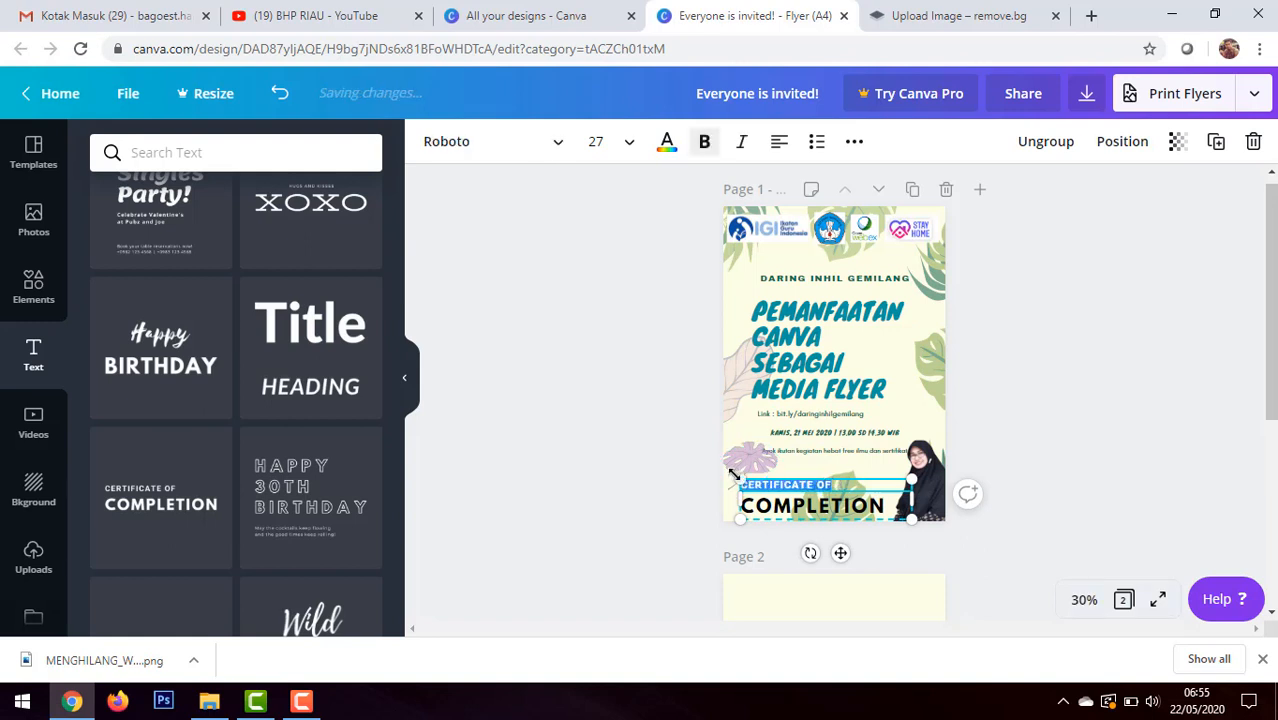
text(NARASUMBER)
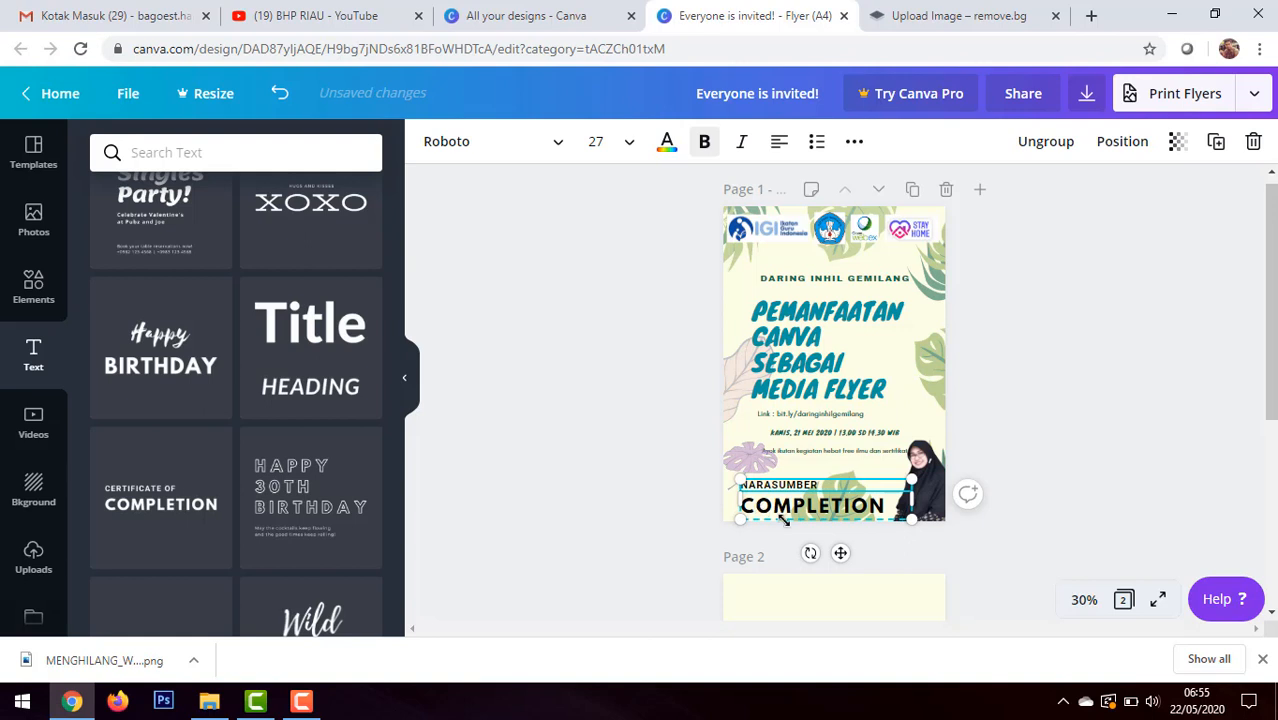
click(797, 508)
double_click(797, 508)
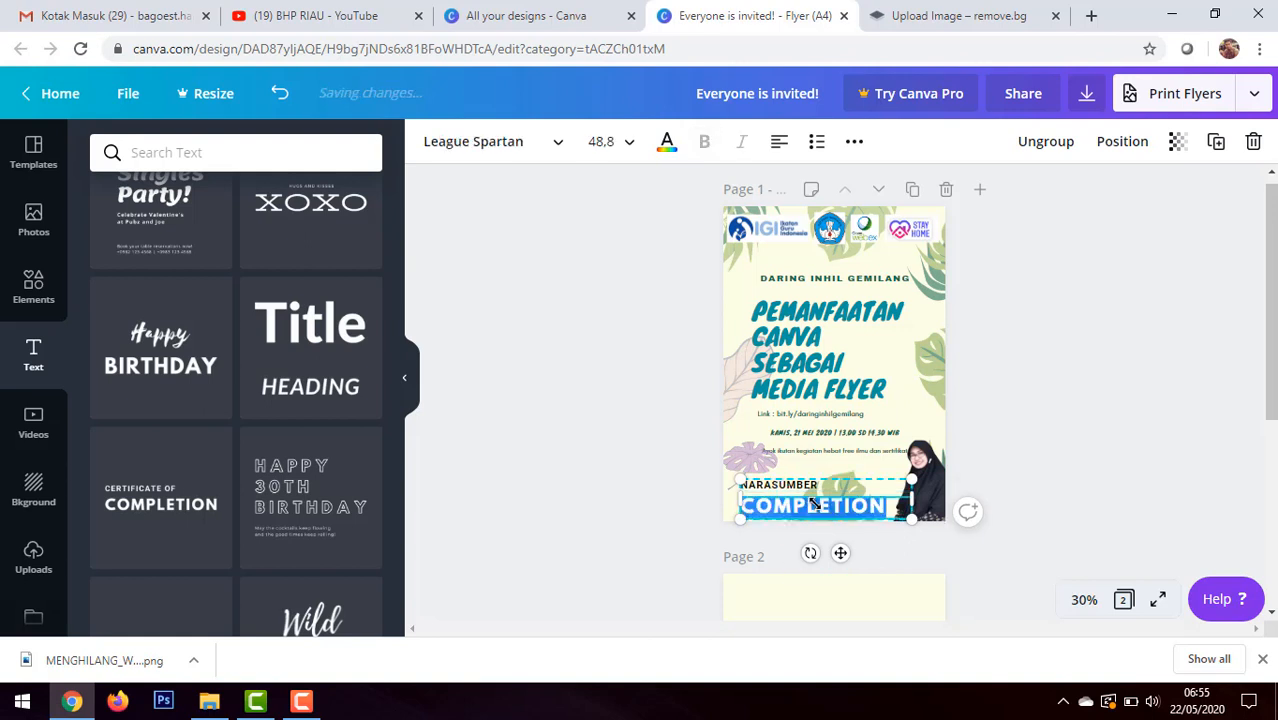
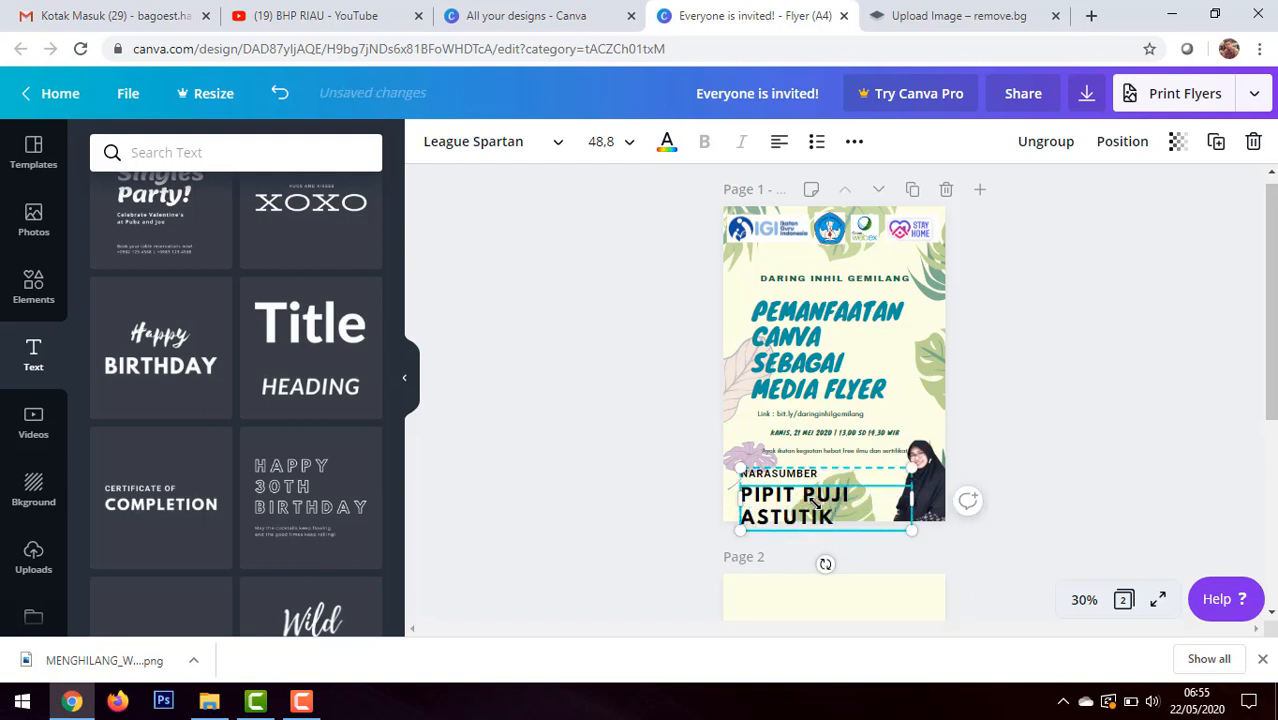
text(, M.PD.)
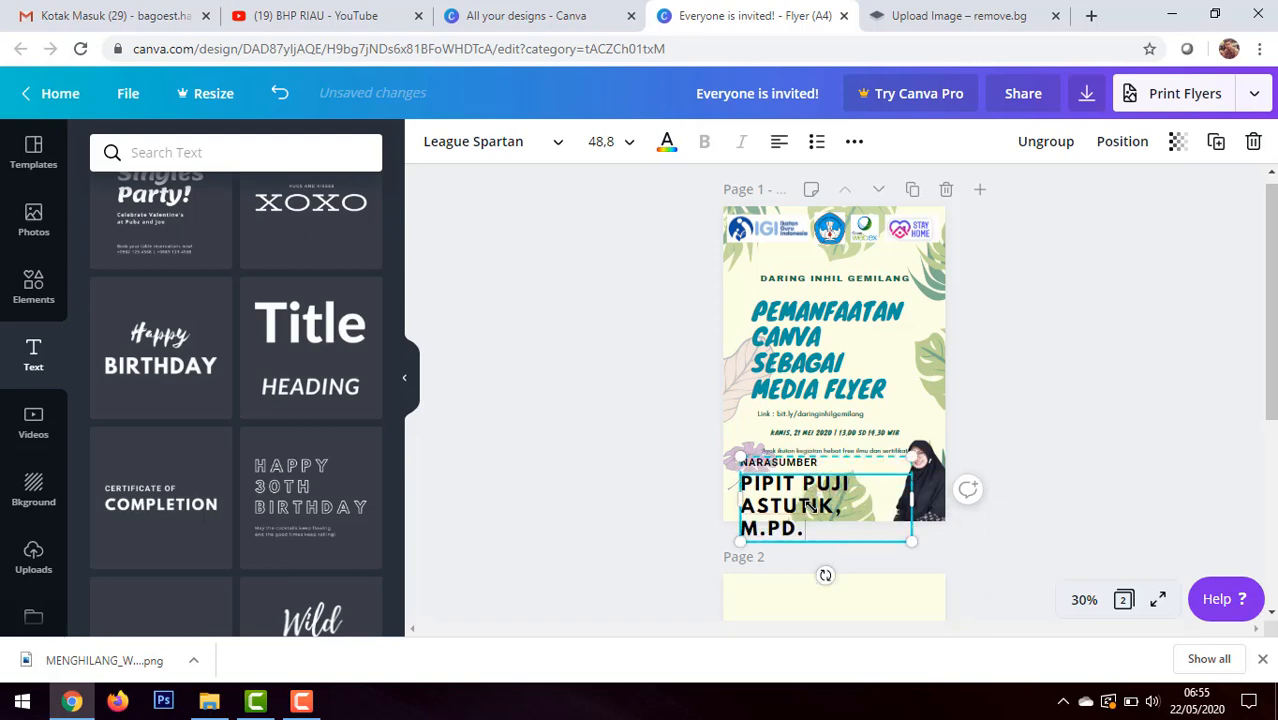
Step: Reduce the speaker name's font size, trying 32 first and settling on 28
key(ctrl+a)
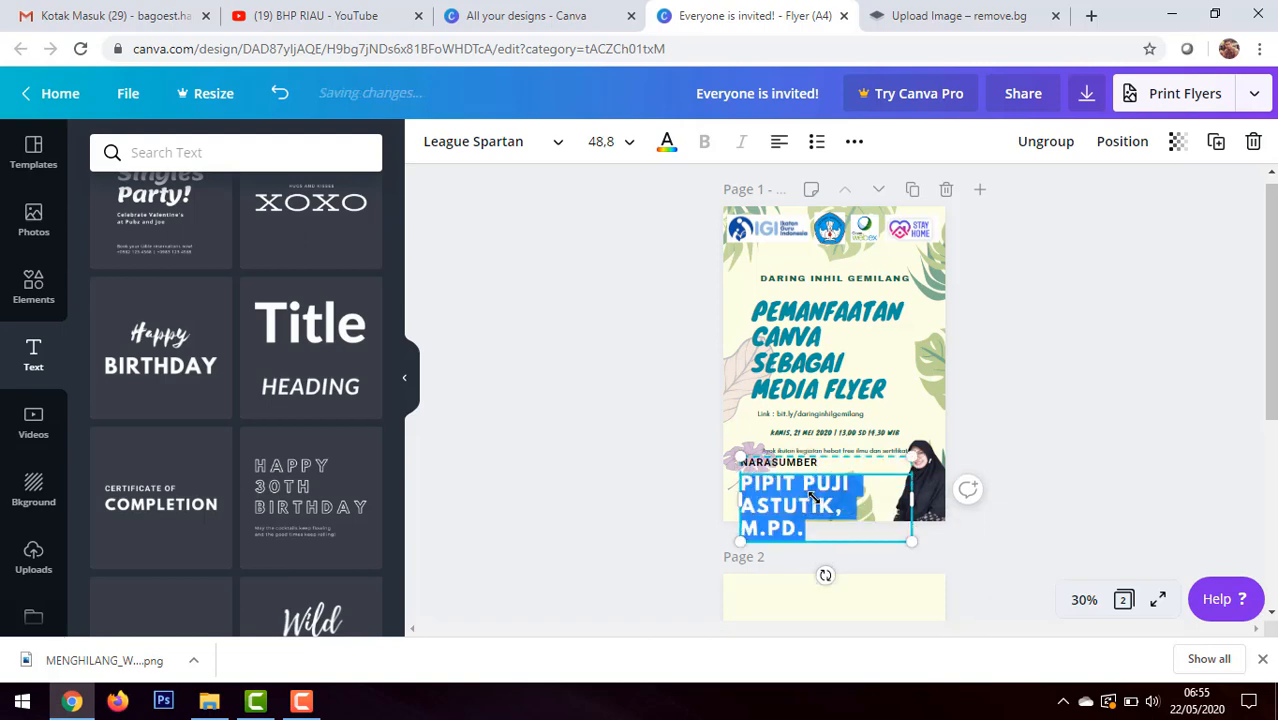
click(630, 141)
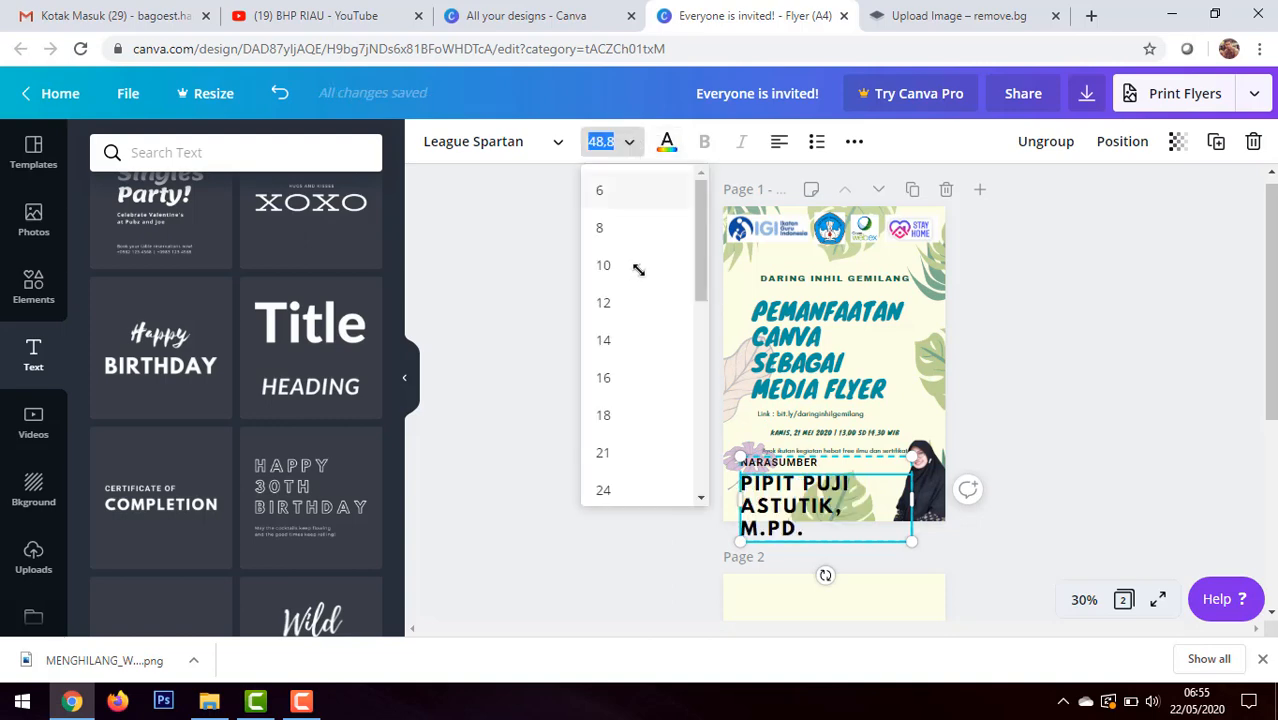
scroll(624, 479, down, 1)
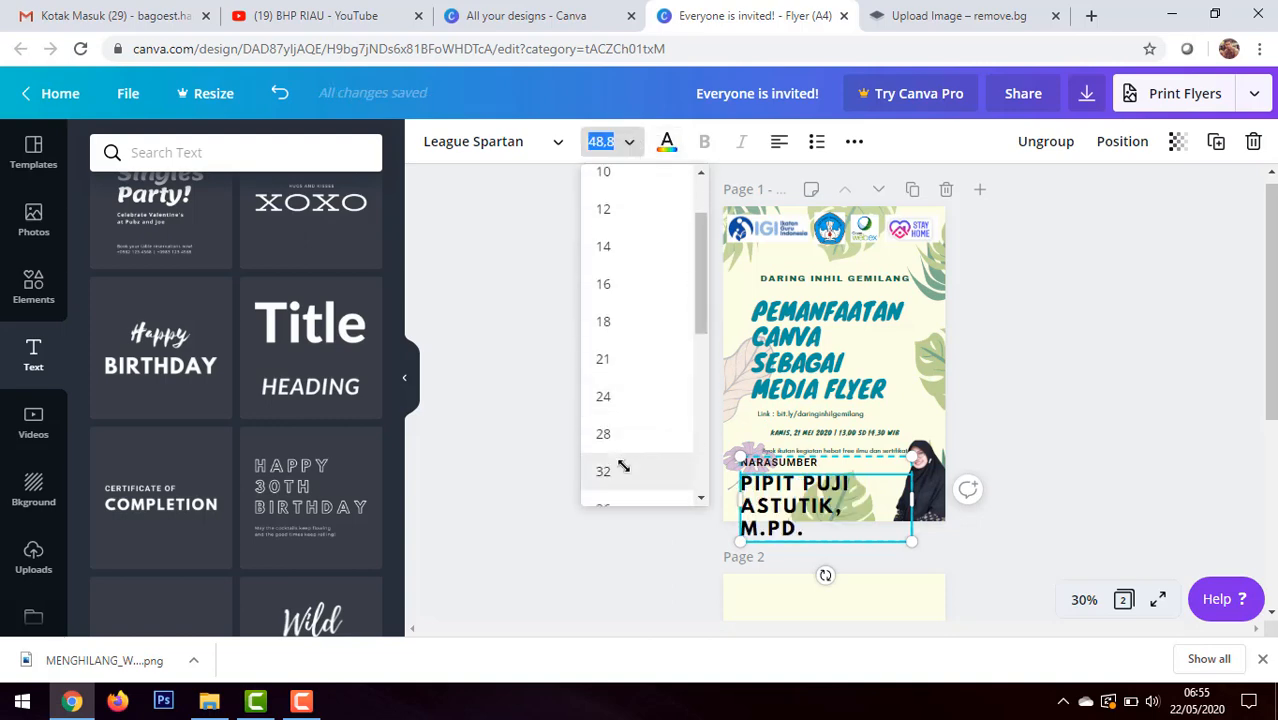
click(605, 471)
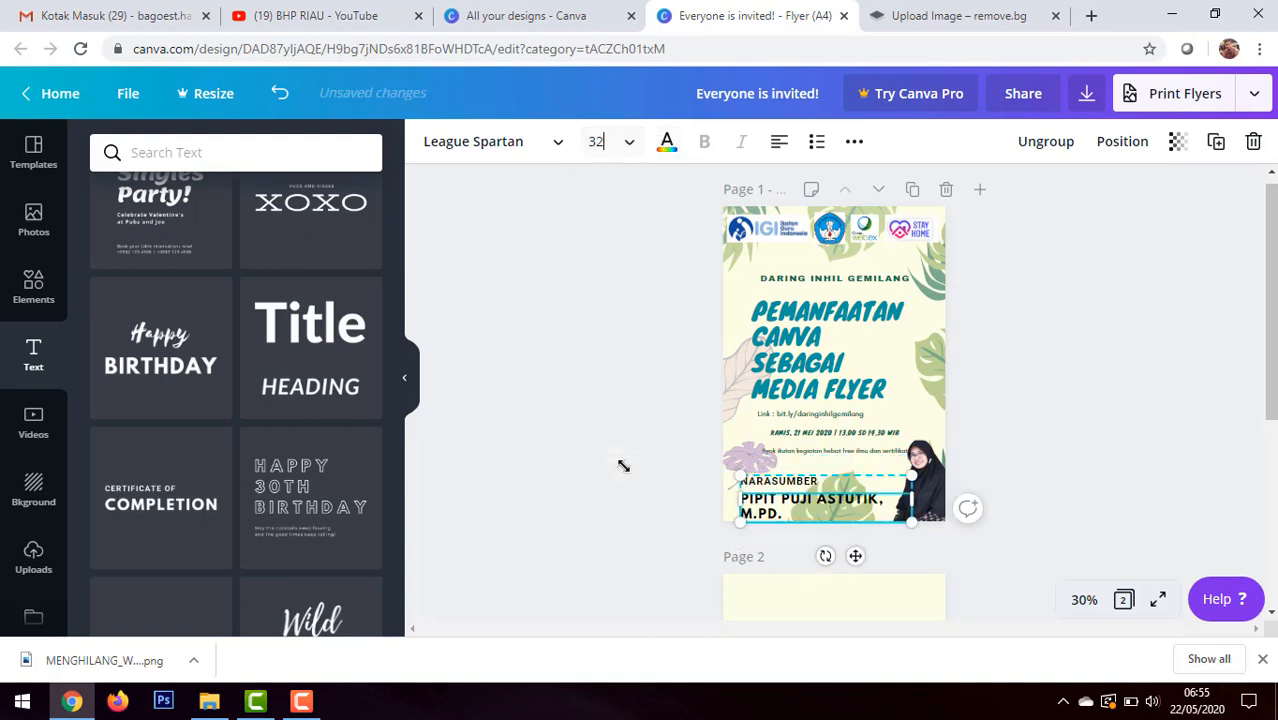
click(627, 142)
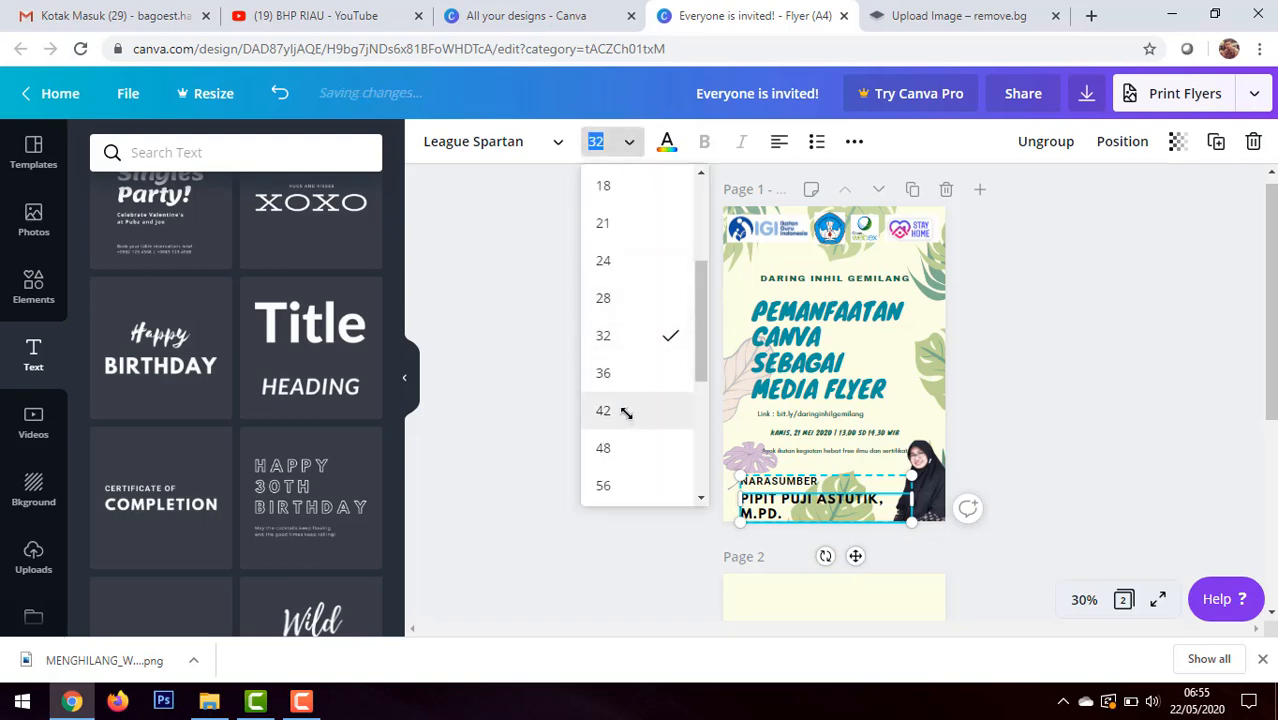
click(624, 298)
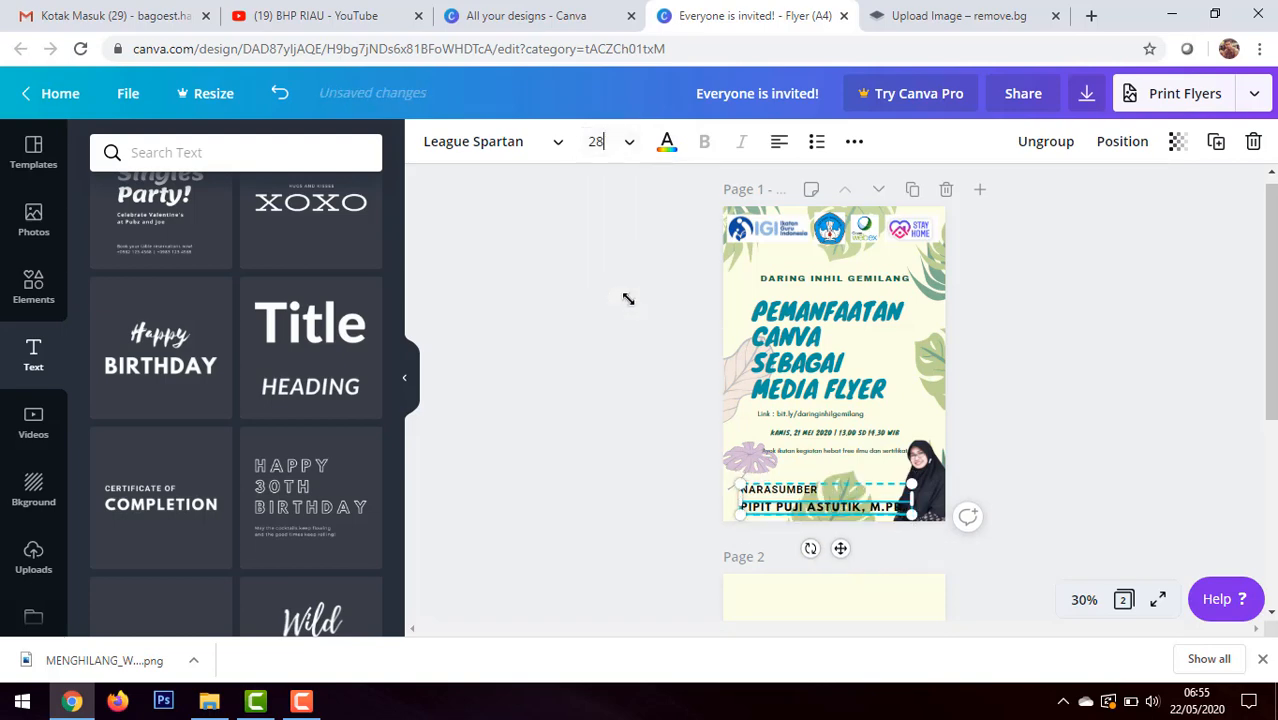
Step: Set the font size of the "NARASUMBER" label to 21
click(818, 489)
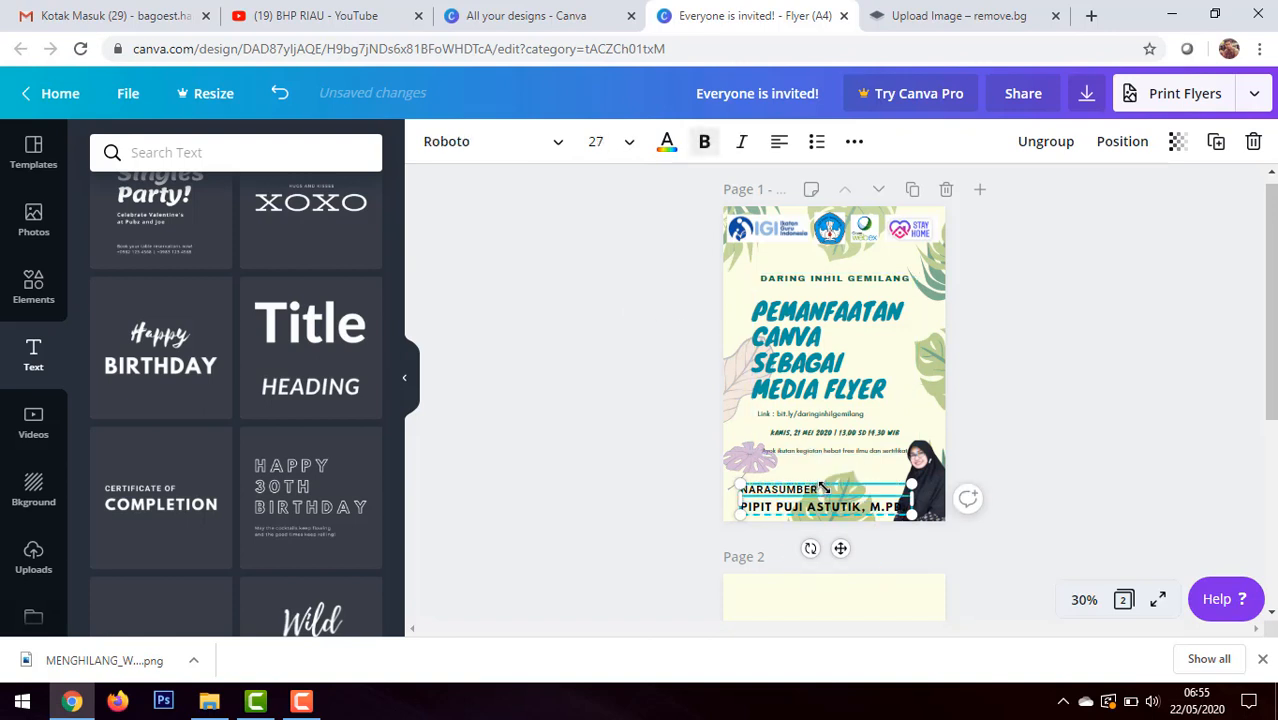
drag(818, 489, 729, 485)
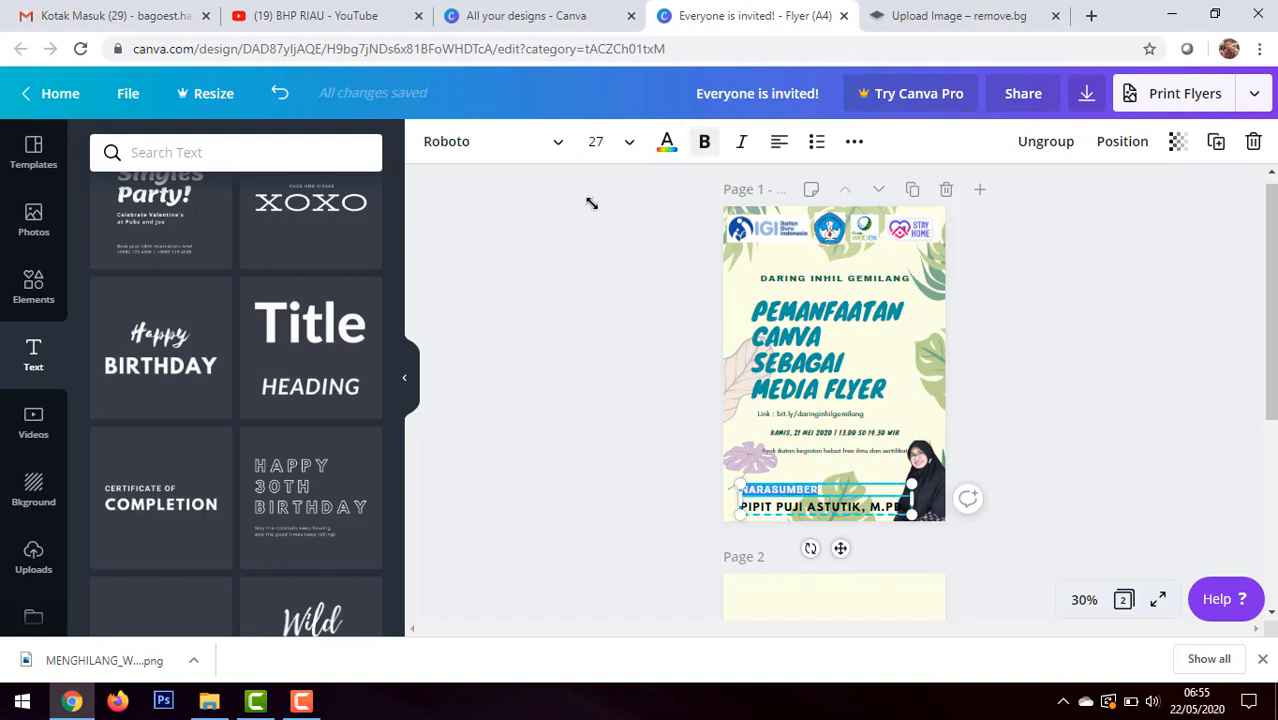
click(626, 140)
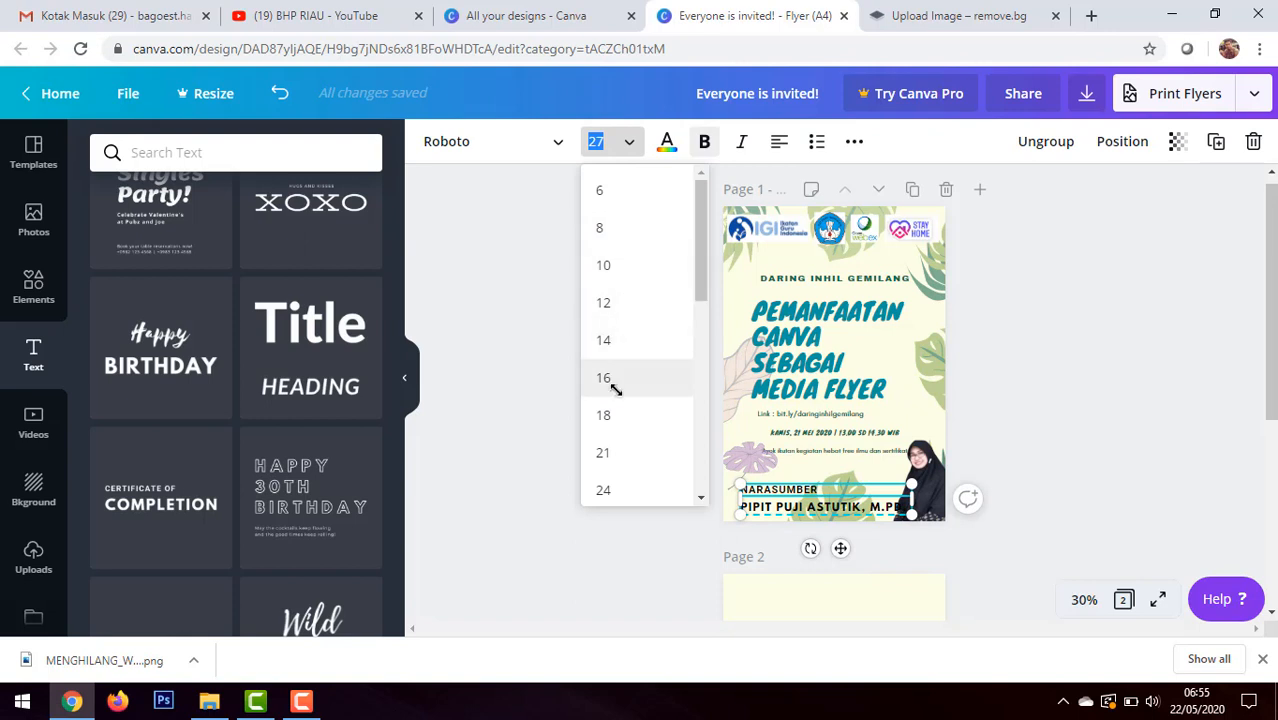
click(618, 451)
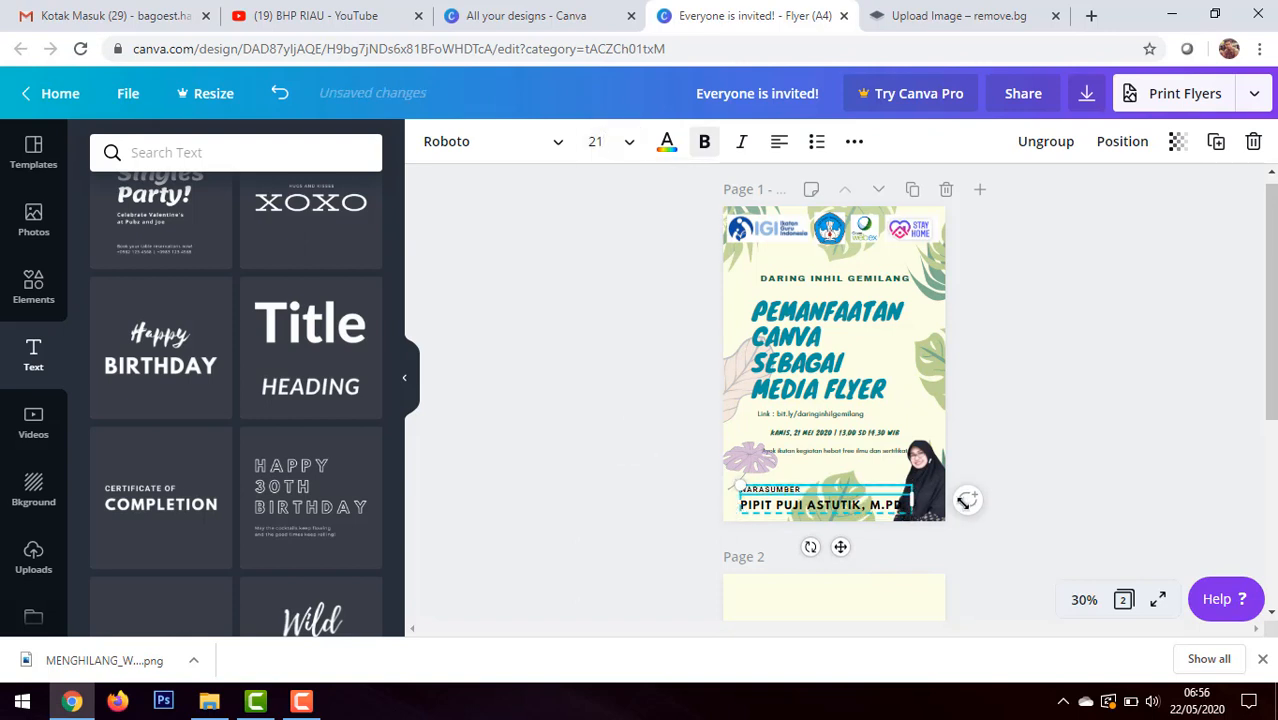
Step: Try several document and photo colors on the speaker's name, including dark green, and settle on the default red
click(808, 504)
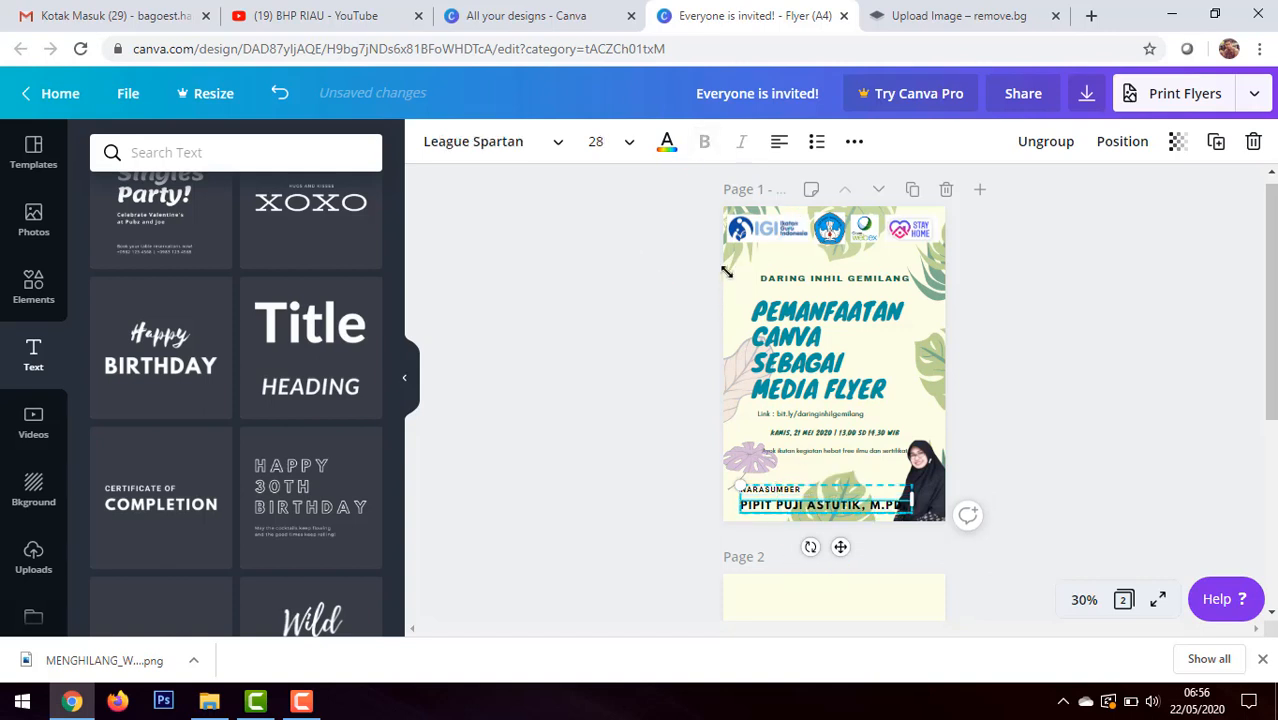
click(667, 141)
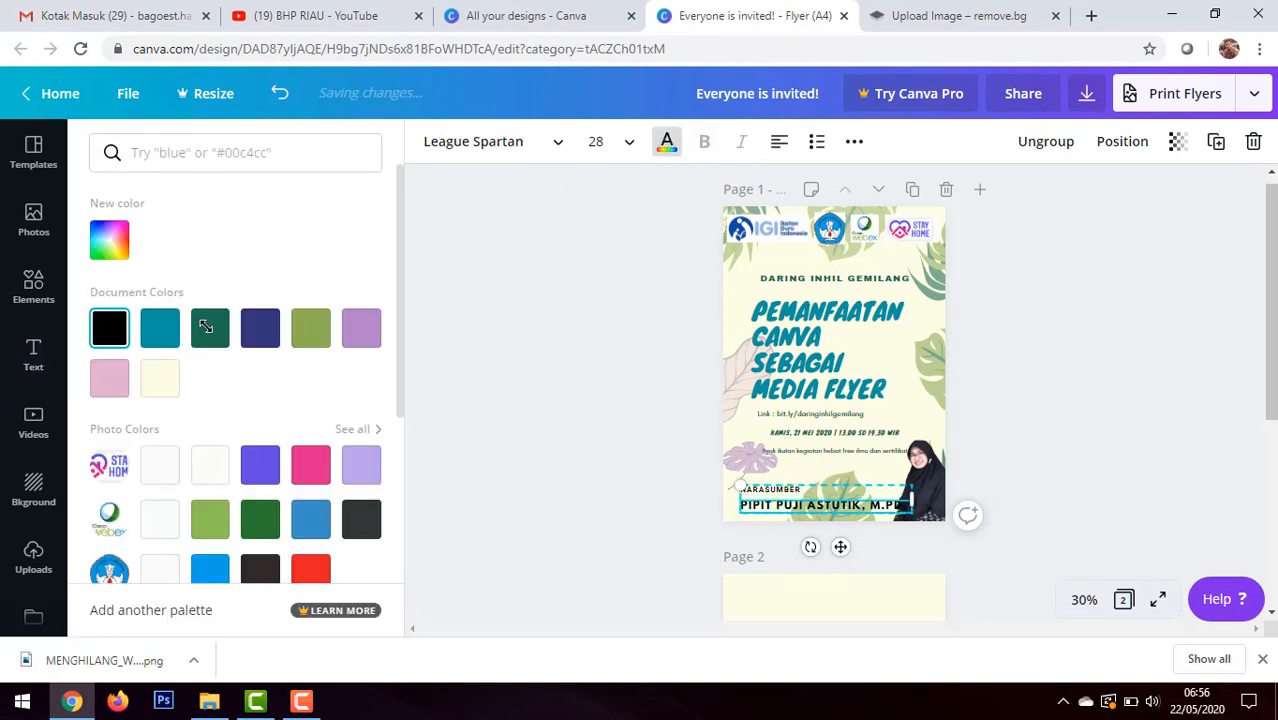
click(160, 328)
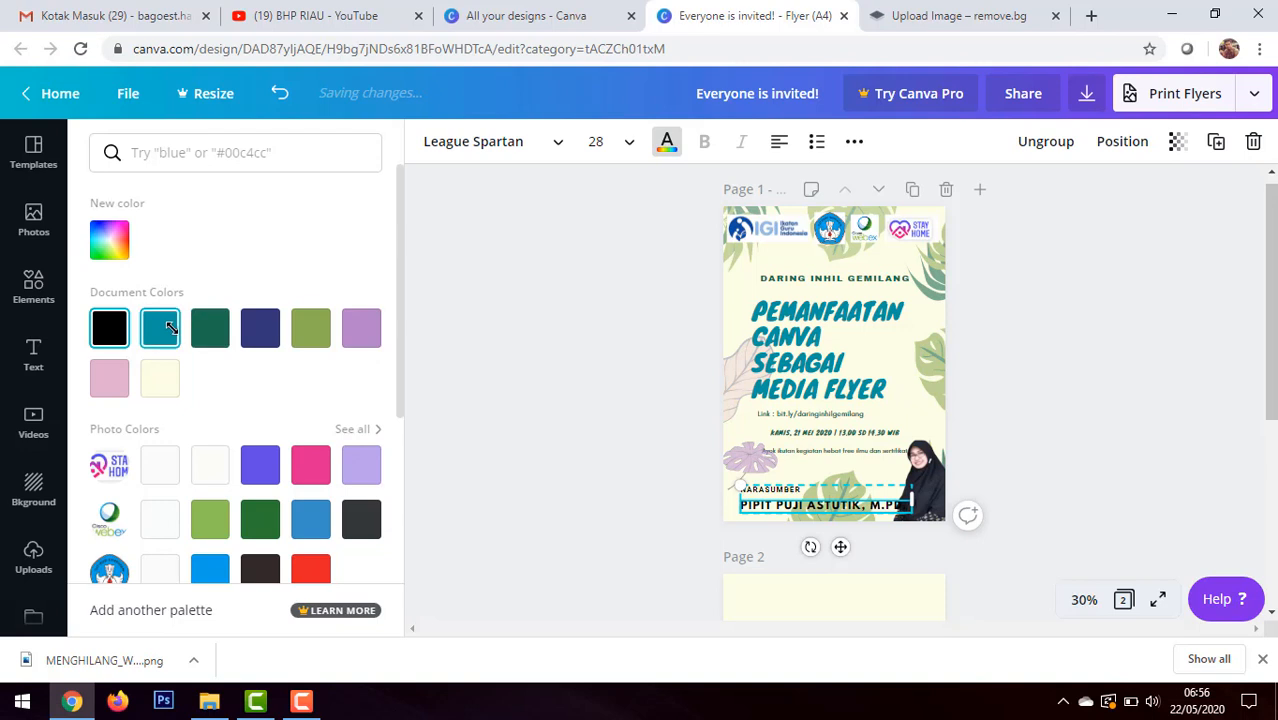
click(307, 332)
click(260, 519)
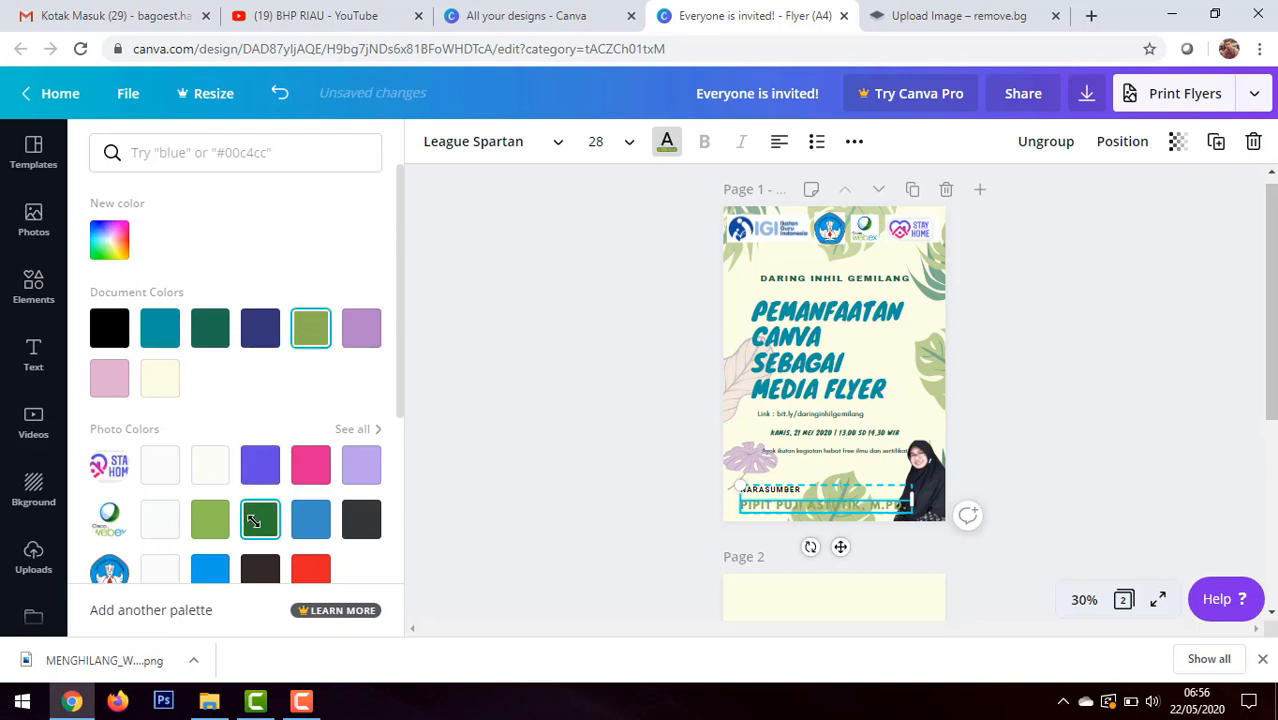
click(302, 566)
scroll(285, 480, down, 3)
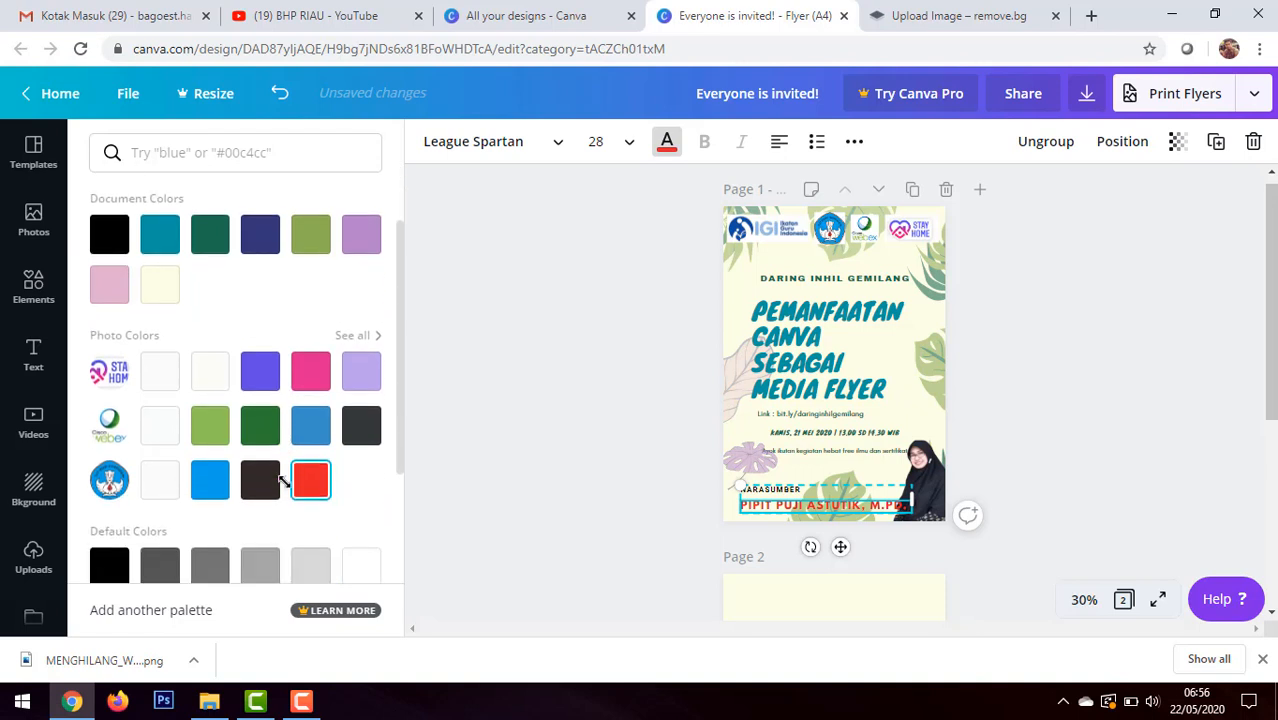
click(109, 440)
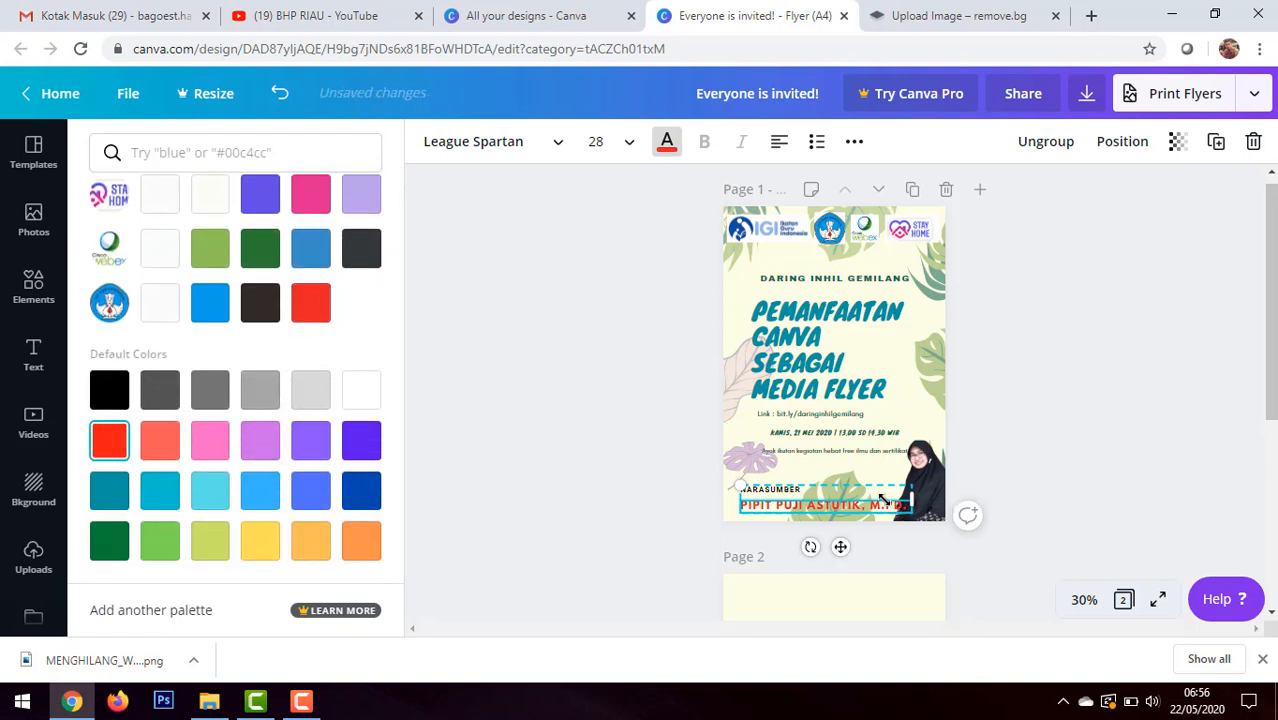
Step: Shift the speaker text group slightly left and scale it down until the name's font size is 25.2
drag(883, 500, 905, 500)
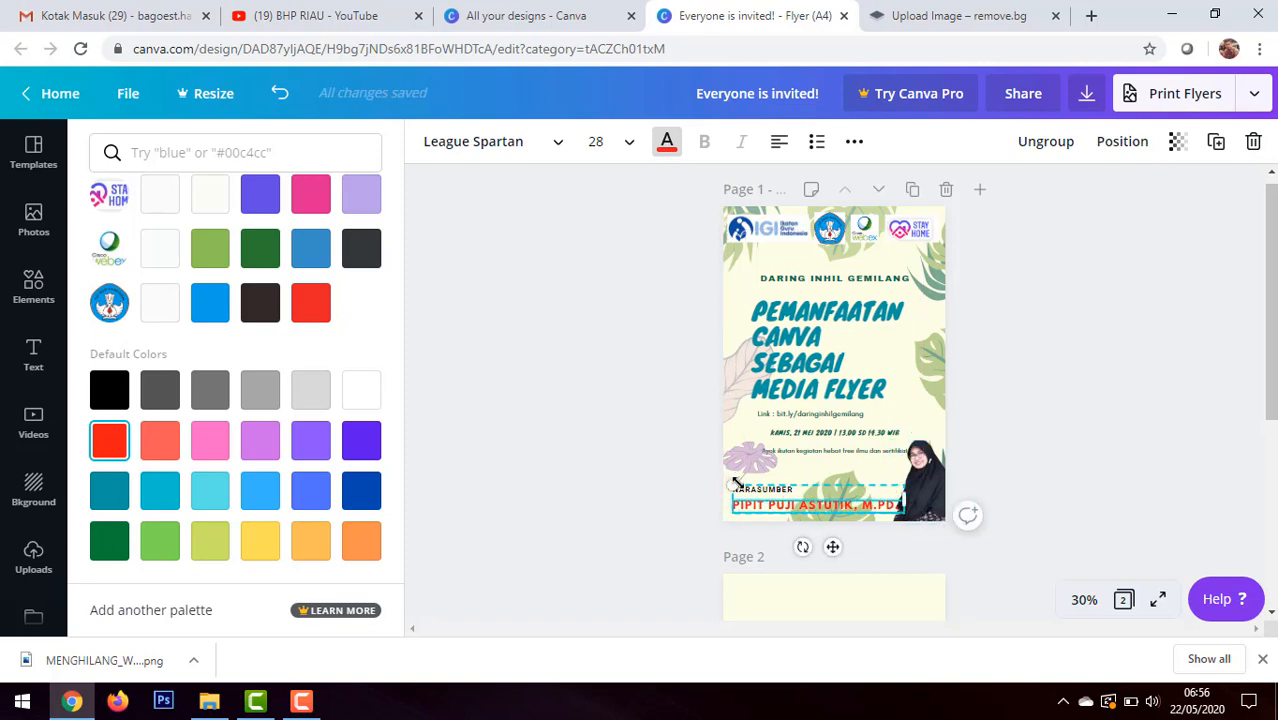
mouse_move(738, 483)
mouse_down()
mouse_move(776, 489)
mouse_move(741, 487)
mouse_up()
scroll(888, 486, up, 5)
scroll(800, 465, down, 5)
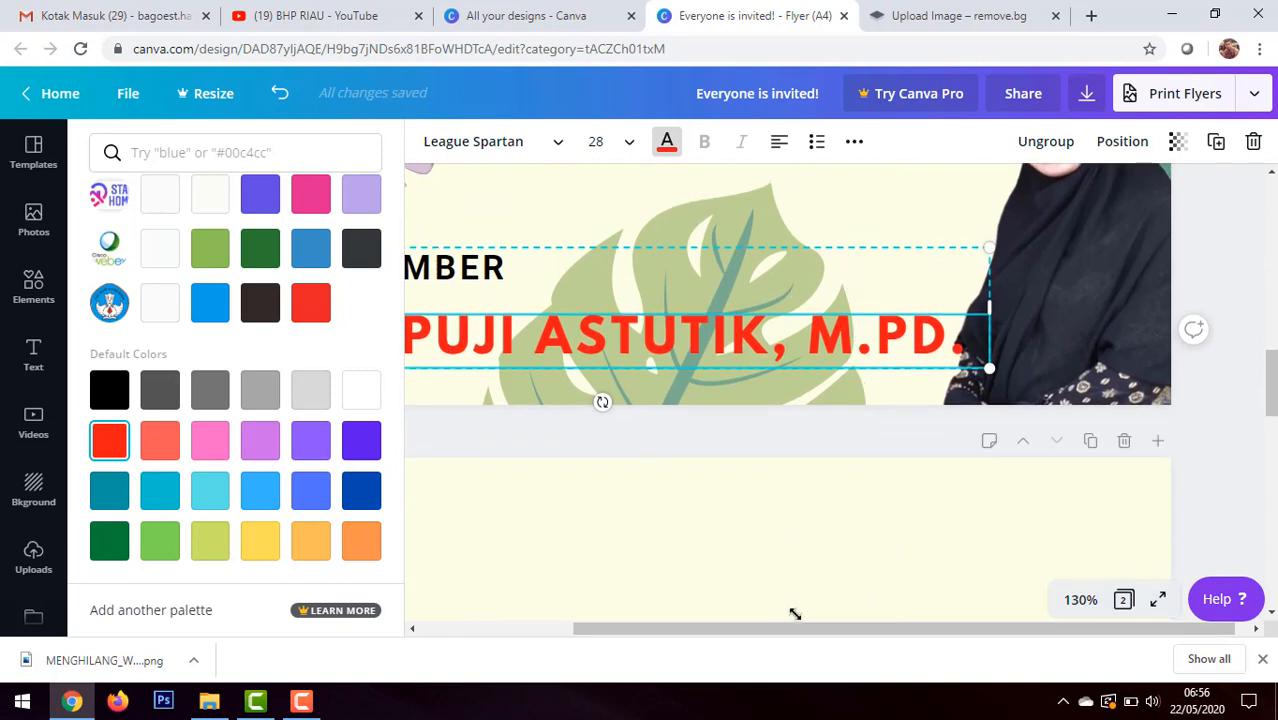
drag(790, 626, 741, 608)
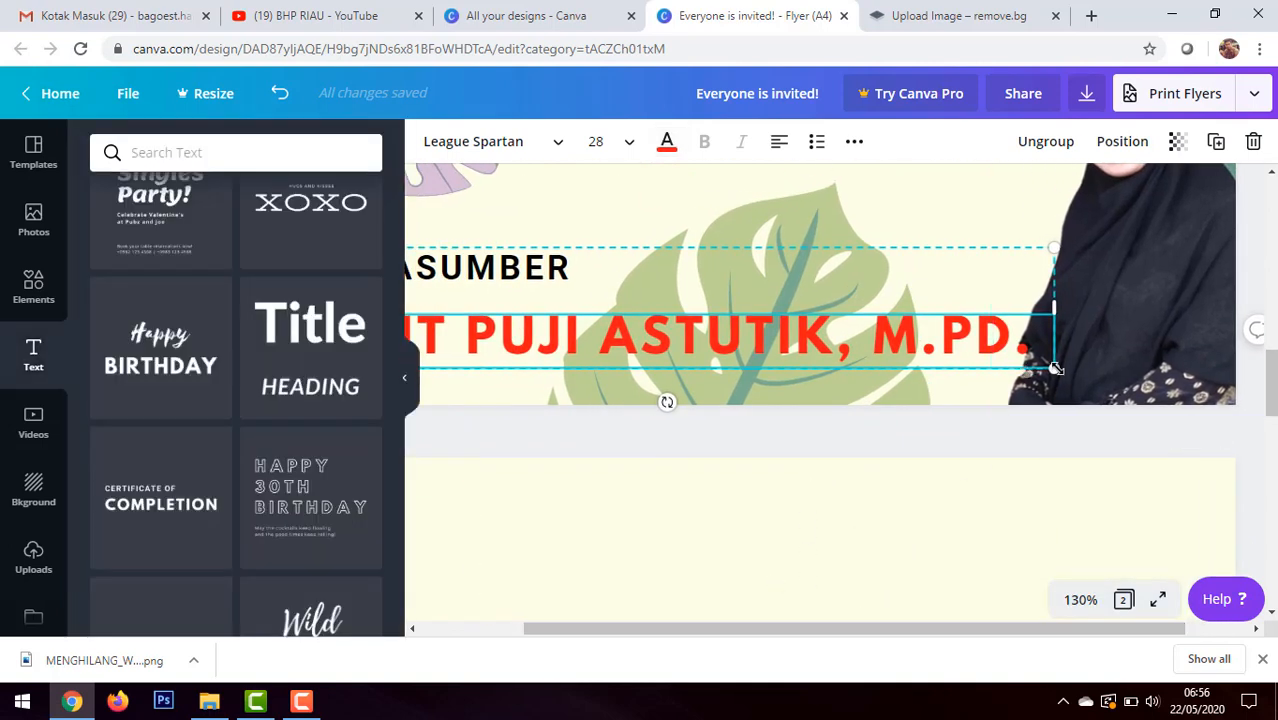
drag(1041, 362, 1011, 354)
double_click(796, 326)
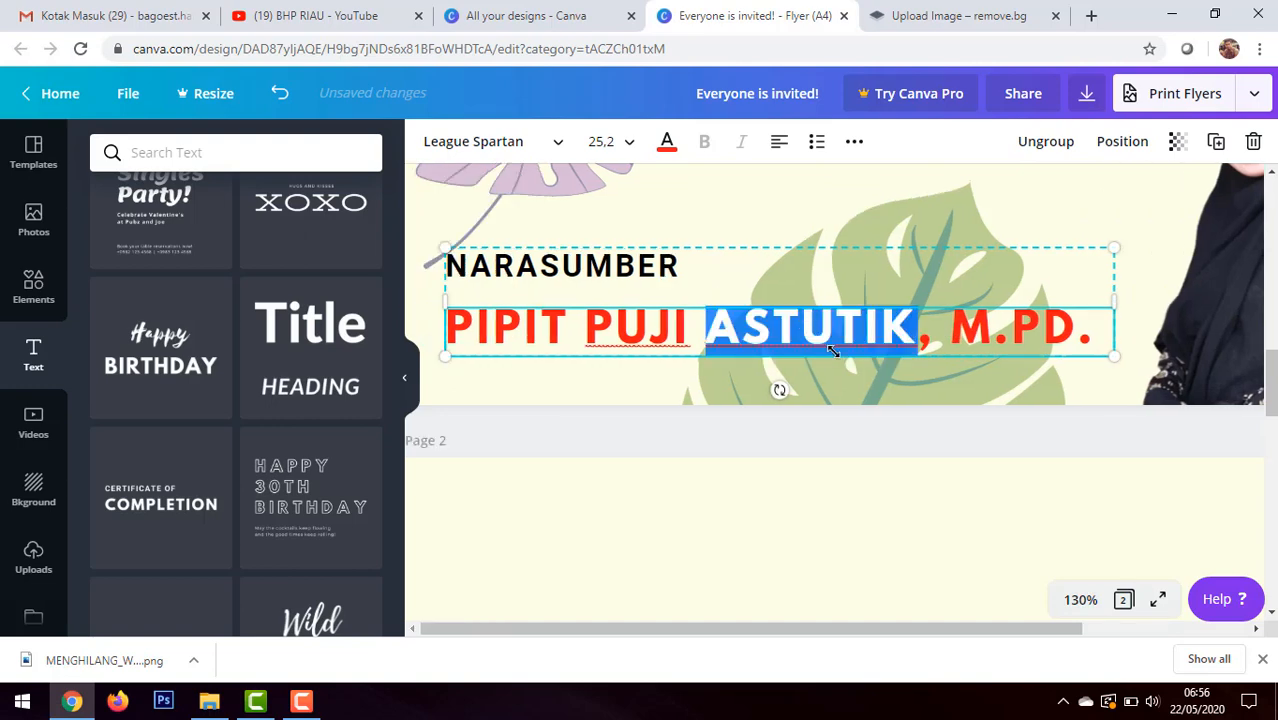
Step: Deselect the speaker text, view the whole flyer at 30% zoom, and save the design
click(889, 485)
scroll(886, 483, down, 5)
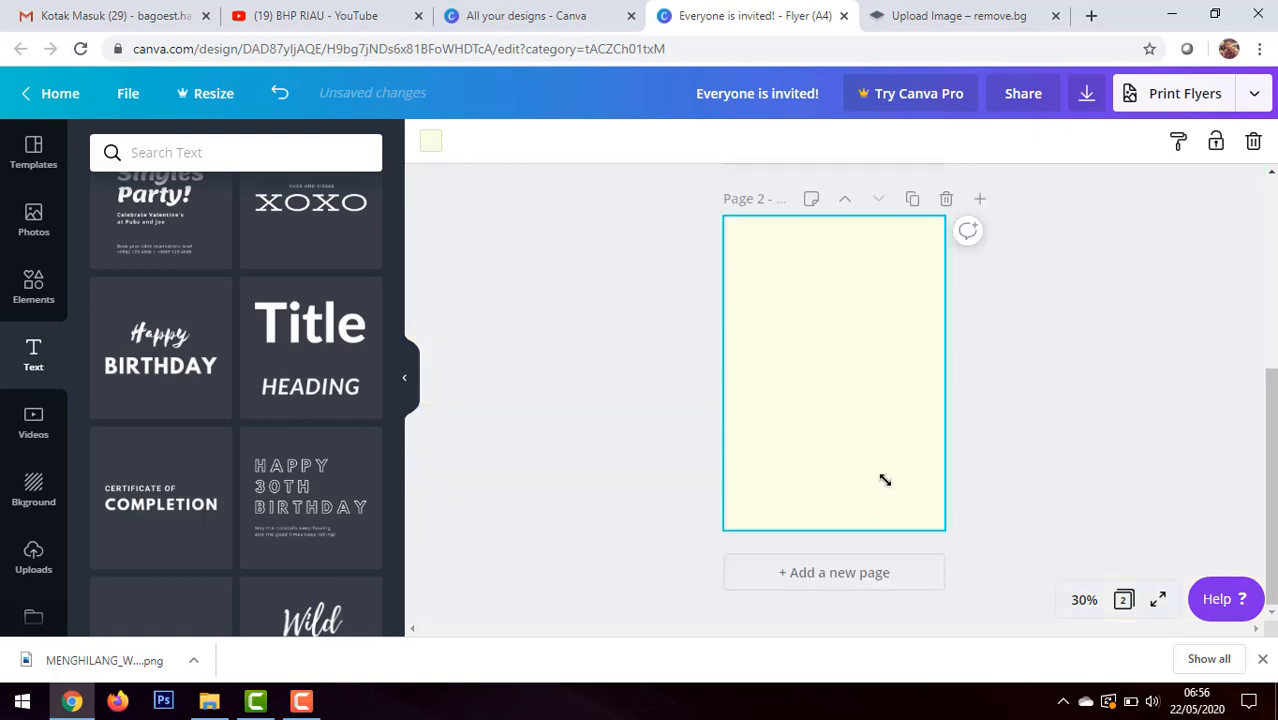
scroll(885, 480, up, 4)
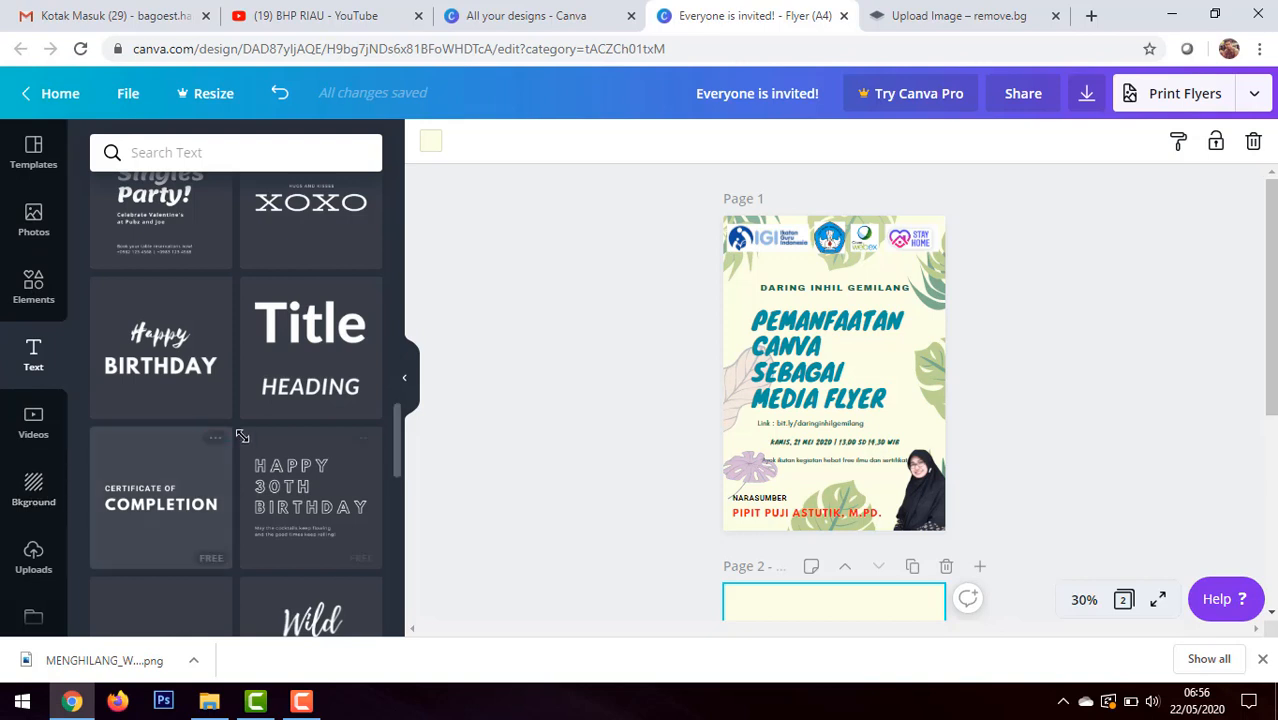
scroll(53, 470, down, 1)
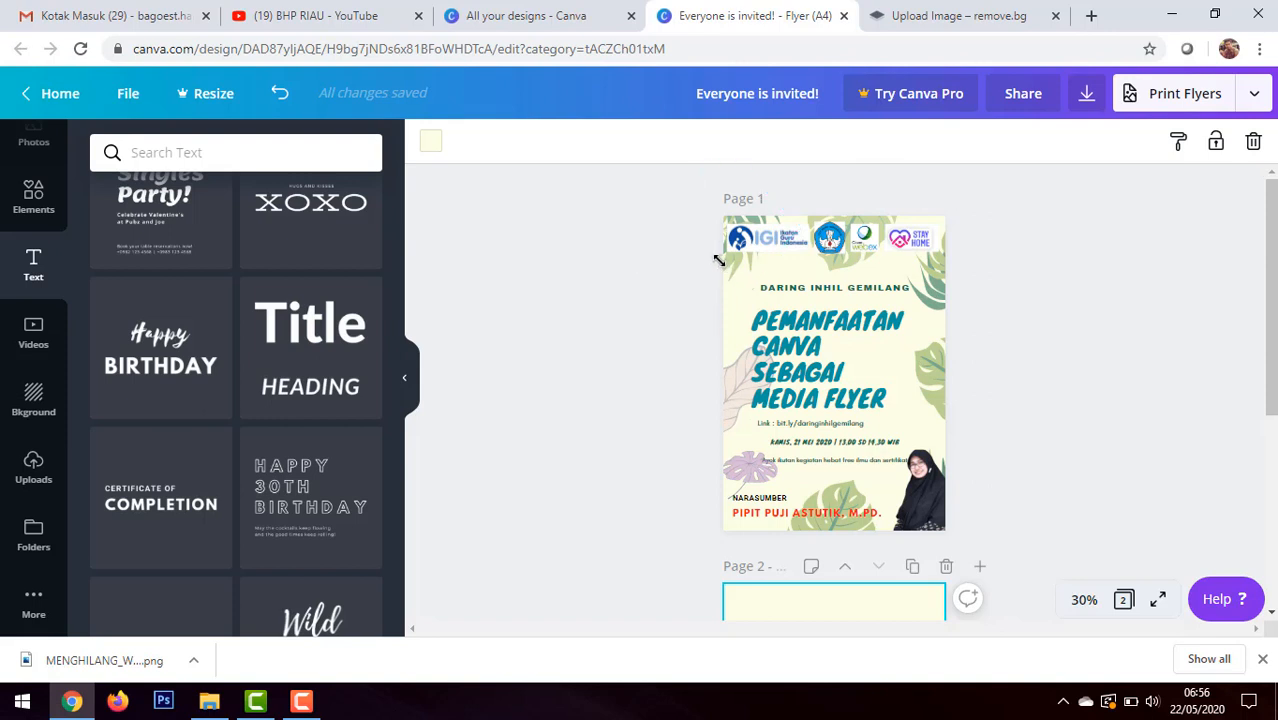
click(127, 93)
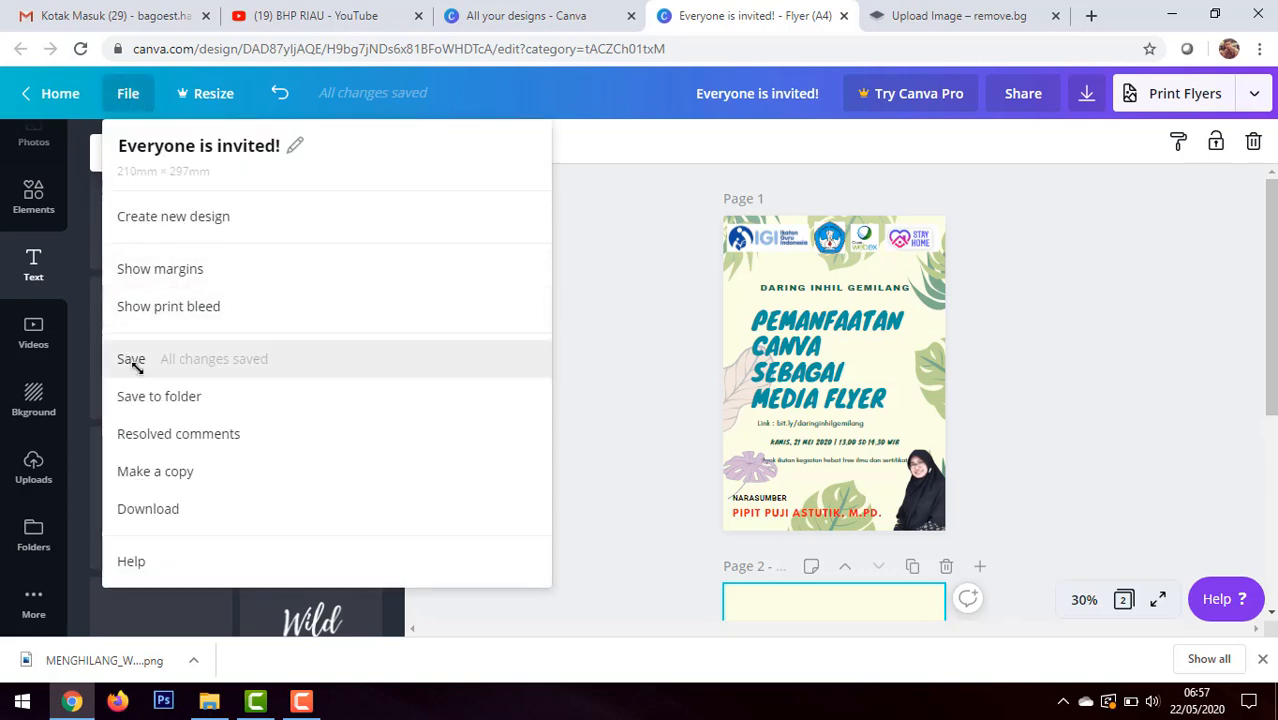
click(234, 364)
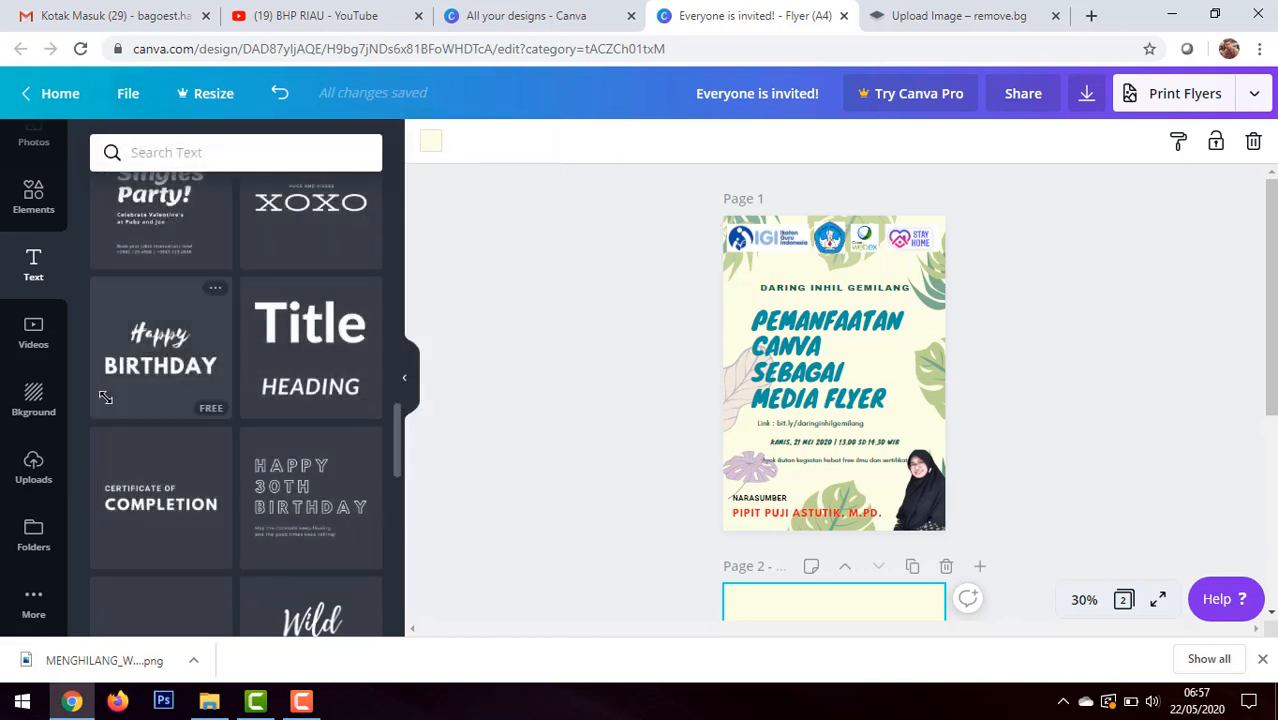
click(33, 537)
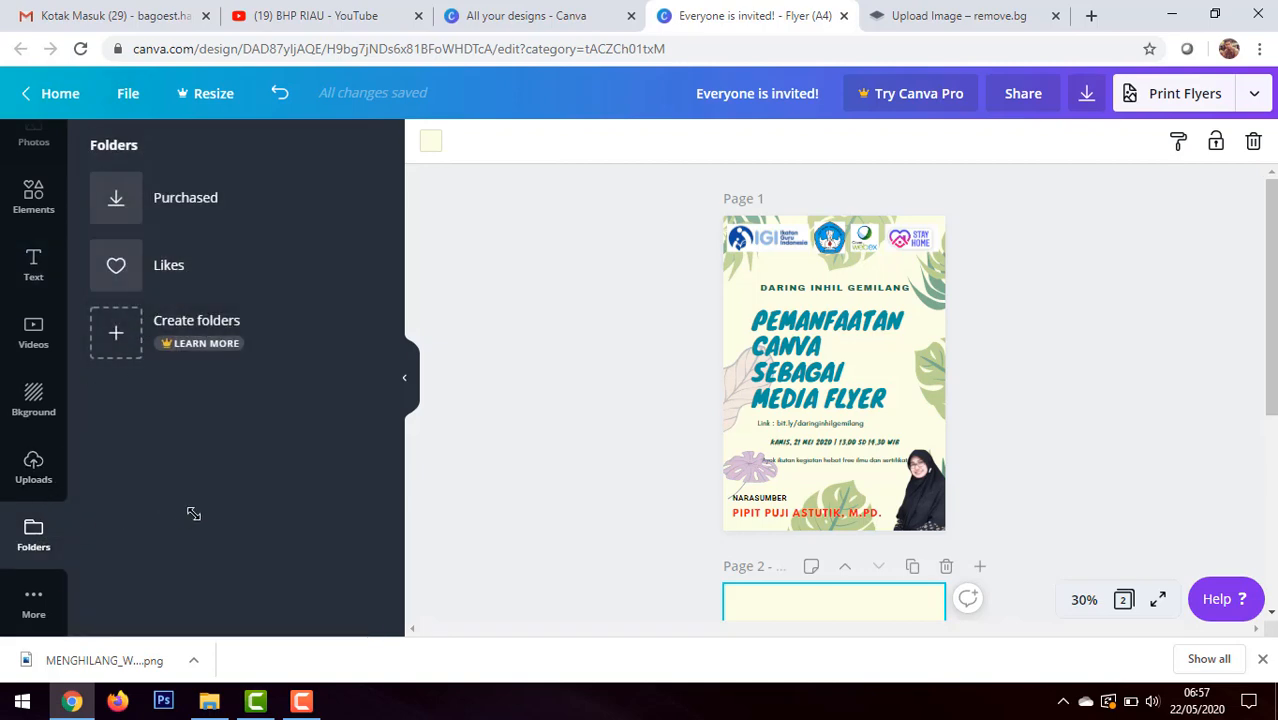
click(590, 400)
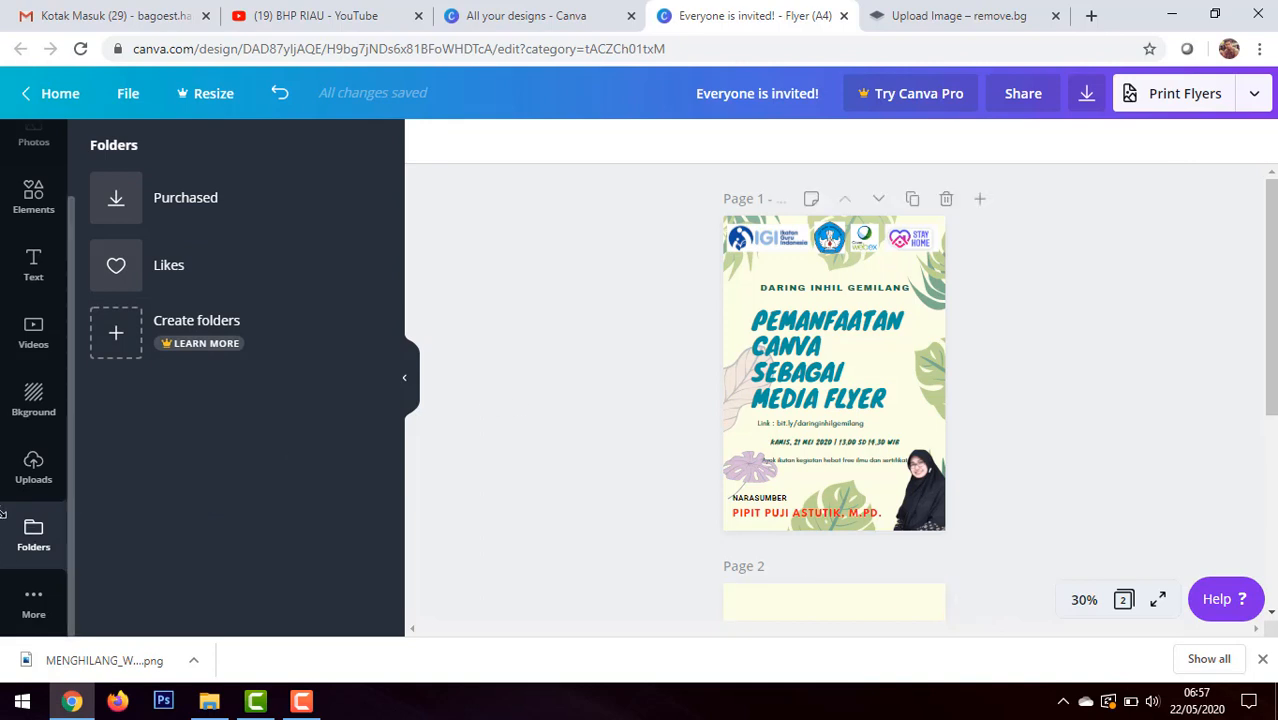
scroll(36, 258, up, 2)
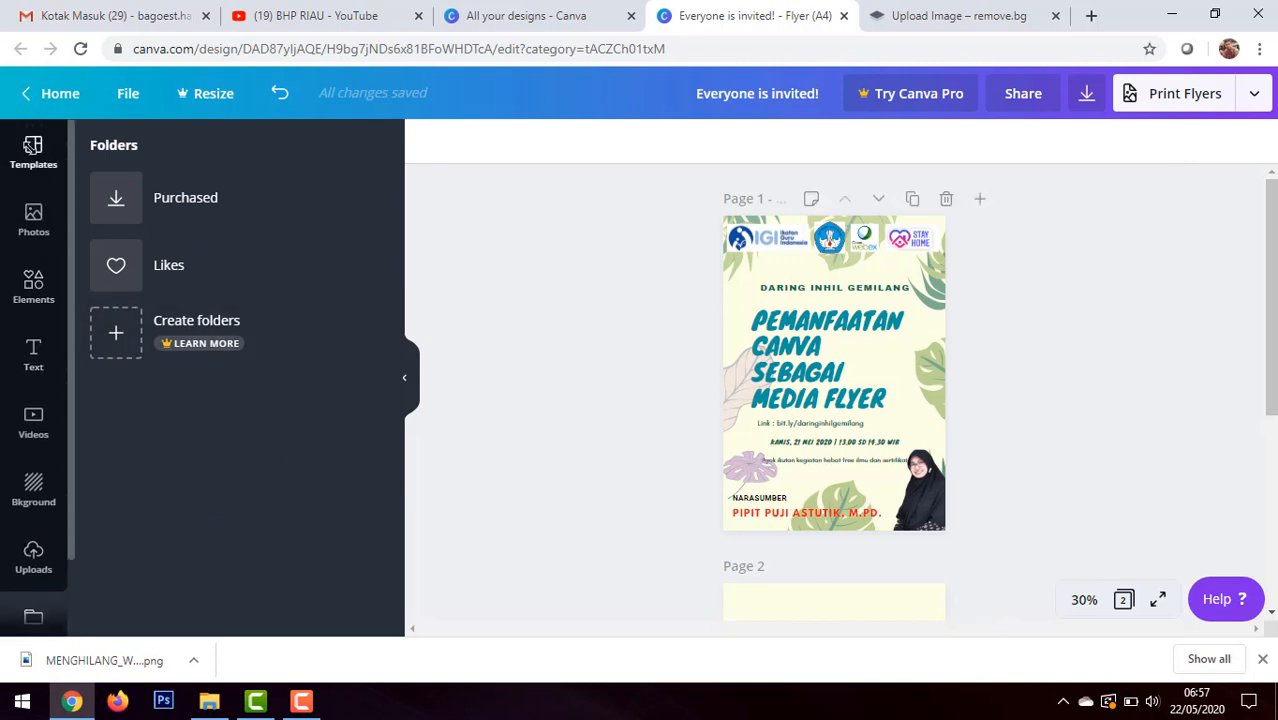
click(33, 148)
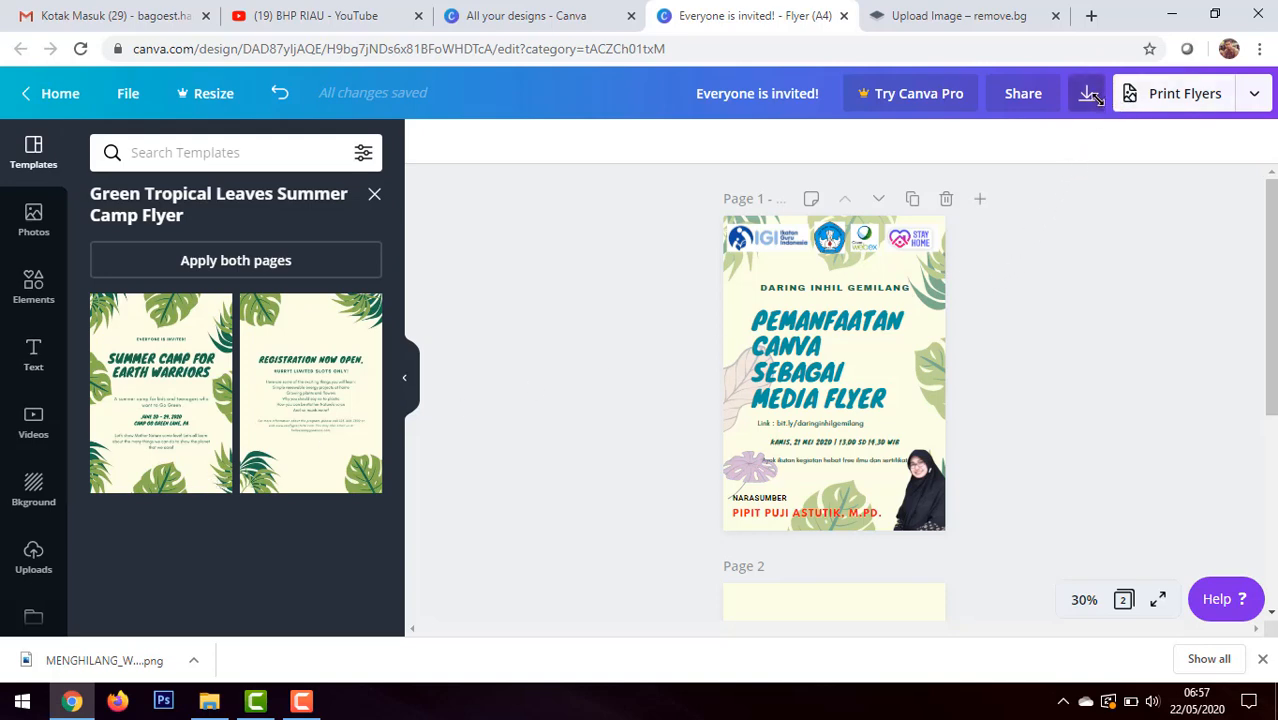
Step: Download the flyer design with JPG as the file type, keeping the default size and quality
click(1257, 92)
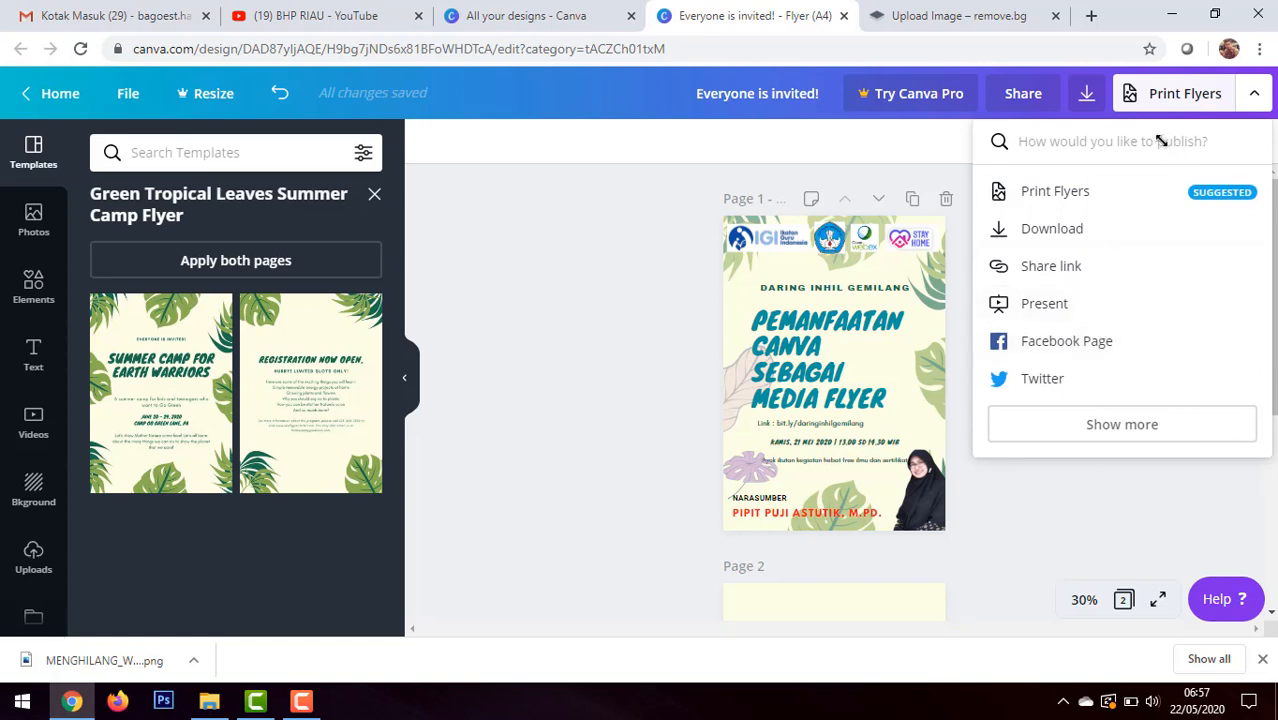
click(1087, 93)
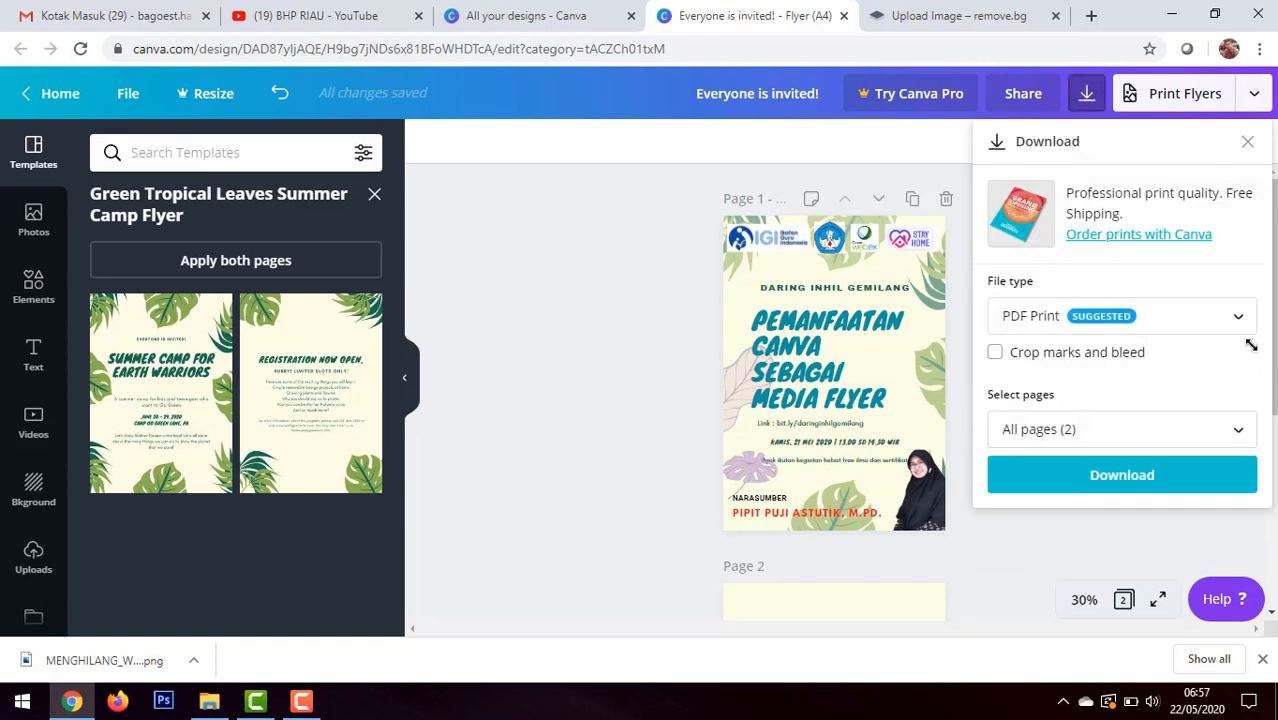
click(1240, 316)
scroll(1085, 203, up, 1)
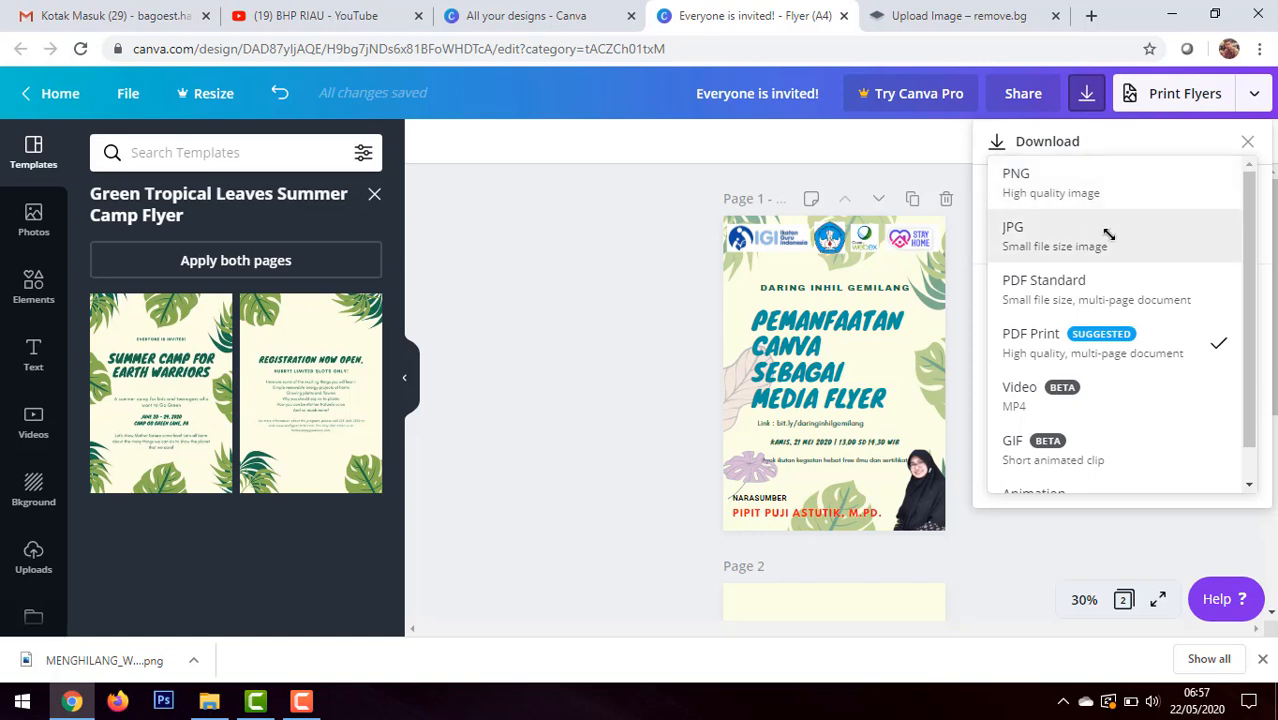
scroll(1127, 353, down, 1)
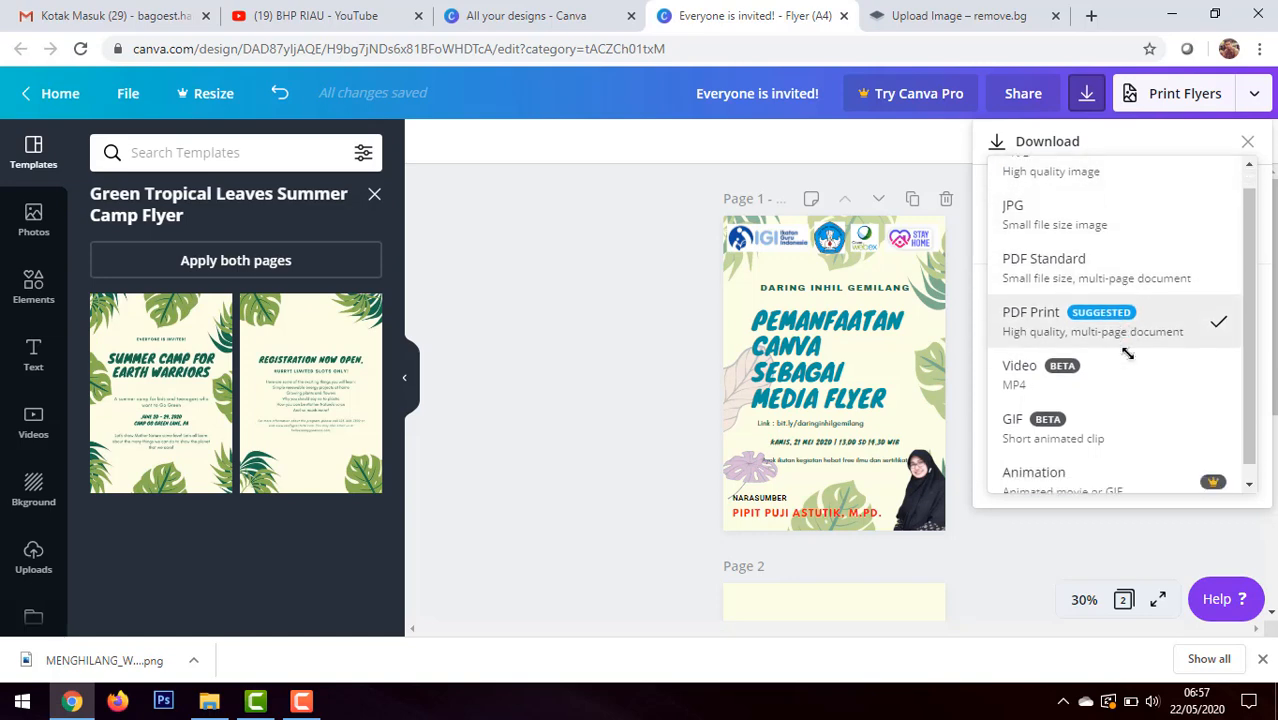
scroll(1127, 353, down, 1)
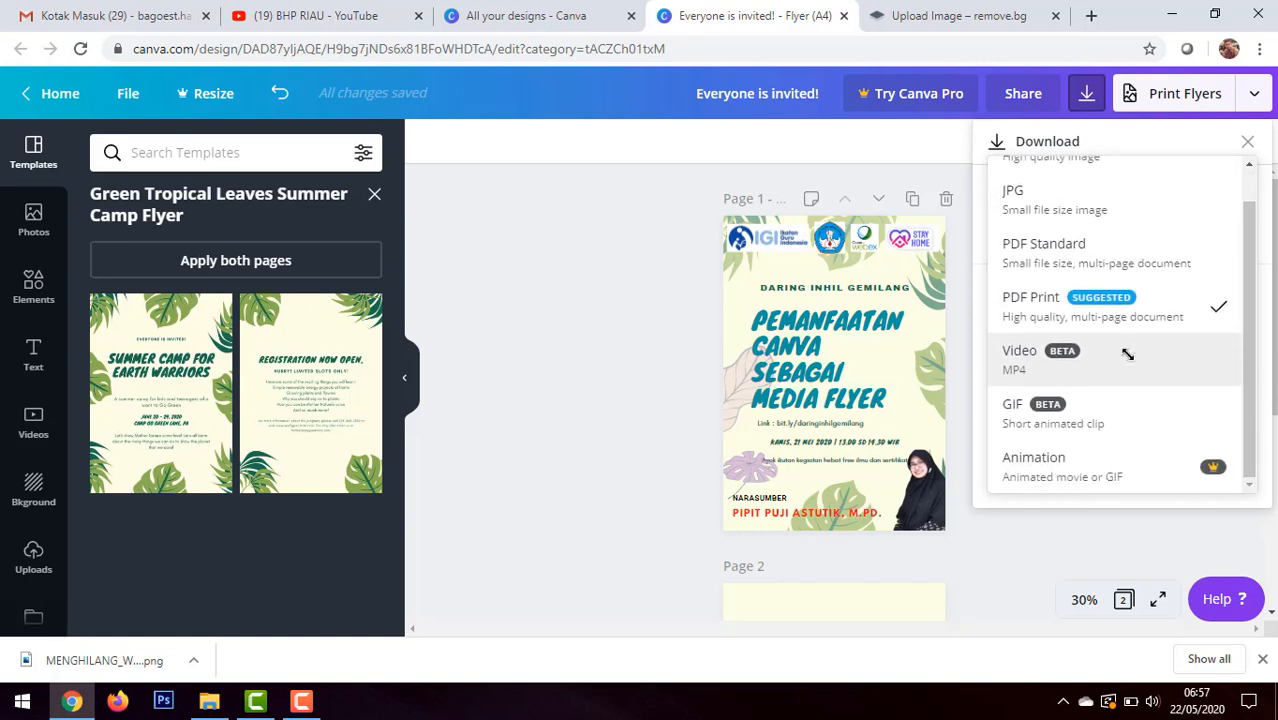
scroll(1127, 353, up, 2)
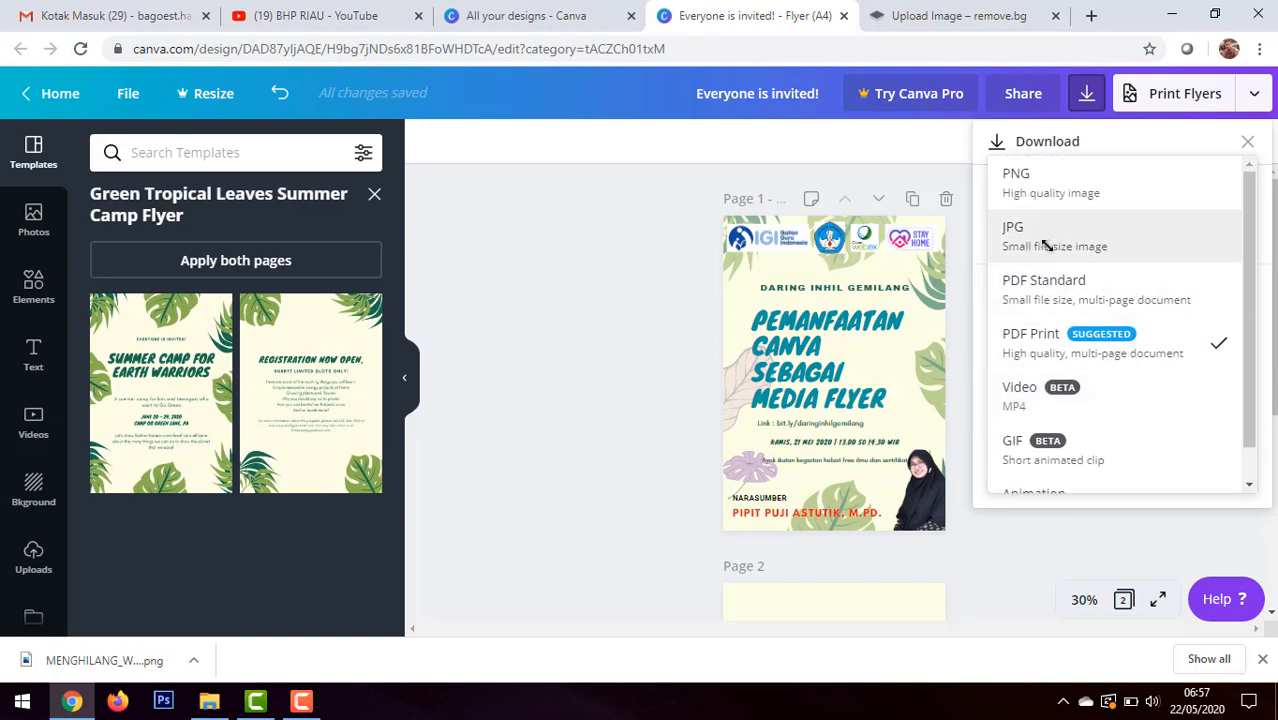
click(1097, 240)
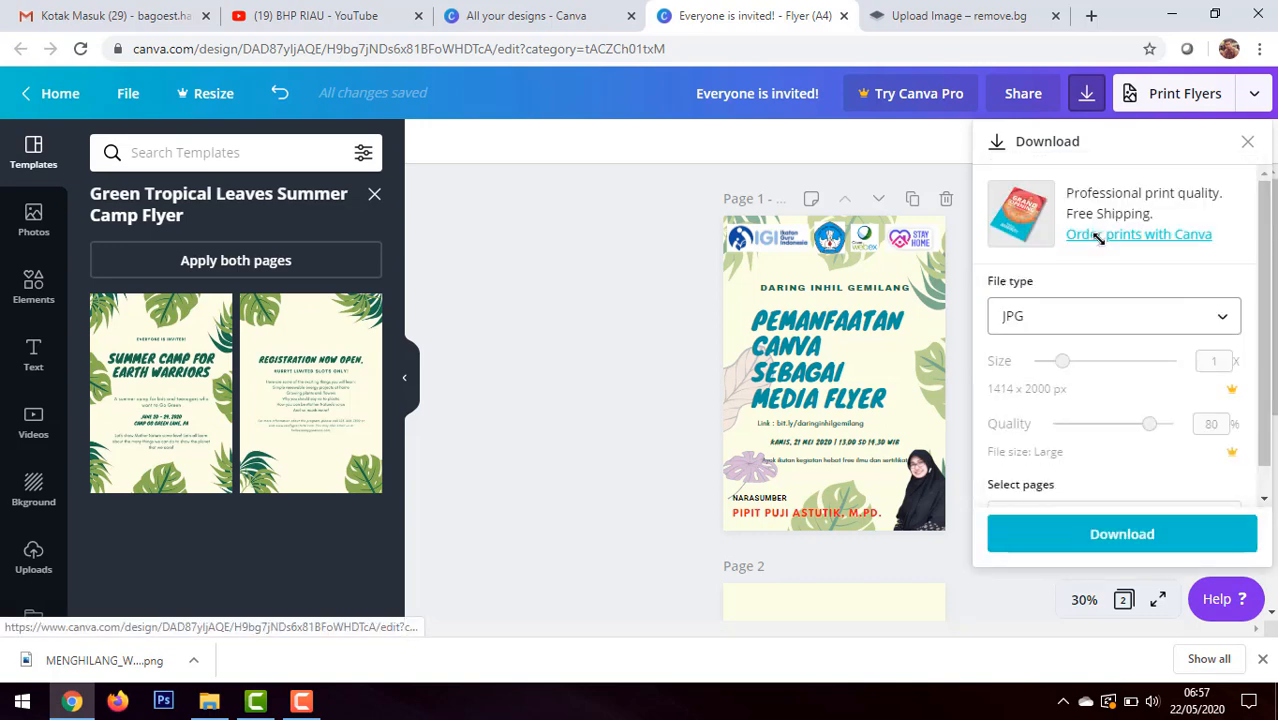
click(1131, 534)
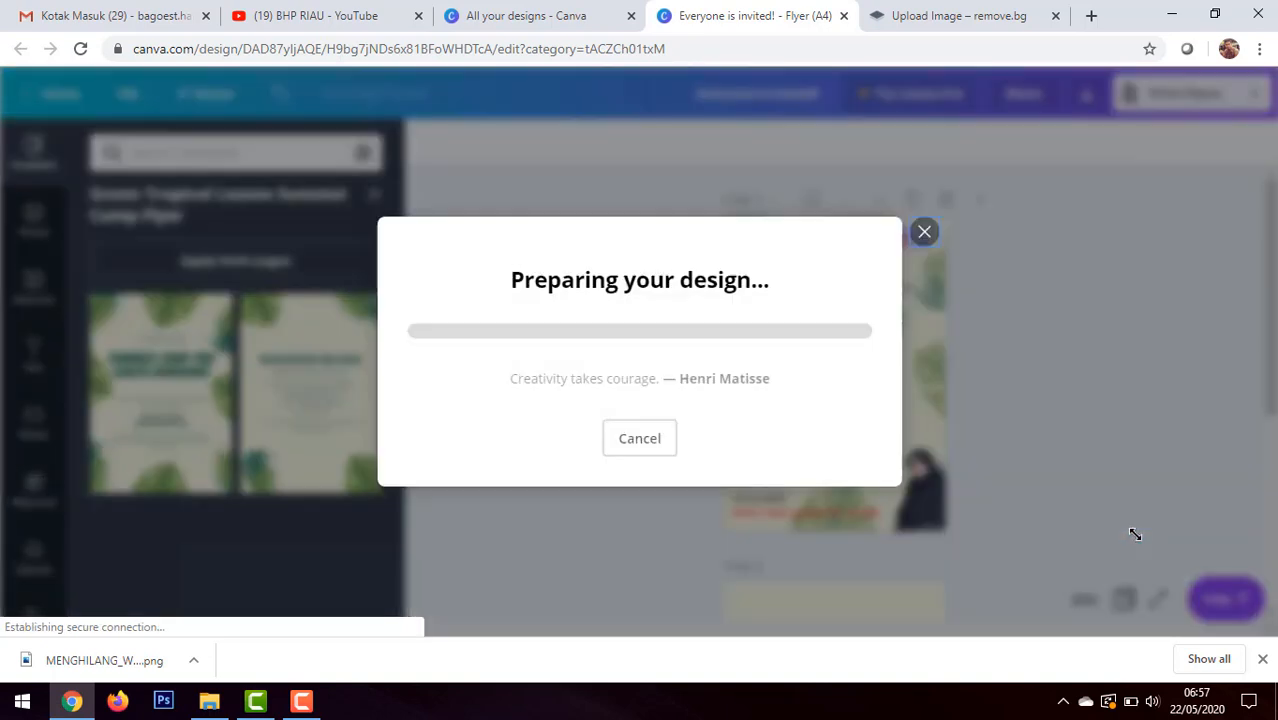
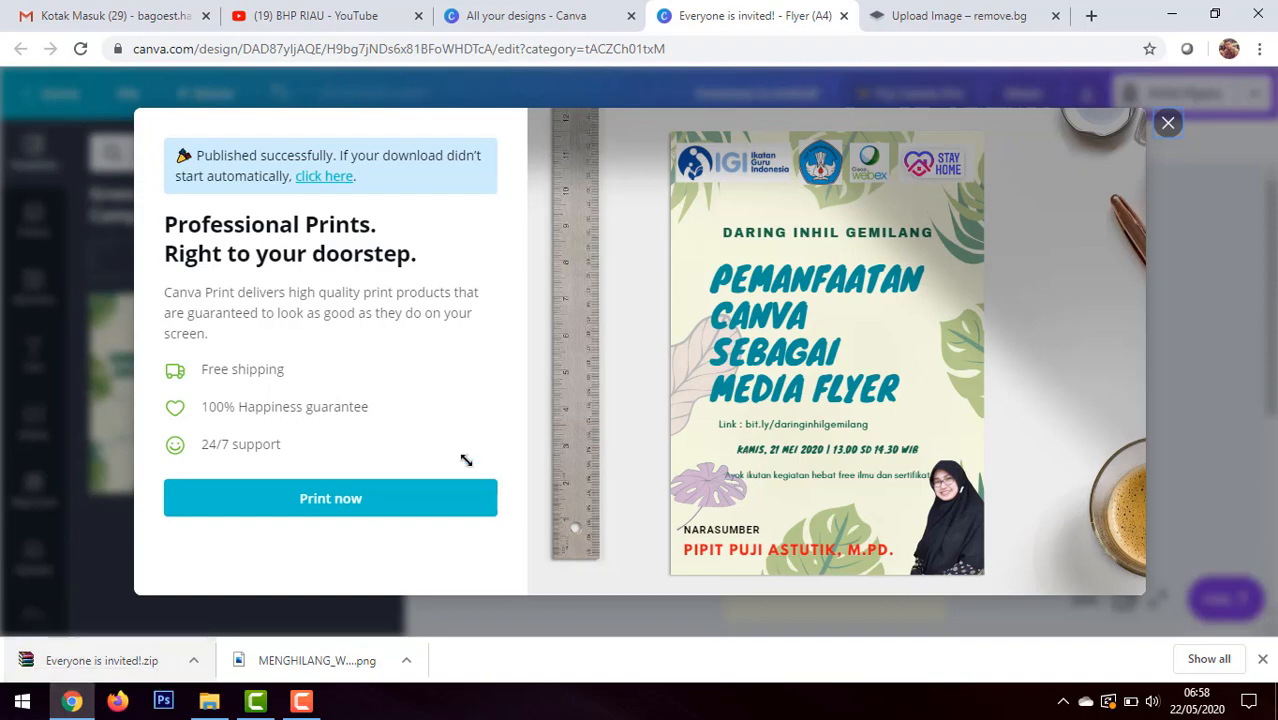
Step: Dismiss the print offer, check both flyer pages, and open the downloaded archive Everyone is invited!.zip in WinRAR
click(1166, 123)
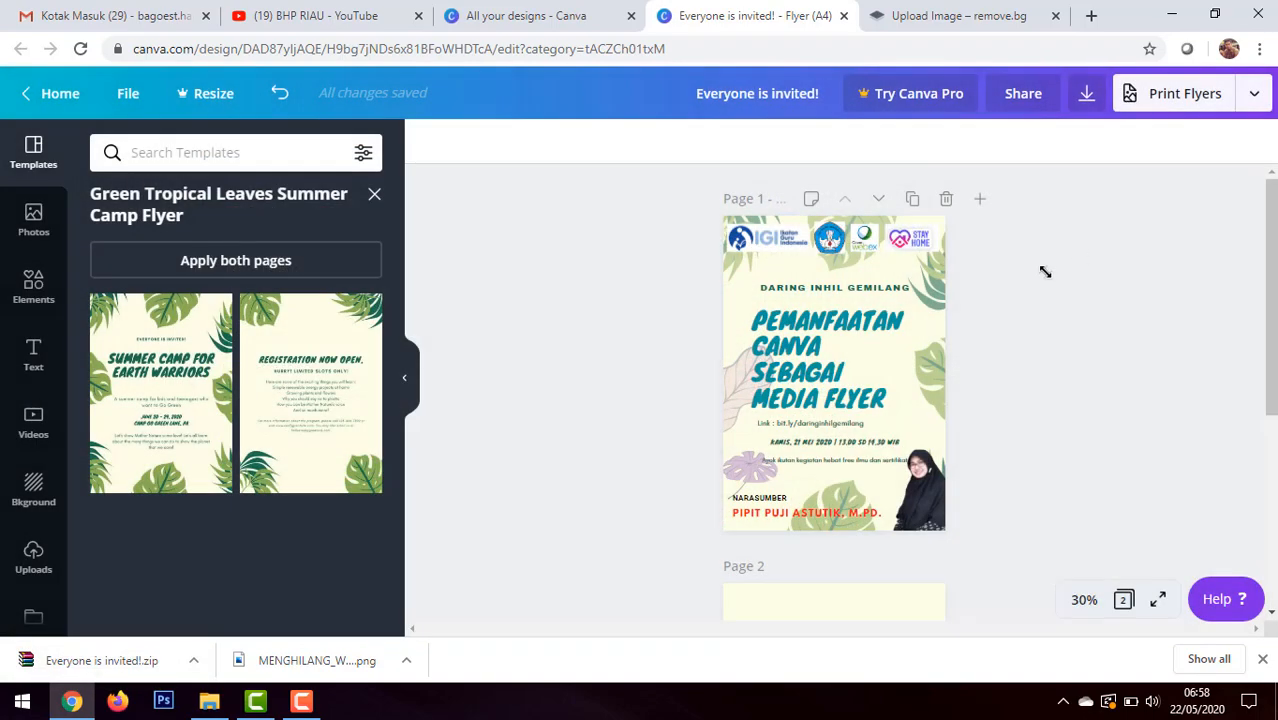
scroll(919, 356, down, 4)
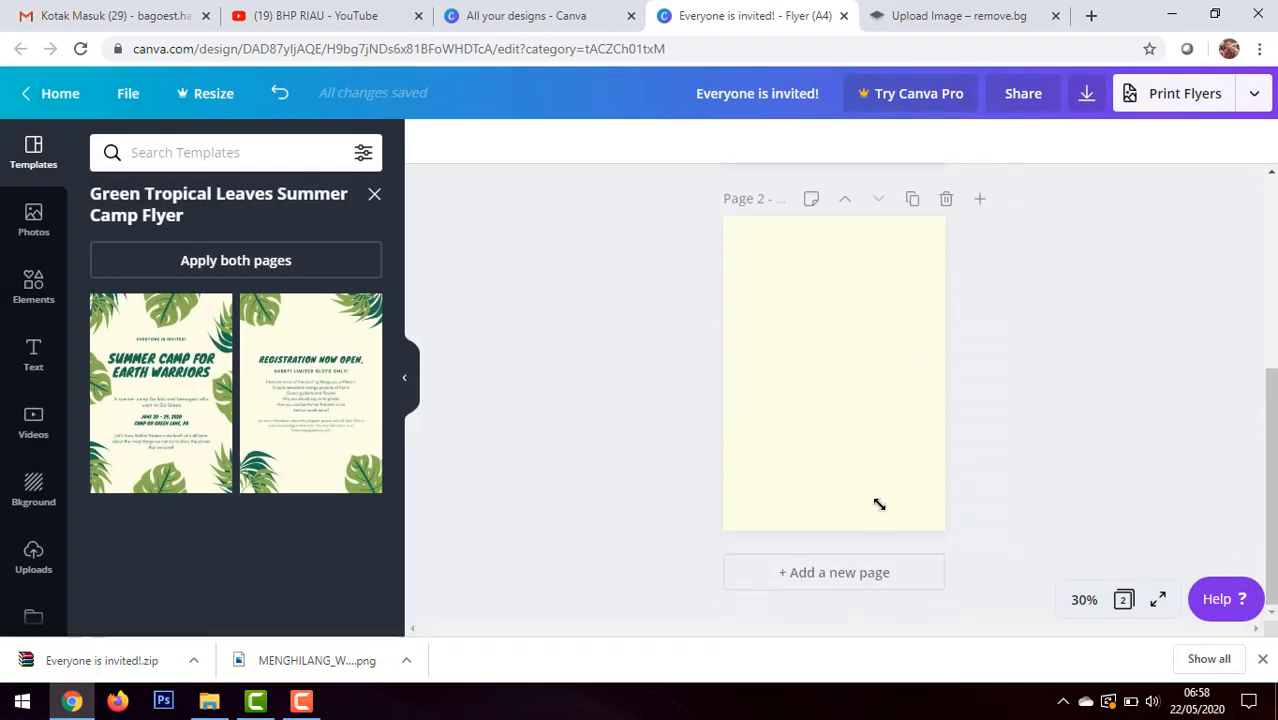
scroll(875, 430, up, 4)
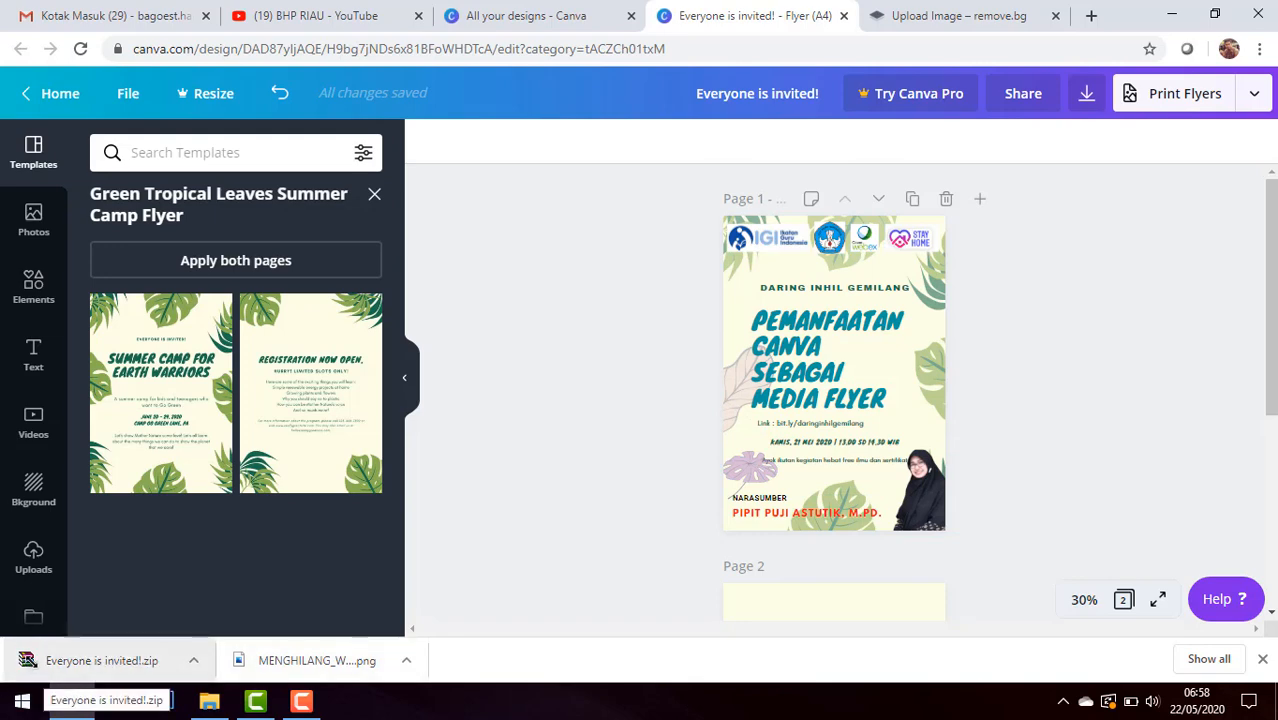
click(155, 663)
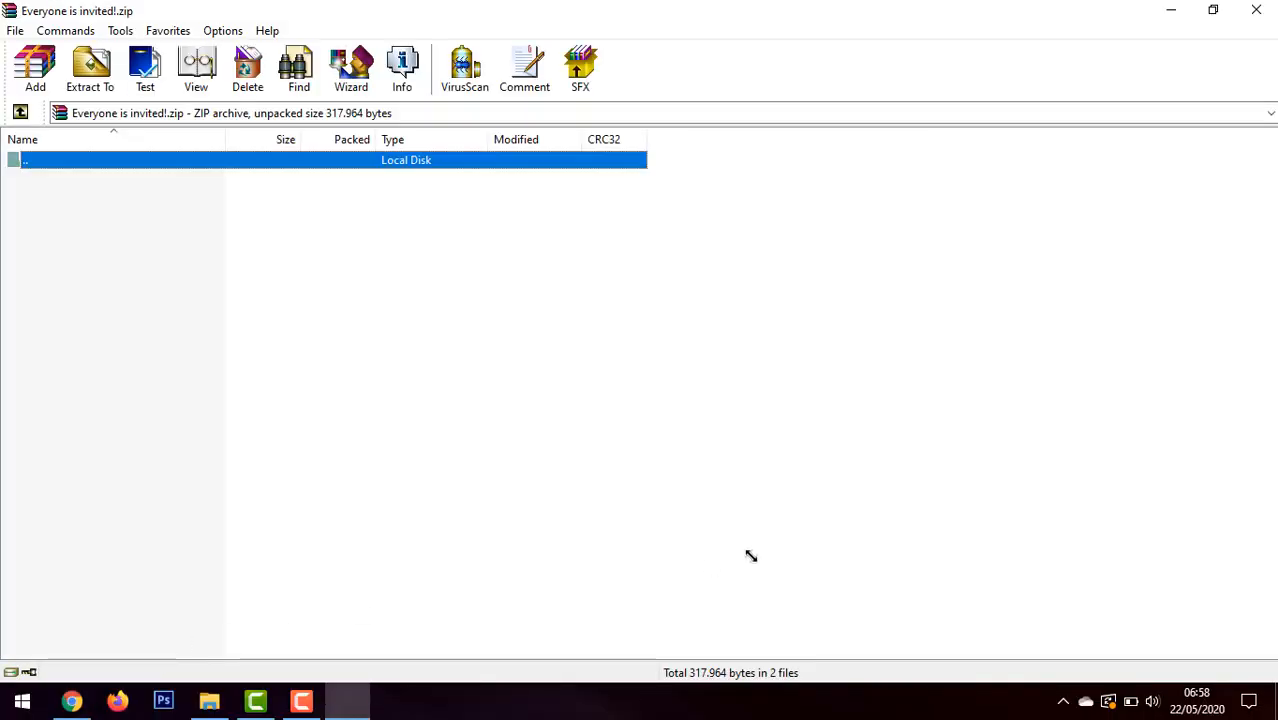
click(88, 70)
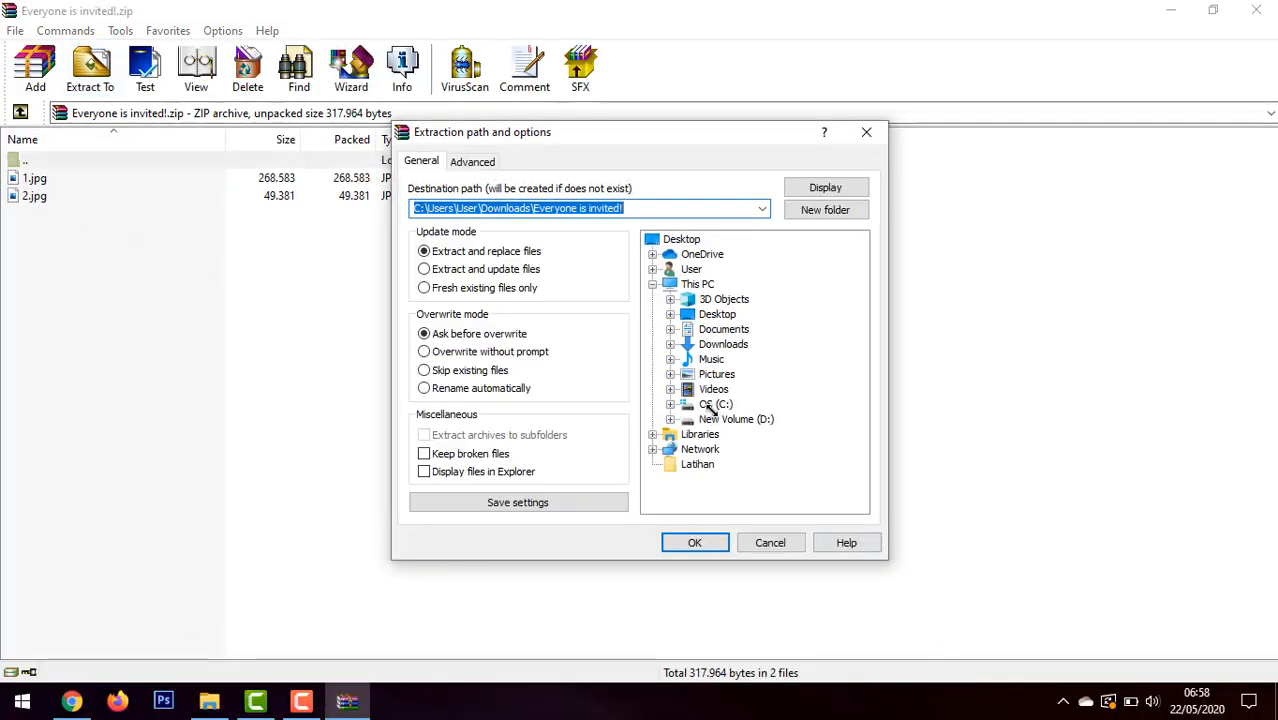
click(676, 373)
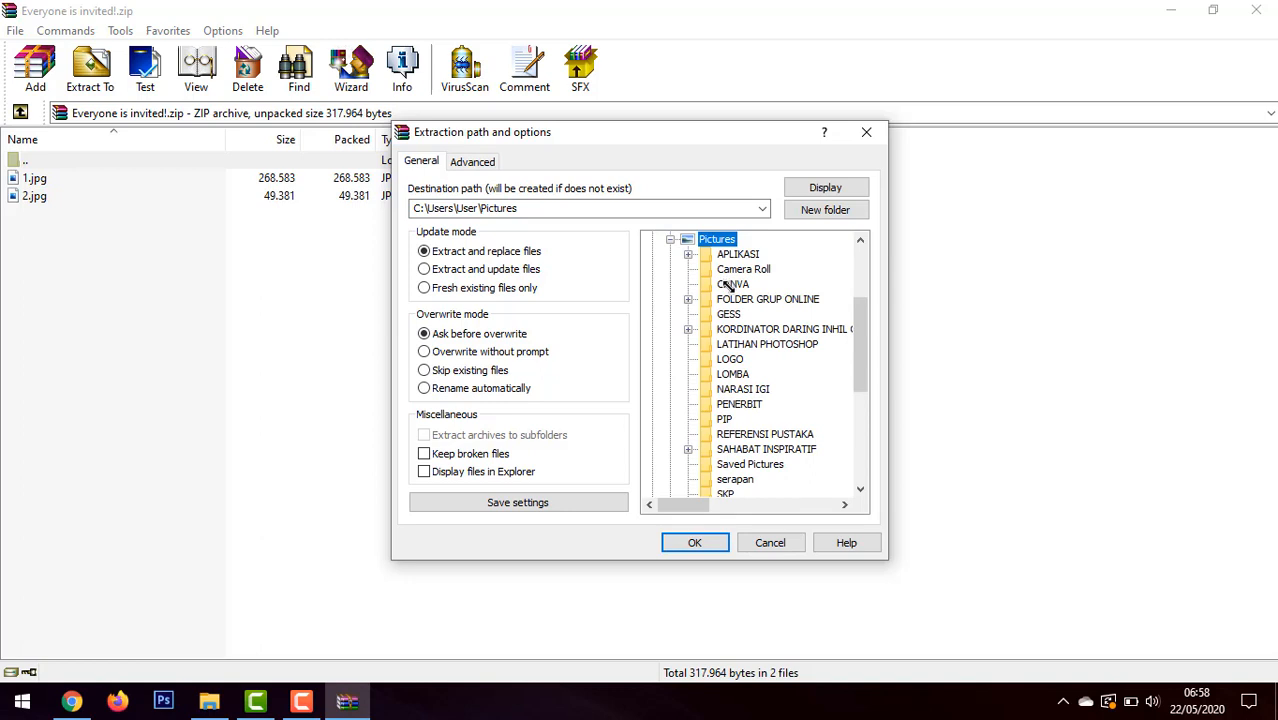
click(776, 545)
Step: Extract 1.jpg and 2.jpg from the archive into the CANVA folder under Pictures, replacing all existing files of the same name
click(58, 180)
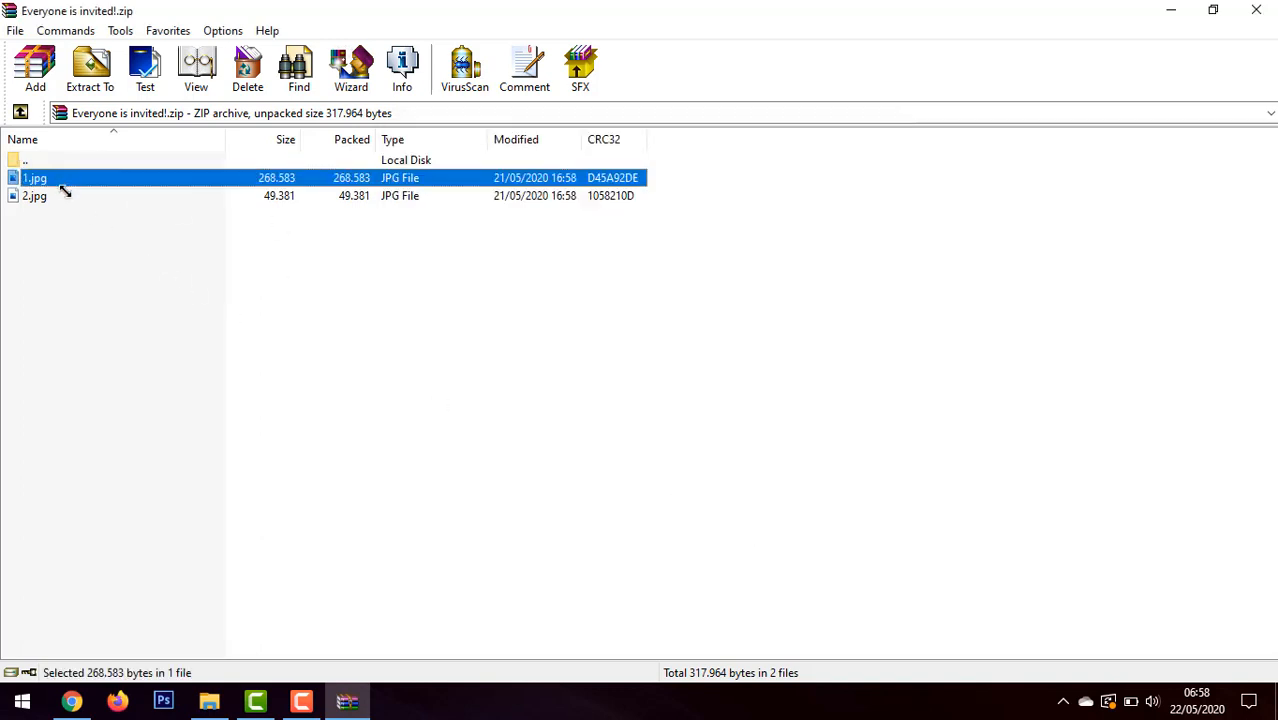
shift+click(64, 196)
click(90, 68)
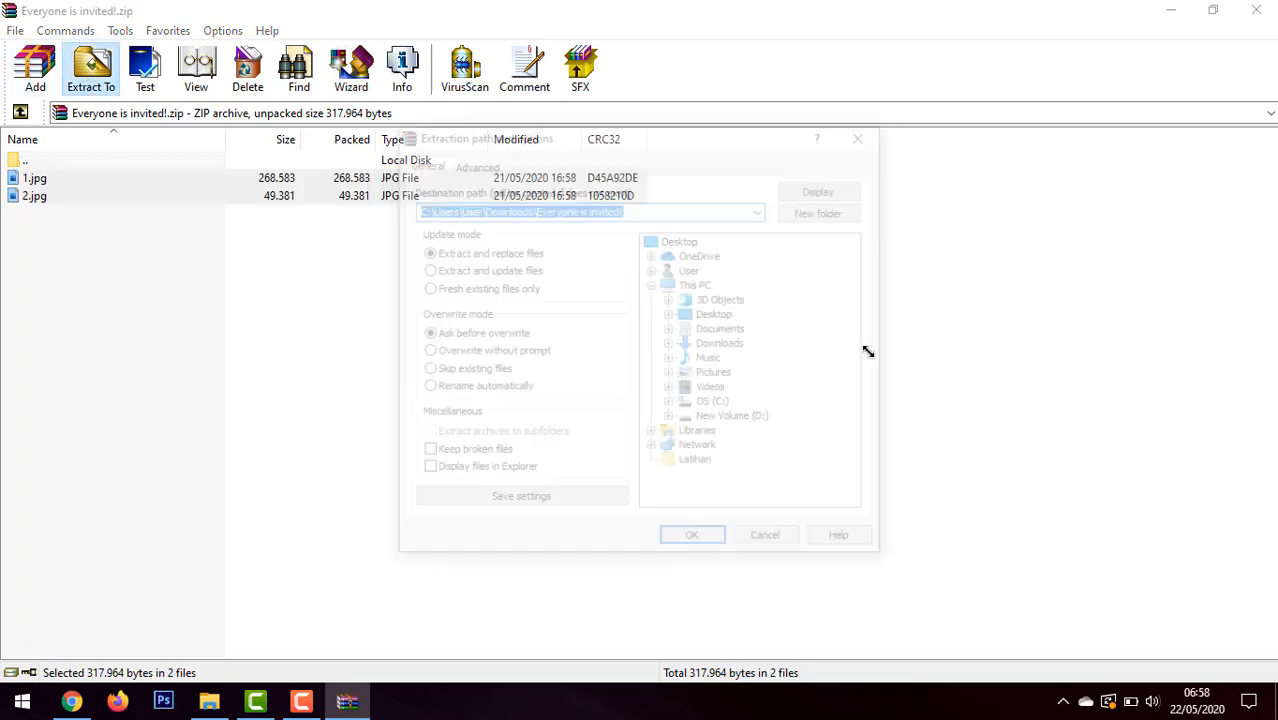
click(690, 374)
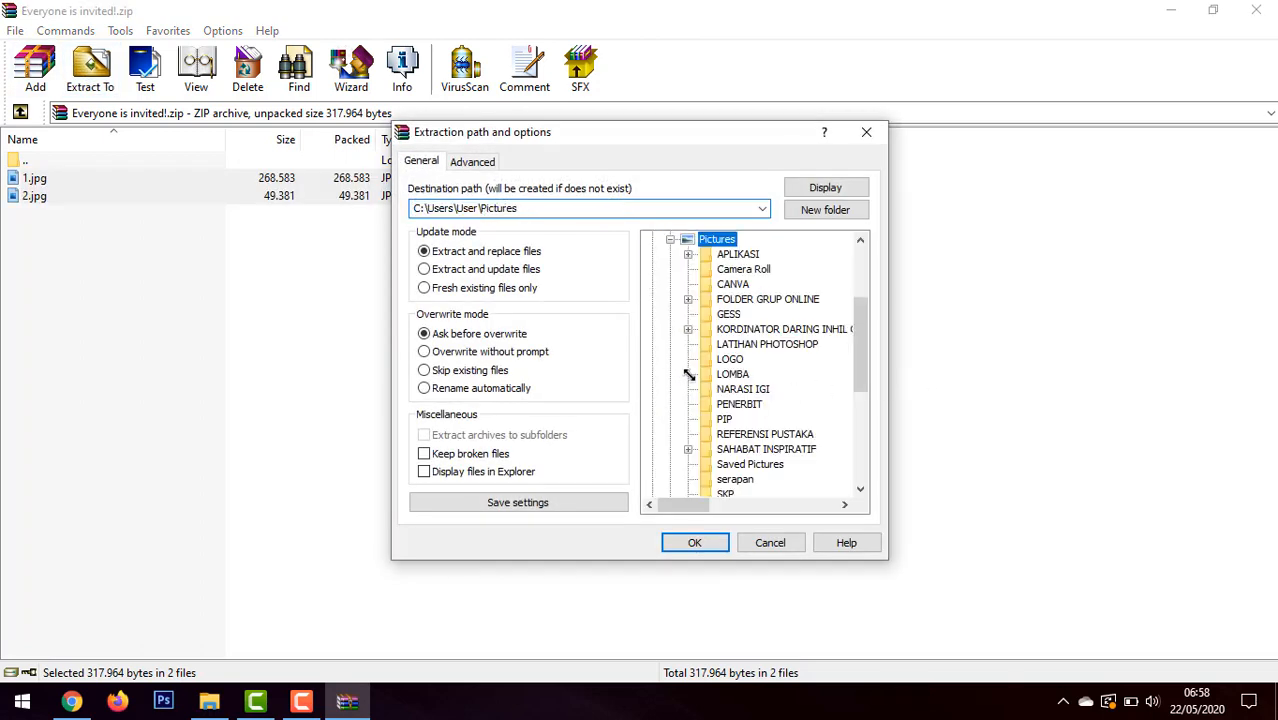
click(718, 285)
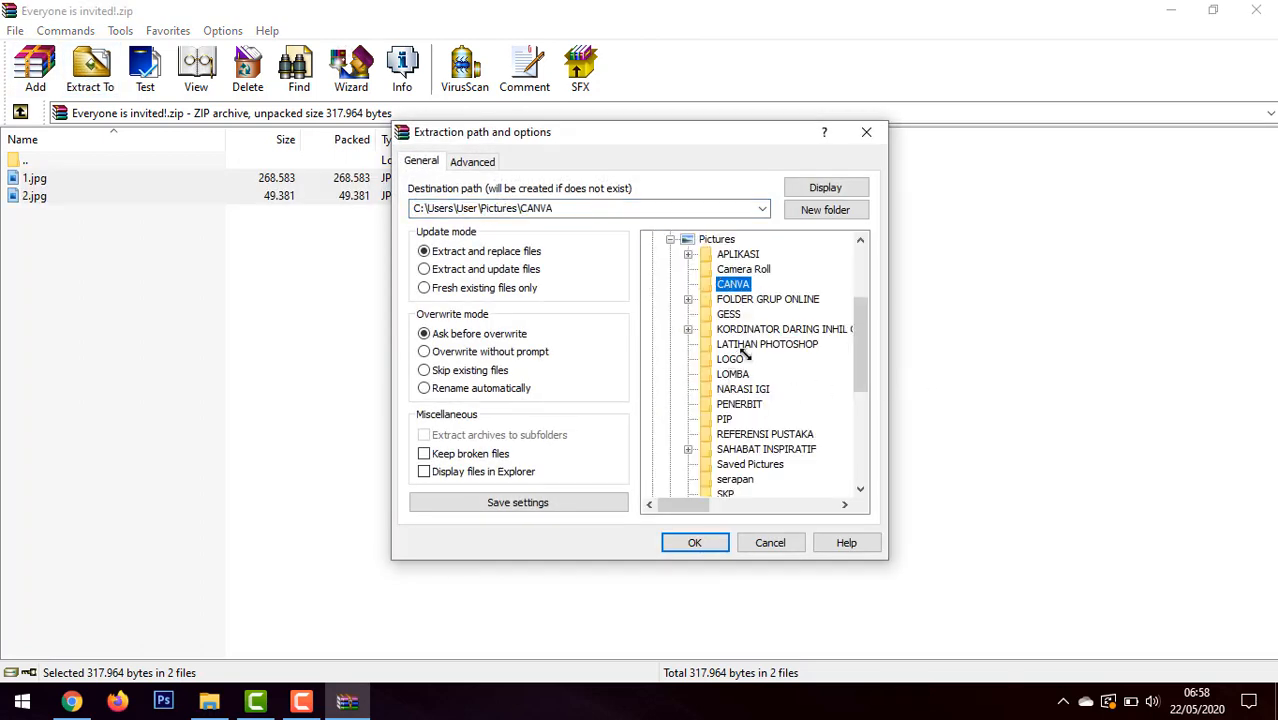
click(694, 543)
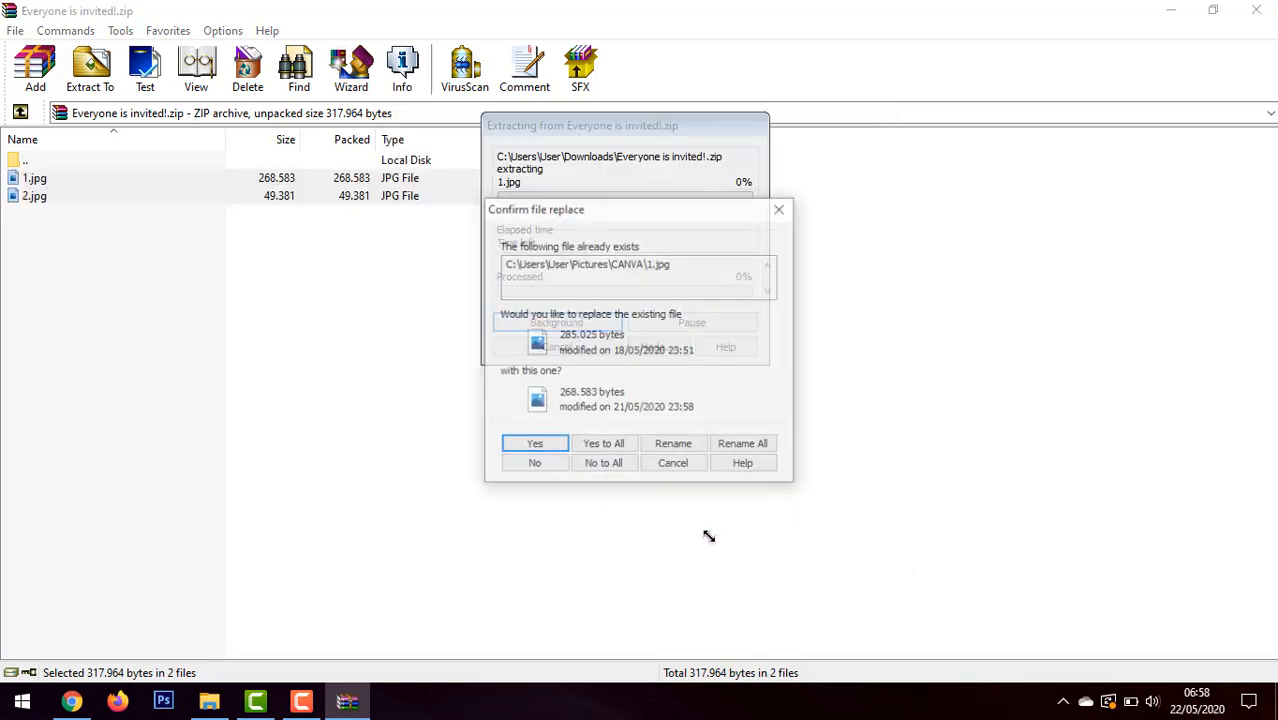
click(603, 445)
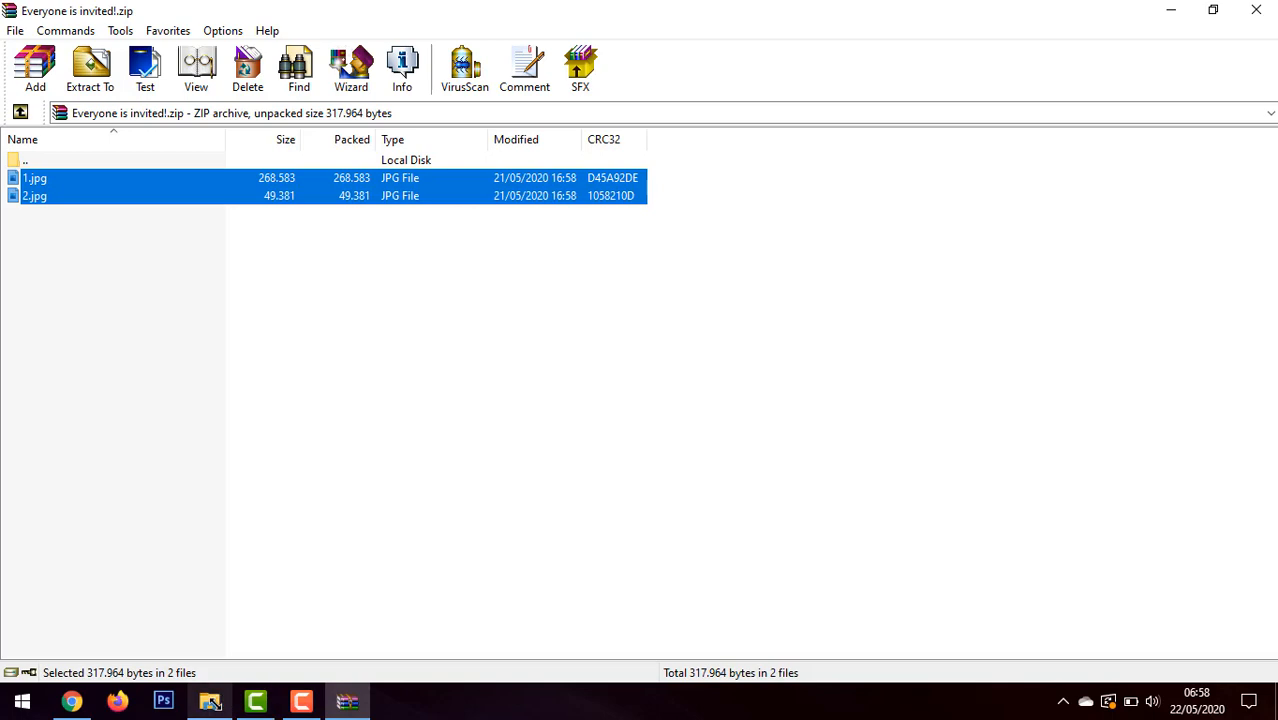
Step: Switch to File Explorer, open the CANVA folder under Pictures, and select the flyer image 1.jpg
click(209, 701)
click(52, 364)
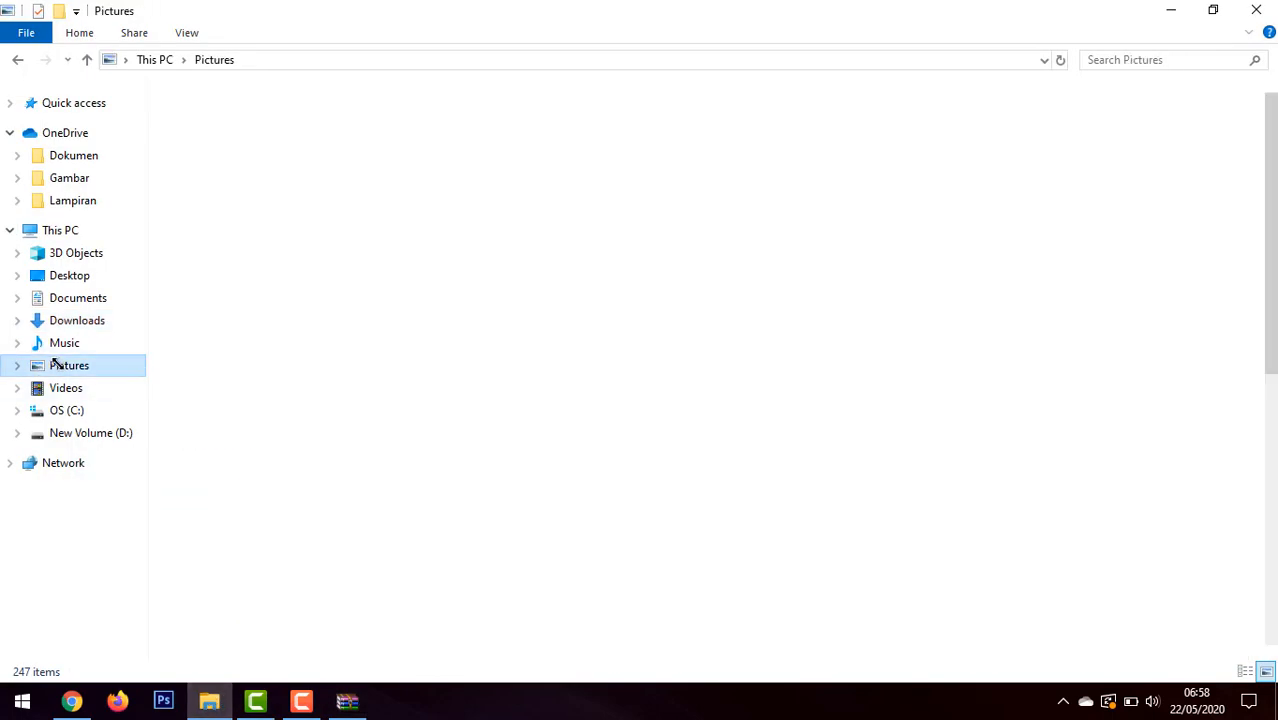
double_click(420, 120)
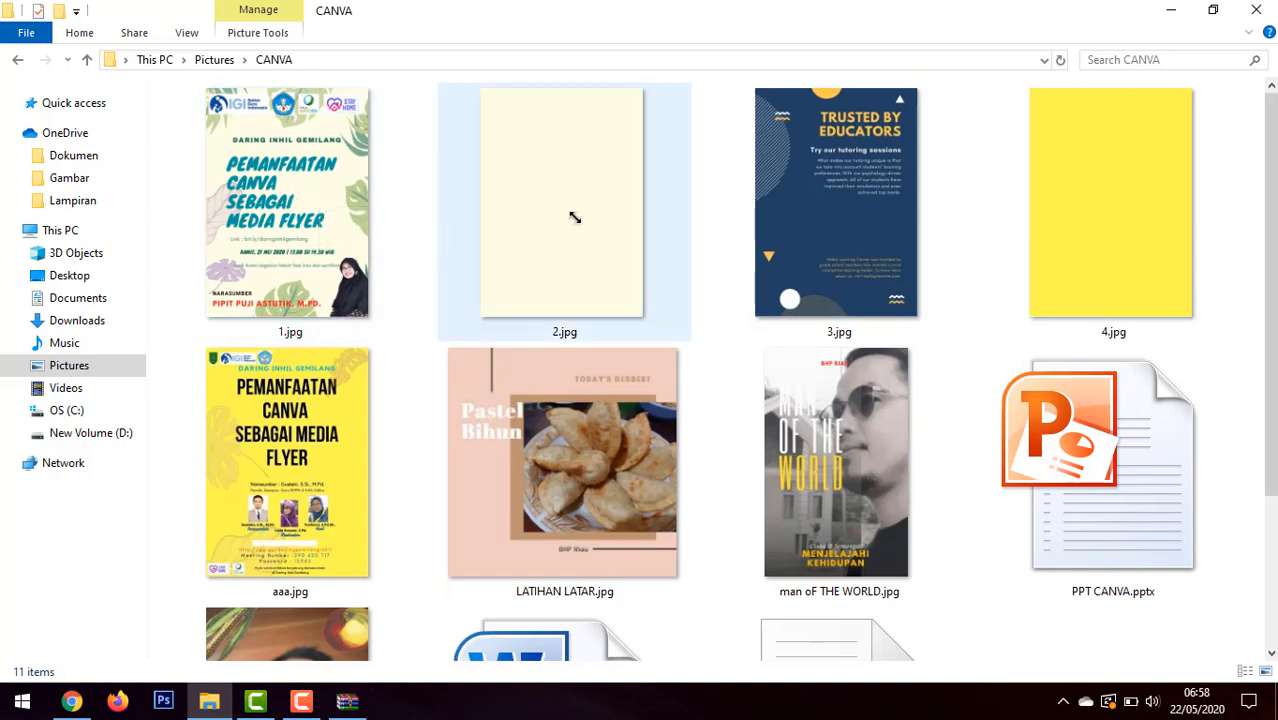
click(327, 251)
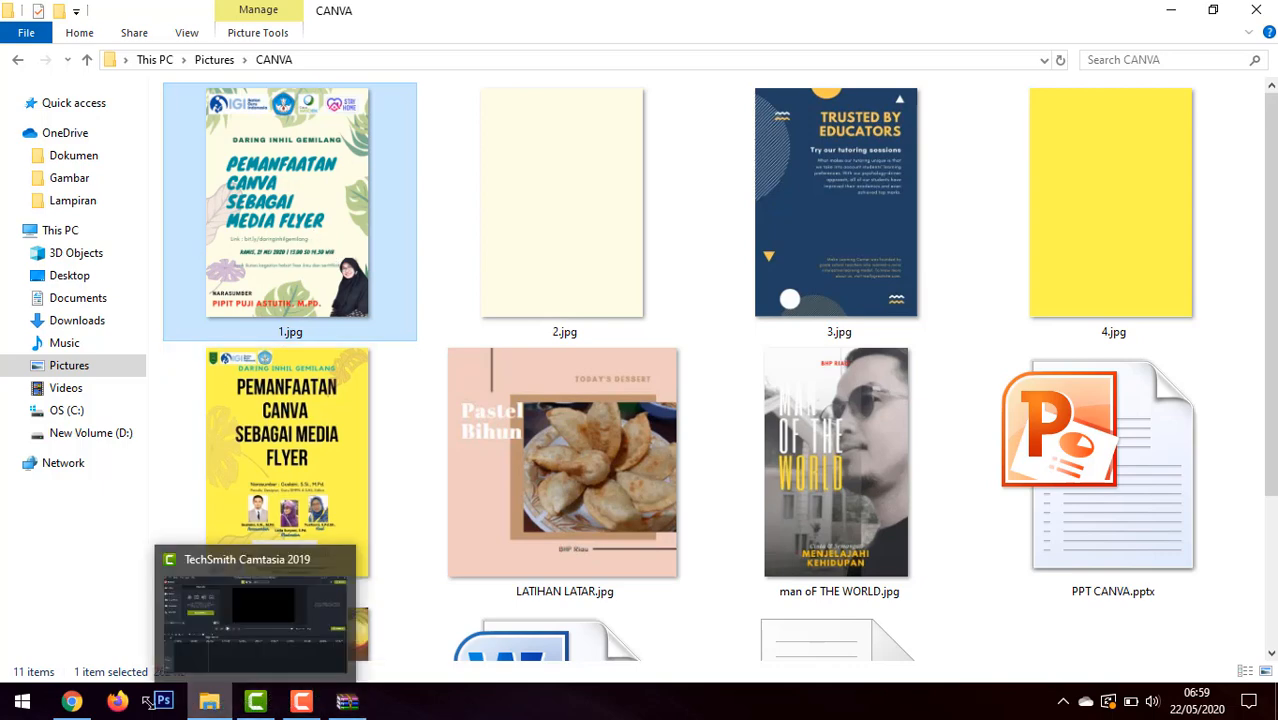
Step: Return to the flyer in Canva, examine the full list of publishing options, and open the Share link option
click(71, 701)
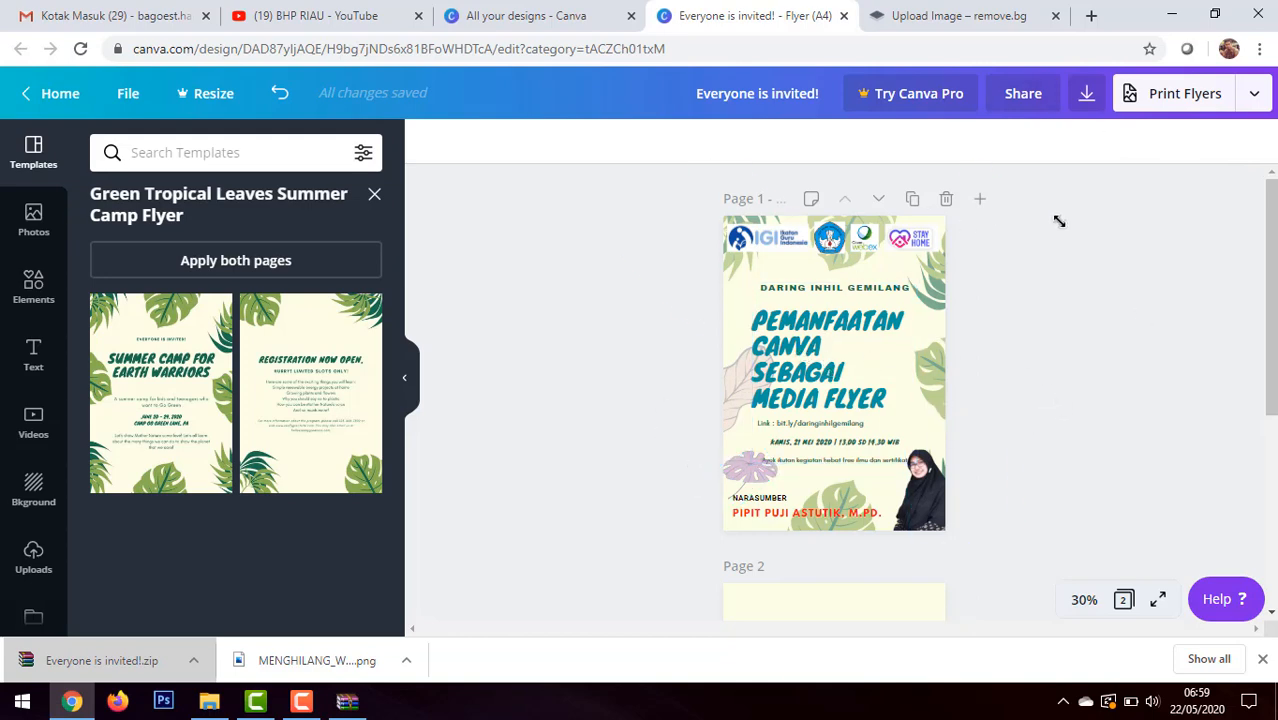
click(1255, 94)
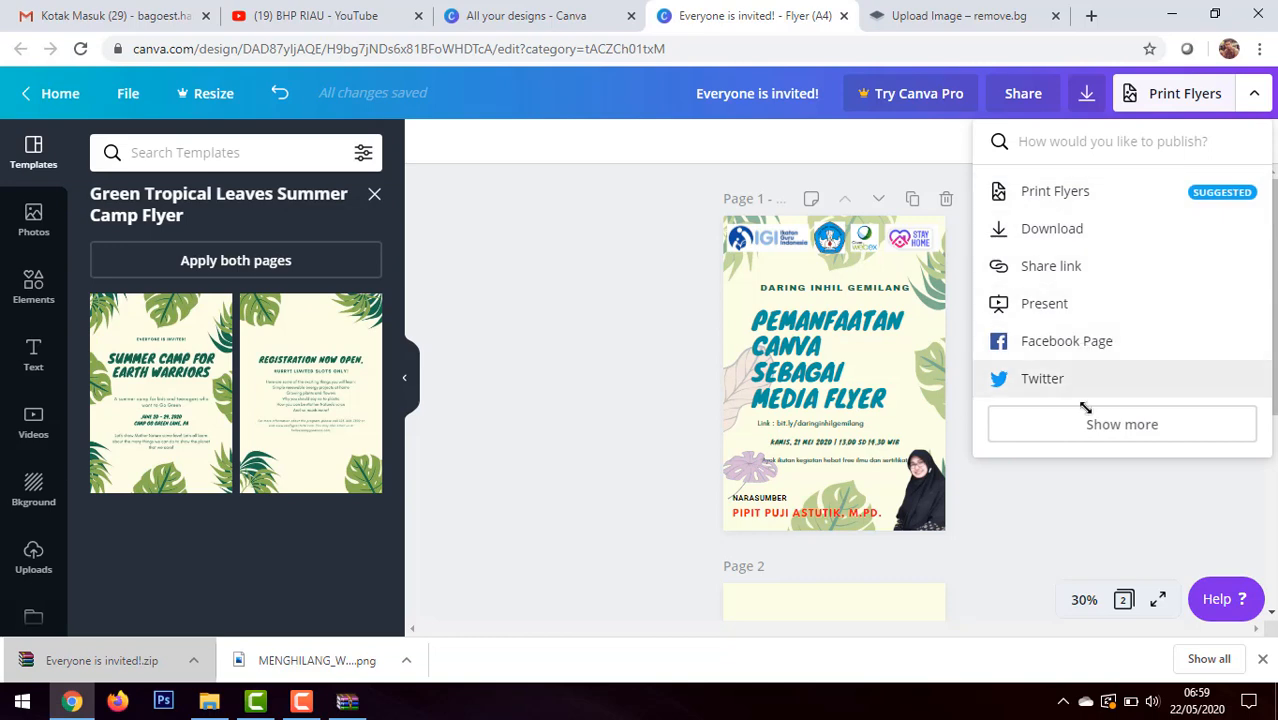
click(1110, 424)
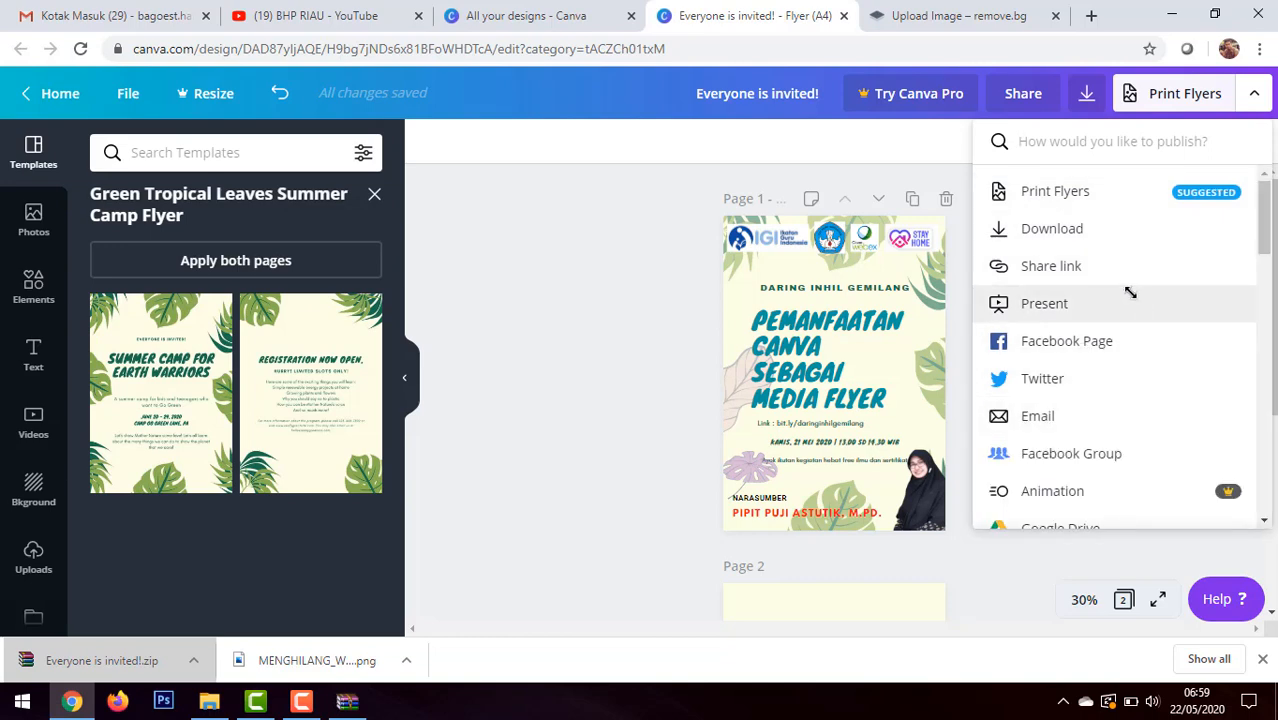
scroll(1108, 276, down, 3)
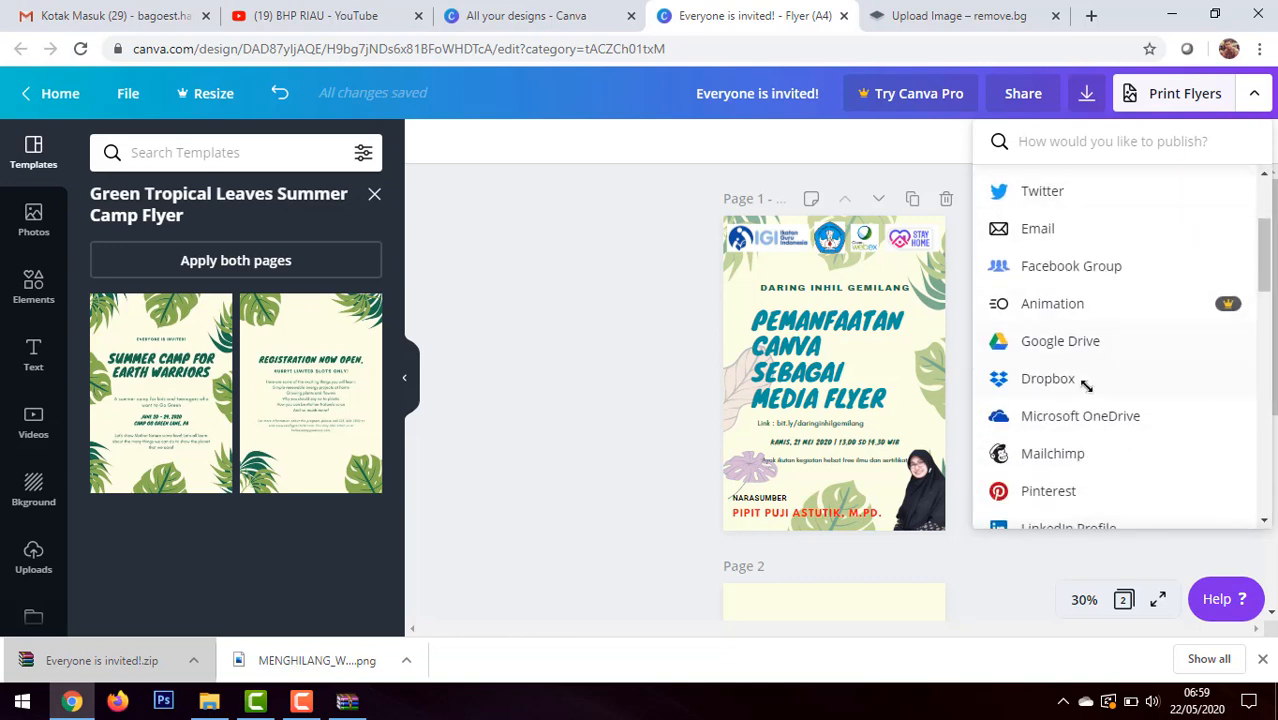
scroll(1080, 412, down, 4)
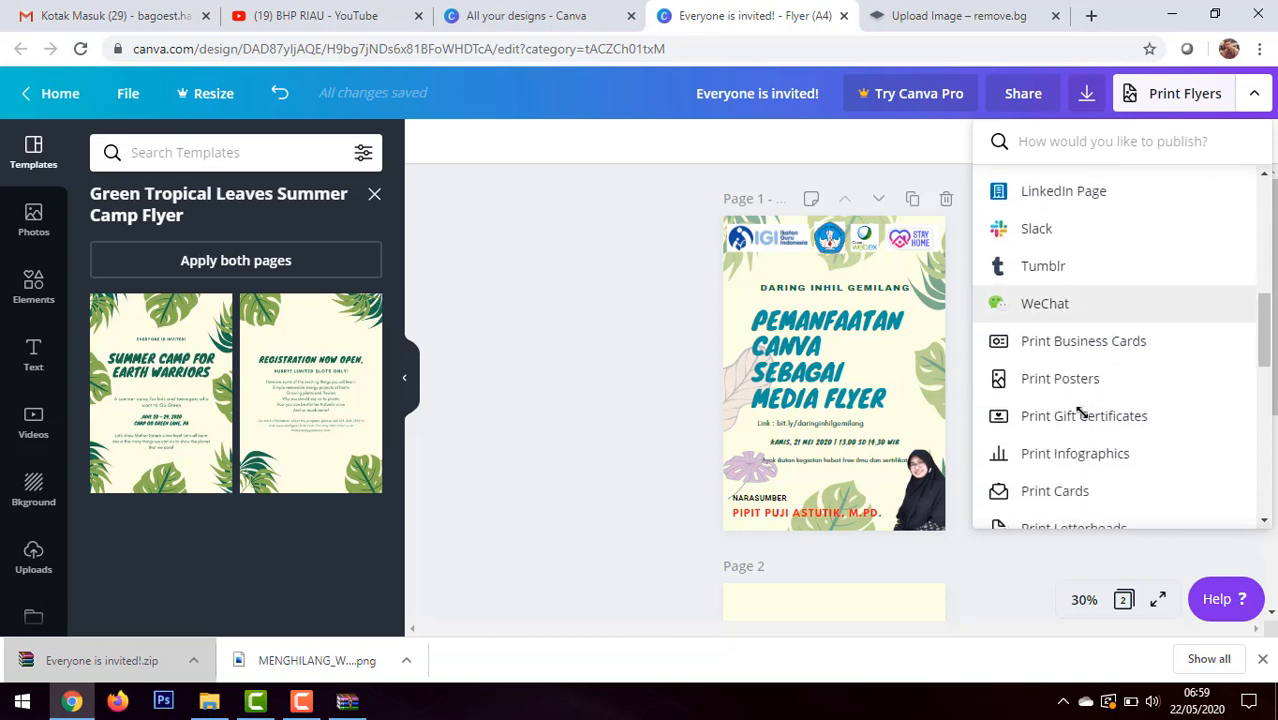
scroll(1080, 340, down, 6)
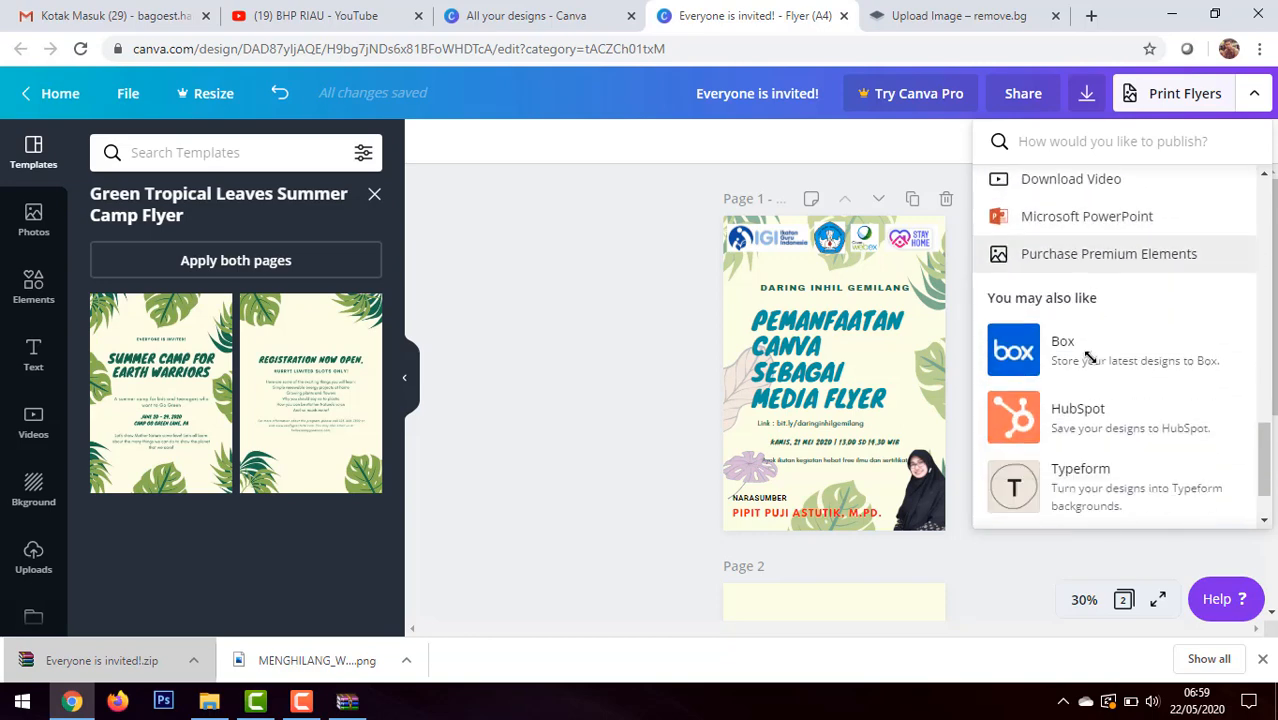
scroll(1088, 357, up, 5)
scroll(1090, 357, up, 5)
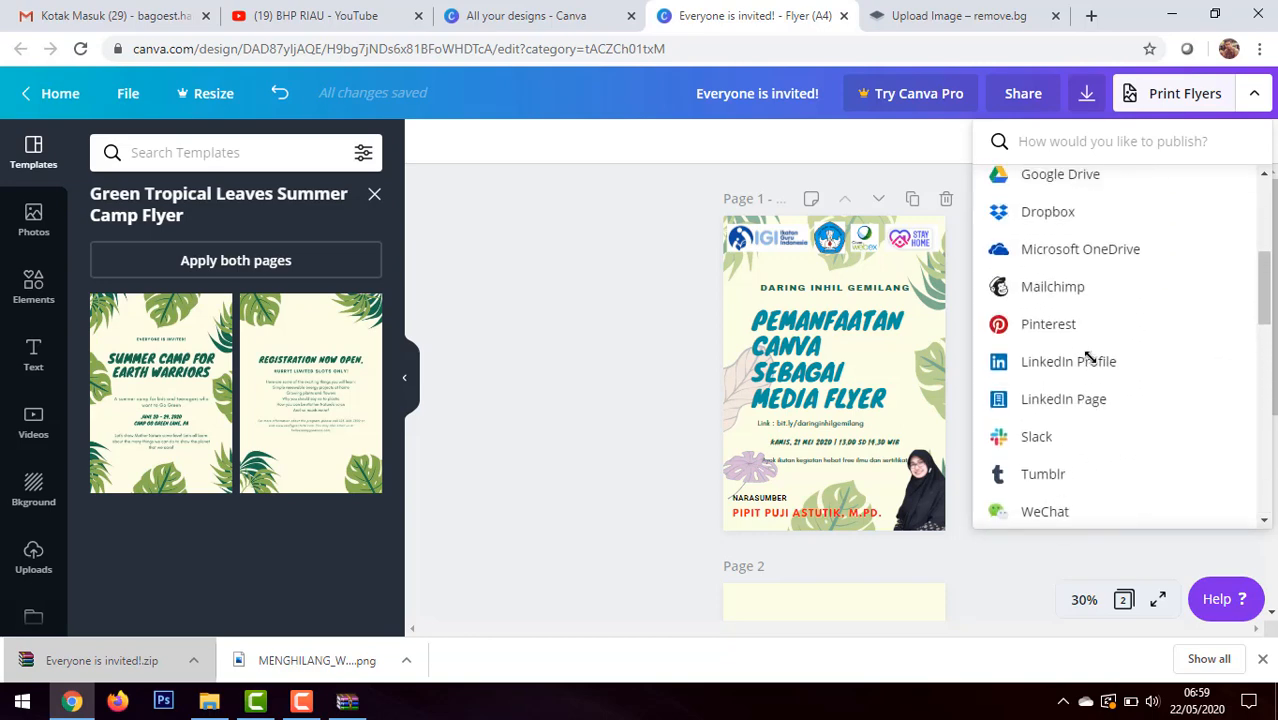
scroll(1088, 357, up, 5)
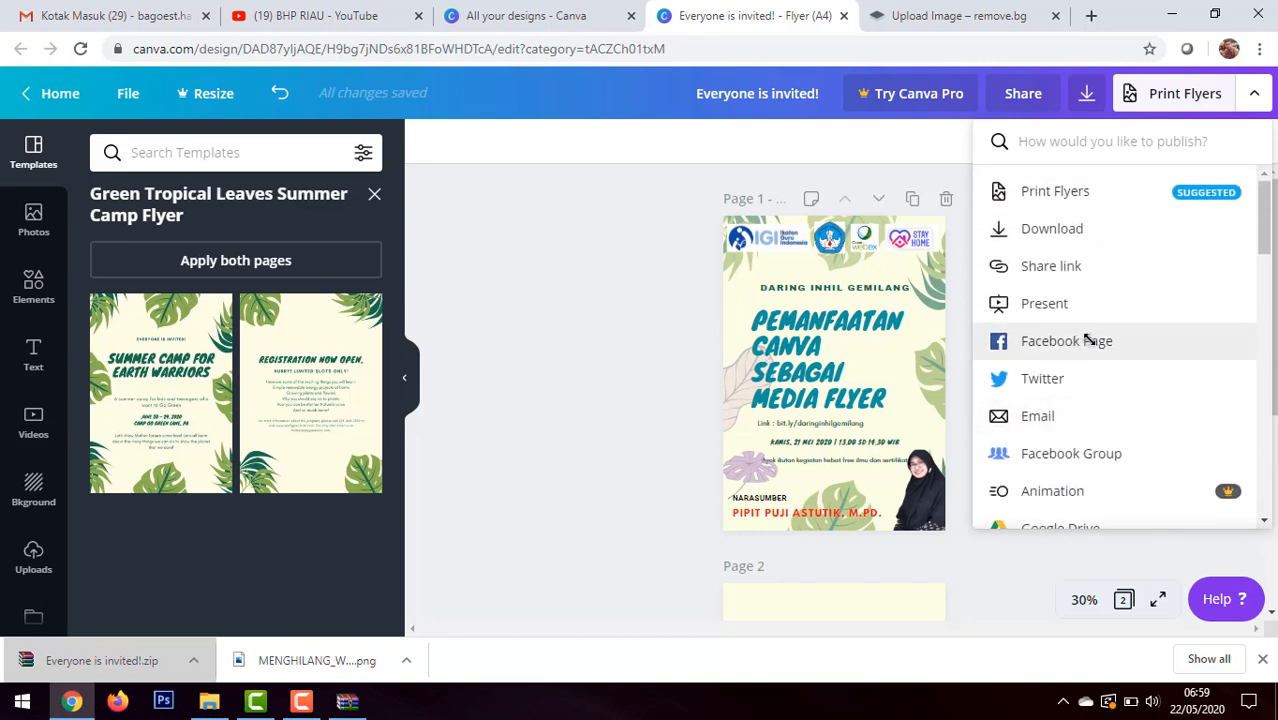
scroll(1088, 340, down, 5)
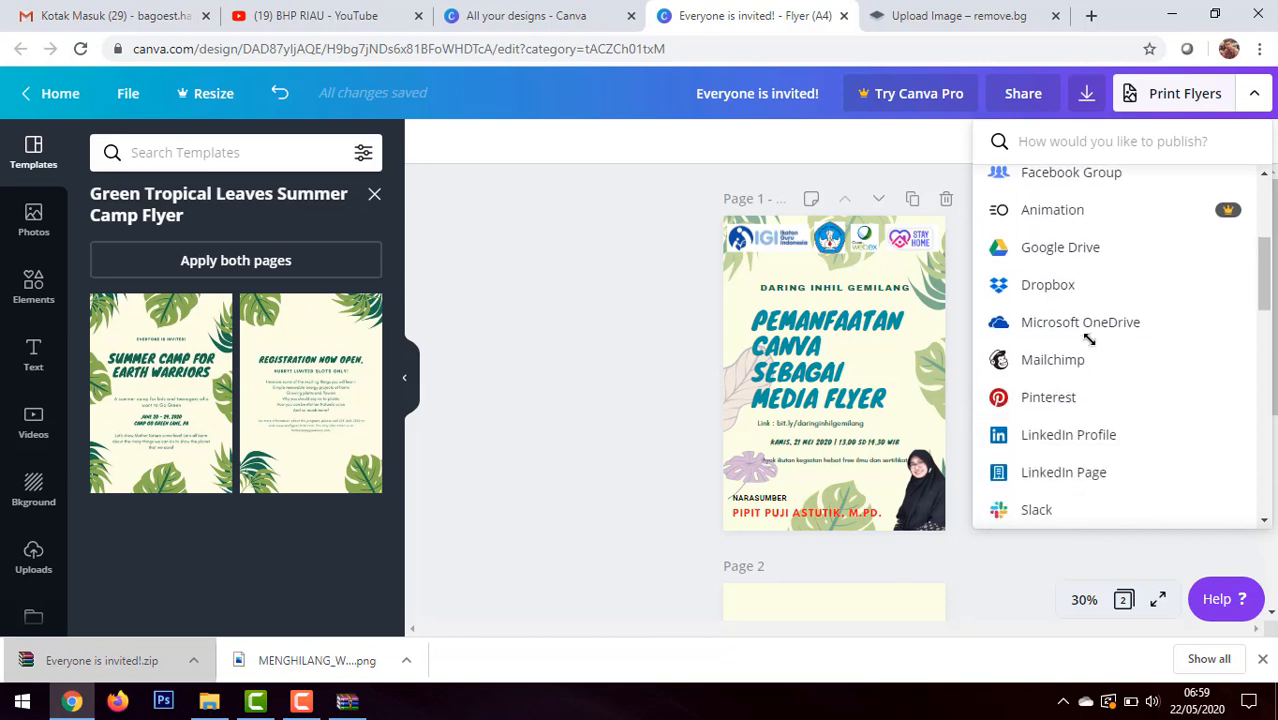
scroll(1088, 340, down, 5)
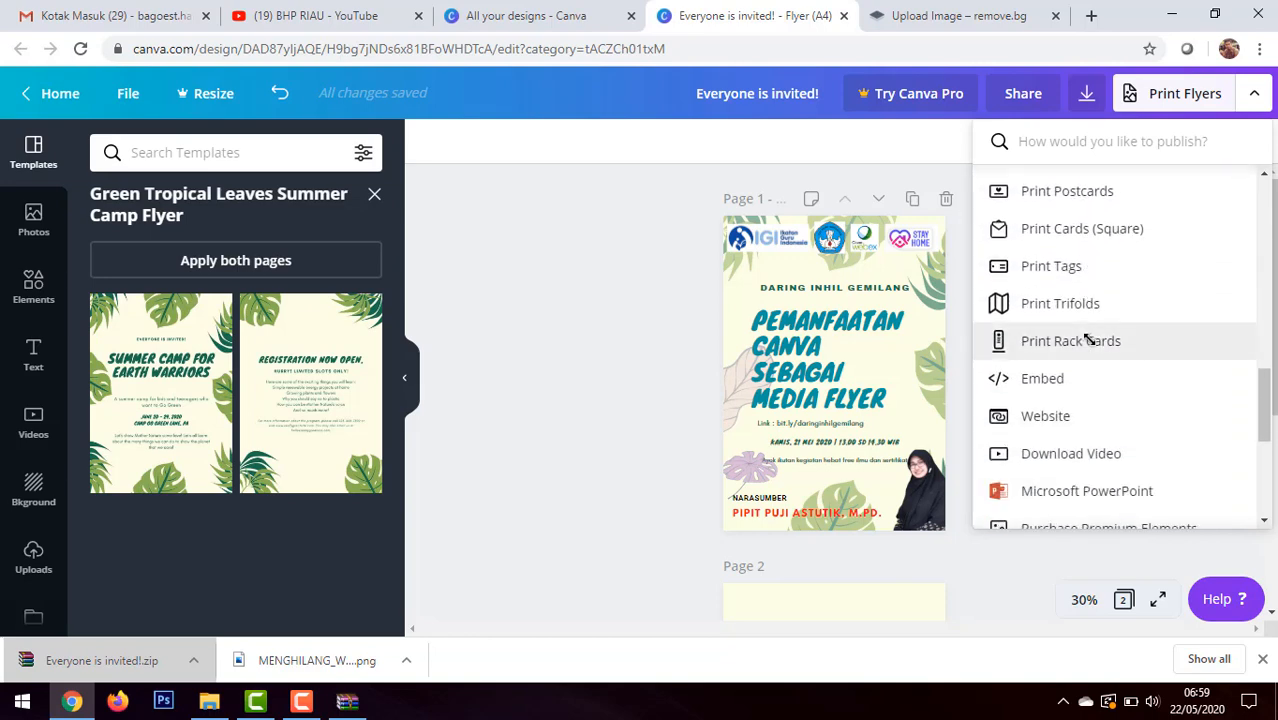
scroll(1088, 340, down, 1)
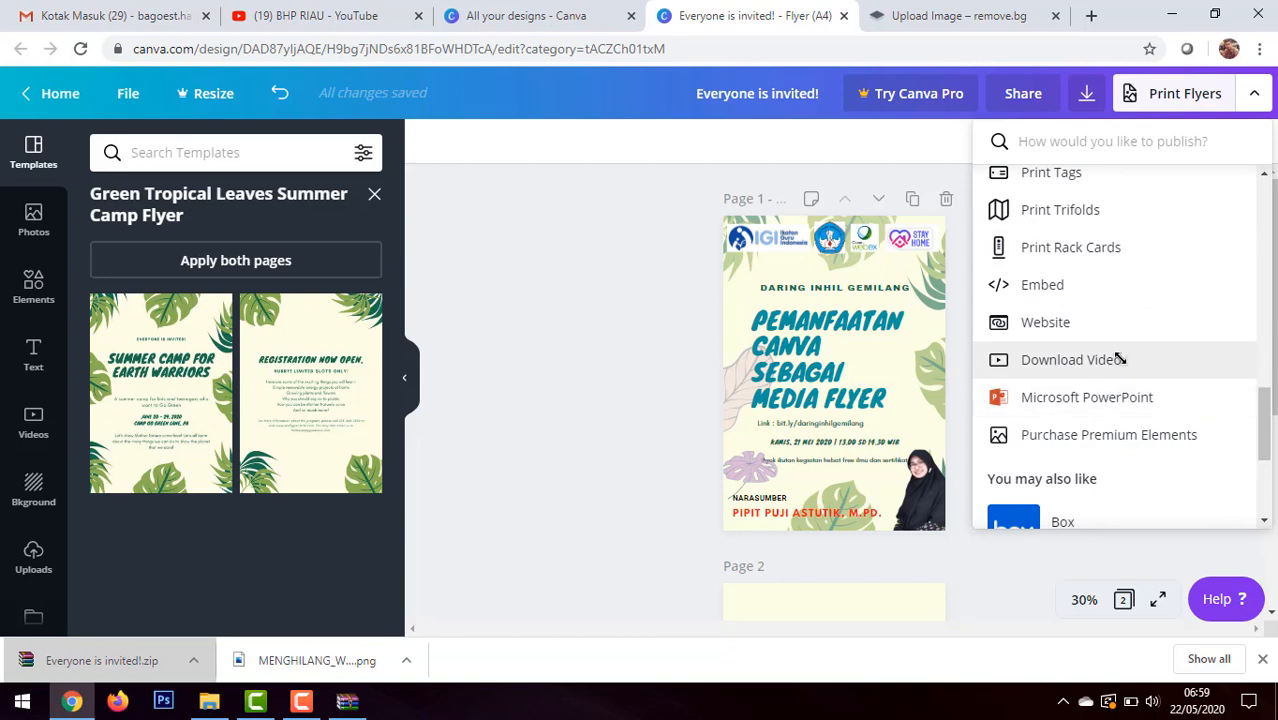
scroll(1110, 340, up, 10)
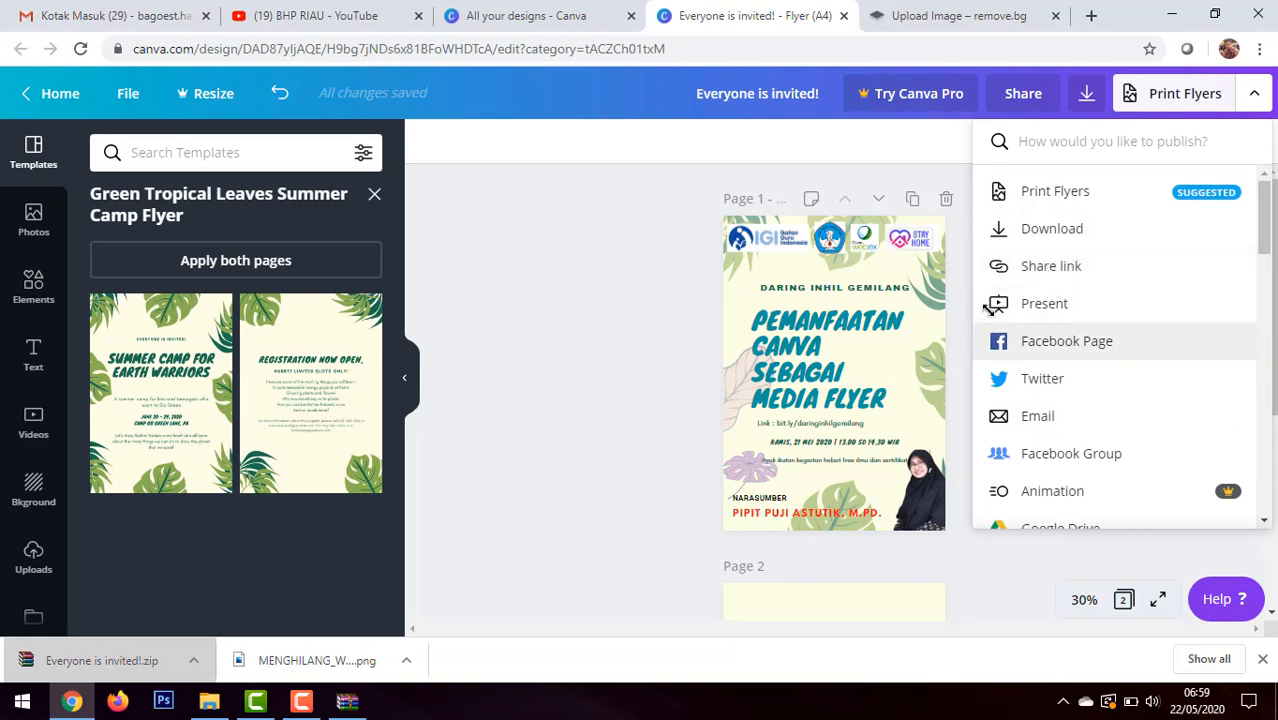
click(1076, 262)
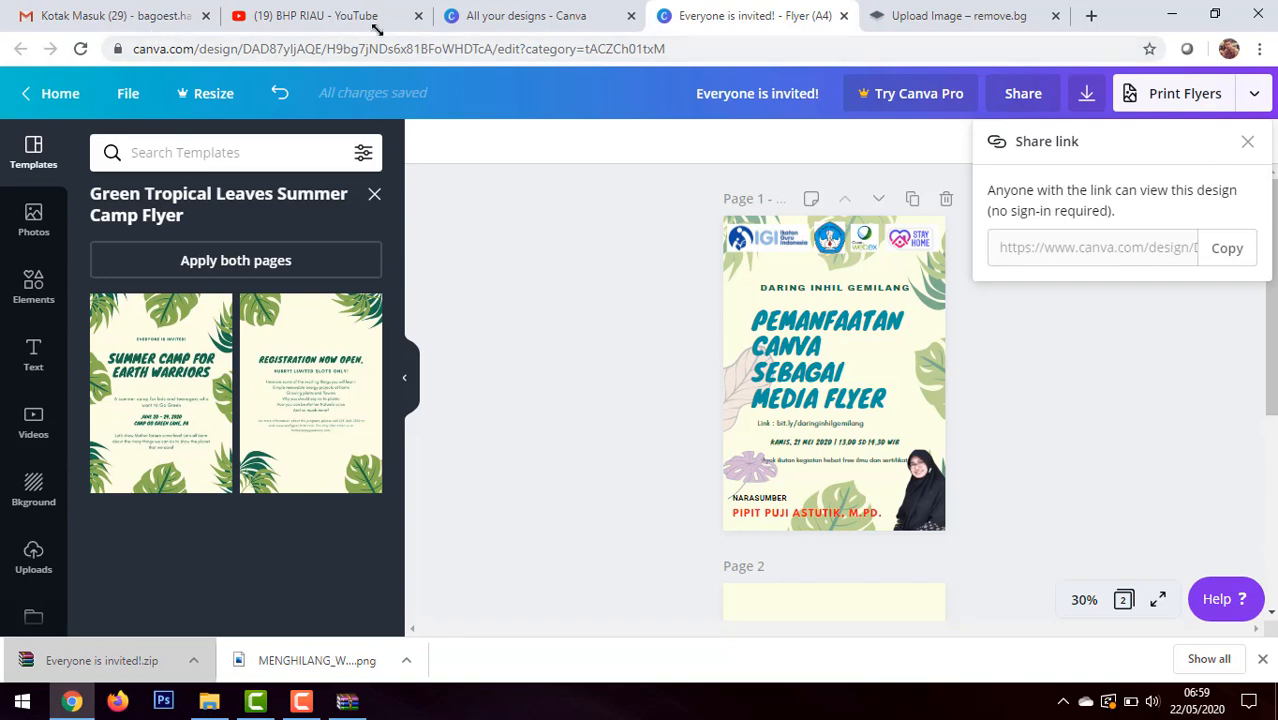
Step: Load Facebook in place of the remove.bg page and bring up the Gmail inbox in its existing tab
click(905, 15)
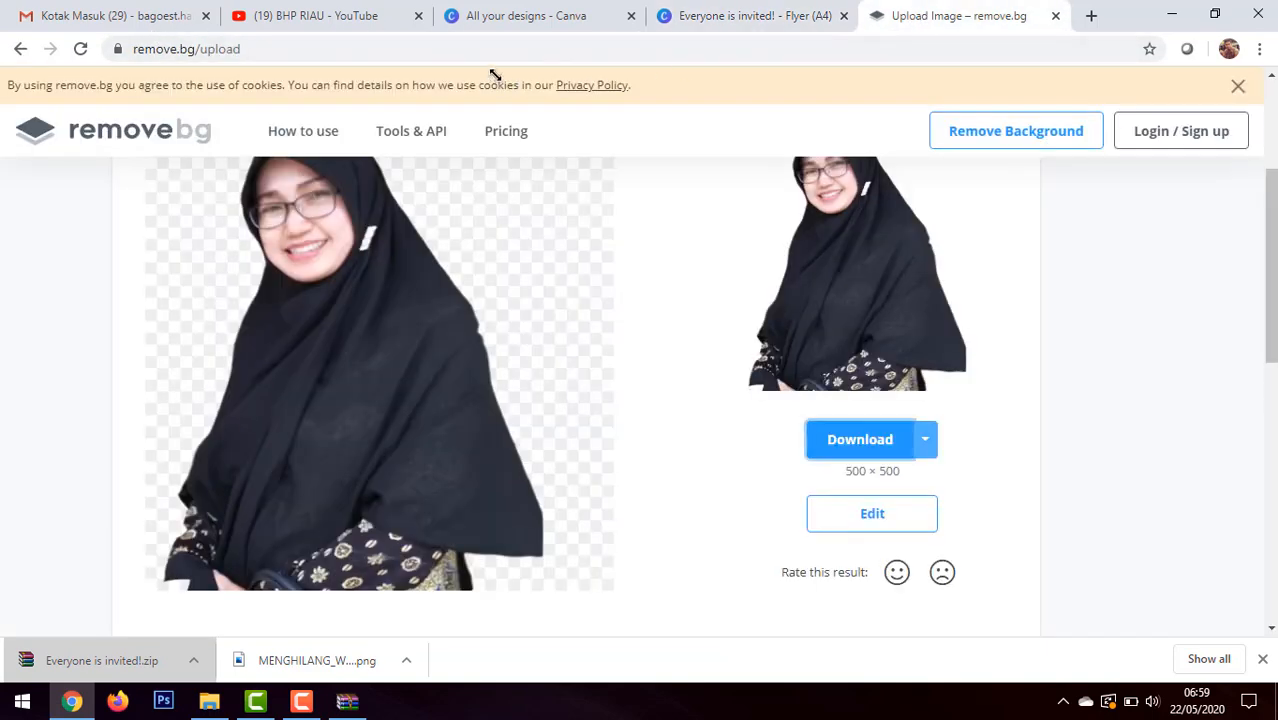
click(500, 57)
text(fac)
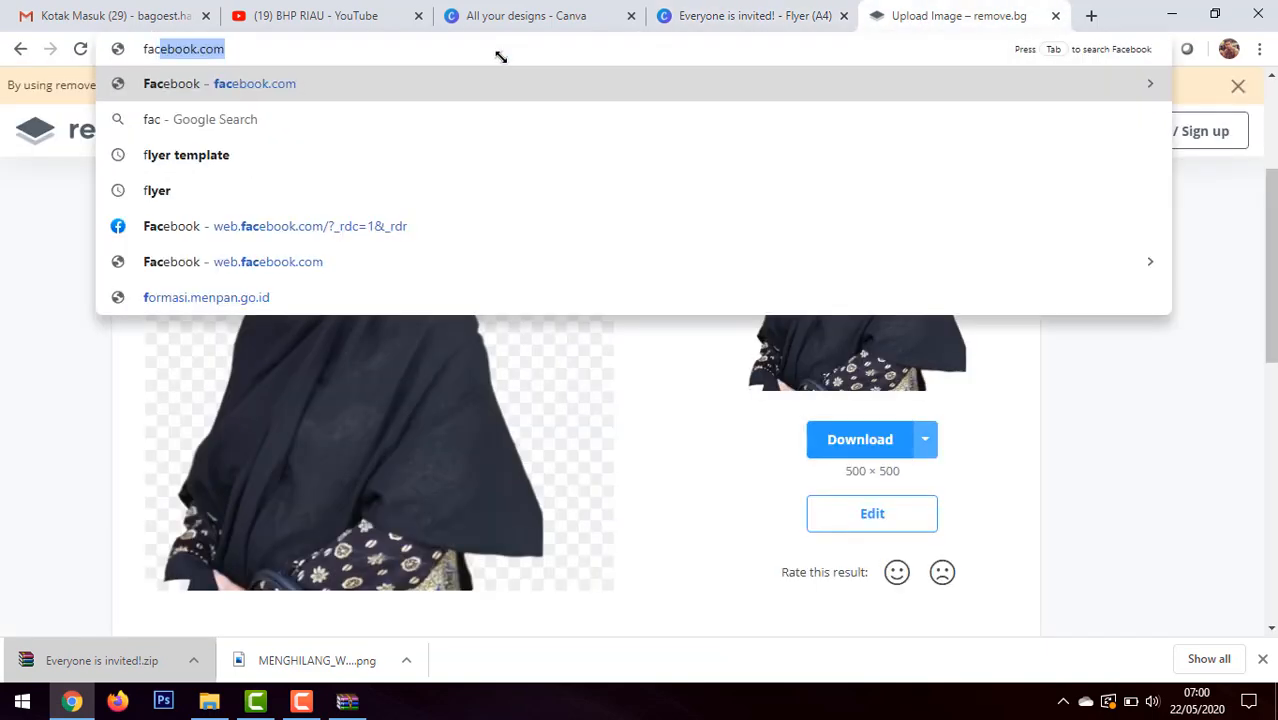
key(Return)
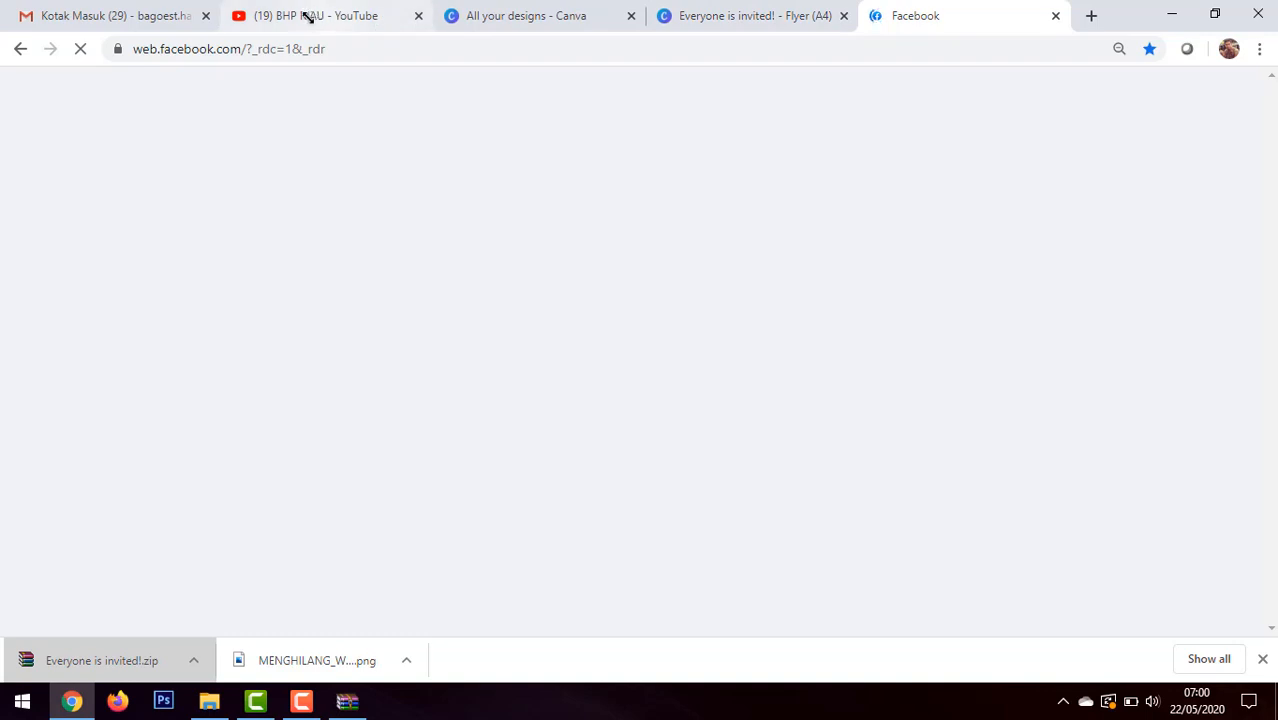
click(106, 12)
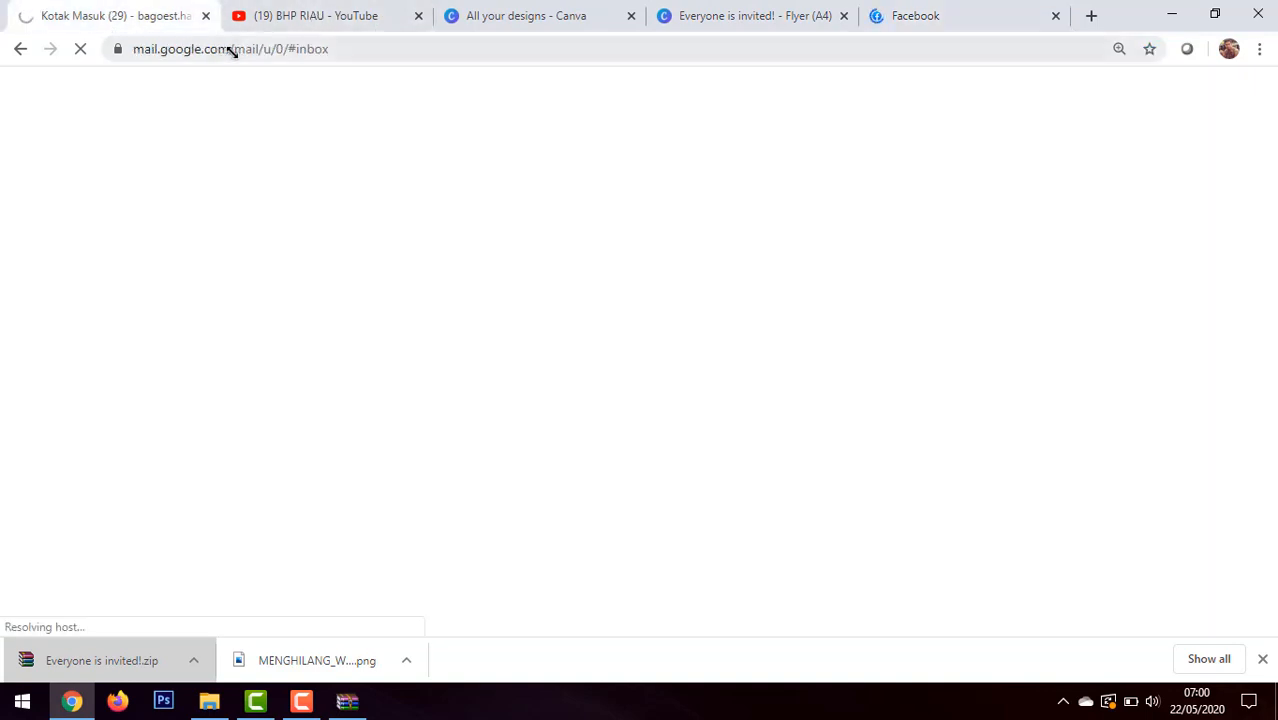
Step: Open web.whatsapp.com in a new browser tab and return to the Facebook tab
click(1091, 15)
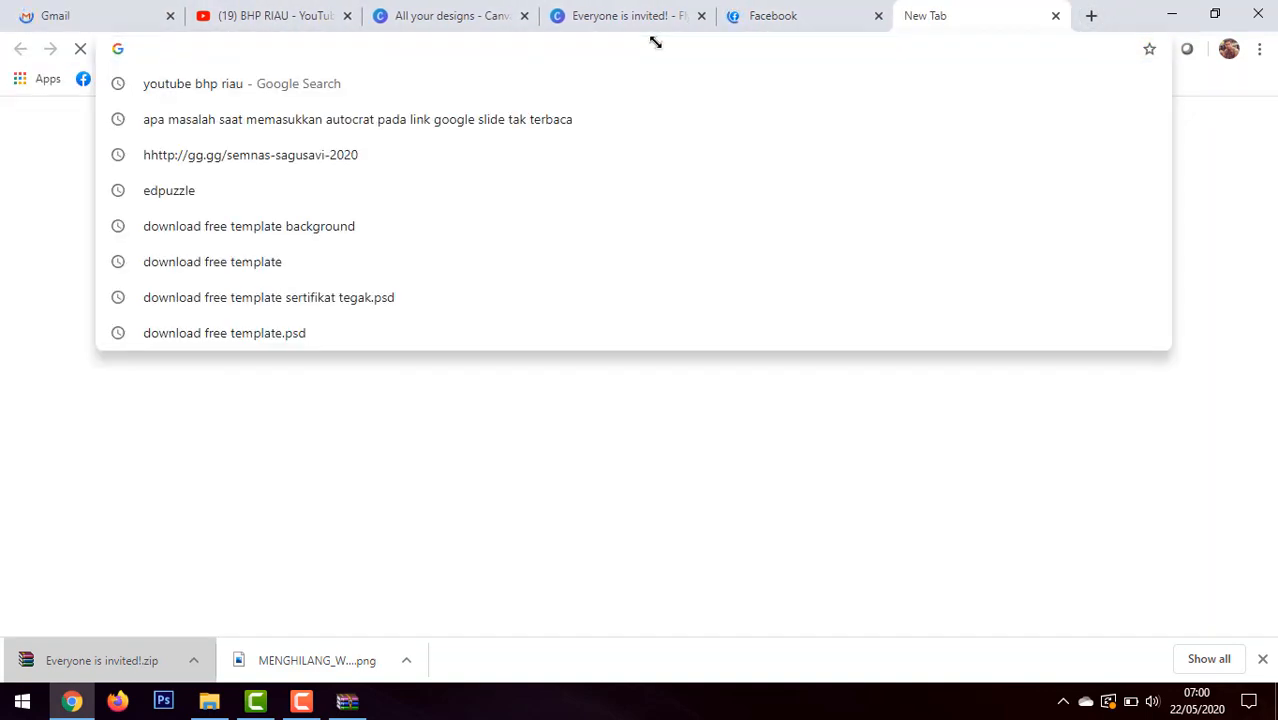
text(web.whatsapp.com)
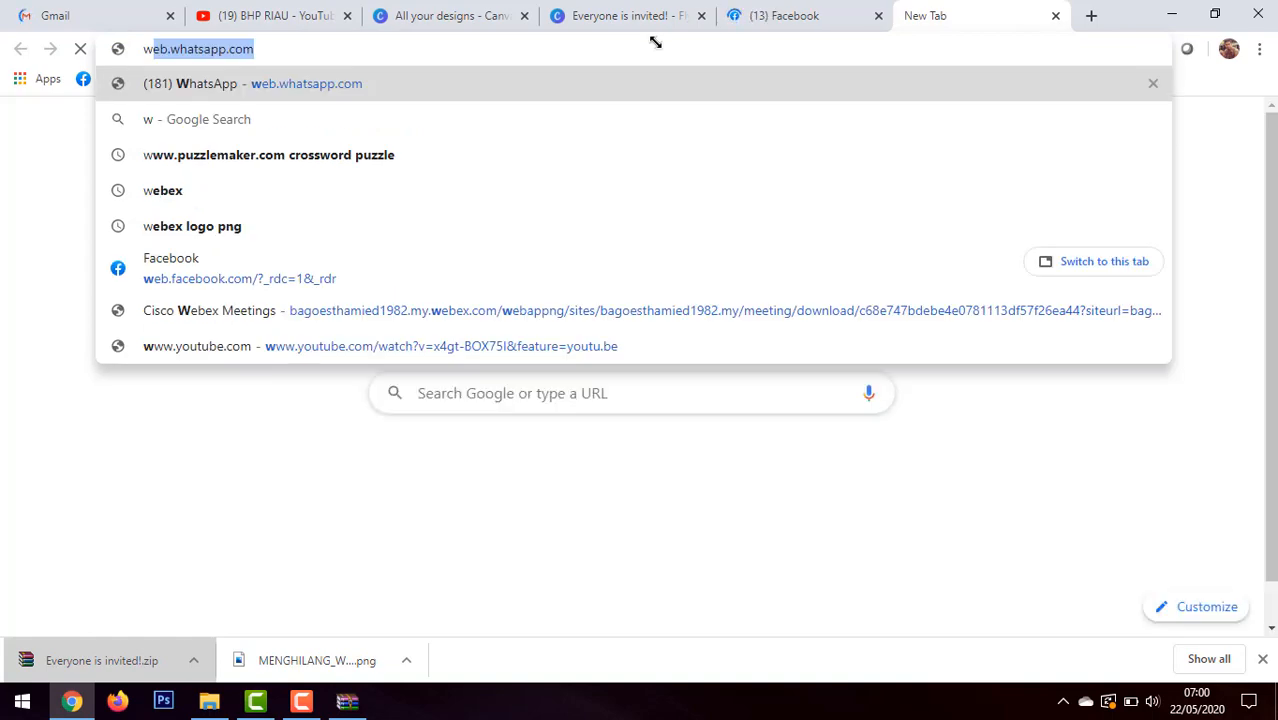
key(Return)
click(772, 18)
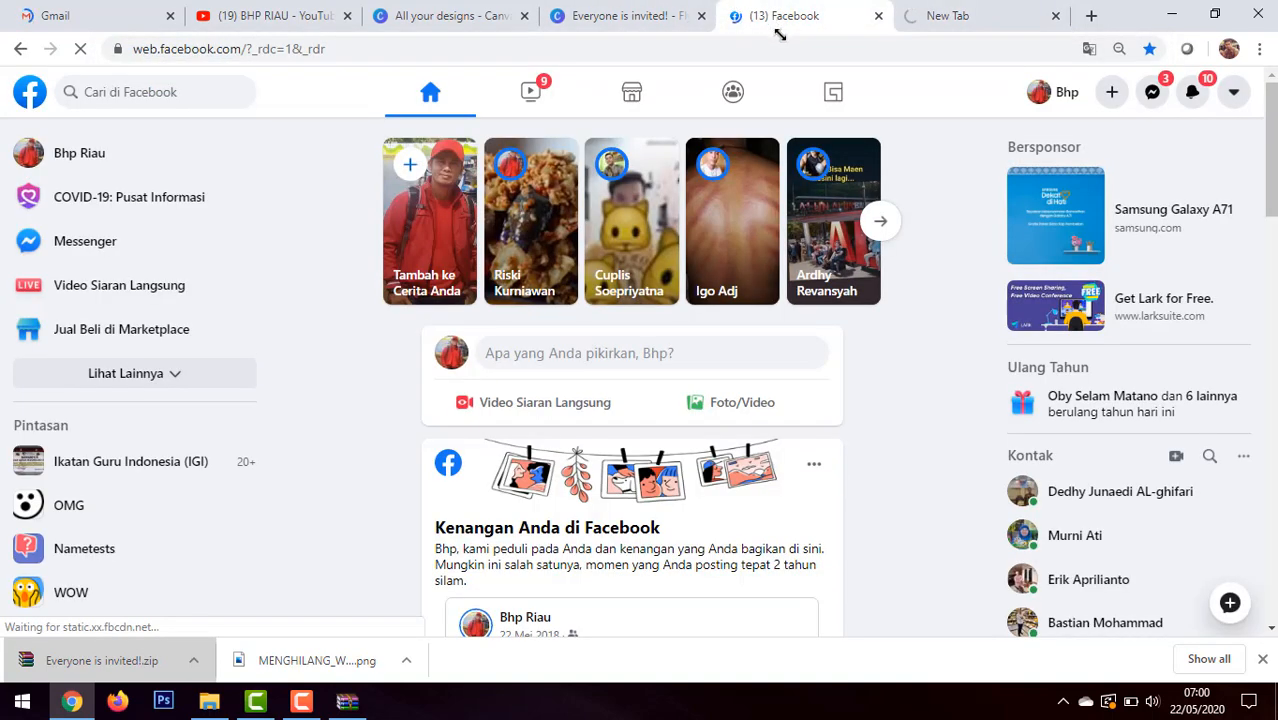
Step: Start a new post from the Facebook home feed, and check the WhatsApp tab before returning to the post
scroll(628, 294, down, 3)
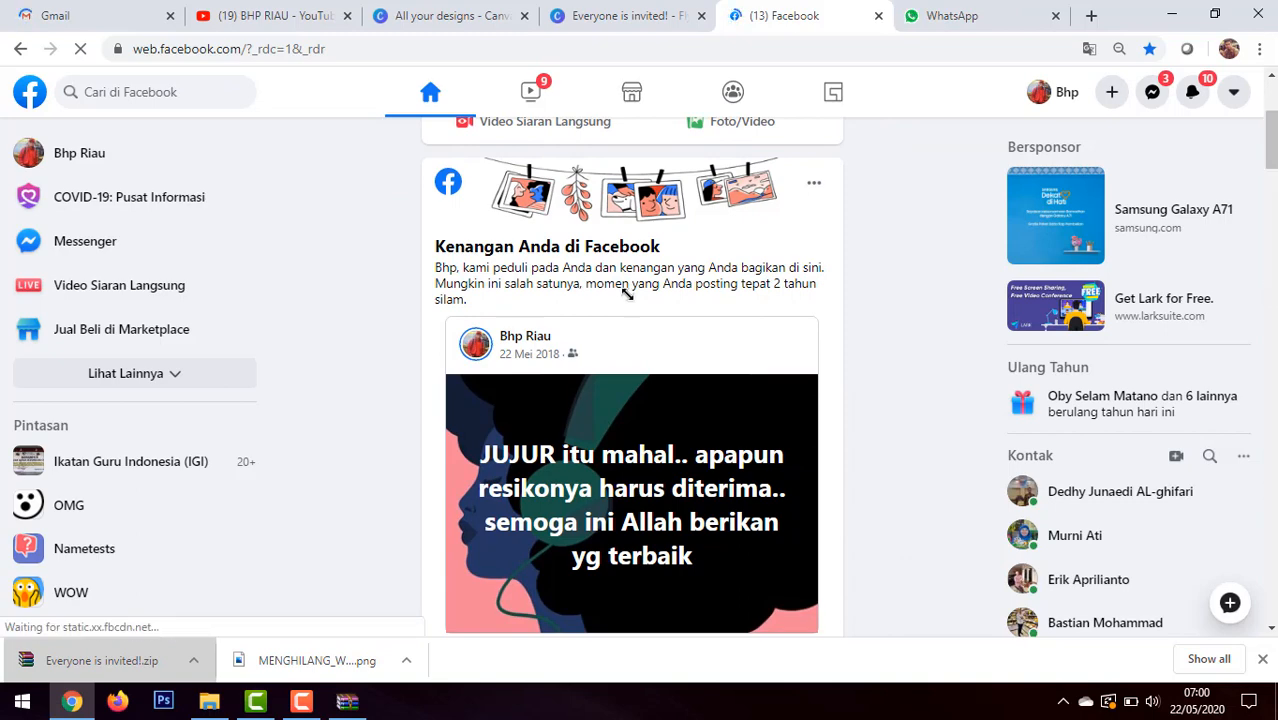
scroll(626, 293, up, 1)
scroll(620, 292, up, 1)
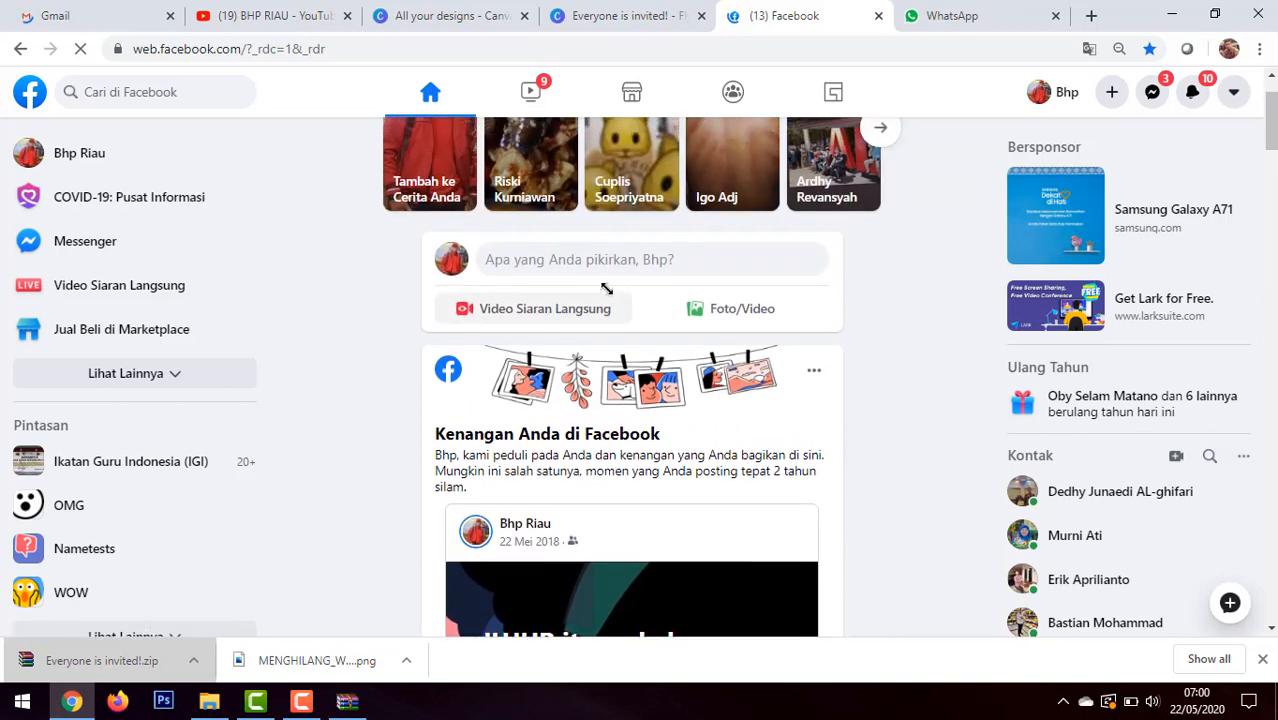
click(590, 258)
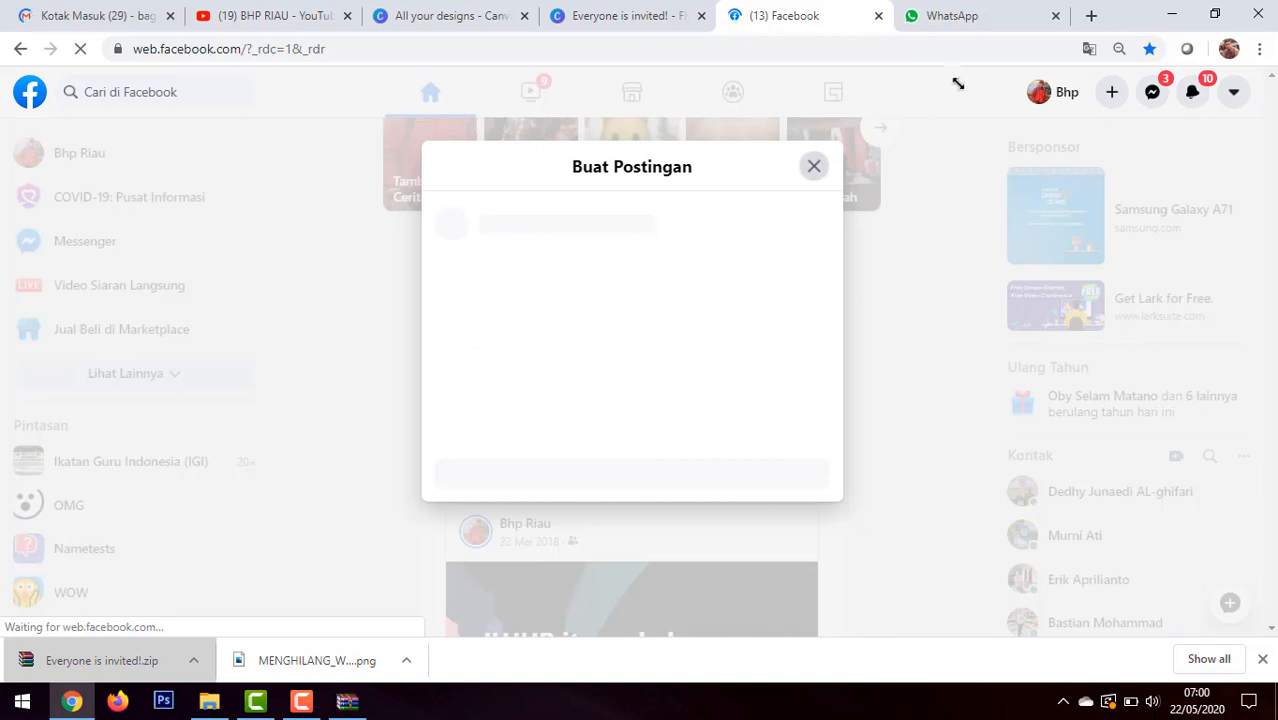
click(968, 16)
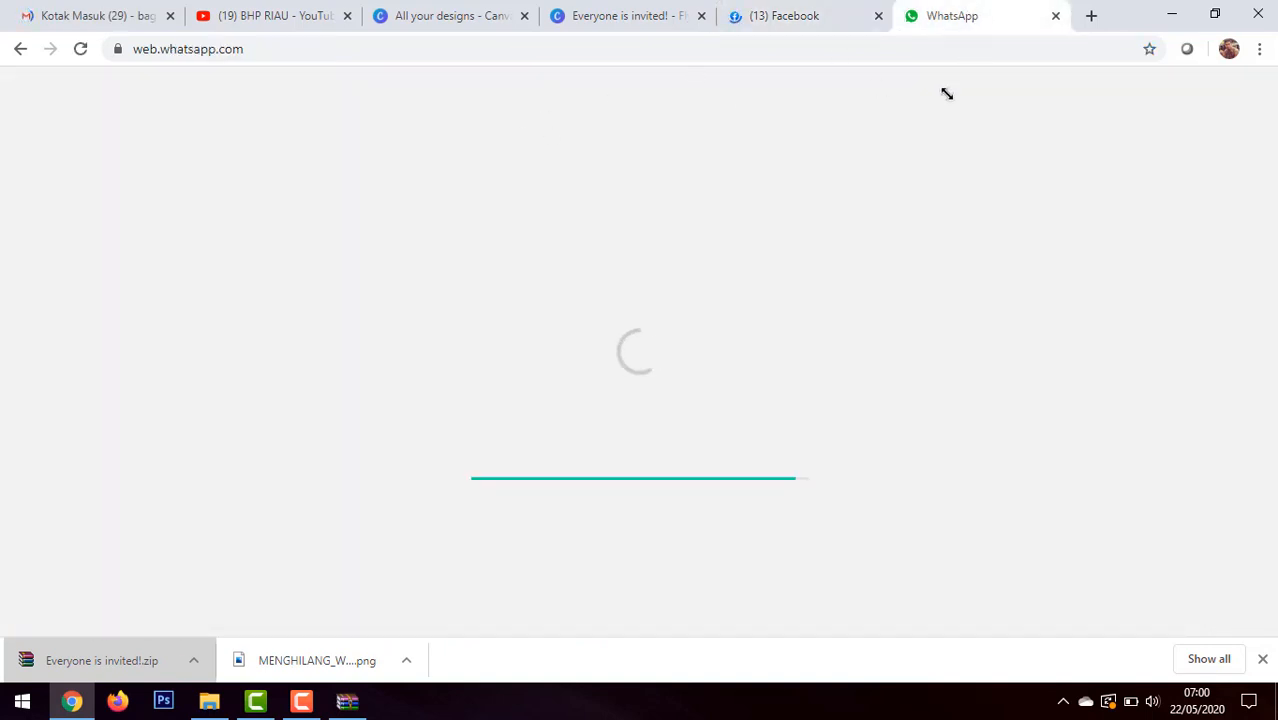
click(797, 15)
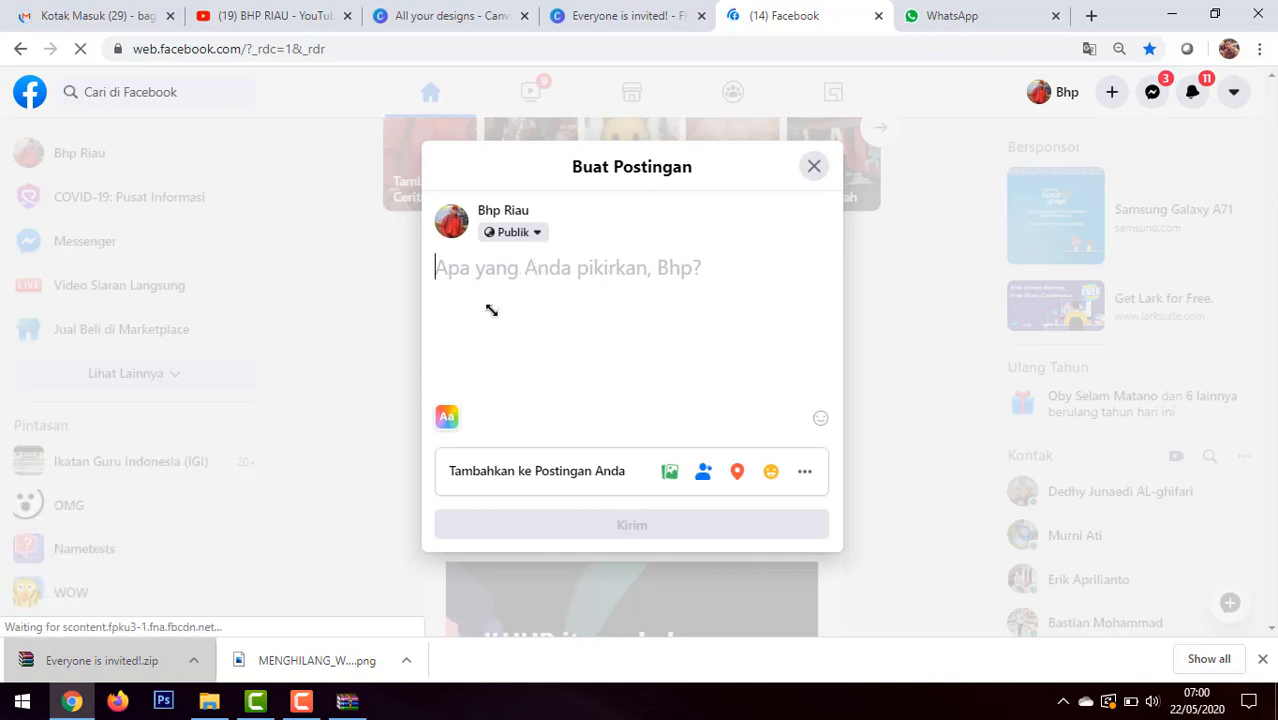
Step: Copy the flyer's share link in Canva and paste it into the new Facebook post
click(645, 14)
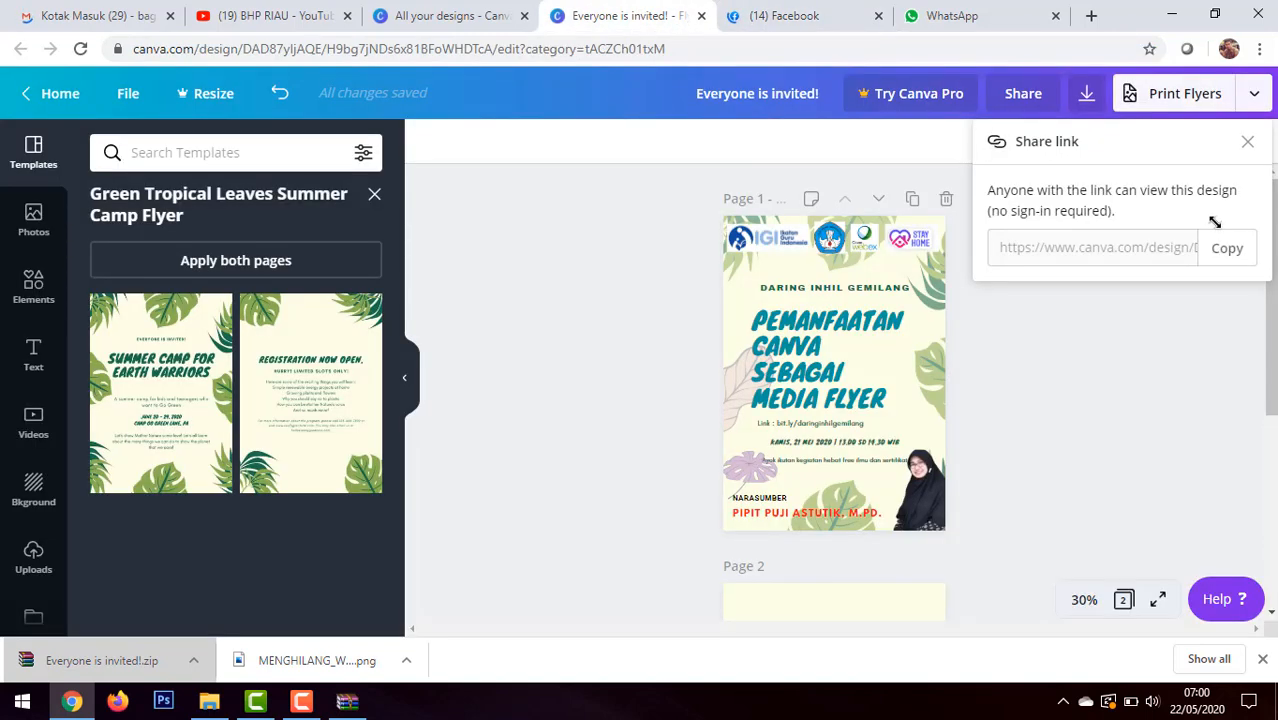
click(1232, 247)
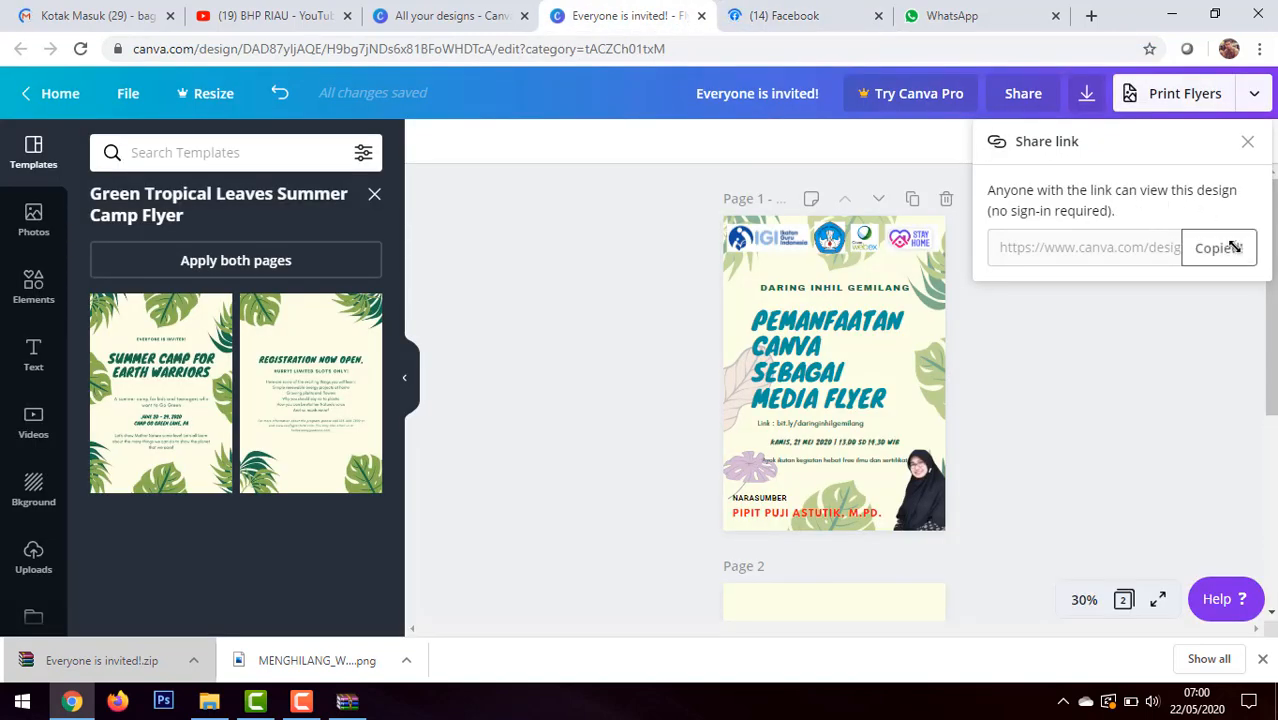
click(787, 15)
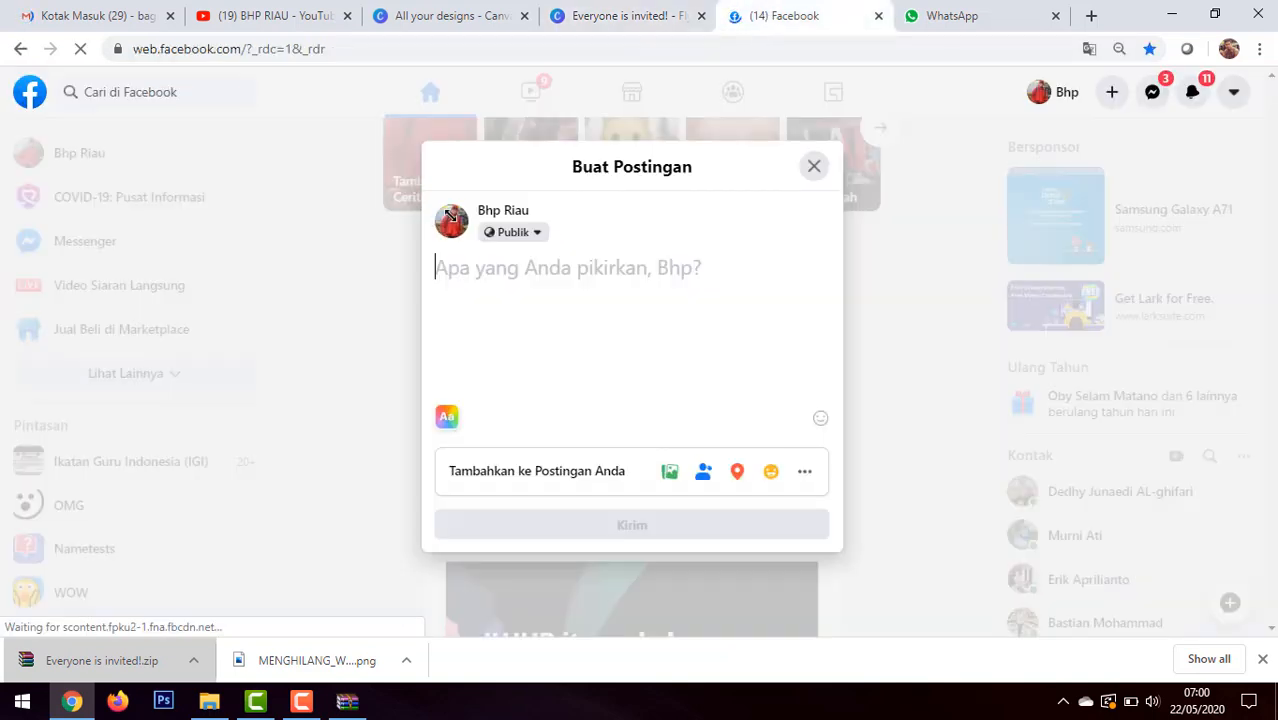
key(ctrl+v)
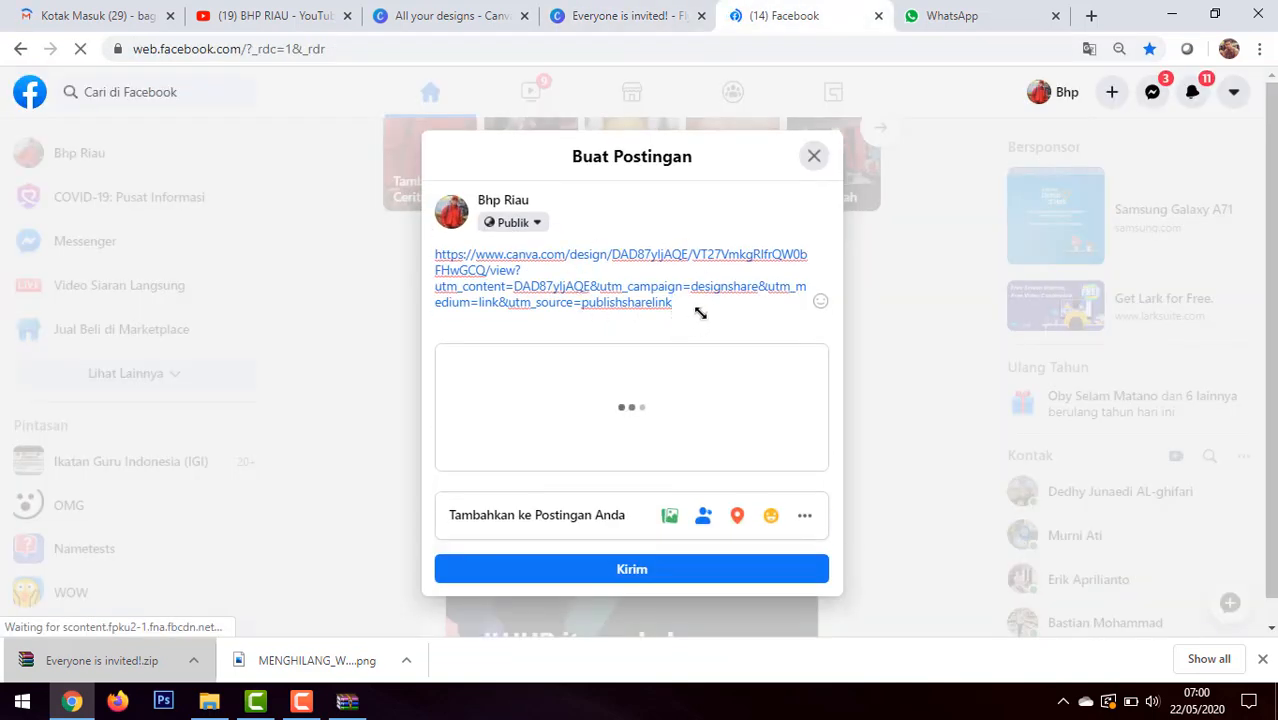
Step: Add the caption "Pembuatan Canva sebagai media flyer" above the link in the post, separated by a blank line
click(437, 255)
key(Return)
key(Return)
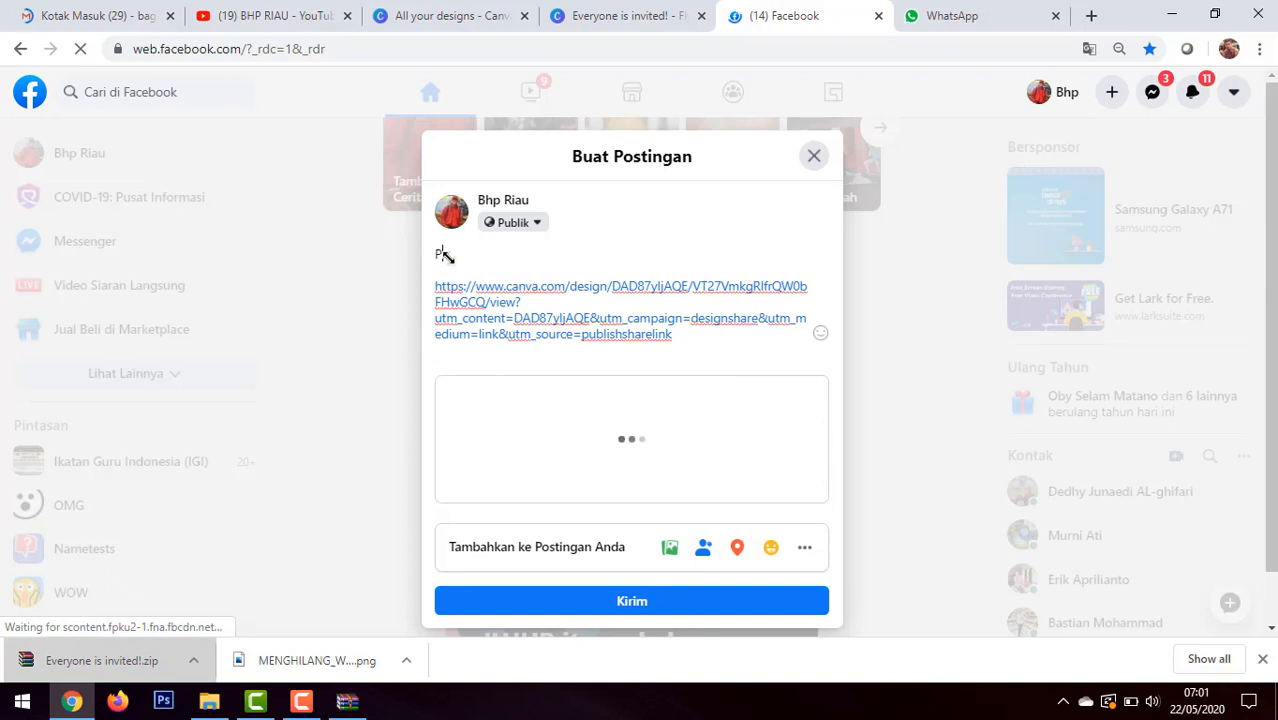
text(Pembuatan )
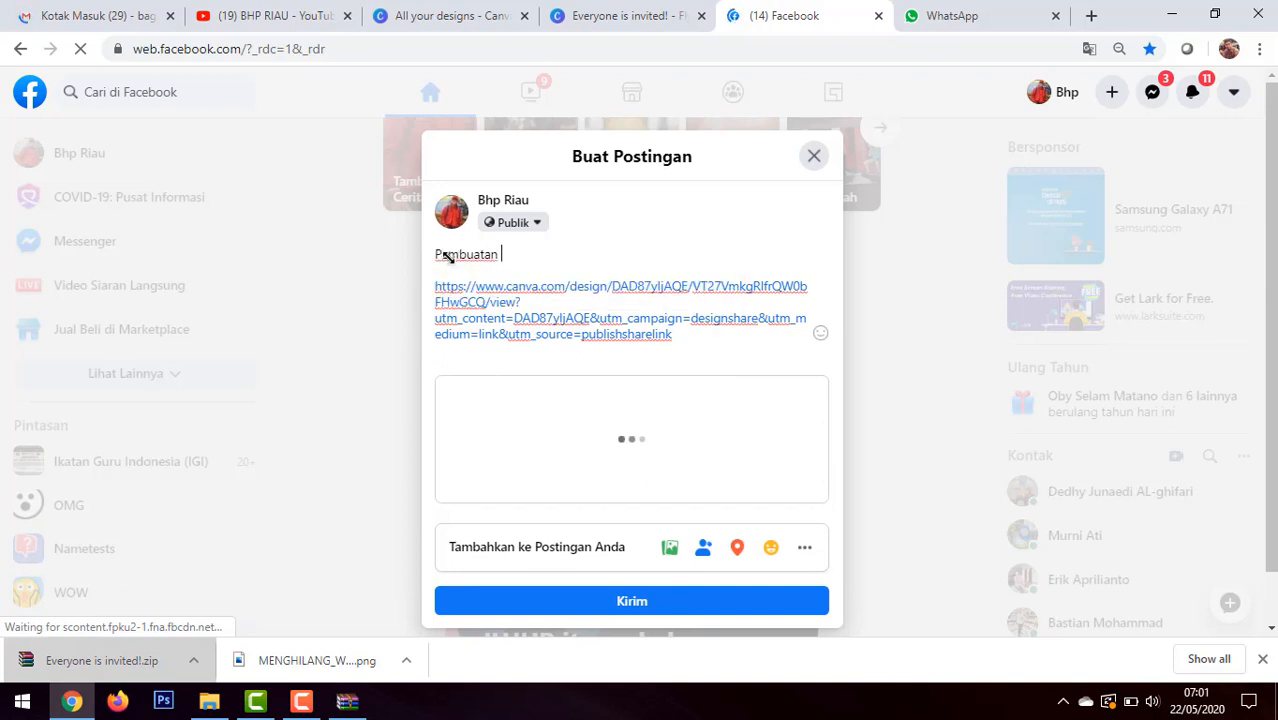
text(Can)
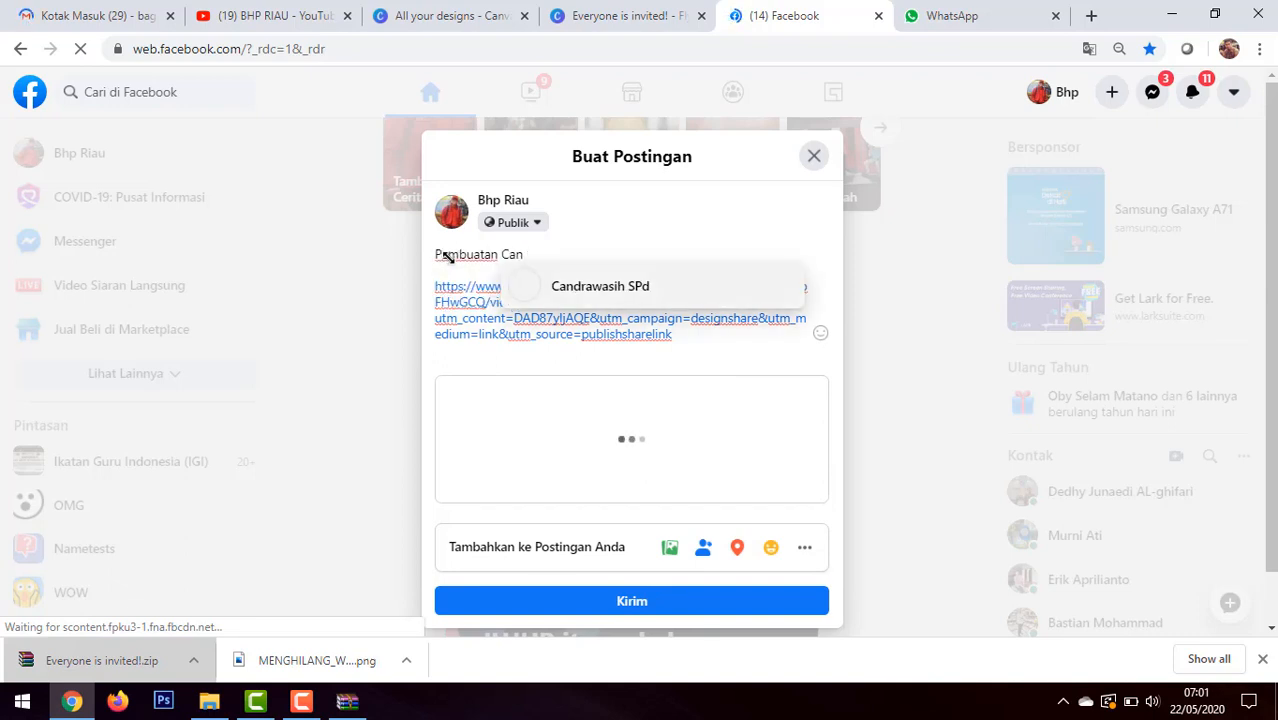
text(va )
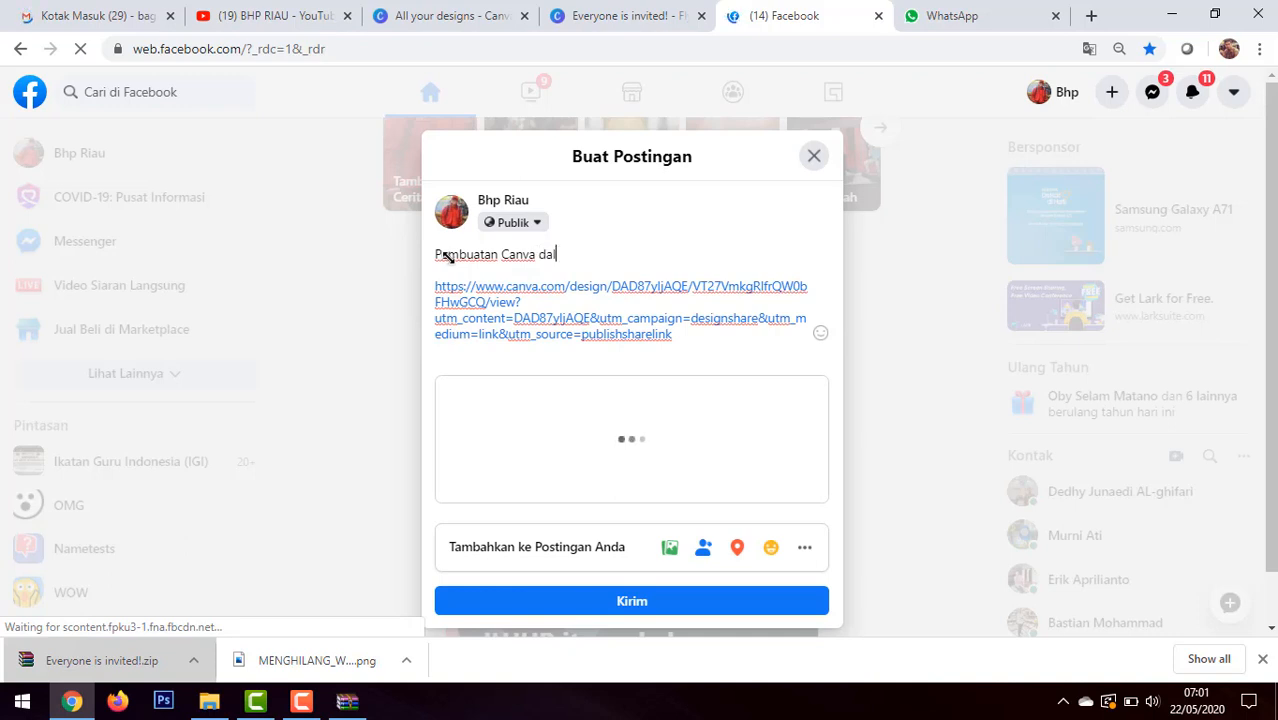
text(dal)
key(BackSpace)
key(BackSpace)
key(BackSpace)
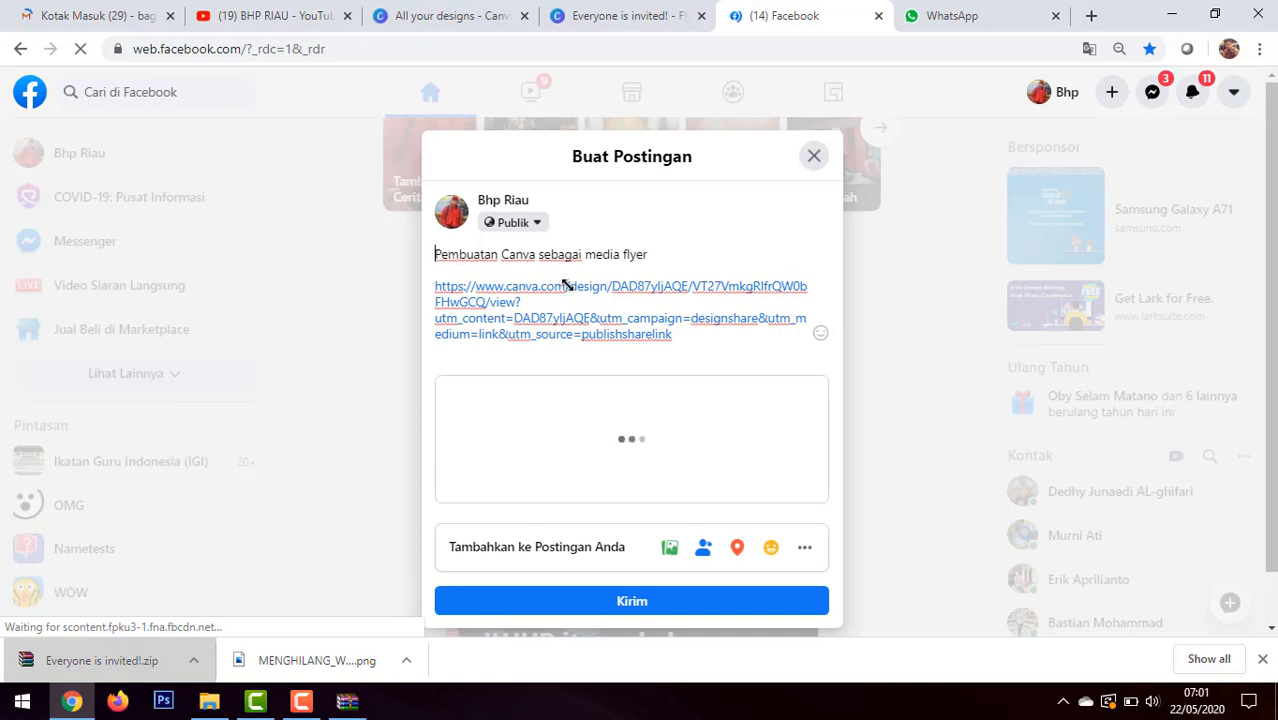
key(Delete)
key(Delete)
key(Delete)
key(Delete)
key(Delete)
key(Delete)
key(Delete)
key(Delete)
key(Delete)
key(Delete)
key(Delete)
key(Delete)
key(Delete)
key(Delete)
key(Delete)
key(Delete)
key(Delete)
key(Delete)
key(Delete)
key(Delete)
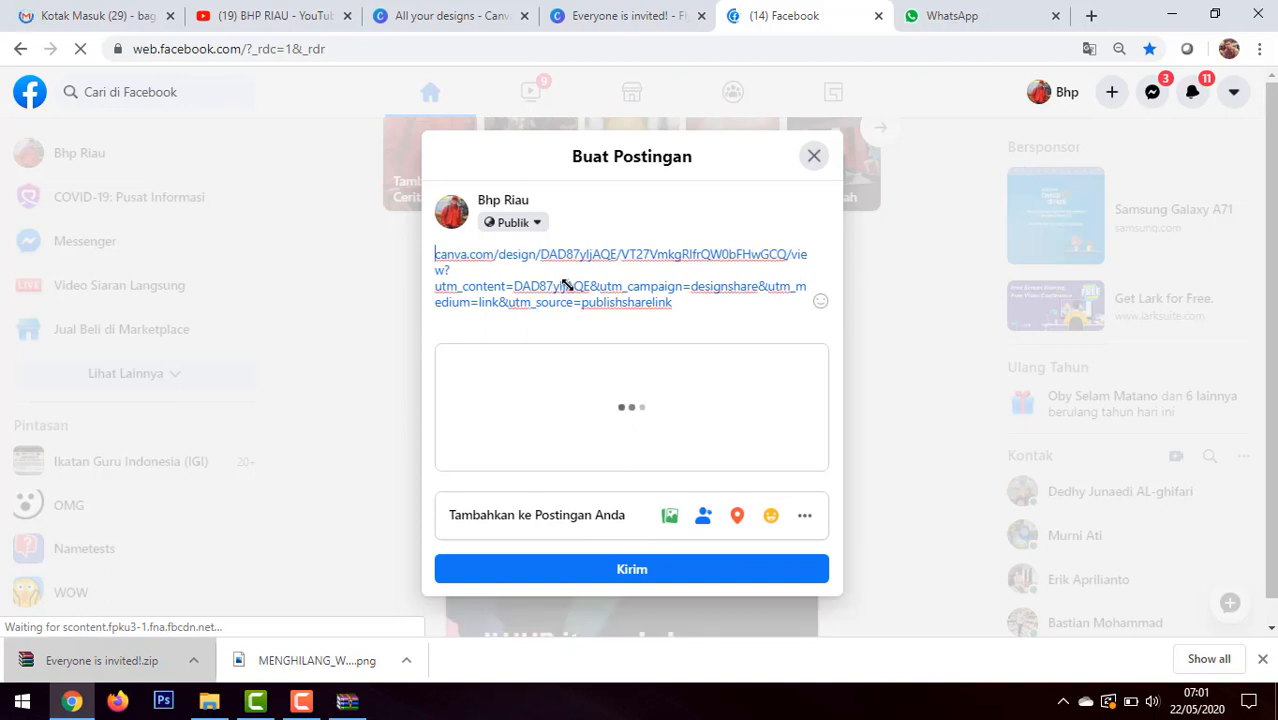
key(ctrl+z)
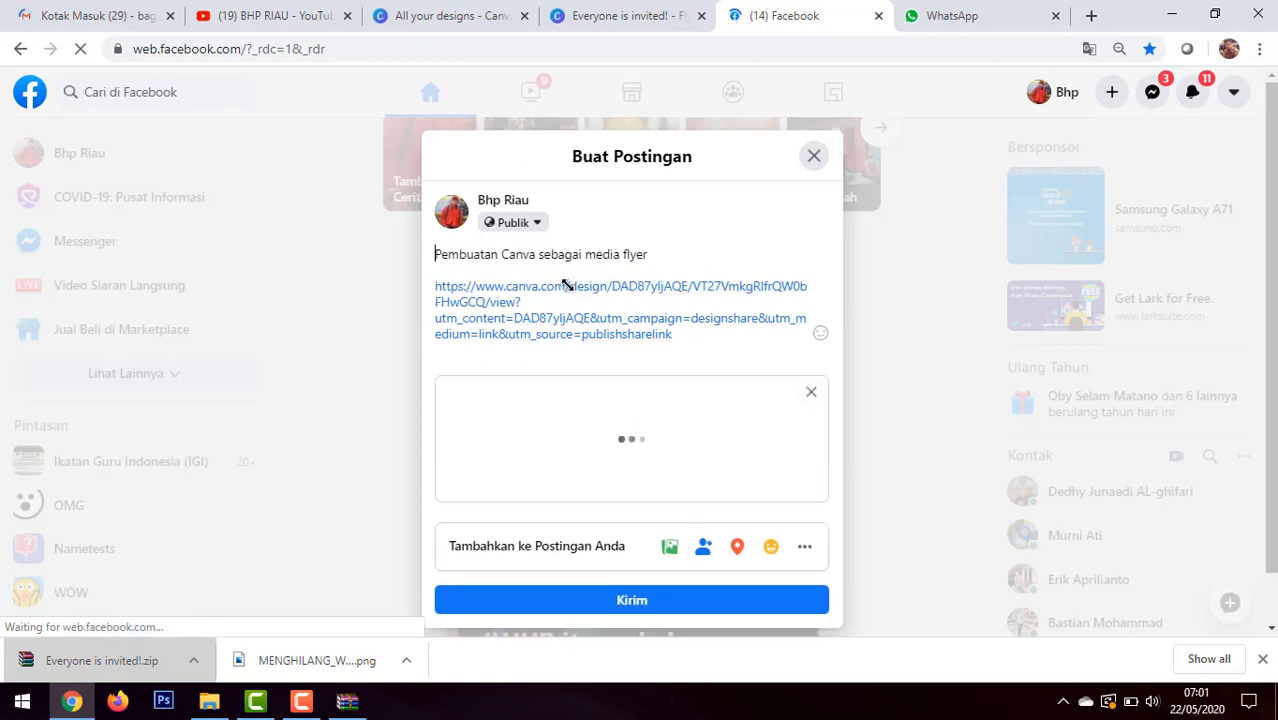
Step: Replace the caption above the link with "Canva", keeping a blank line between it and the link
key(Delete)
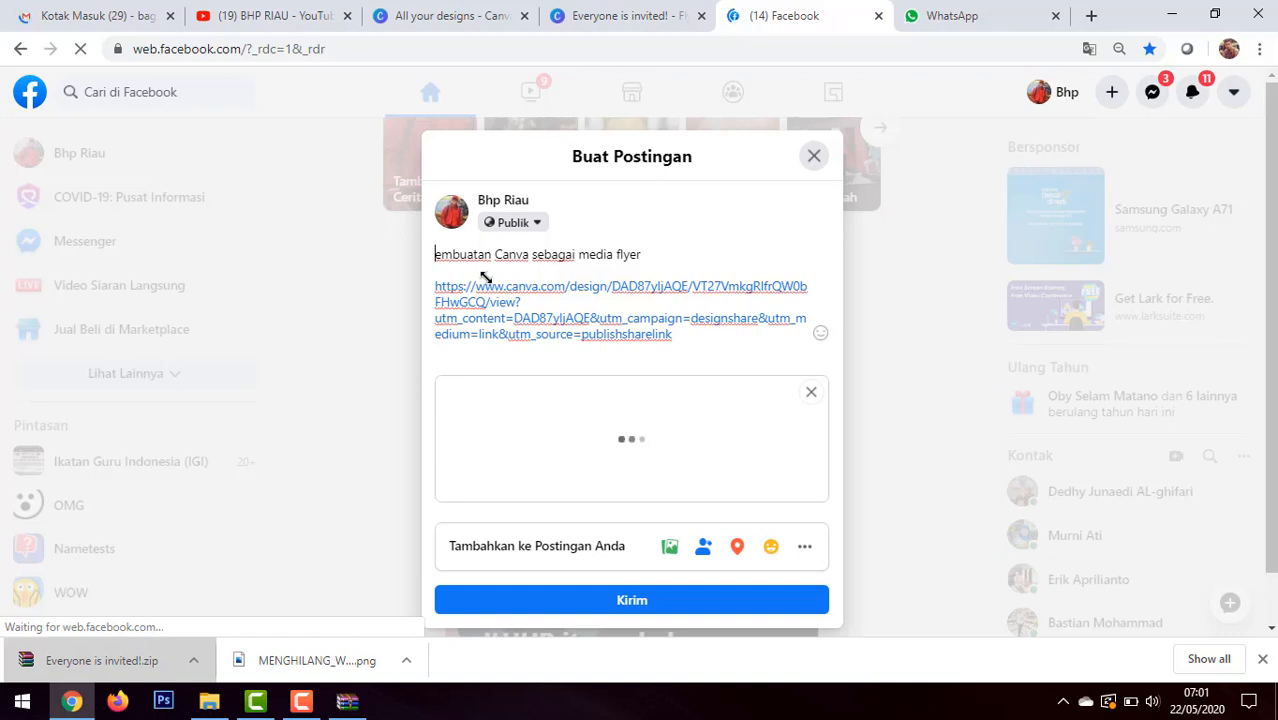
key(Delete)
key(Delete)
key(Delete)
key(Delete)
key(Delete)
key(Delete)
key(Delete)
key(Delete)
key(Delete)
key(Delete)
key(Delete)
key(Delete)
key(Delete)
key(Delete)
key(Delete)
key(Delete)
key(Delete)
key(Delete)
key(Delete)
key(Delete)
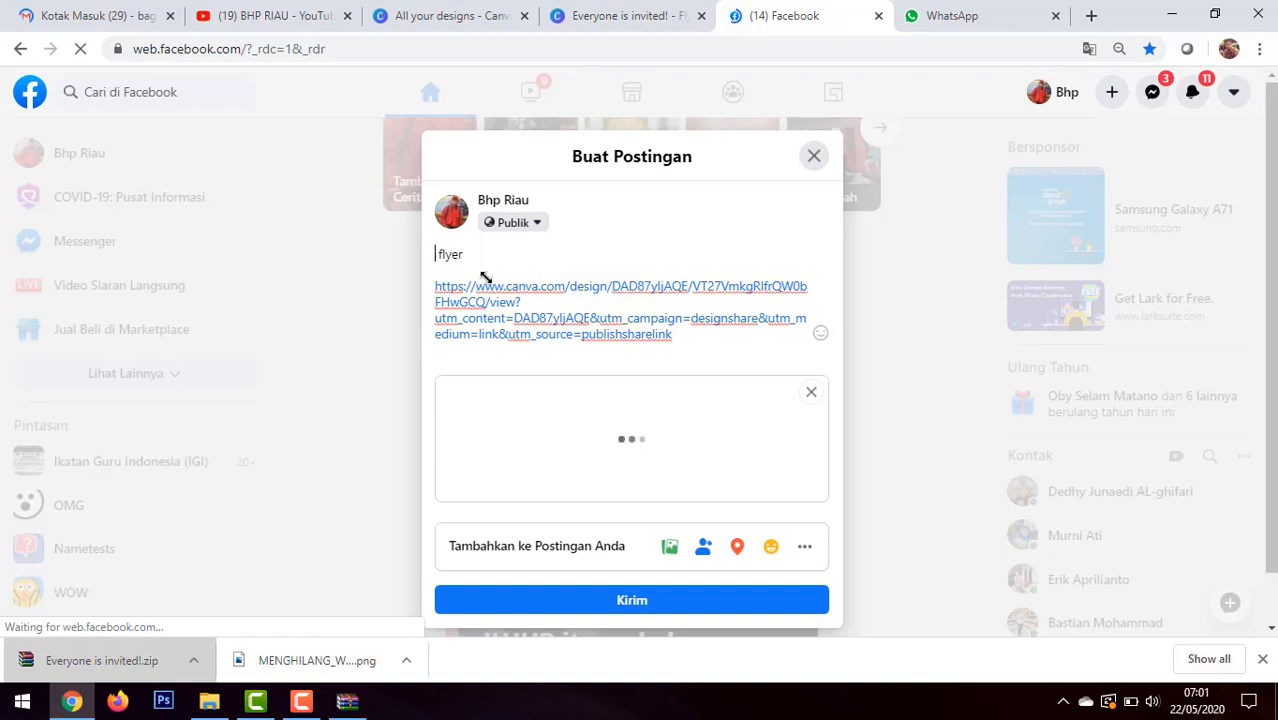
key(Delete)
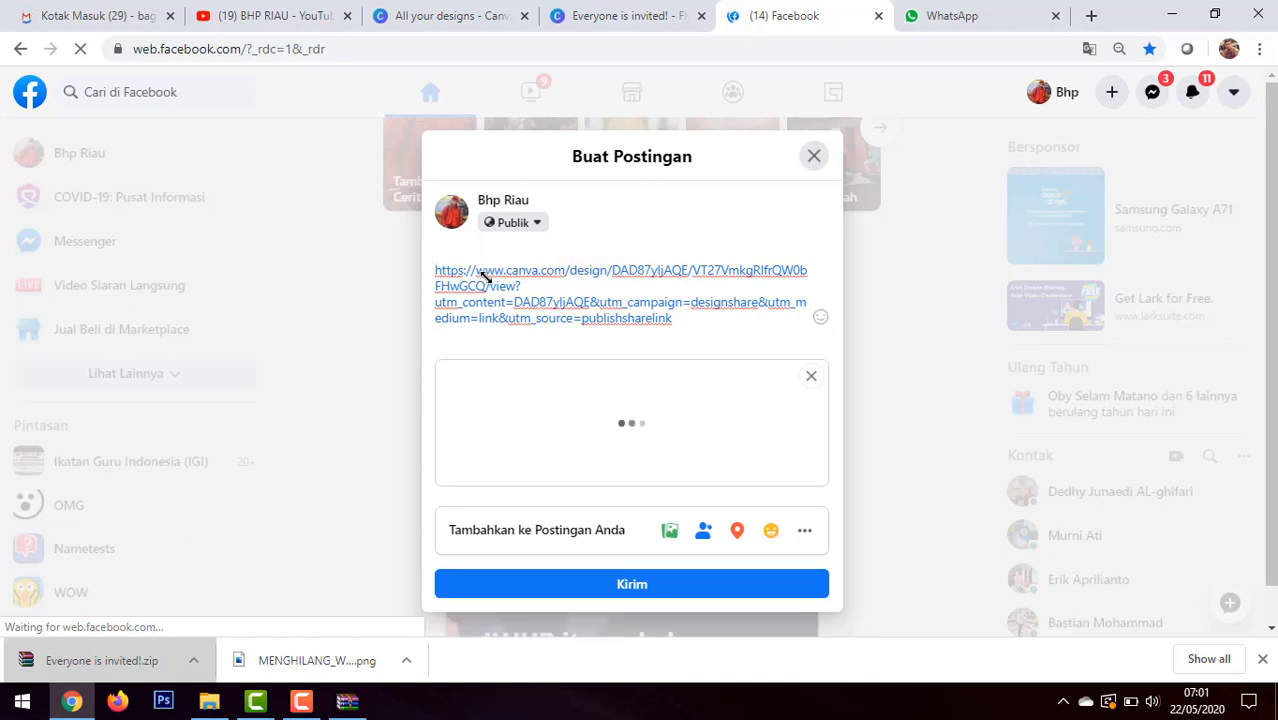
text(Canva)
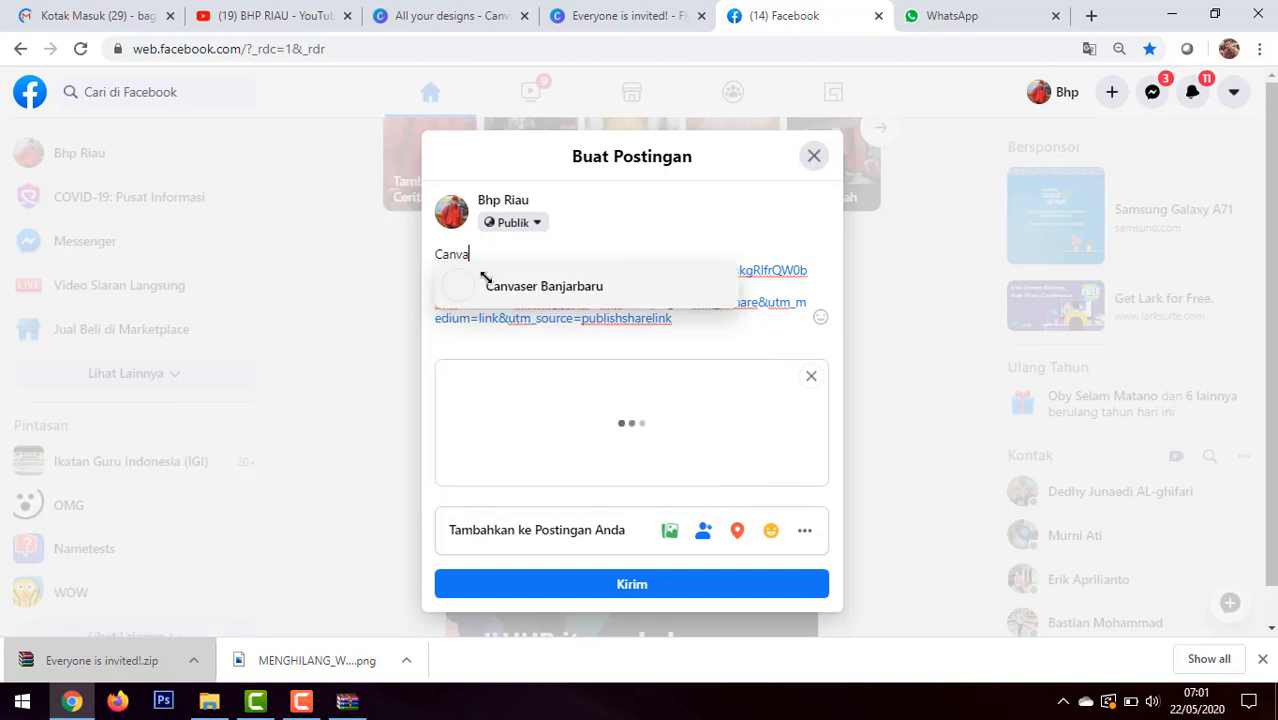
key(Return)
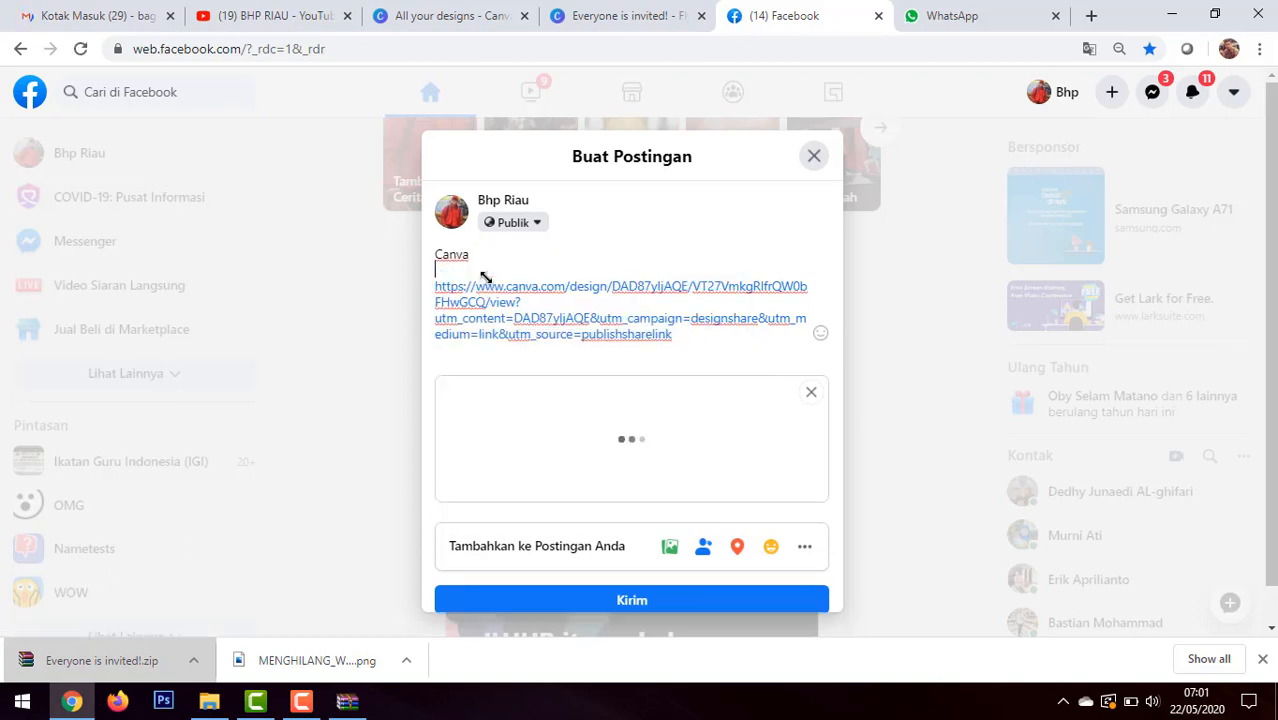
Step: Review the flyer's link preview in the post and publish the post publicly on Facebook
scroll(700, 372, down, 2)
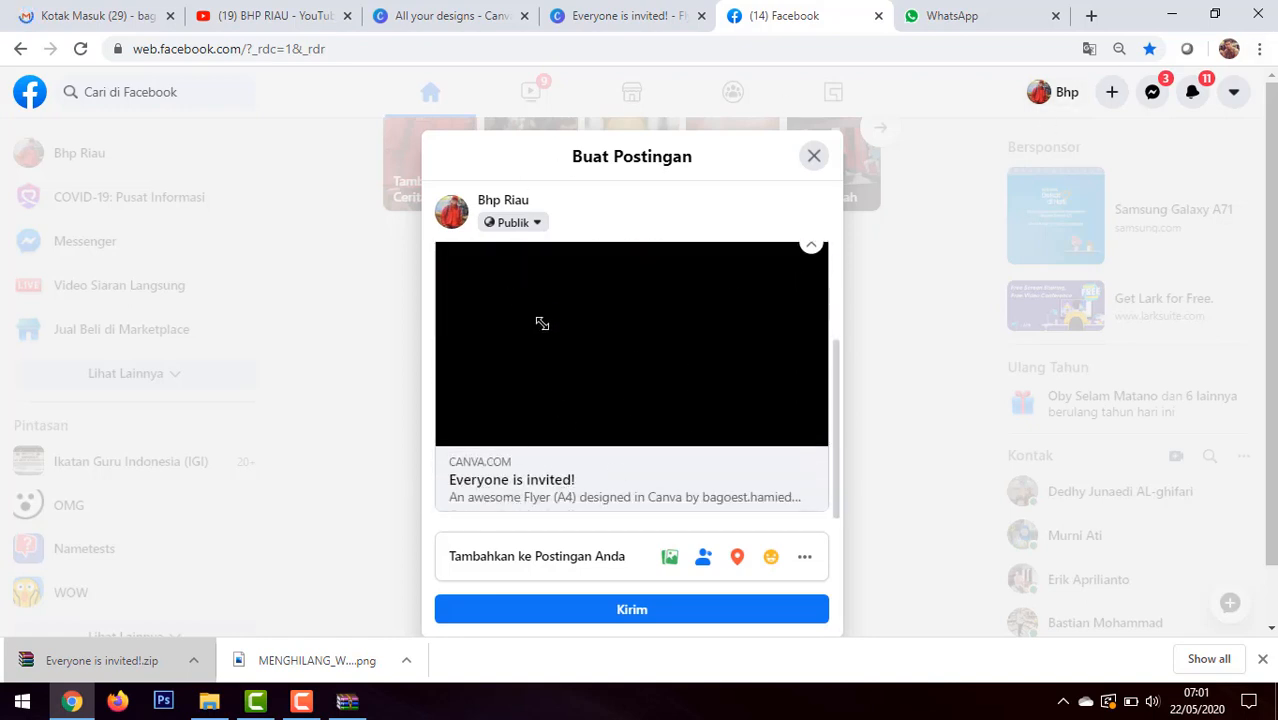
scroll(650, 328, up, 2)
scroll(650, 328, down, 2)
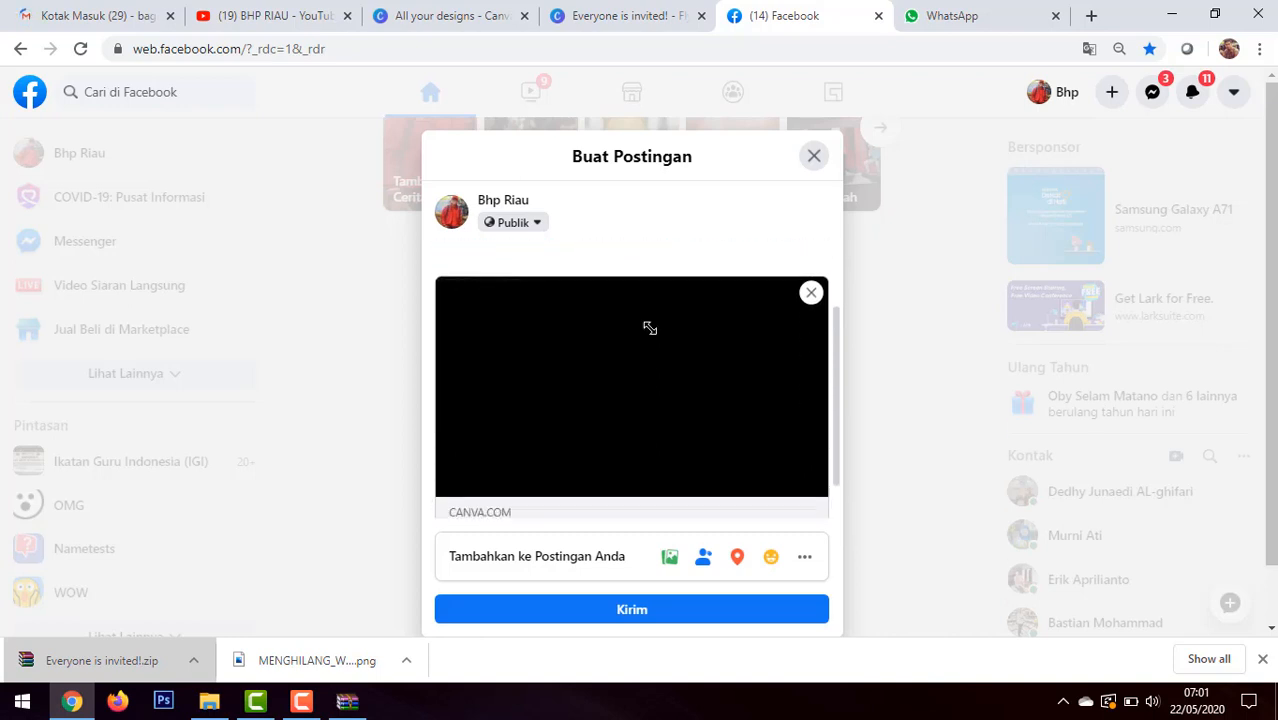
click(650, 609)
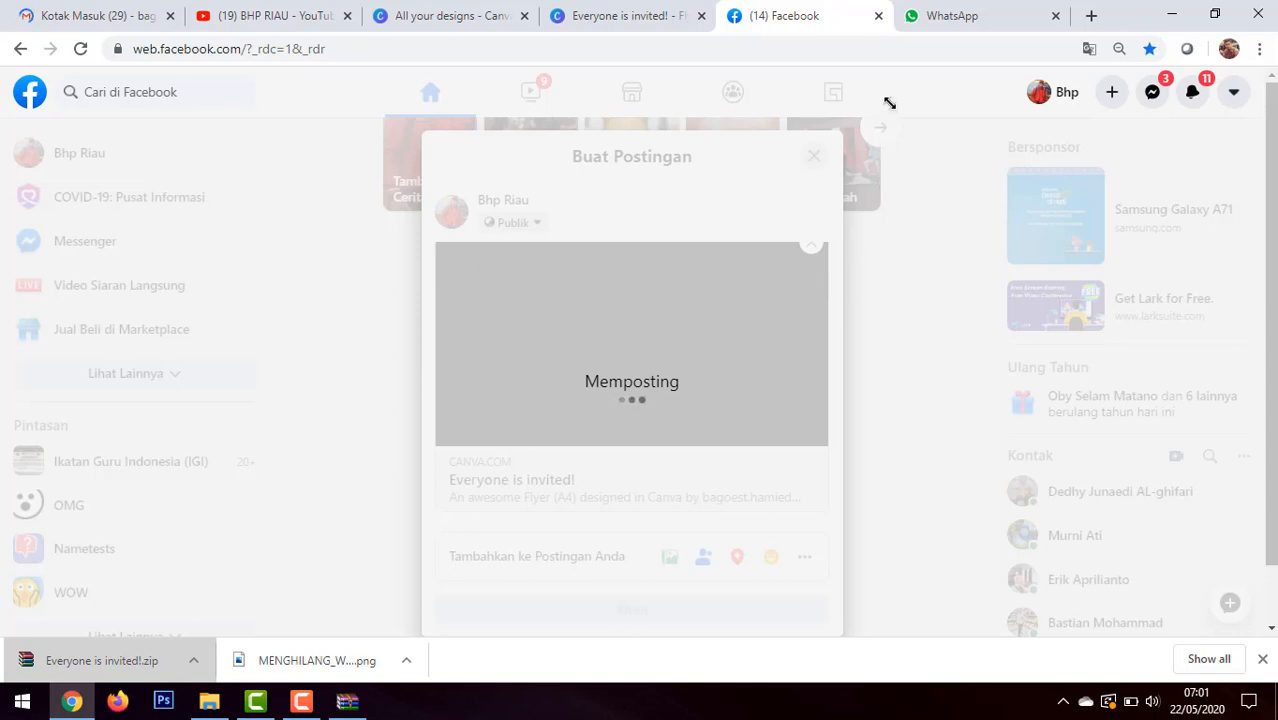
Step: Check the WhatsApp and Facebook tabs, return to the flyer in Canva, and close its Share link panel
click(931, 20)
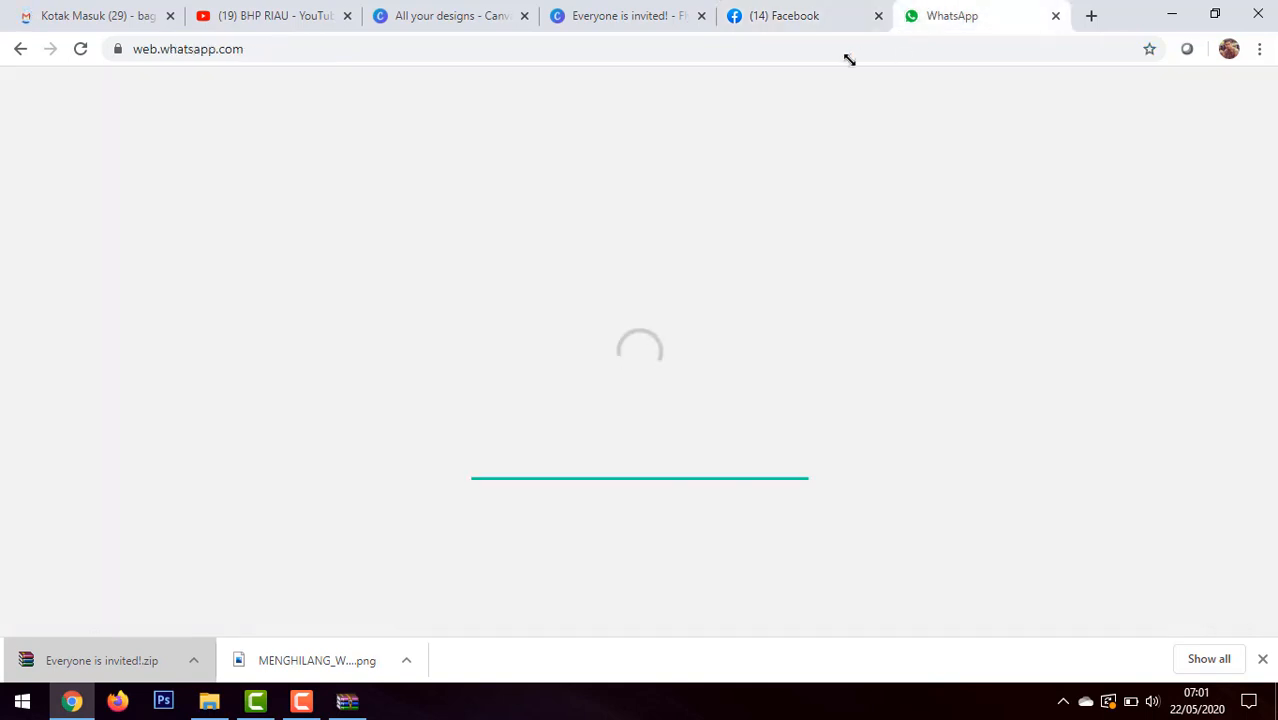
click(788, 12)
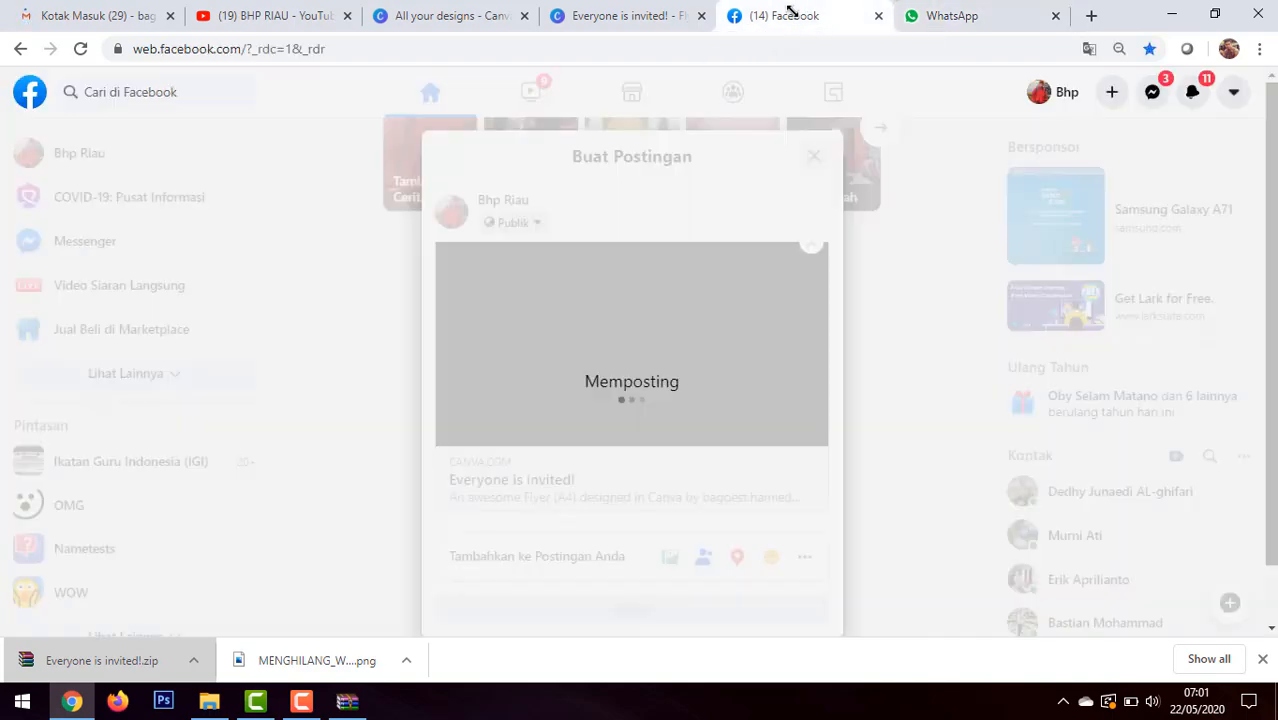
click(622, 15)
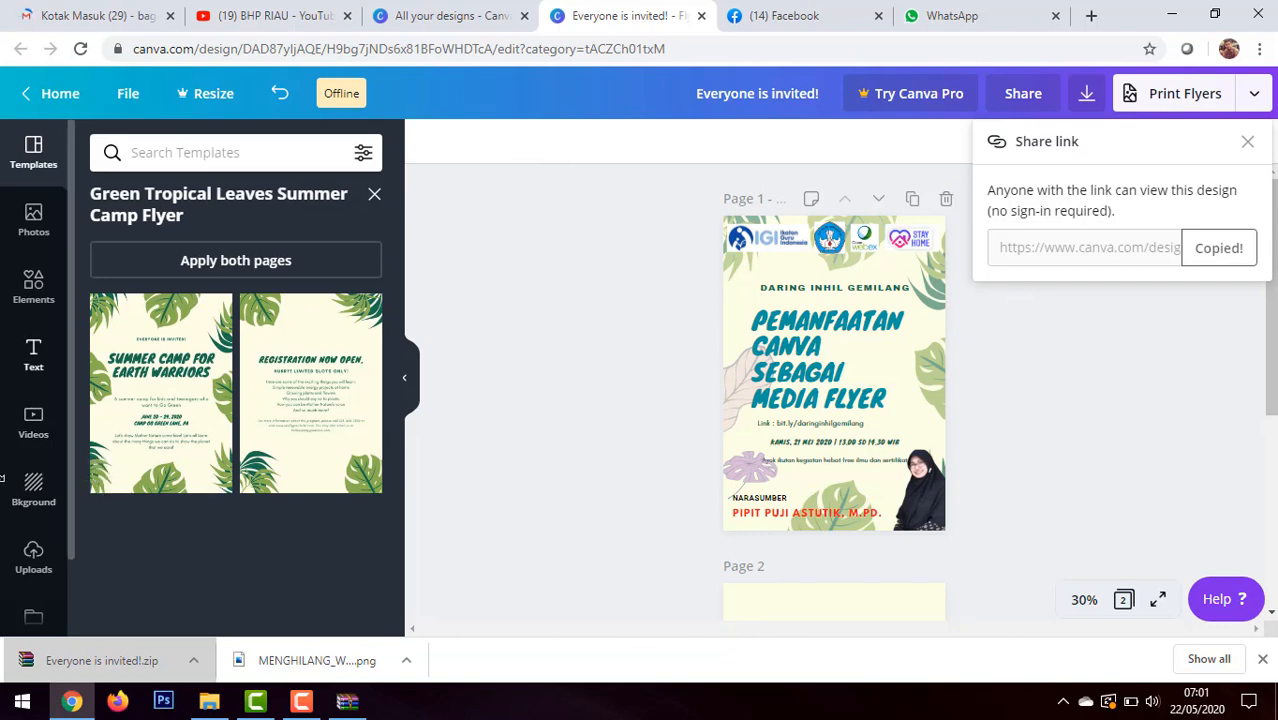
click(1248, 141)
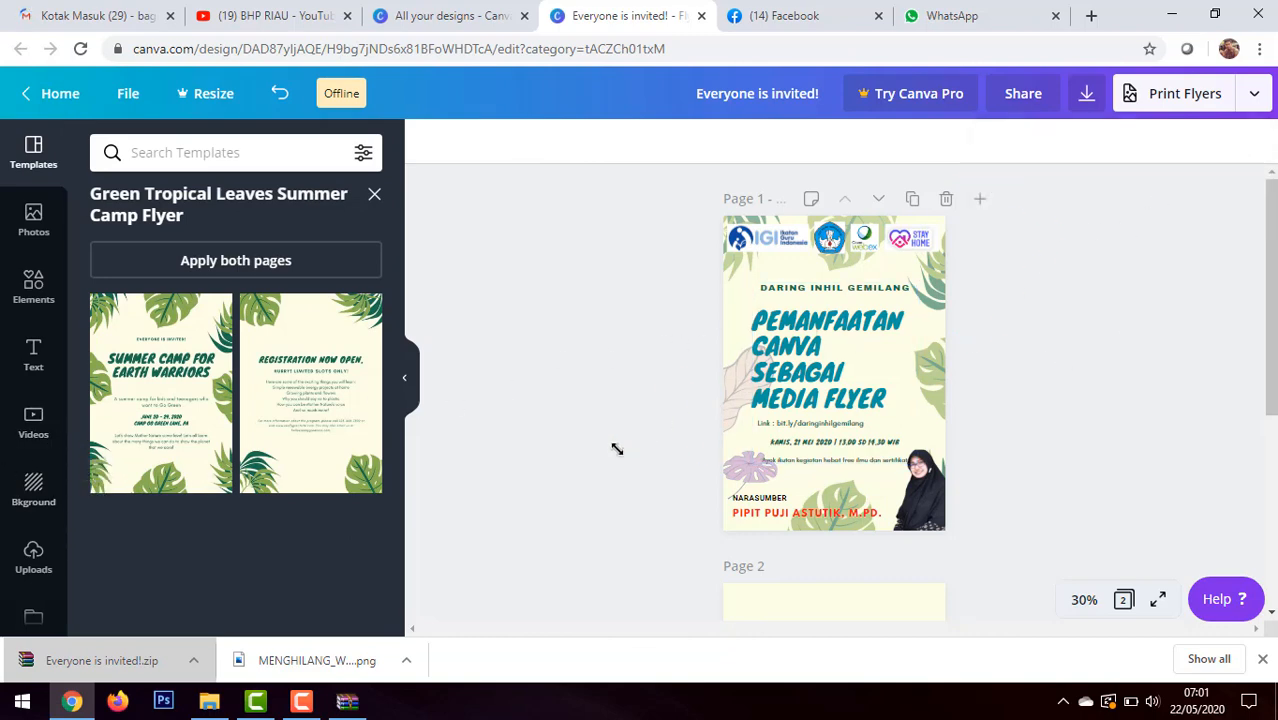